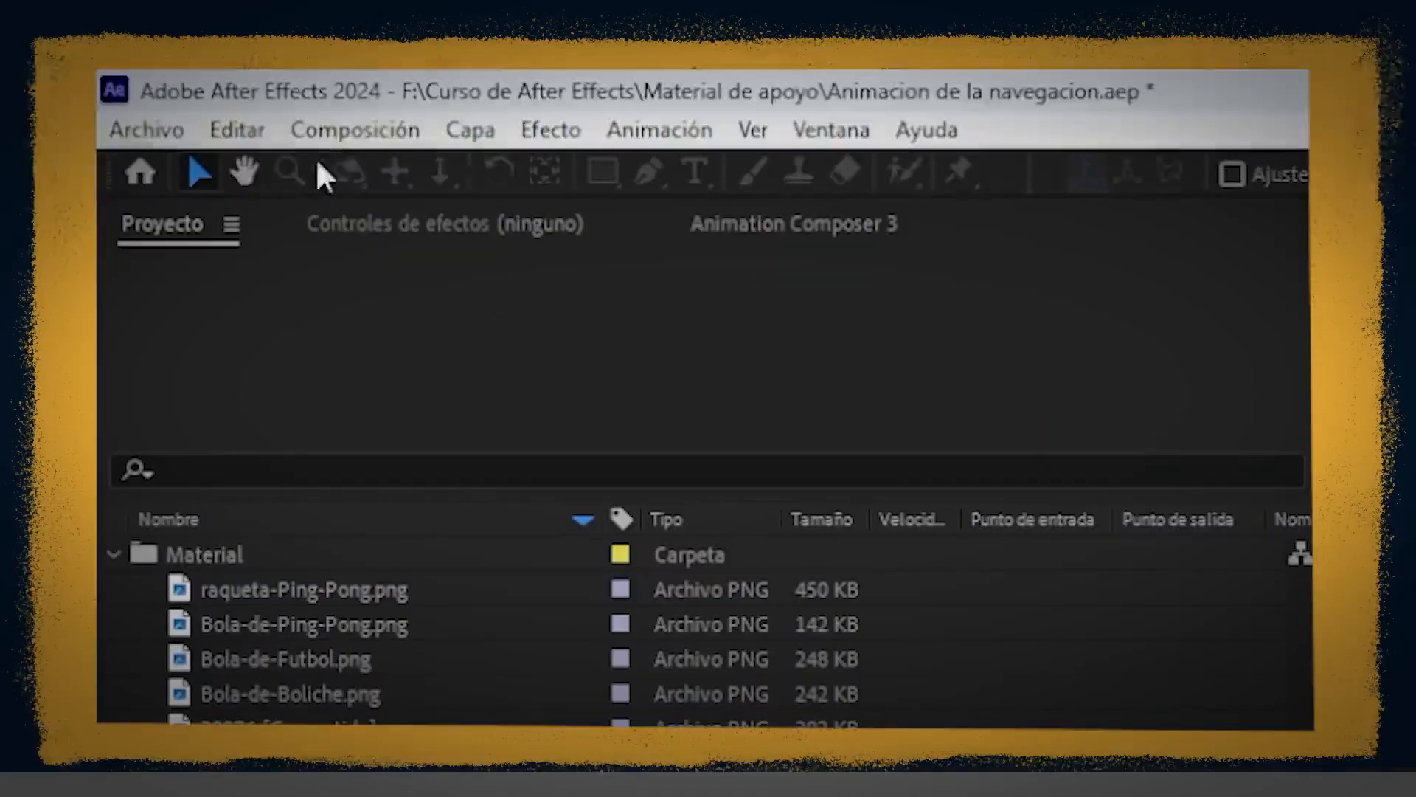
Open the Composición menu in the menu bar.
click(341, 132)
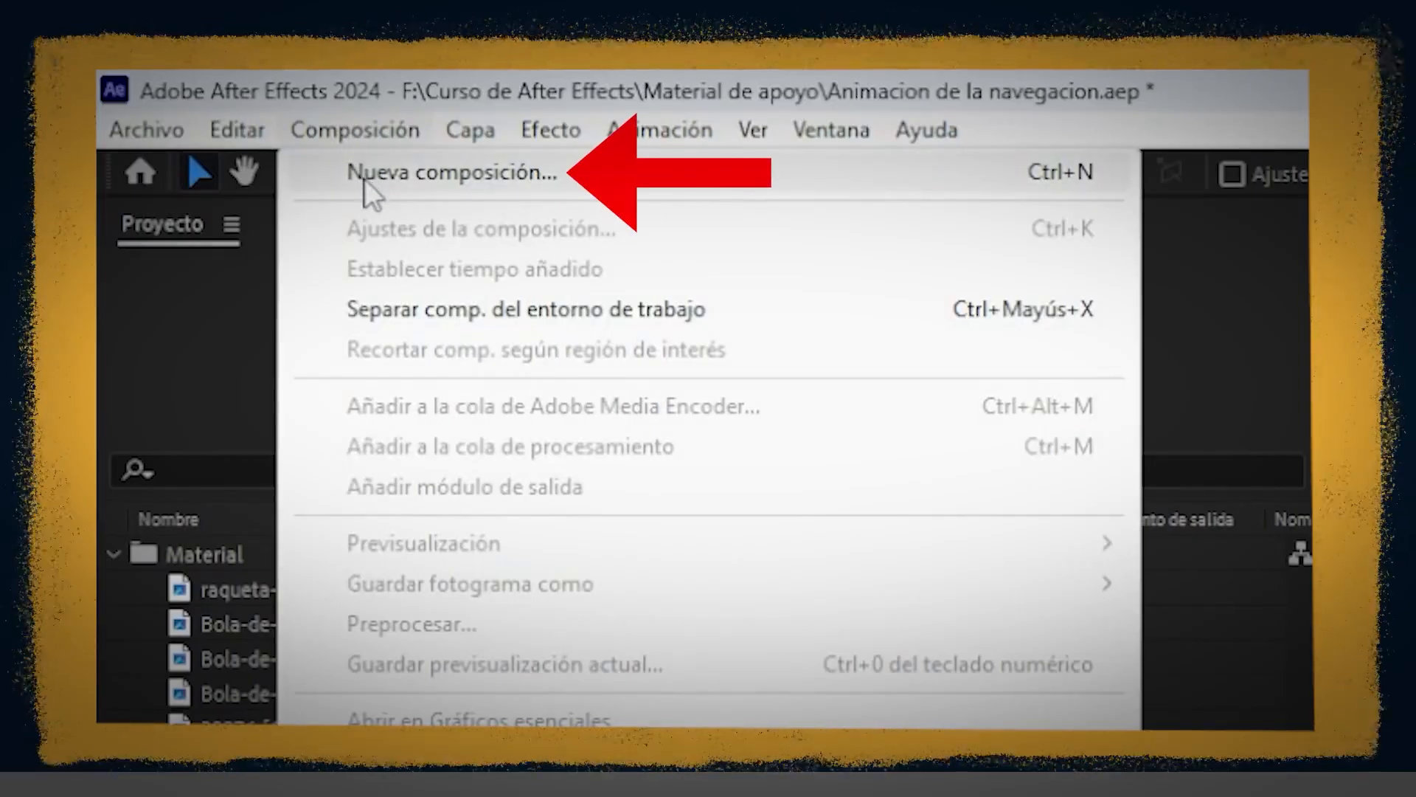
Create a composition named Globo: 720×1280, 29,97 fps, white background.
click(363, 177)
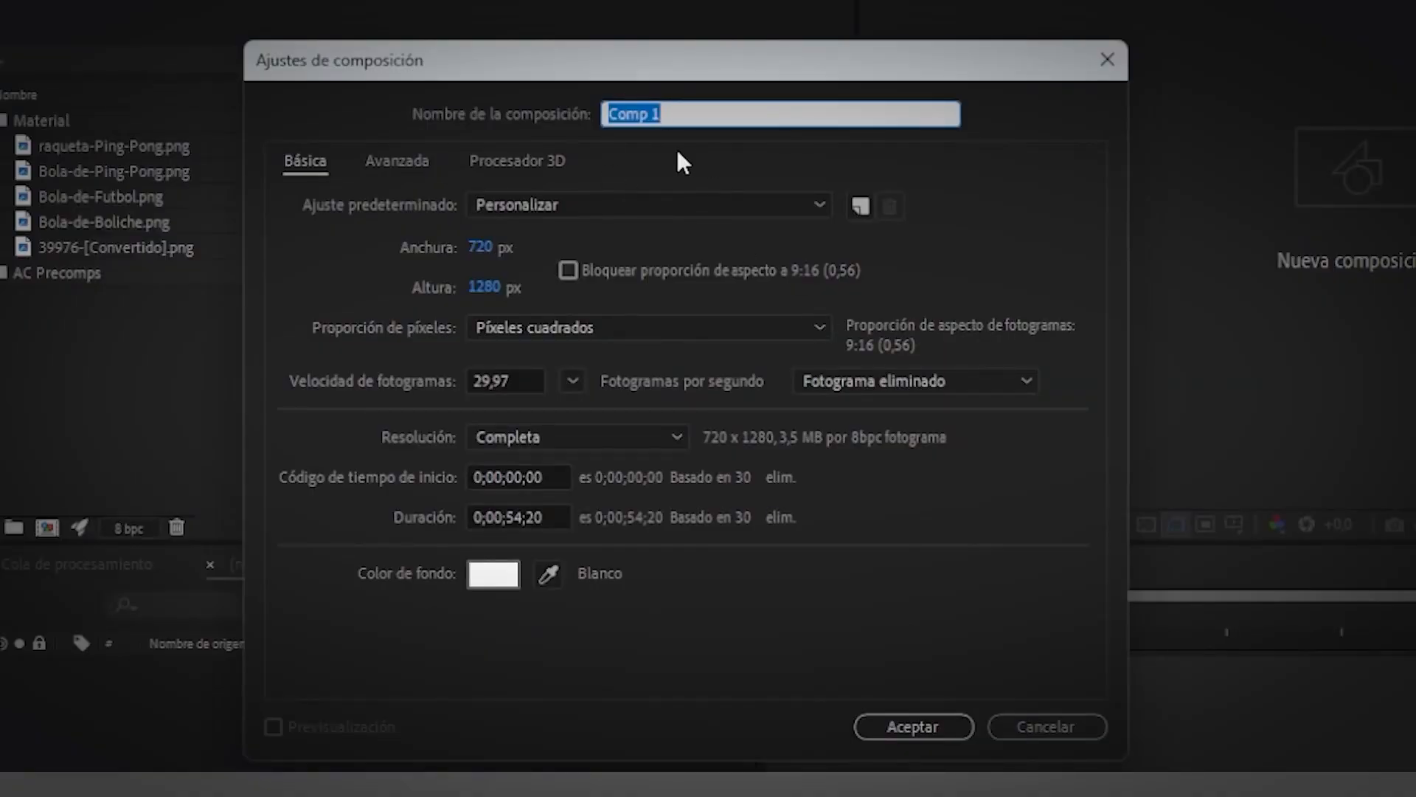
text(Globo)
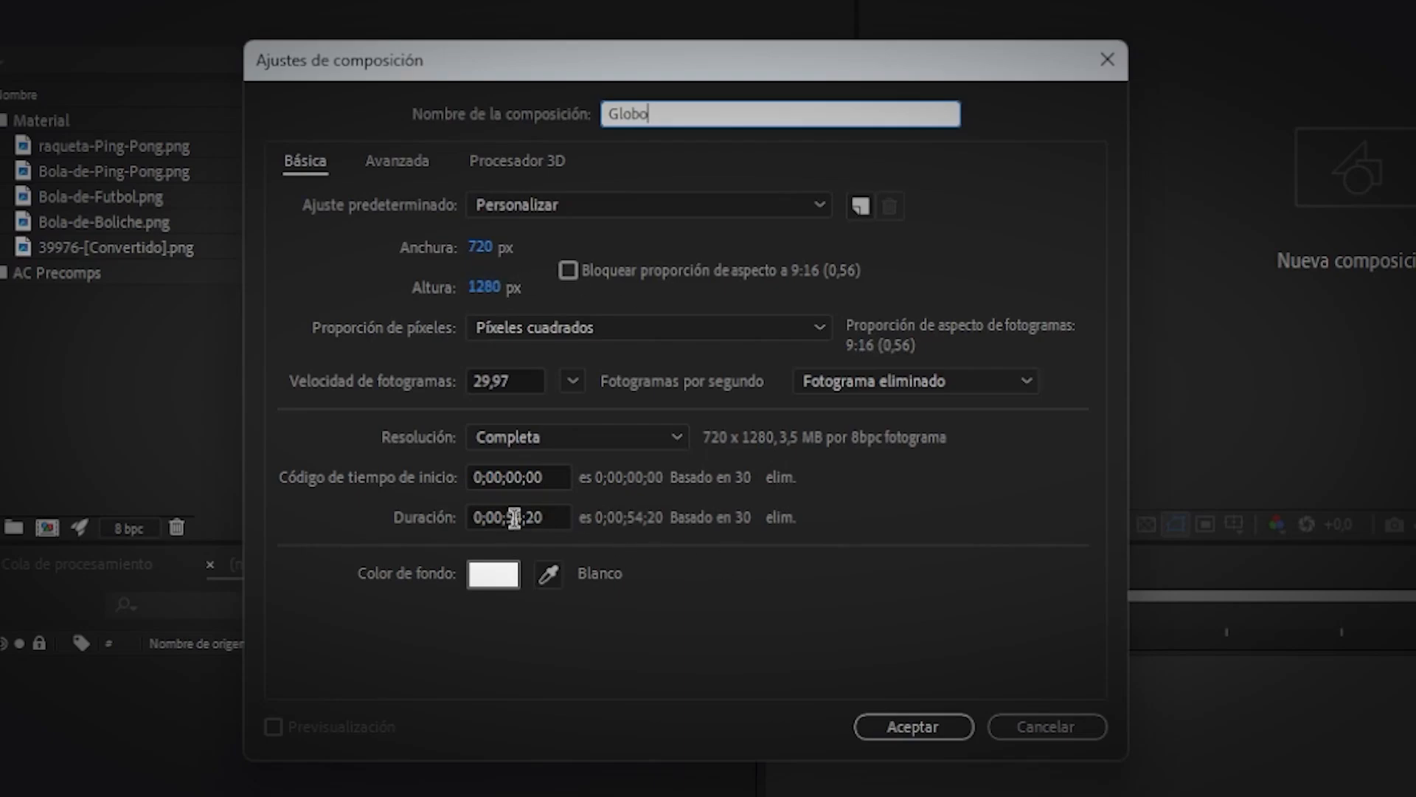
click(922, 729)
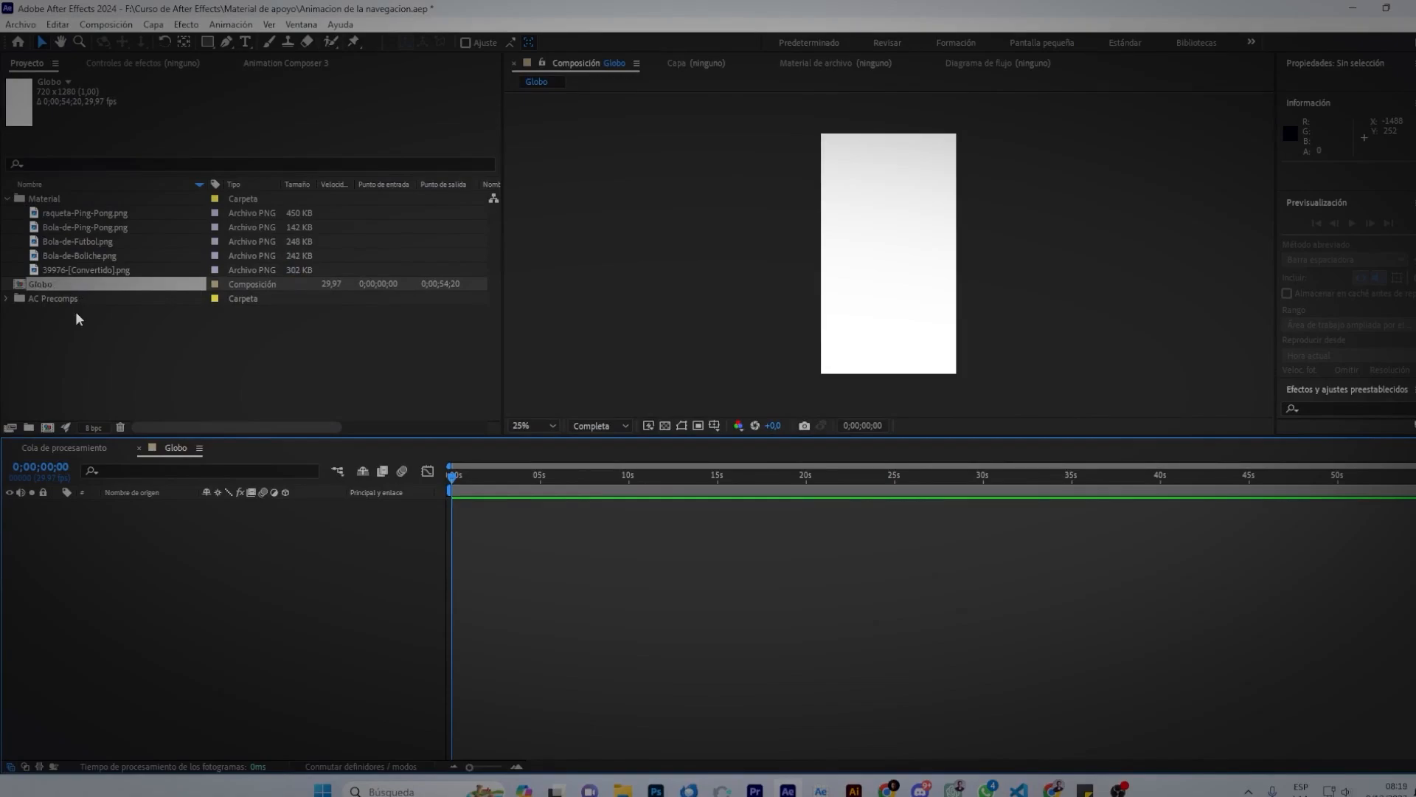
Browse the Project panel images and pick the red balloon 39976-[Convertido].png.
click(88, 213)
click(84, 227)
click(81, 241)
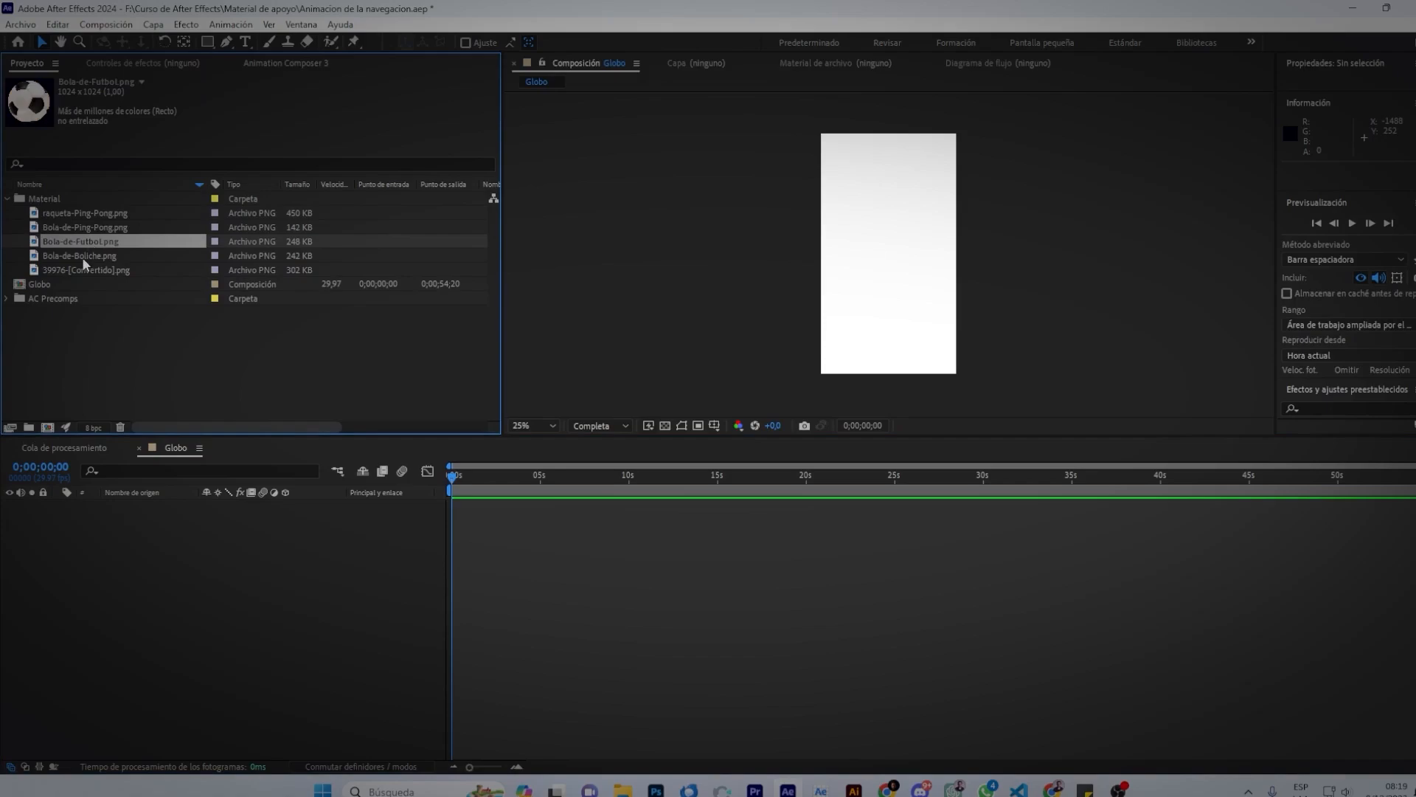
click(85, 272)
Place the balloon in the Globo timeline and scale it down to about 41%.
drag(68, 271, 324, 529)
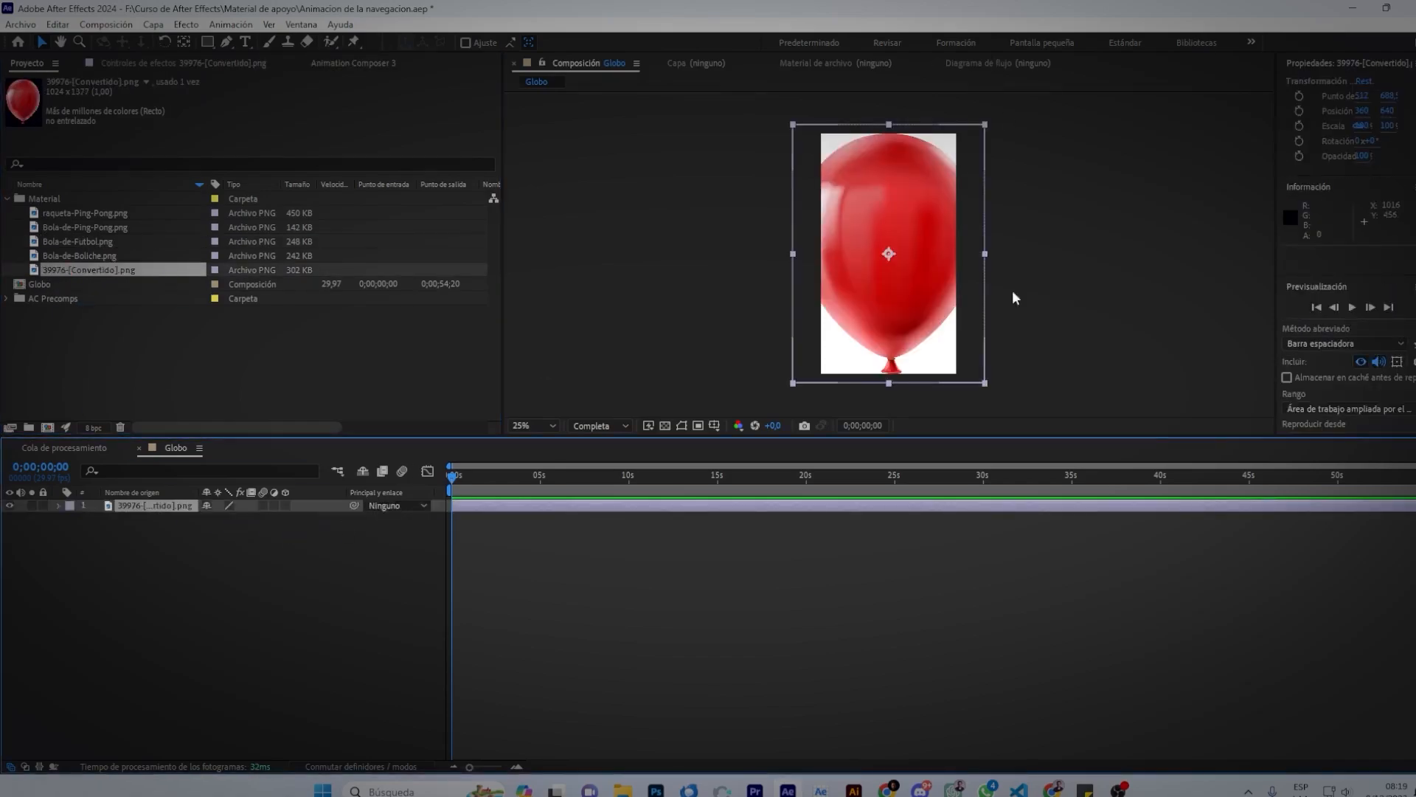
drag(985, 387, 928, 308)
click(591, 554)
click(591, 505)
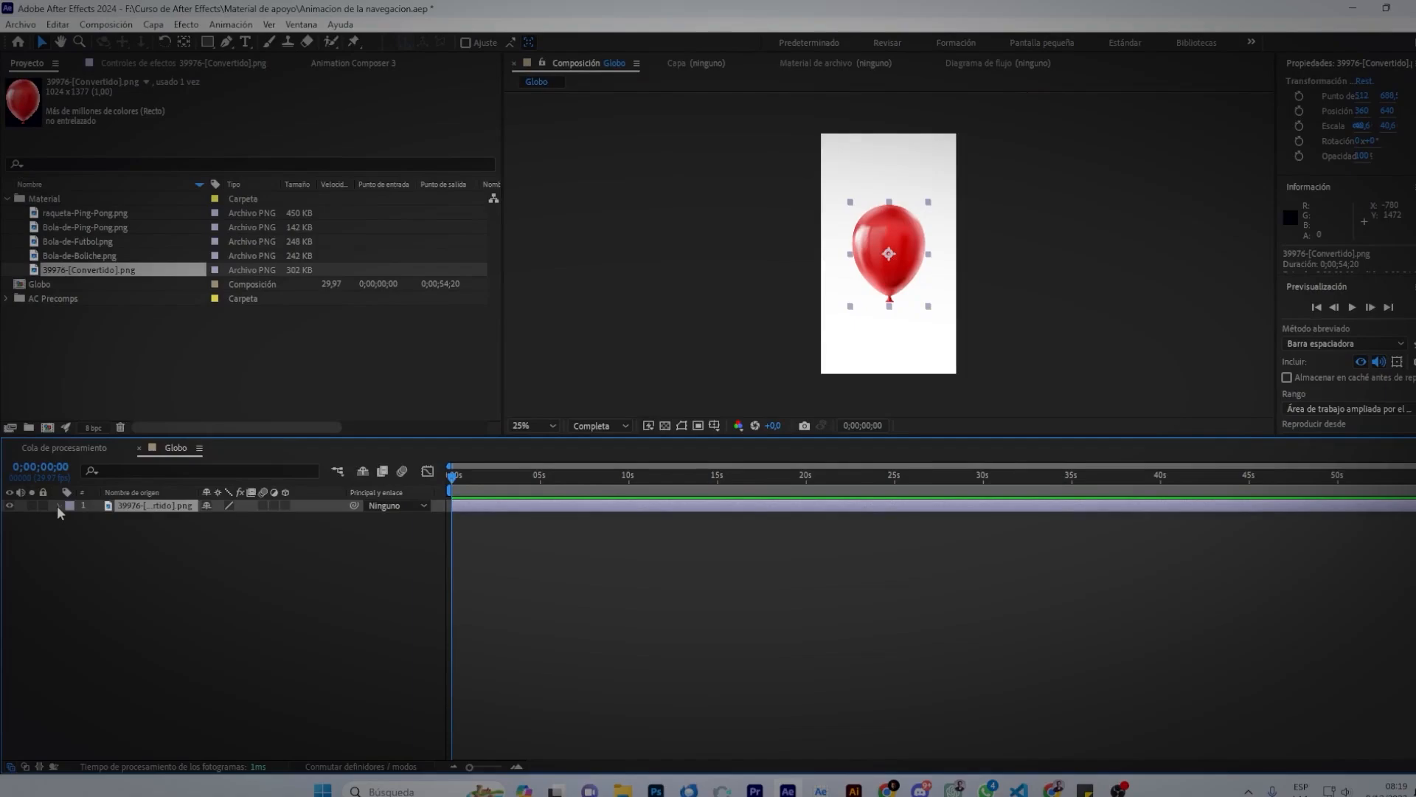
Expand the balloon layer's Transformar properties and set a Punto de anclaje keyframe at 0 s.
click(59, 506)
click(72, 519)
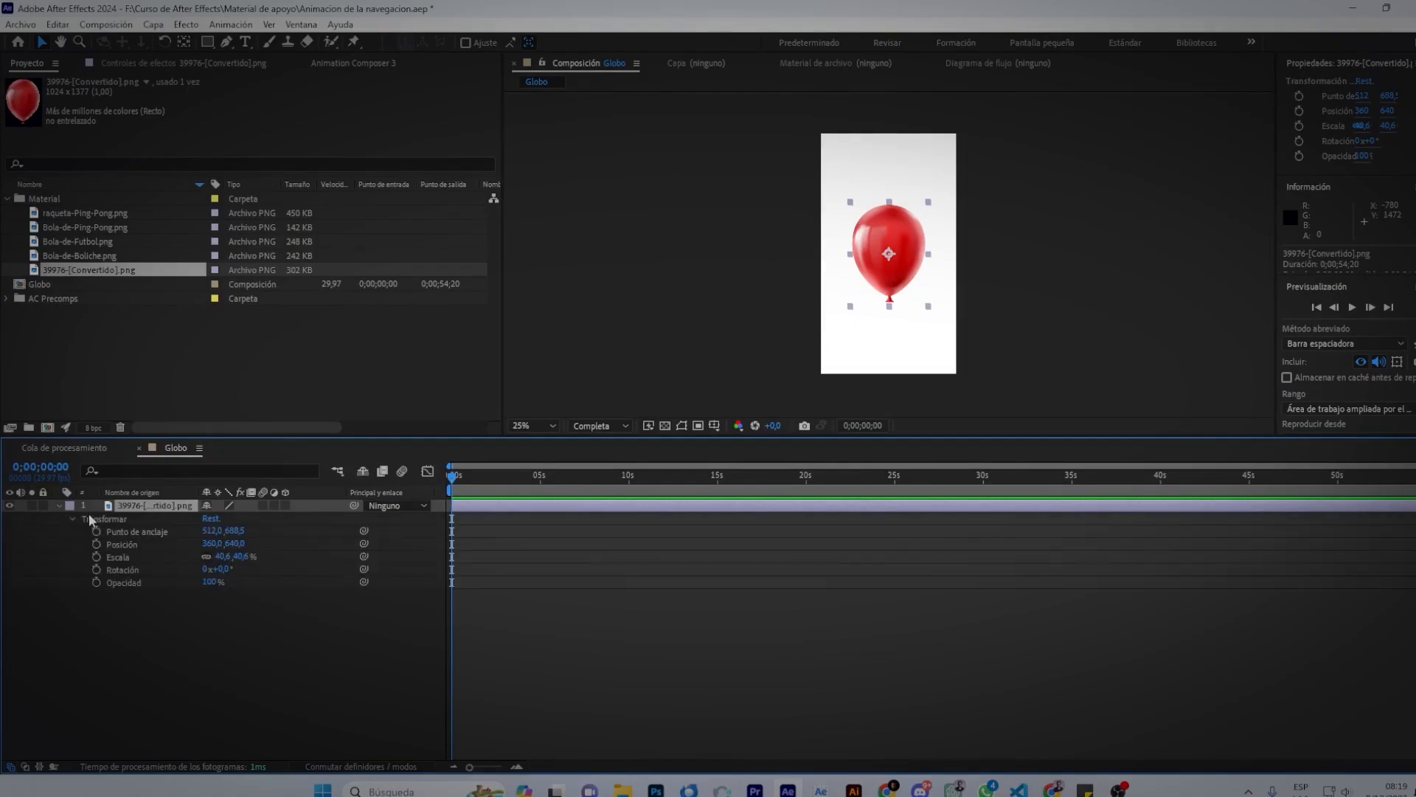
click(105, 521)
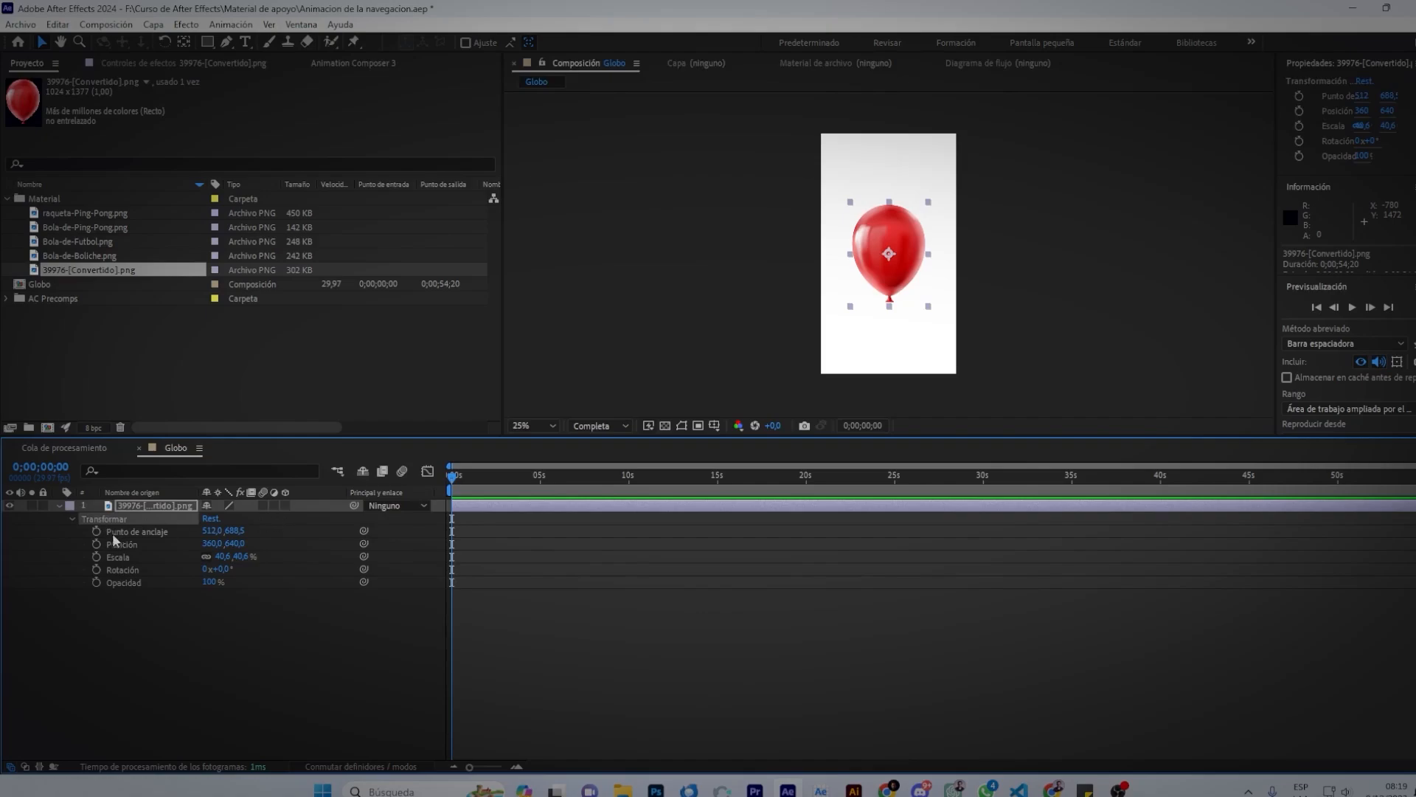
click(125, 536)
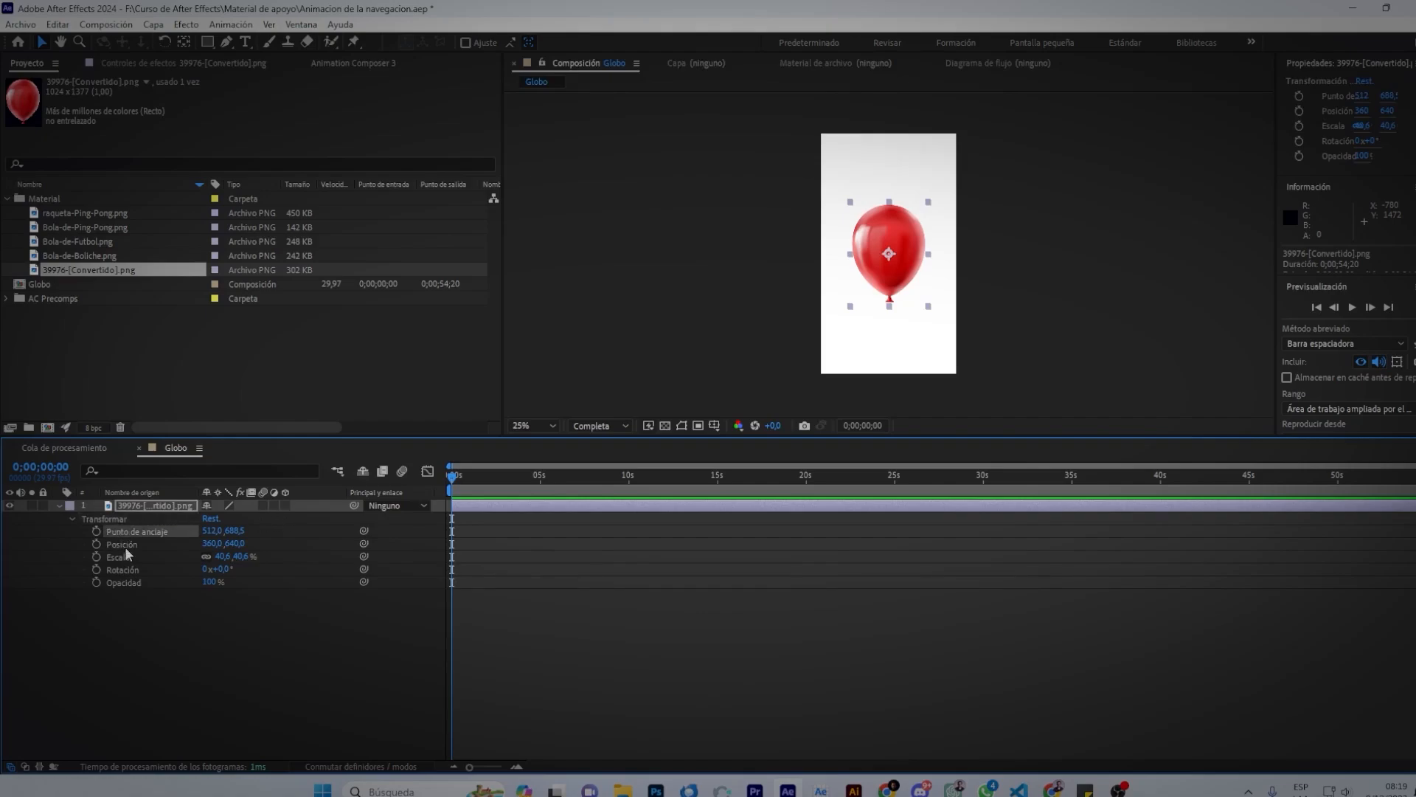
click(127, 553)
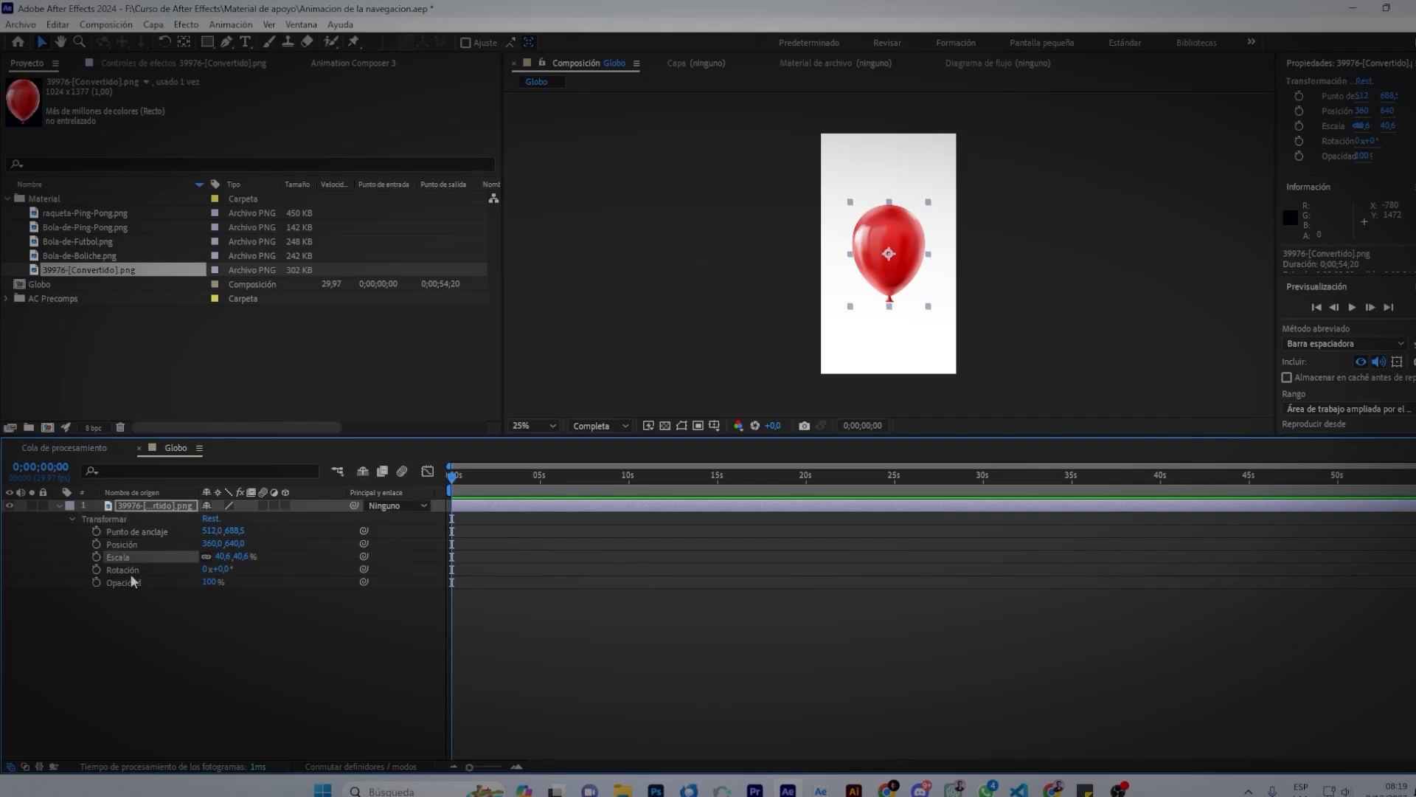
click(132, 572)
click(125, 583)
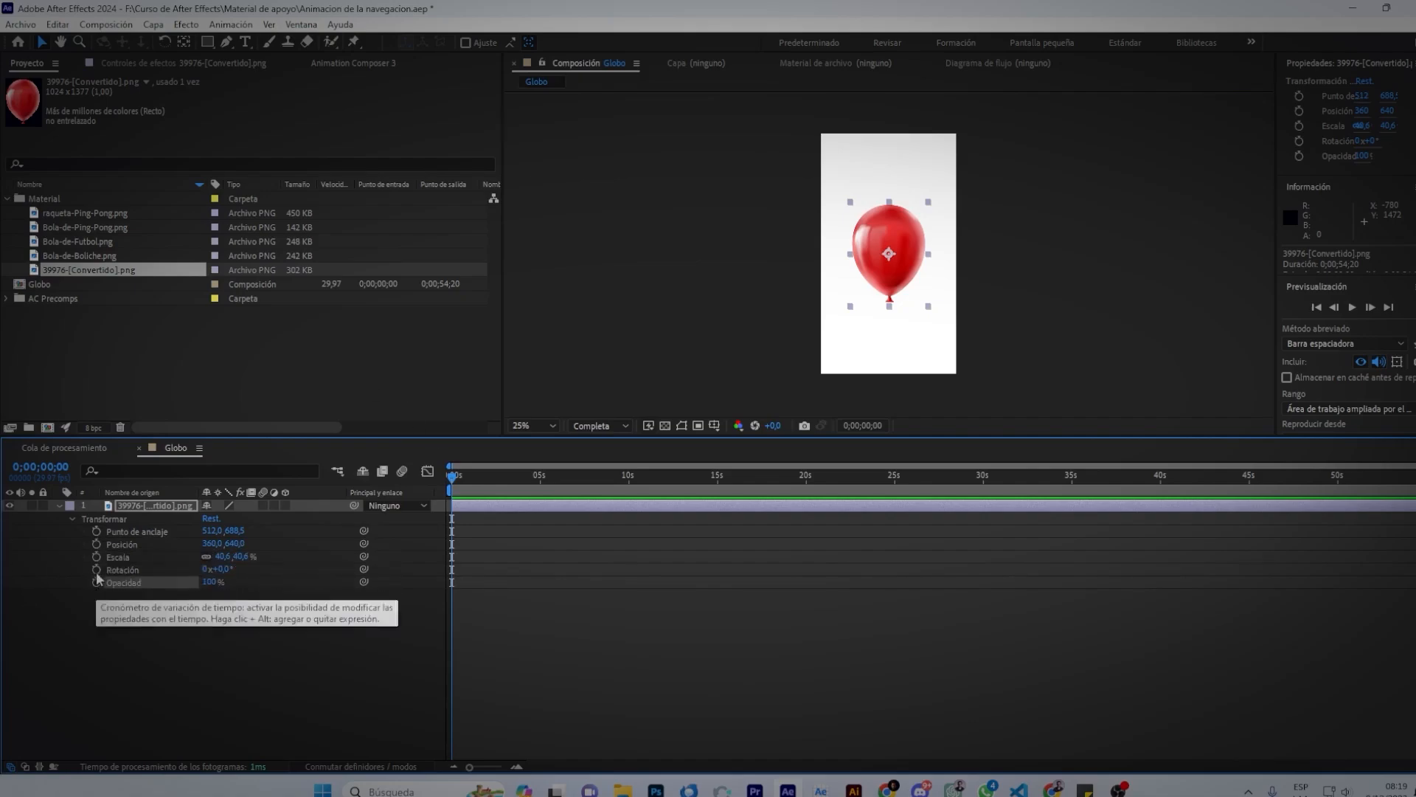
click(97, 531)
Set starting keyframes at 0 s for Posición, Escala, Rotación and Opacidad.
click(97, 544)
click(96, 556)
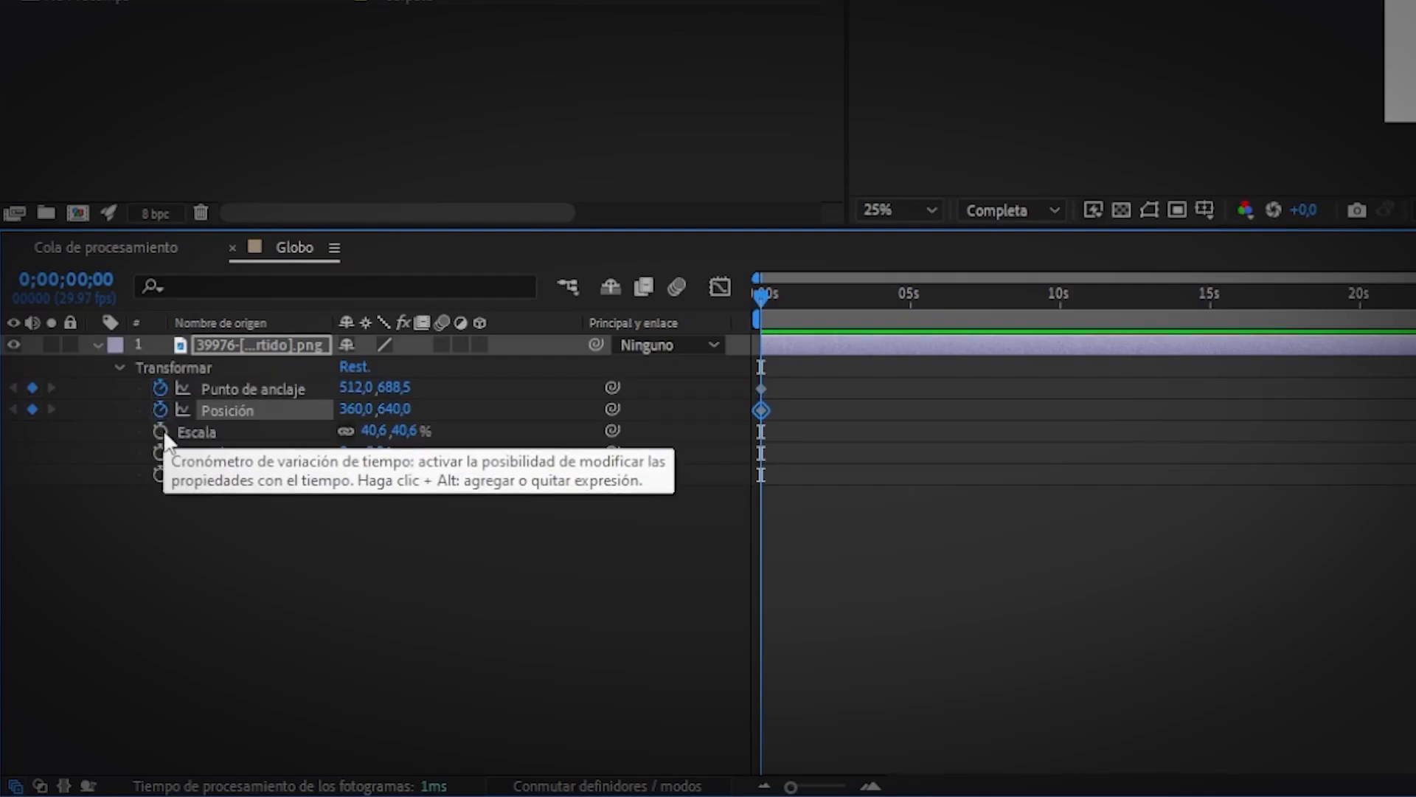
click(160, 453)
click(160, 474)
drag(803, 376, 754, 478)
Near 5 s, set Position 360,296, Scale 56,6%, Rotation 13° and full Opacity.
drag(763, 299, 909, 326)
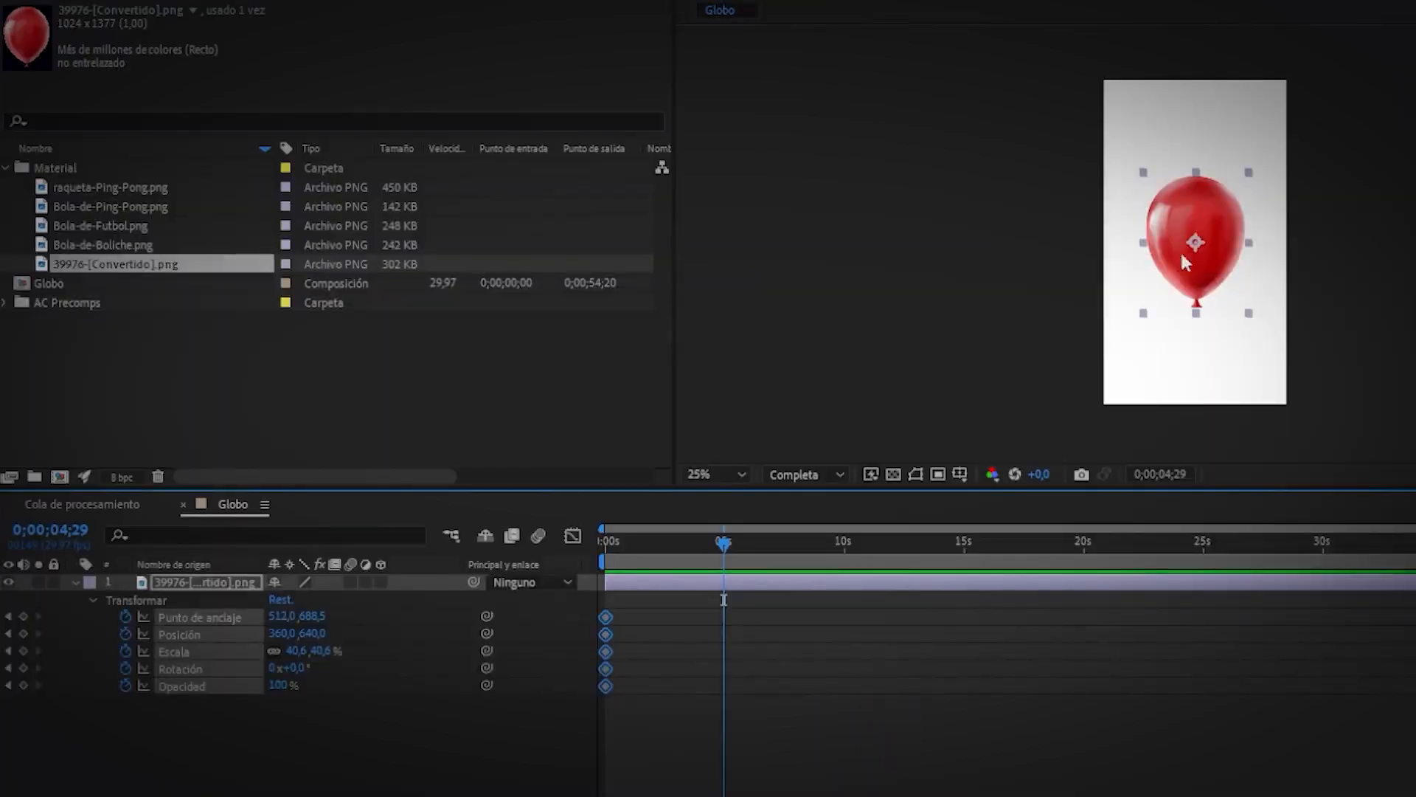
drag(1204, 220, 1210, 126)
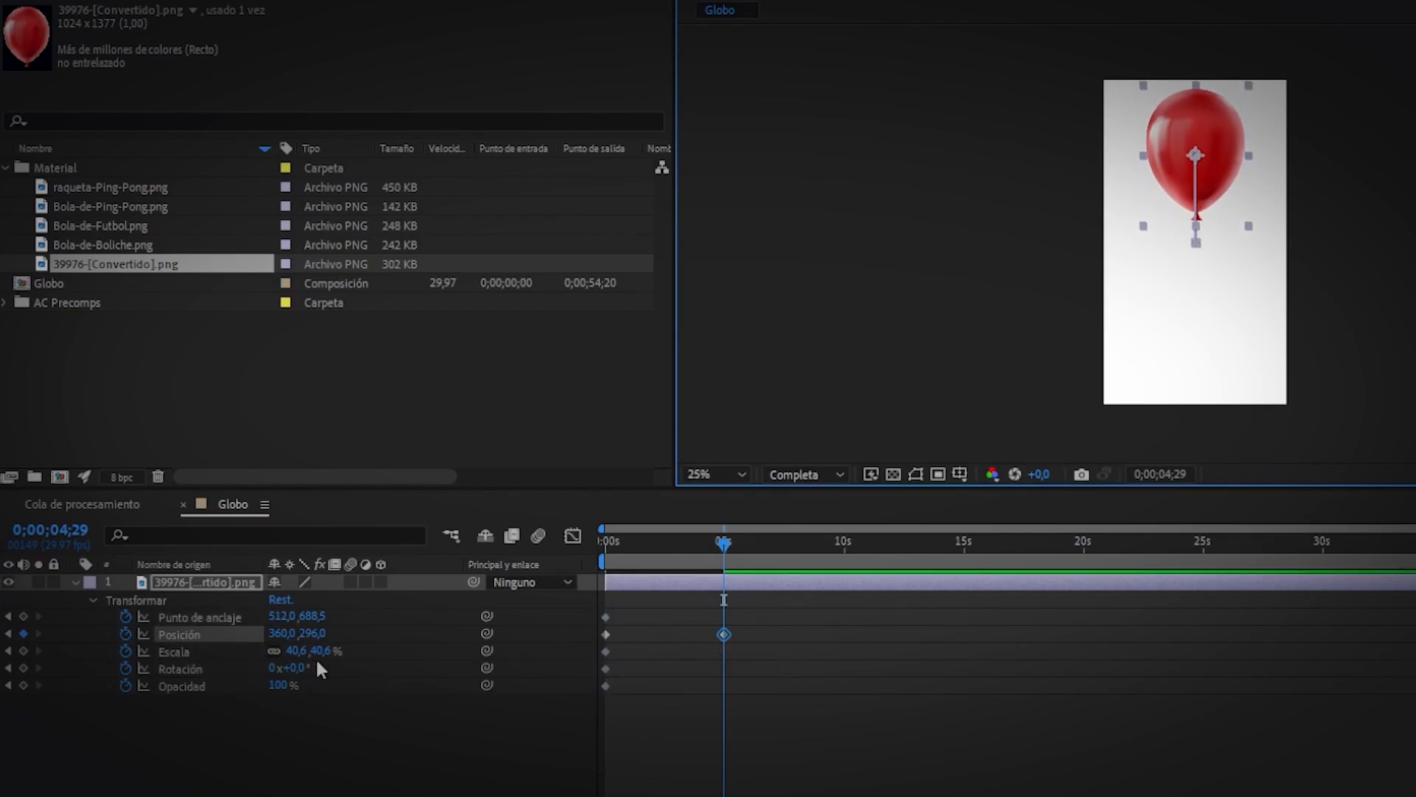
drag(313, 651, 336, 652)
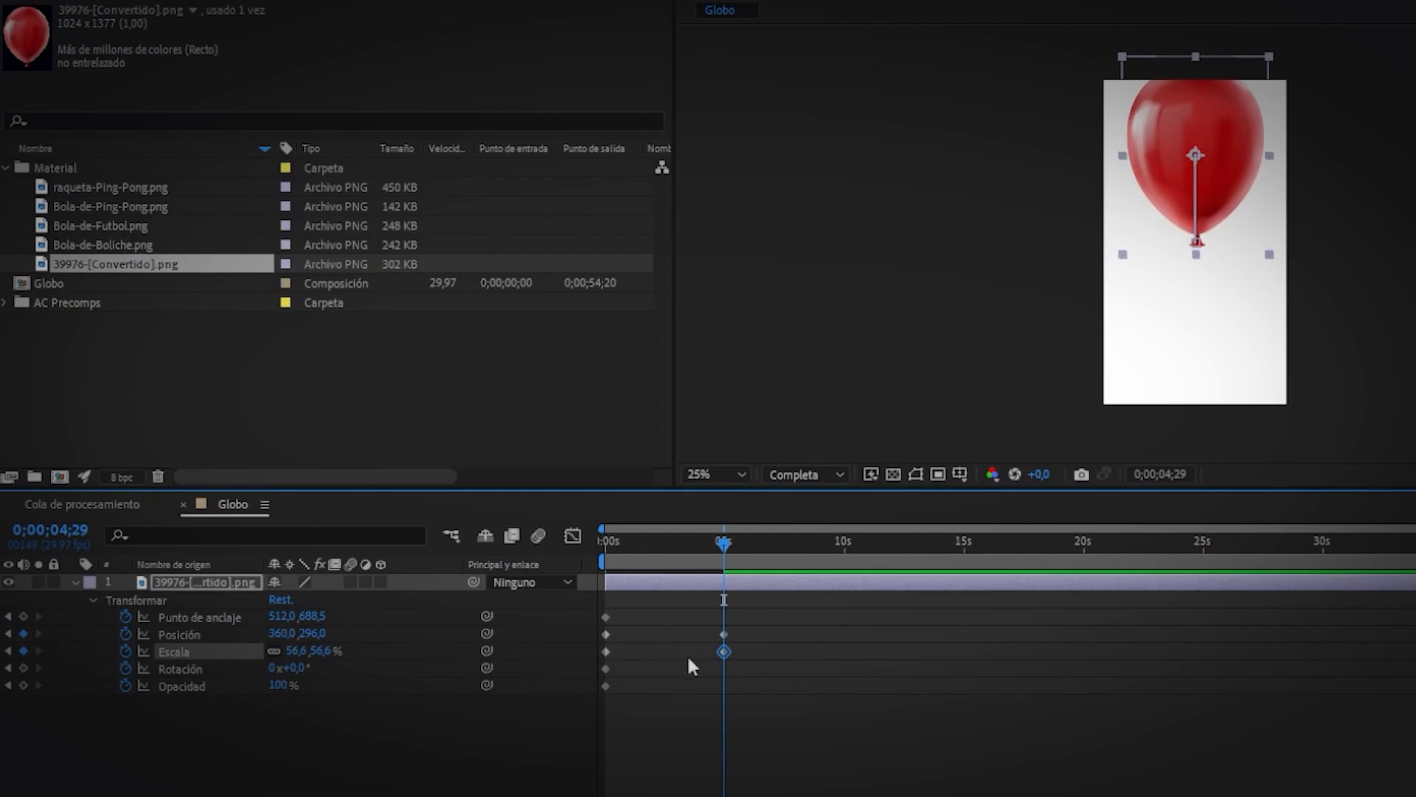
drag(299, 668, 313, 669)
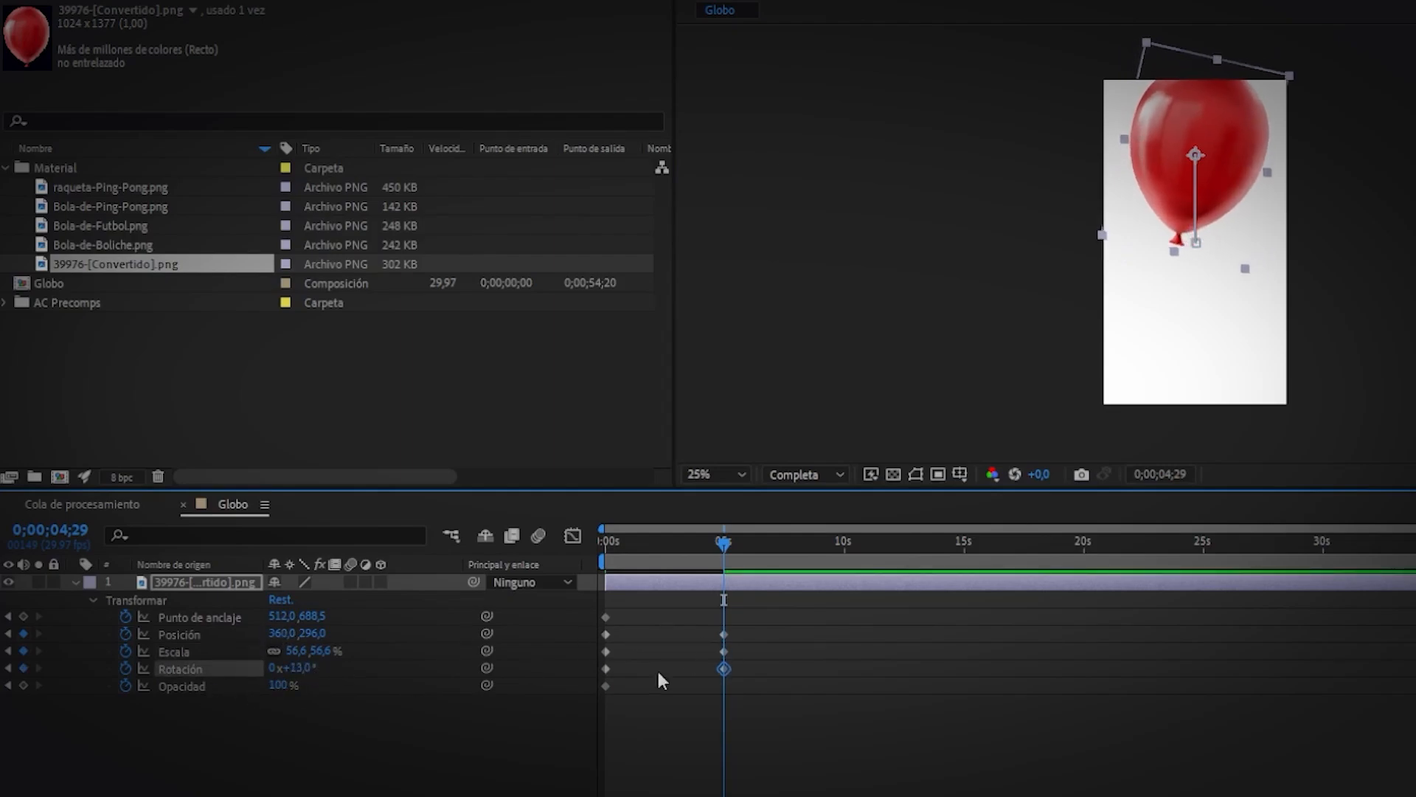
drag(277, 685, 407, 647)
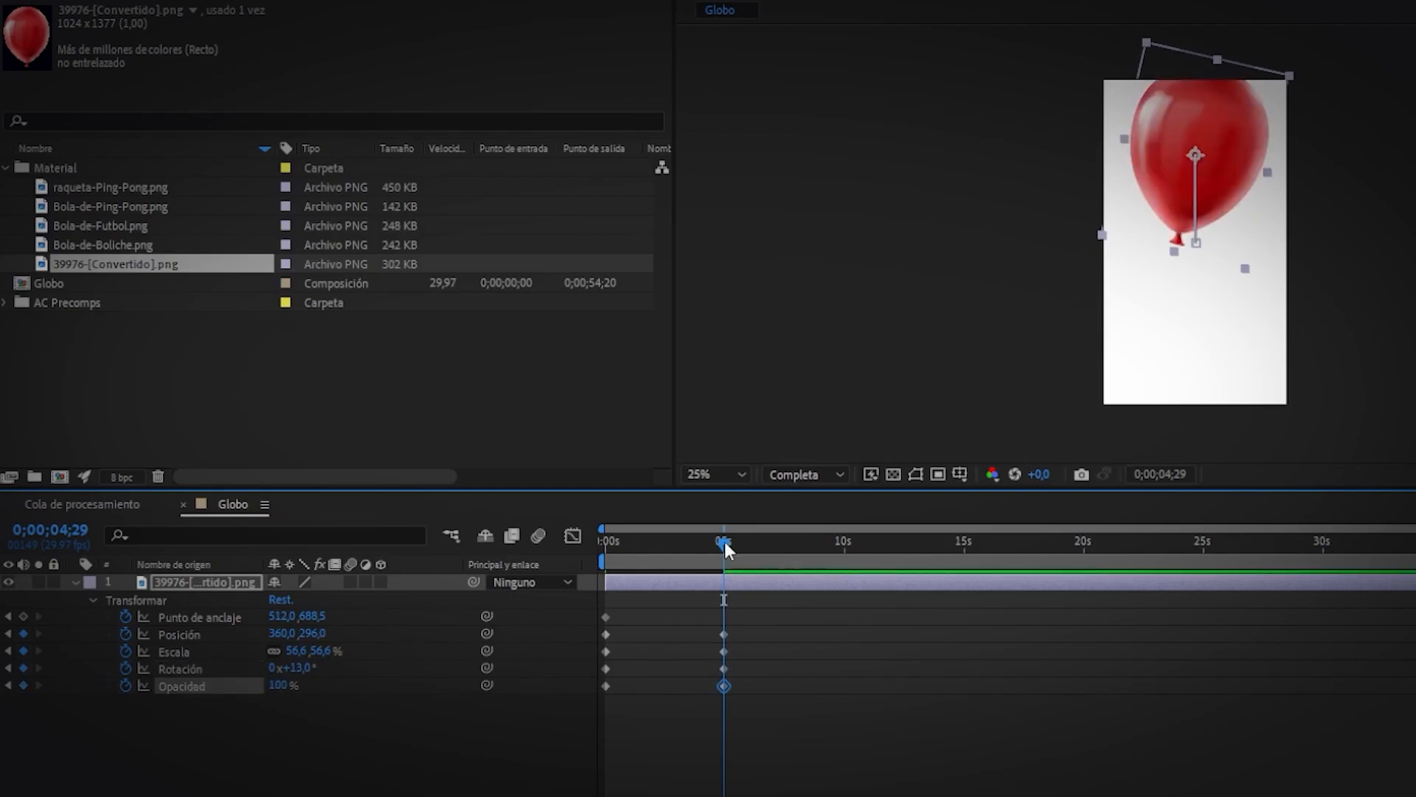
Scrub back to review the motion, then collapse the balloon layer.
drag(724, 542, 634, 583)
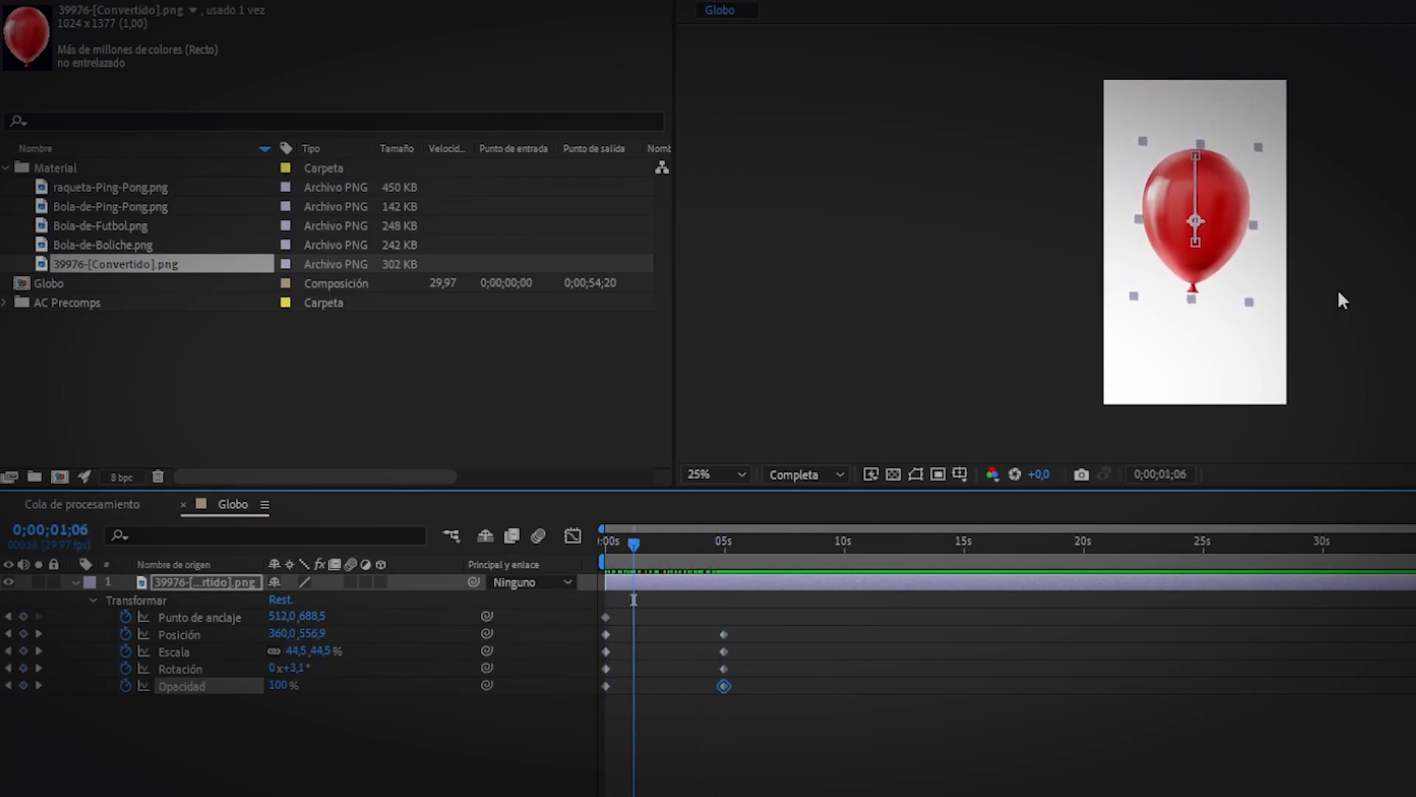
click(753, 791)
click(736, 586)
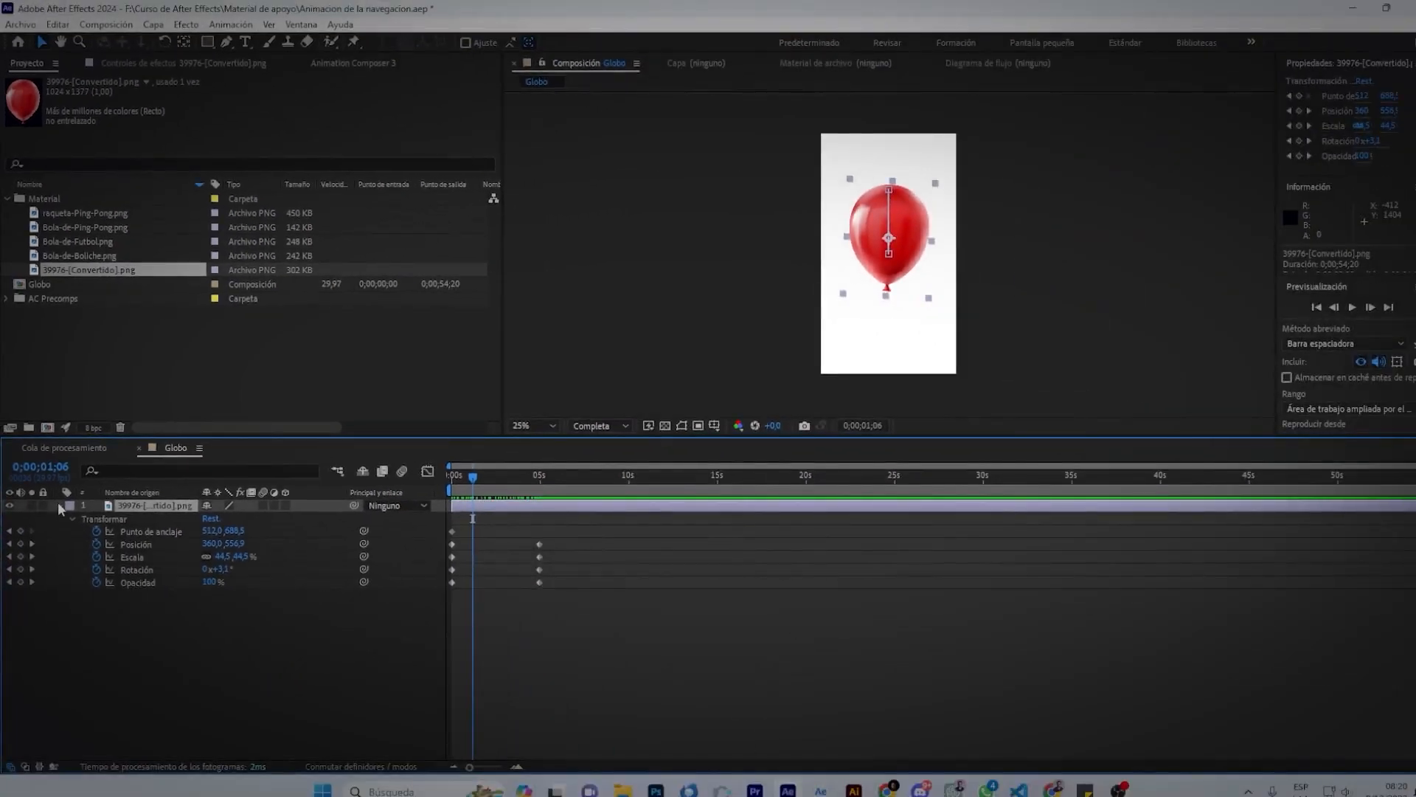
click(59, 507)
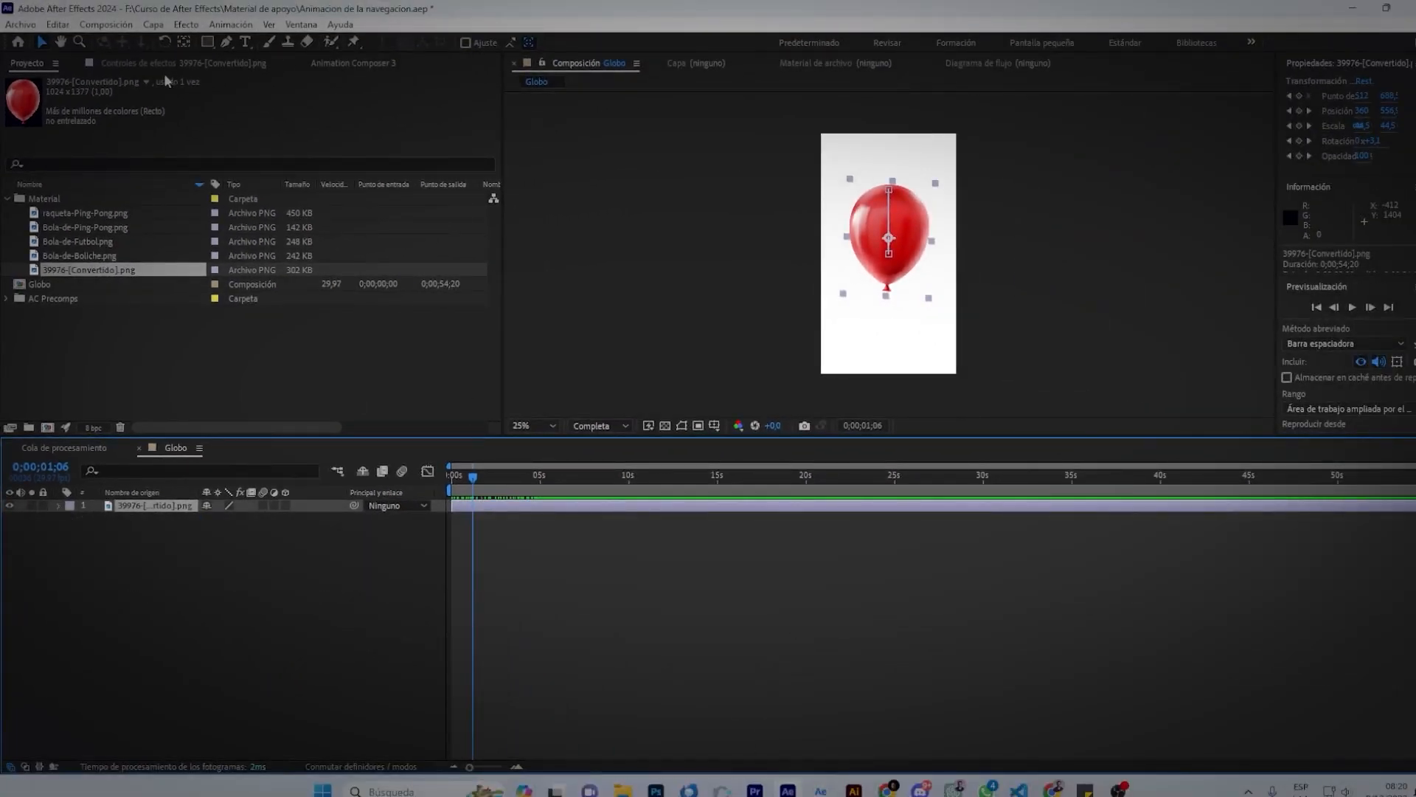
Duplicate the balloon layer with Ctrl+D and select both copies.
click(136, 63)
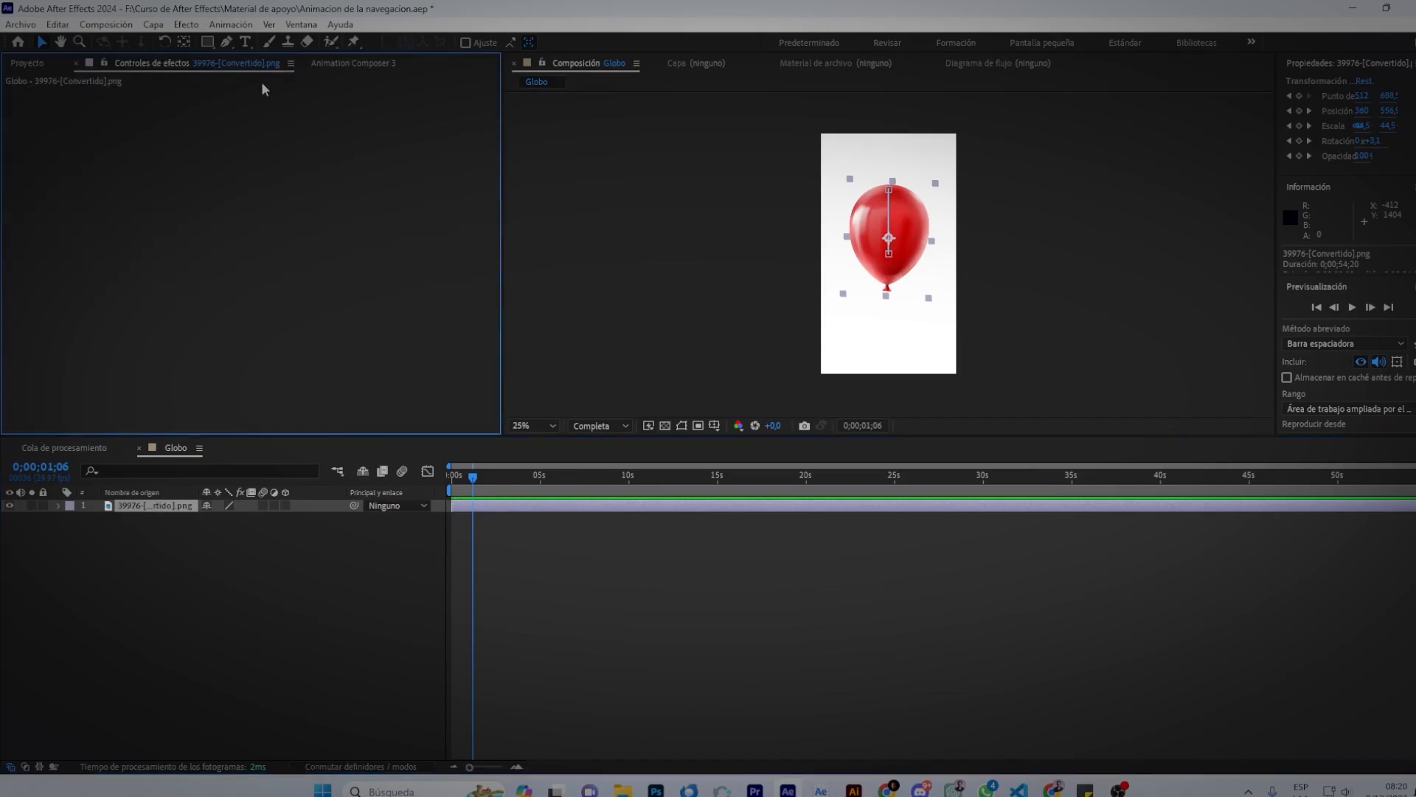
right_click(86, 146)
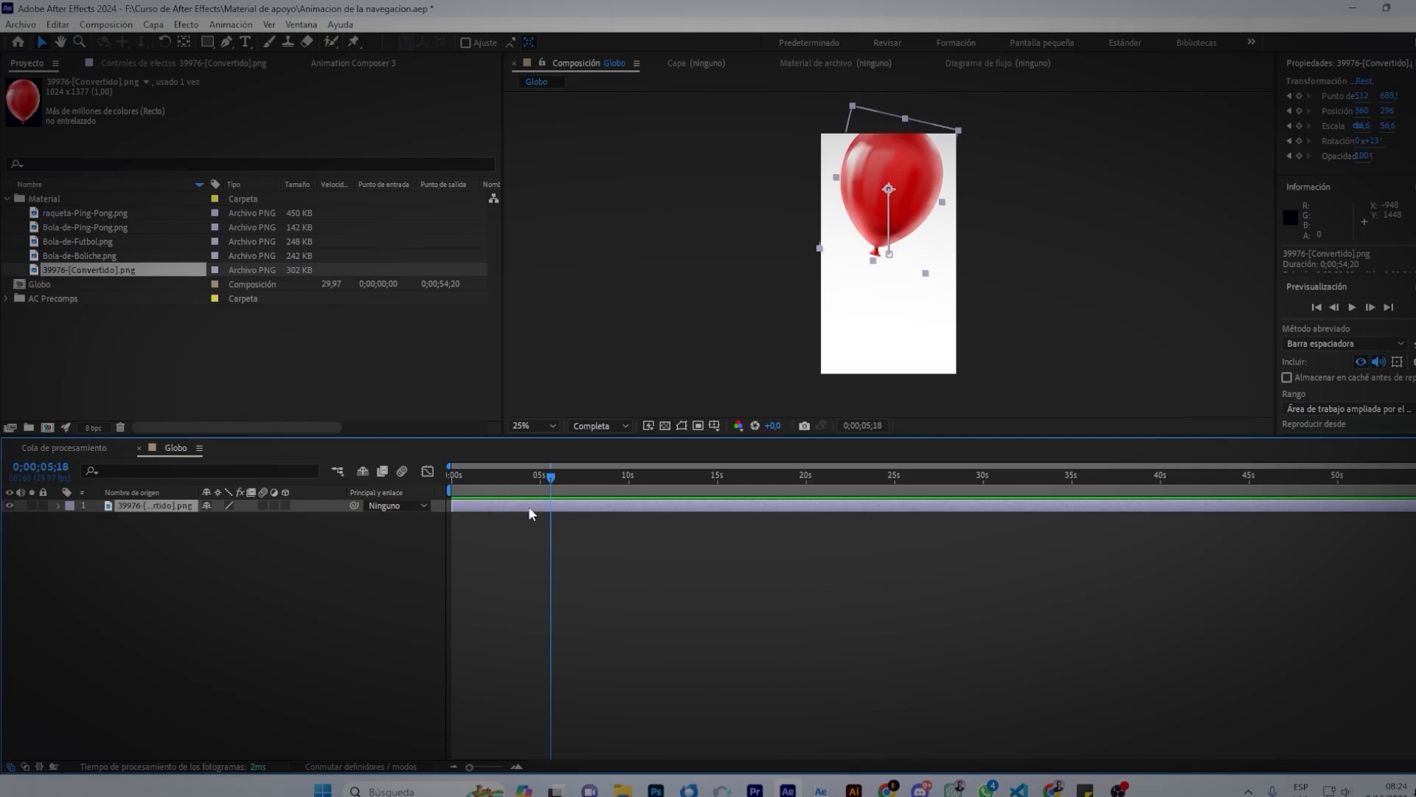
key(ctrl+d)
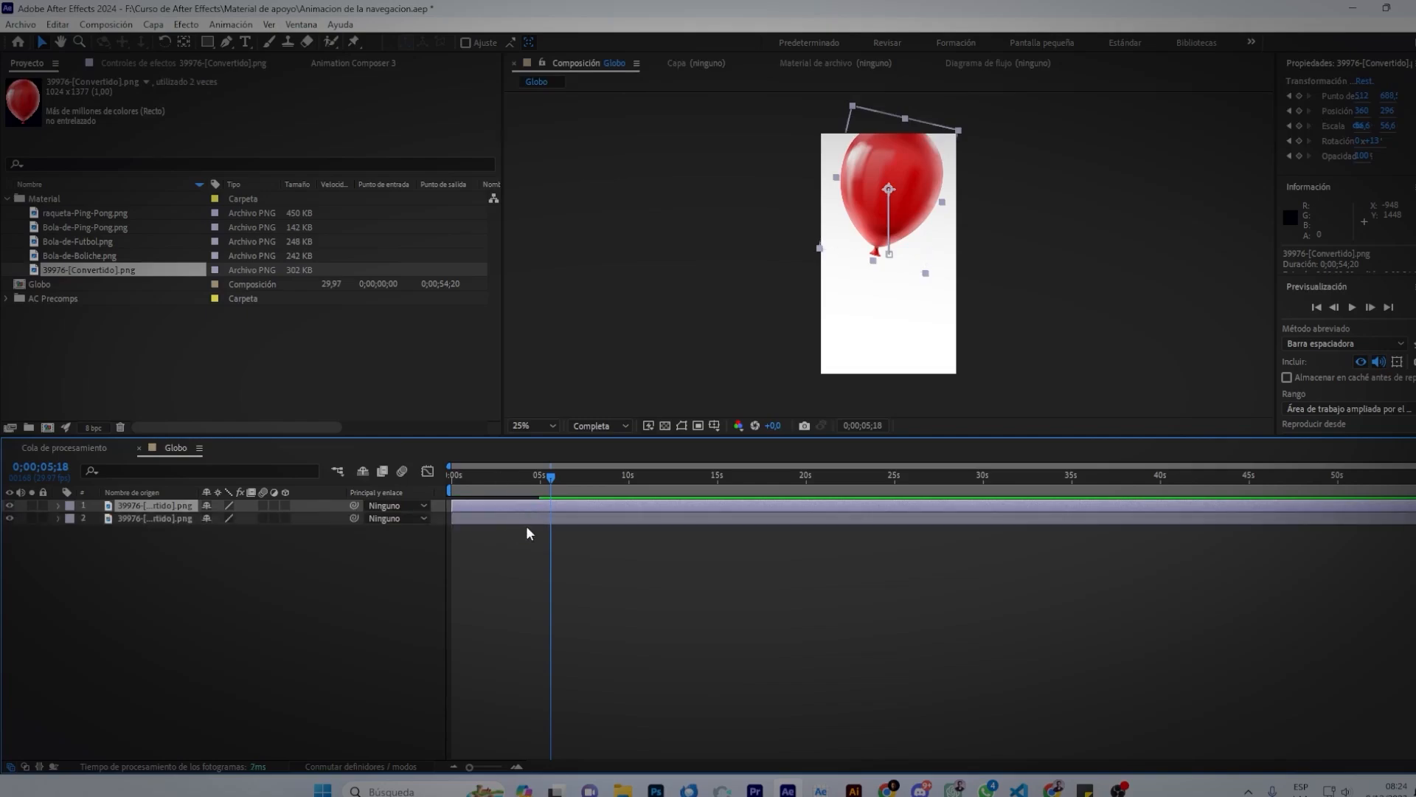
shift+click(543, 521)
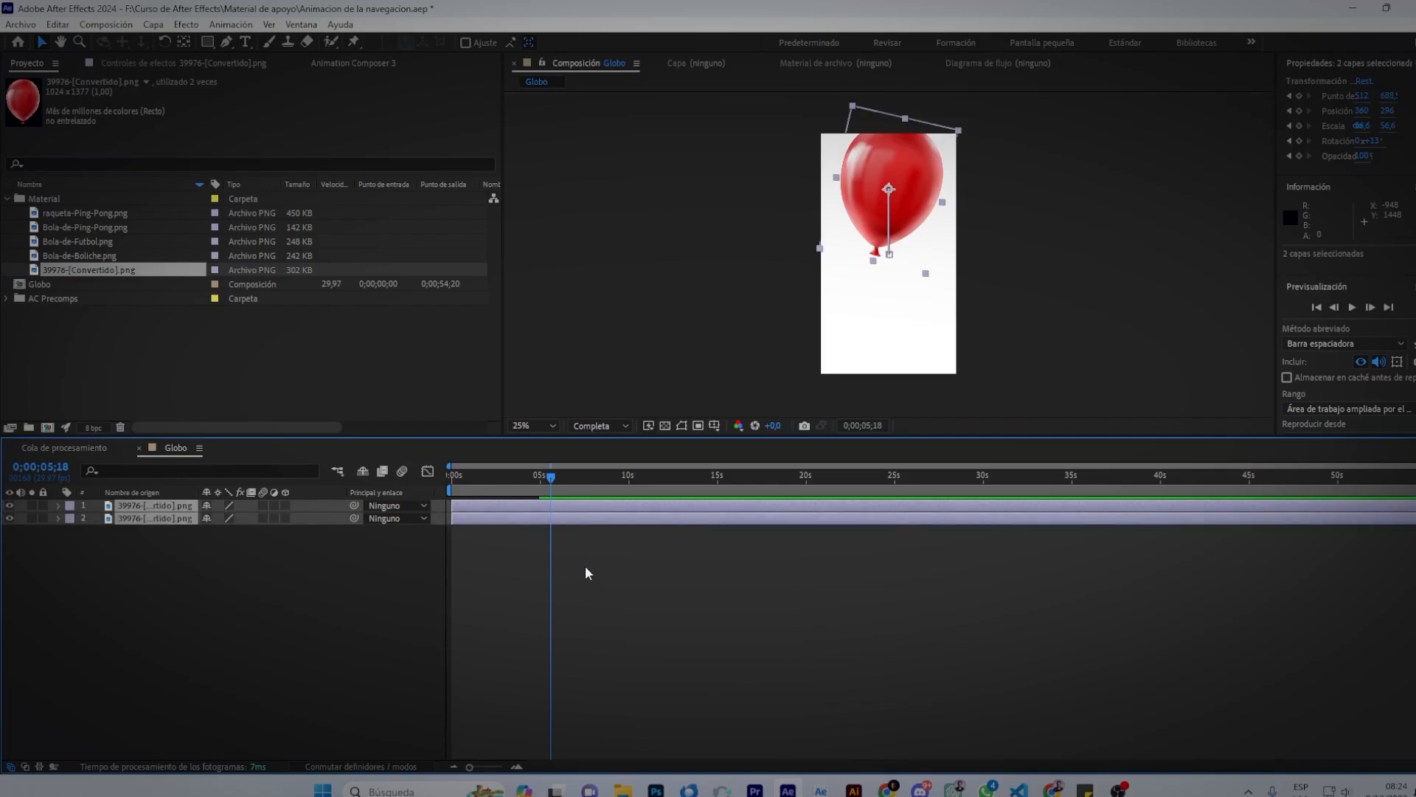
Pre-compose both balloon layers into a precomp named 'Globo interno'.
key(ctrl+shift+c)
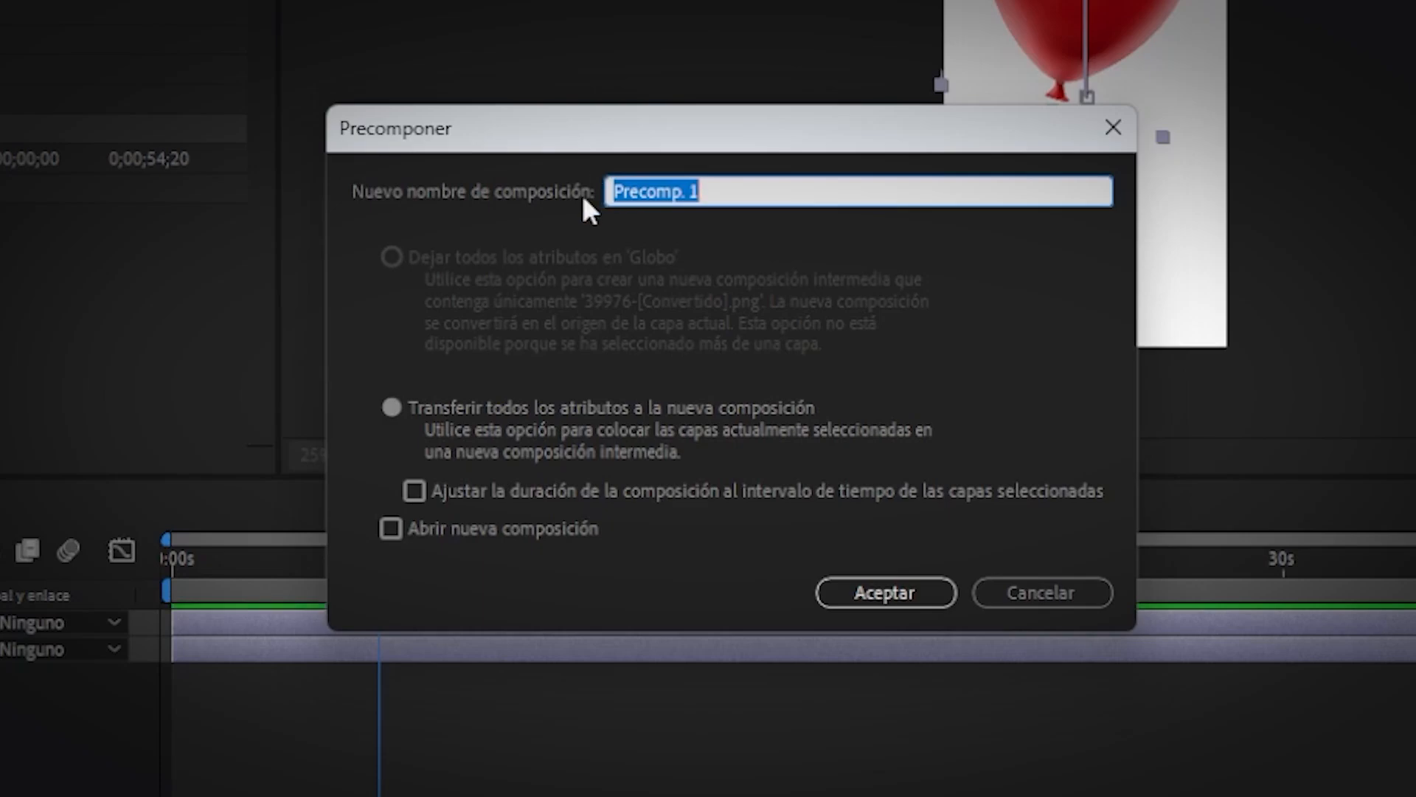
text(Globo interno)
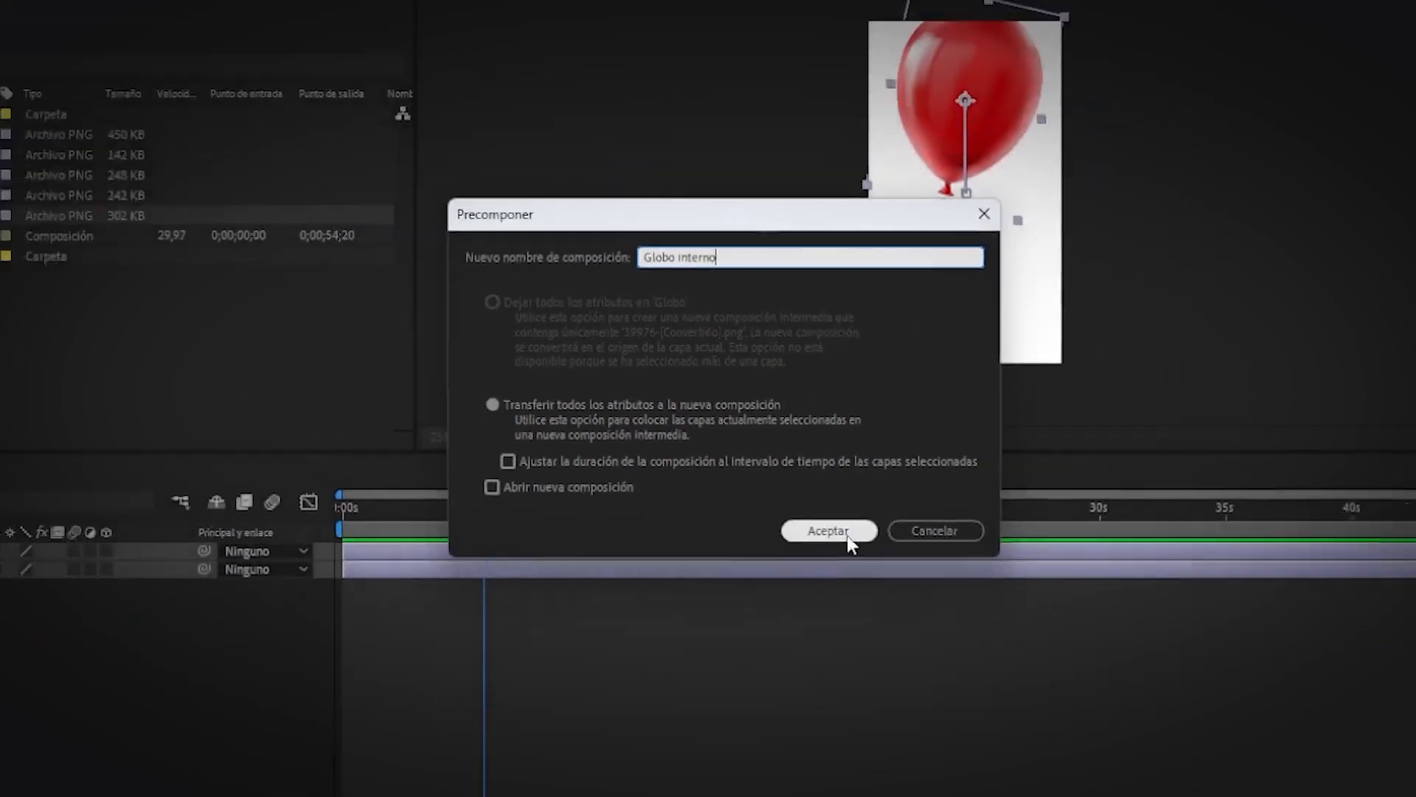
click(909, 594)
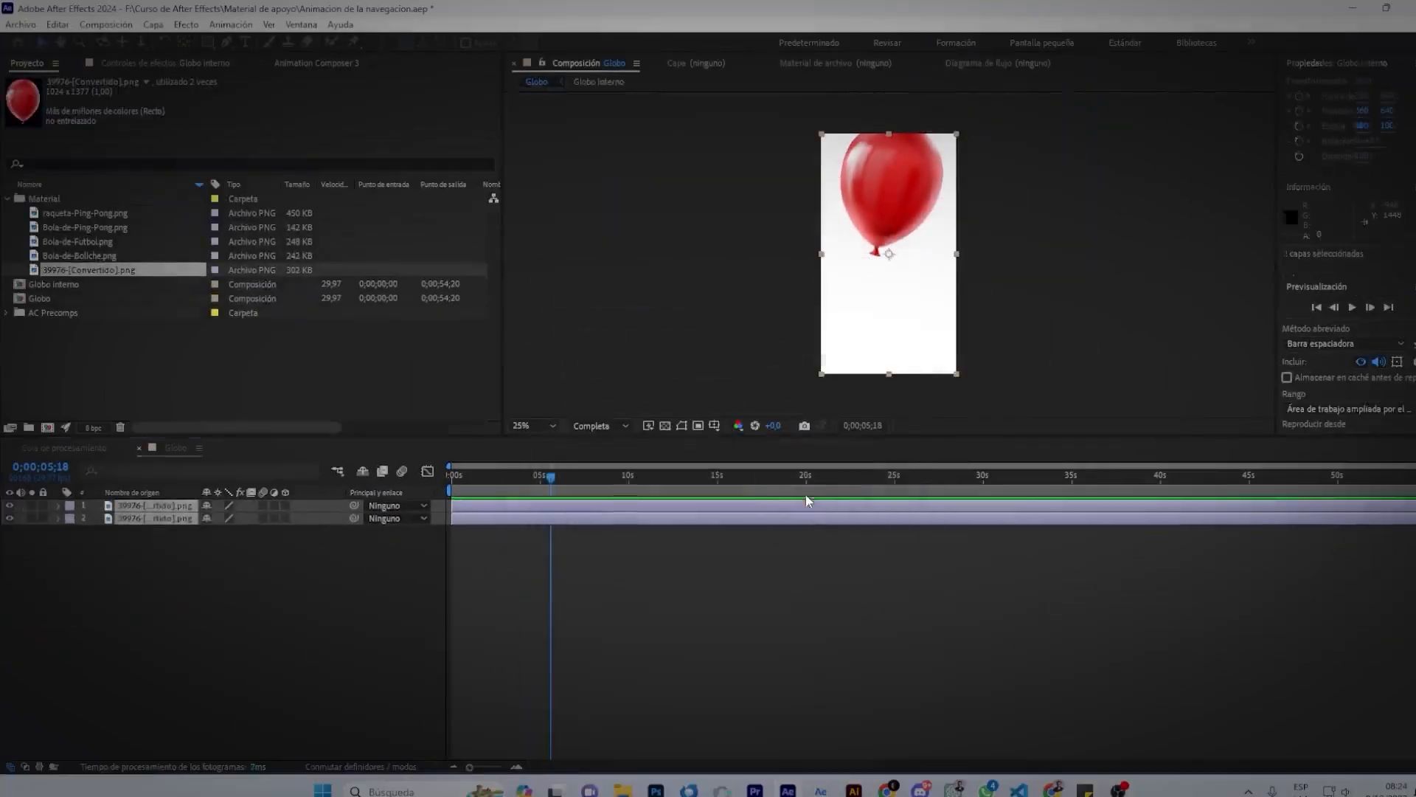
Test moving the Globo interno layer, undo it, and open the precomposition.
click(658, 559)
click(621, 508)
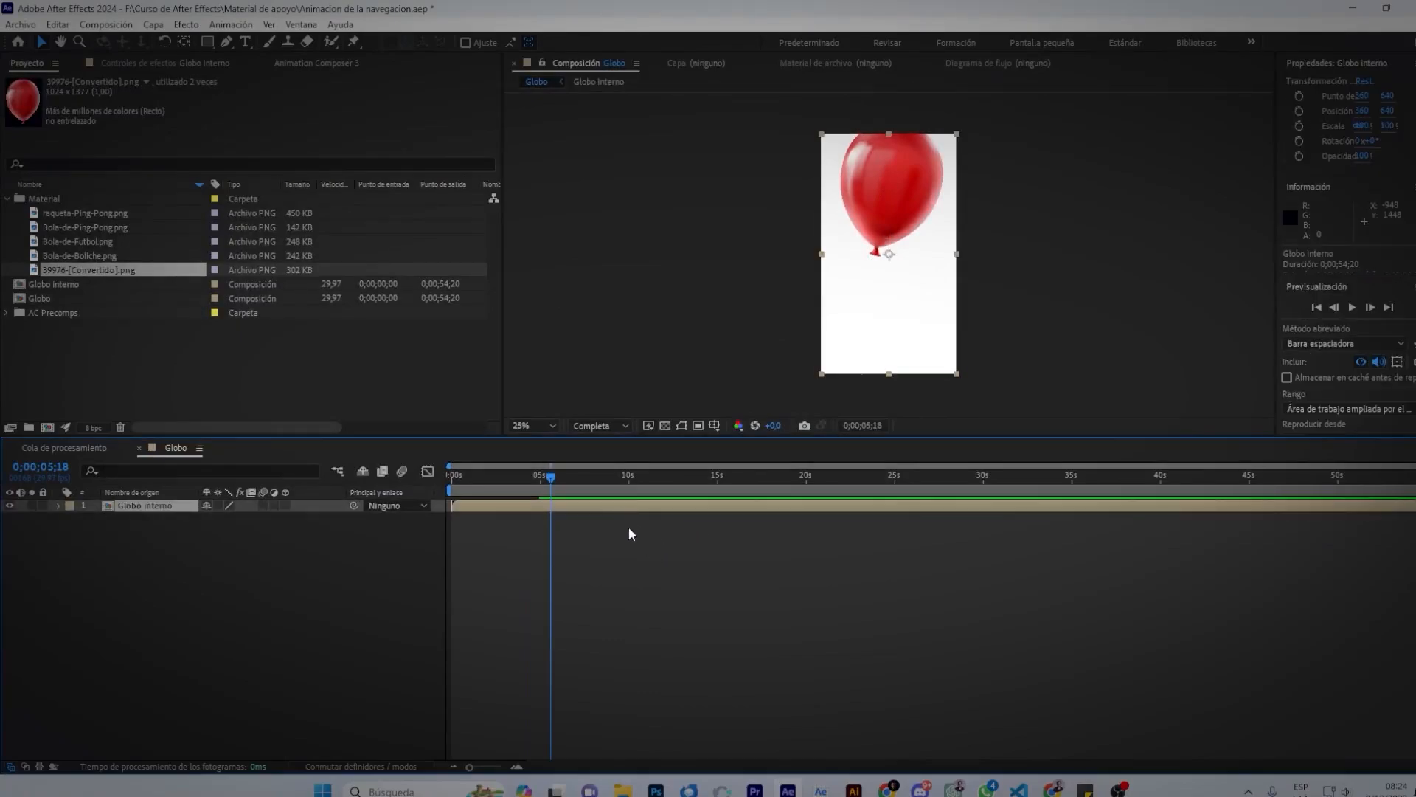
drag(920, 317, 931, 348)
key(ctrl+z)
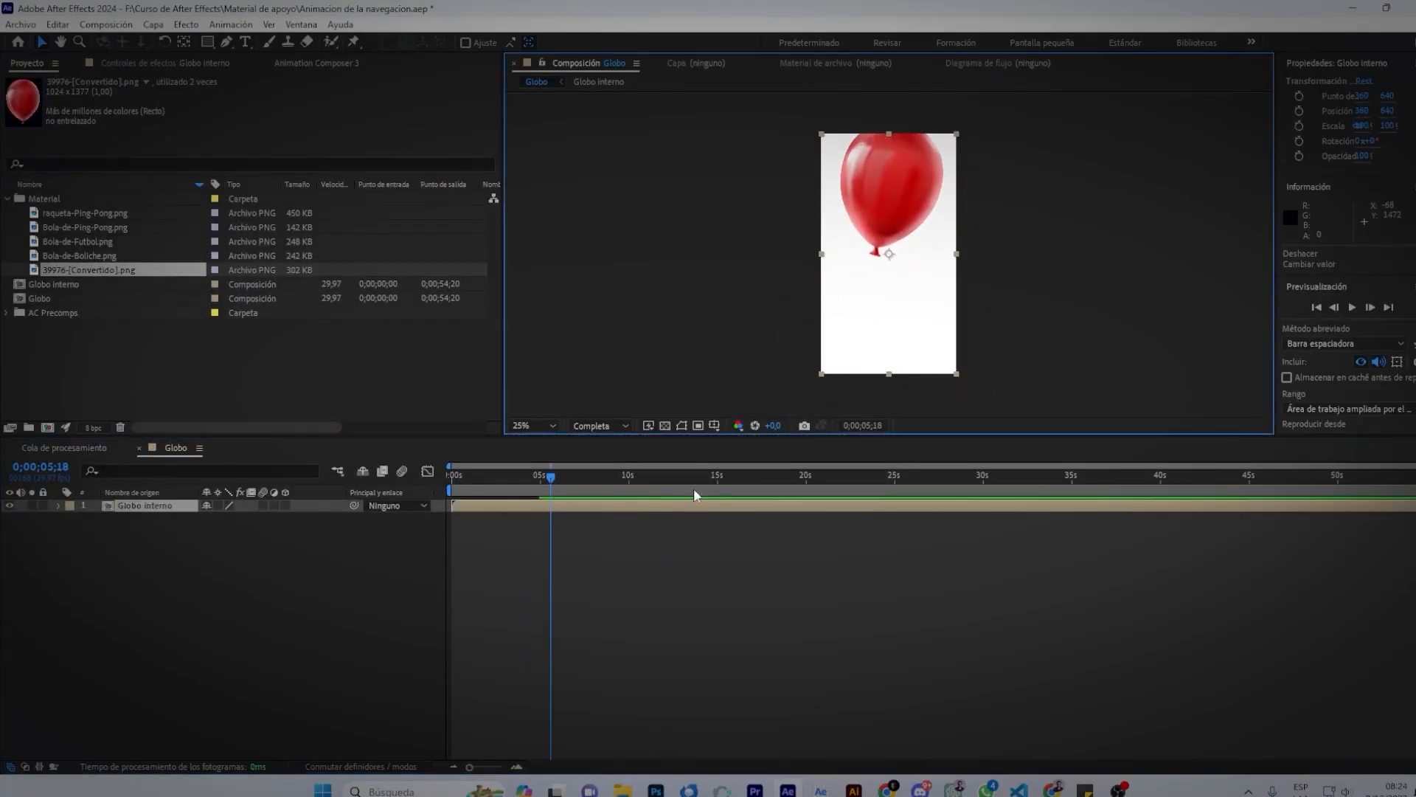
double_click(656, 510)
Inspect the Globo interno balloon layers, then navigate back to the Globo composition.
click(620, 511)
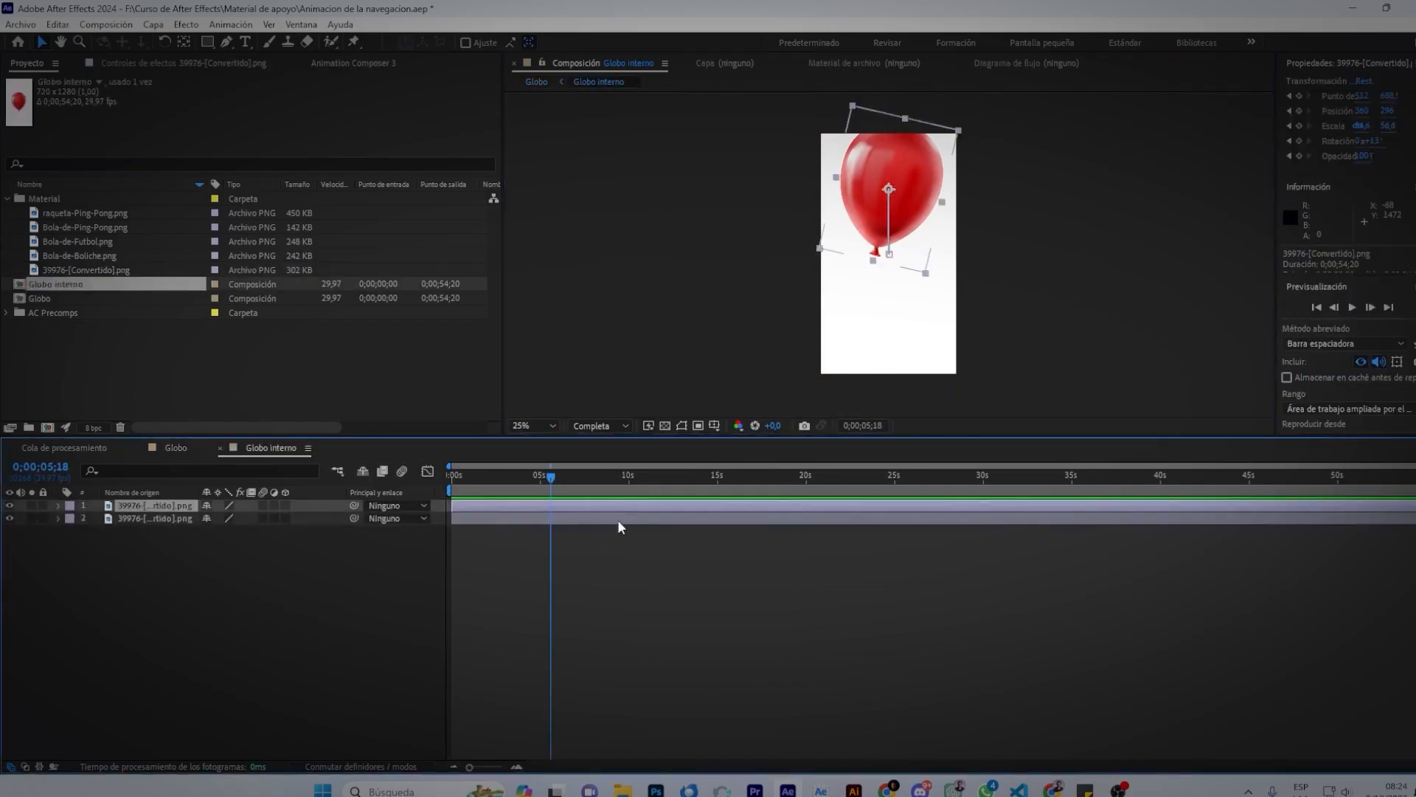
click(620, 520)
click(646, 506)
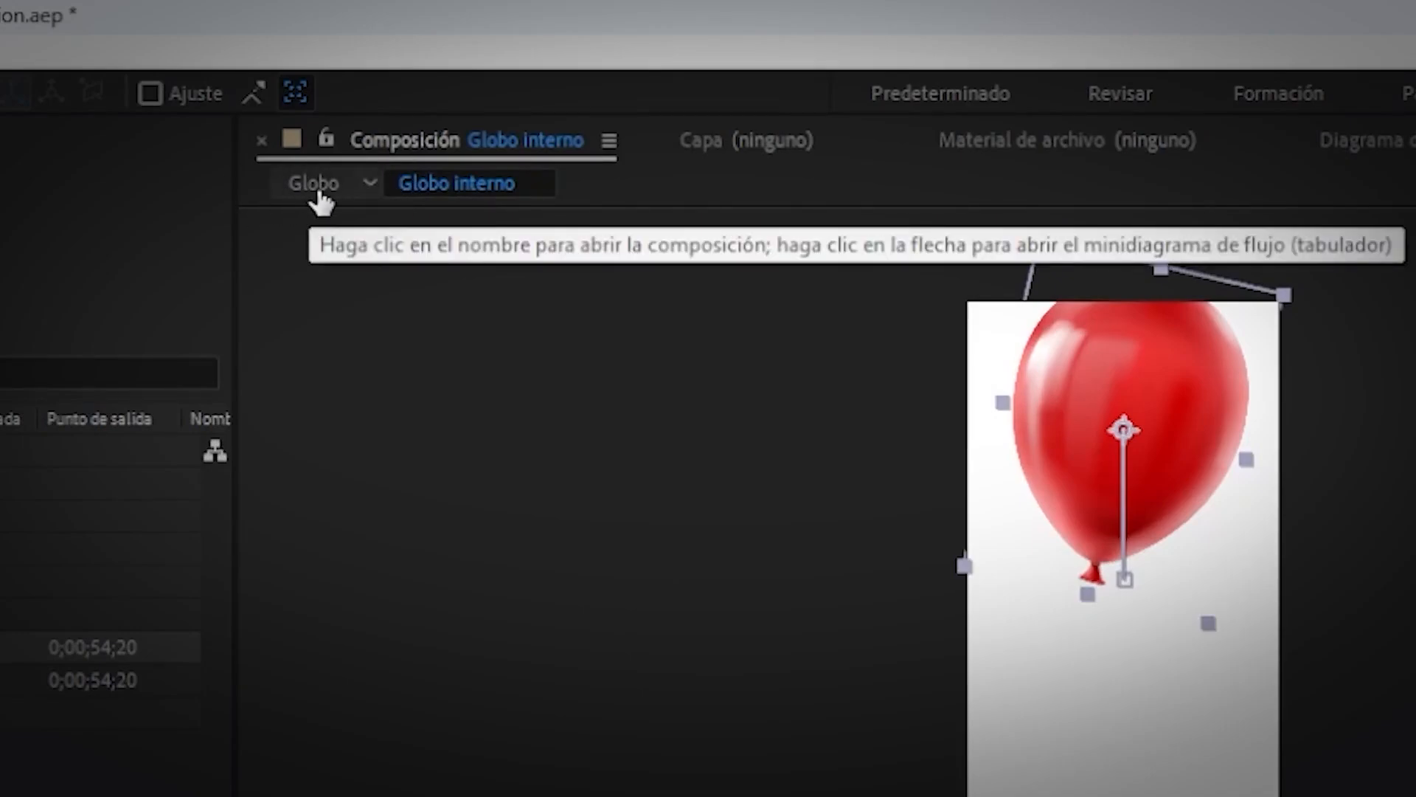
click(315, 184)
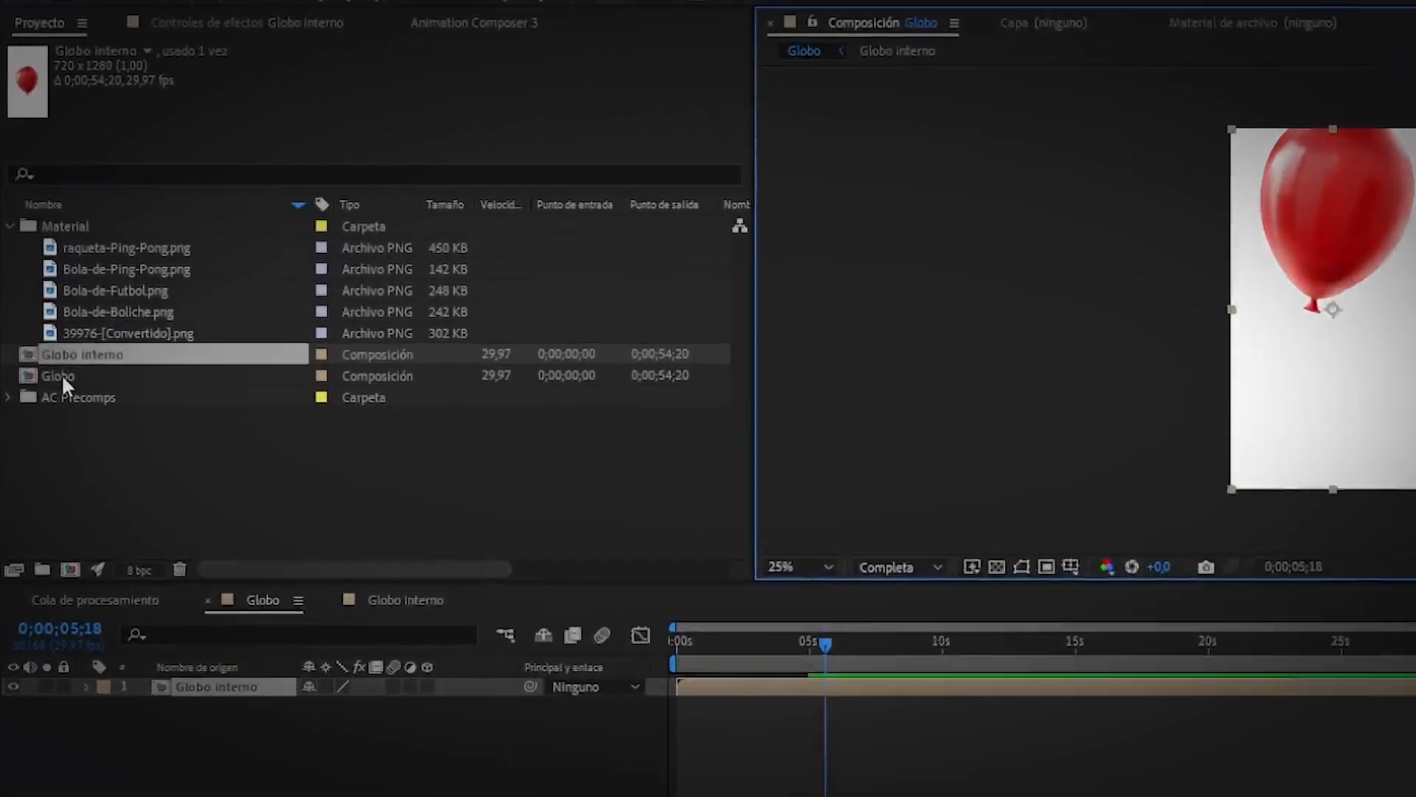
click(62, 377)
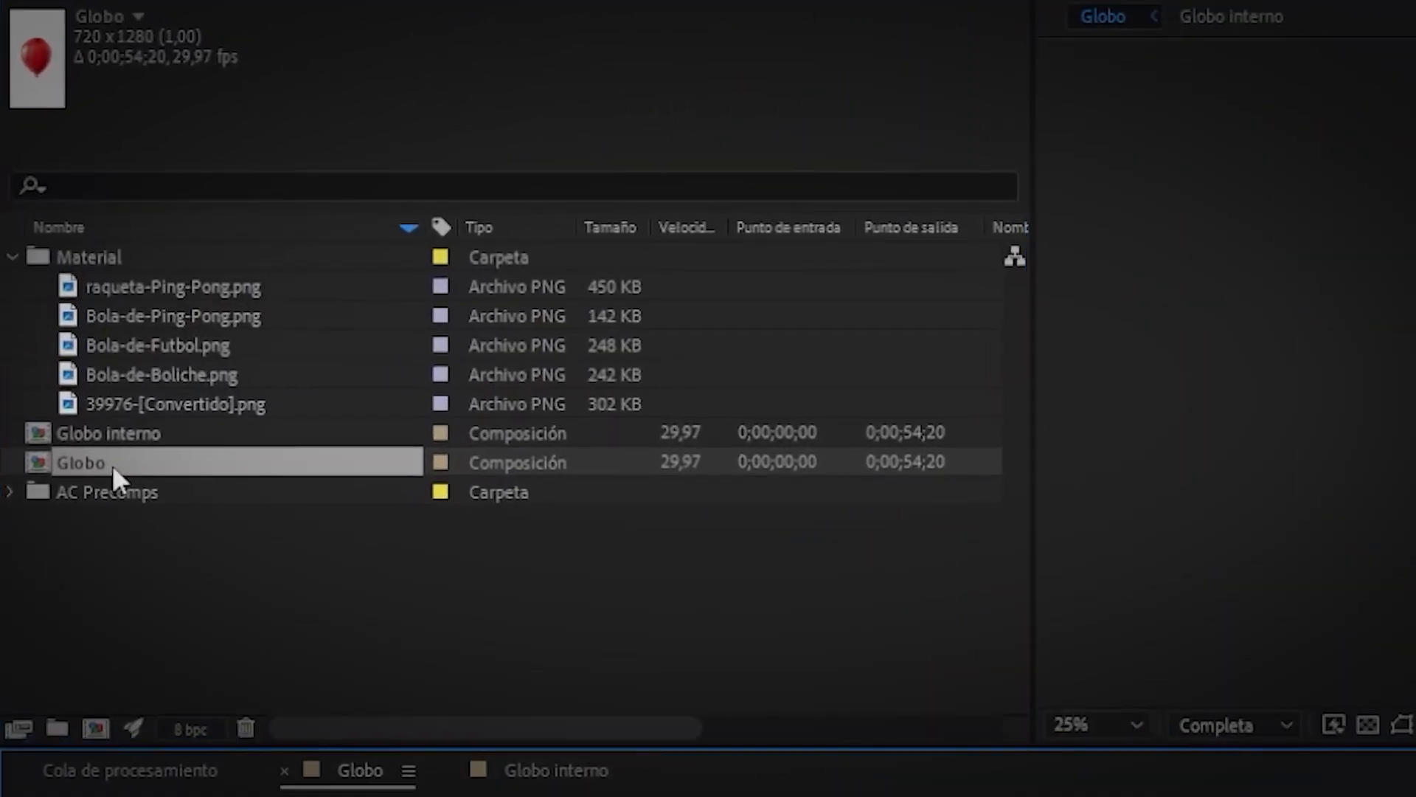
double_click(123, 427)
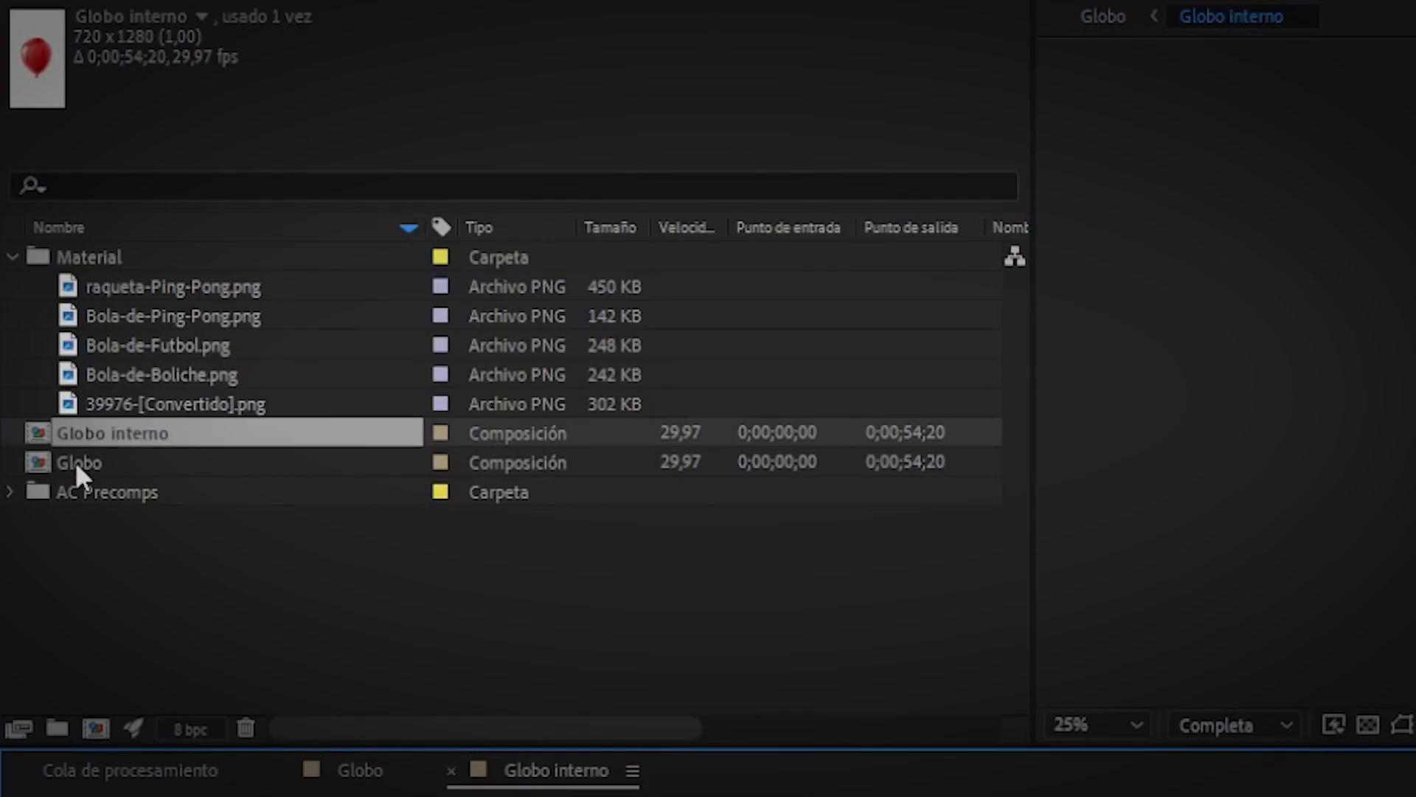
click(1105, 18)
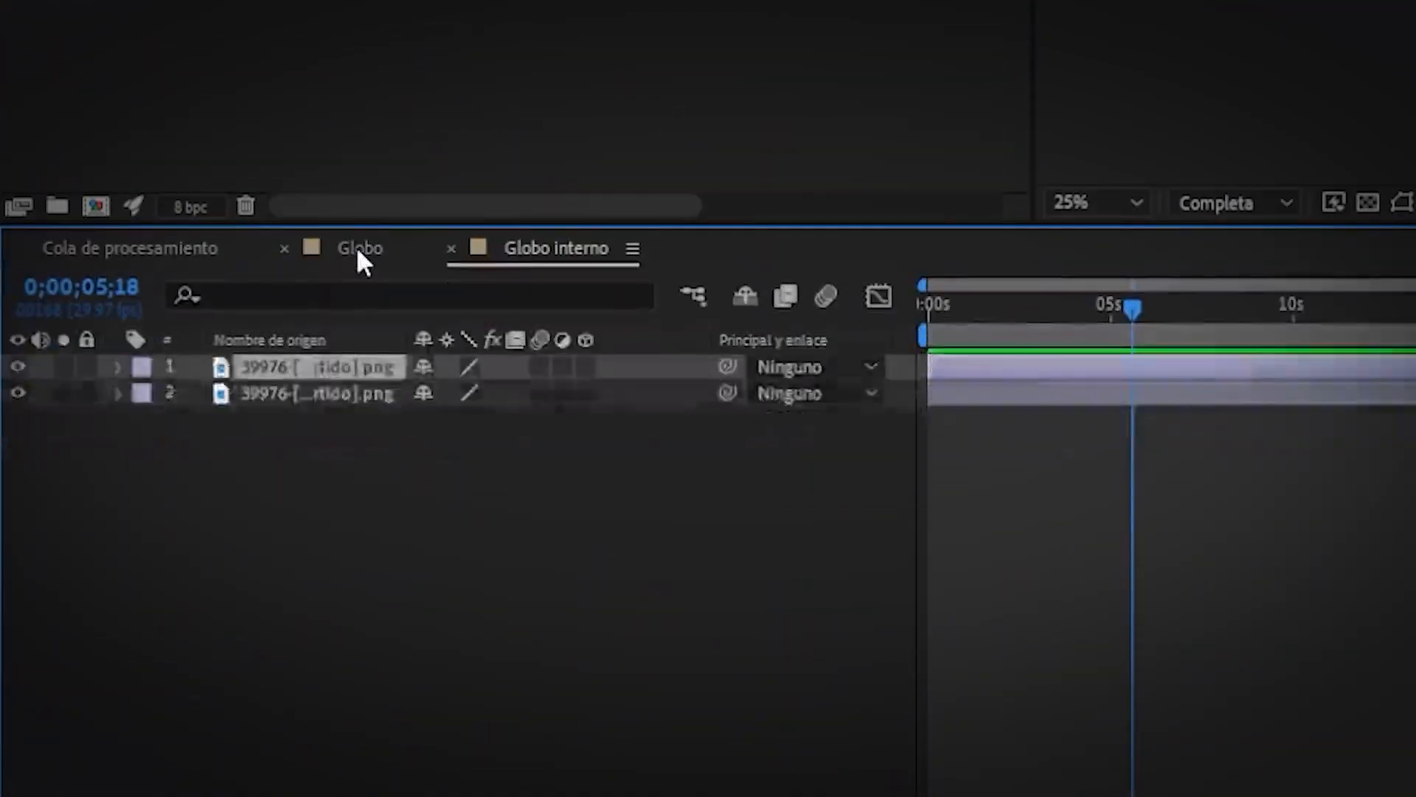
click(357, 769)
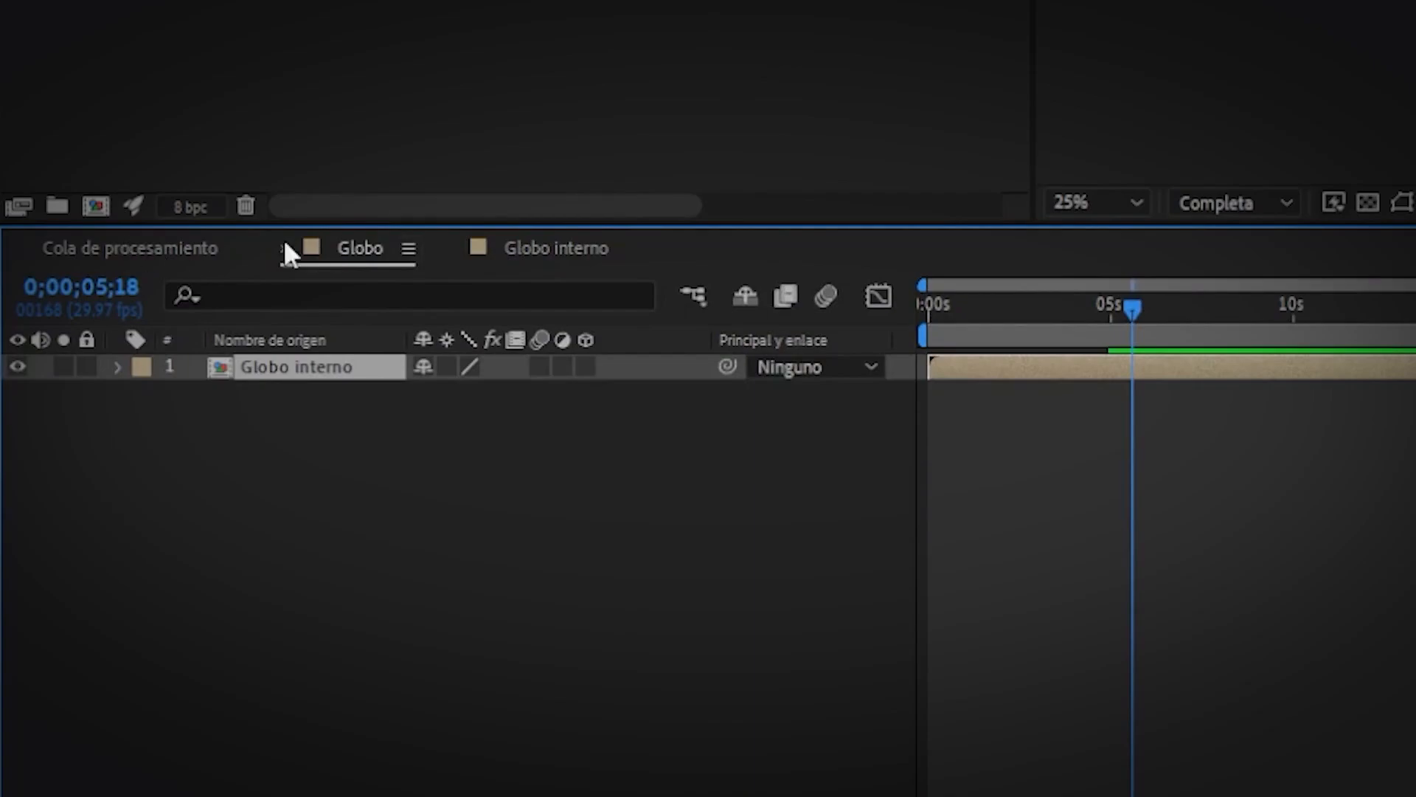
Duplicate the Globo interno layer in Globo using Ctrl+C and Ctrl+V.
click(527, 246)
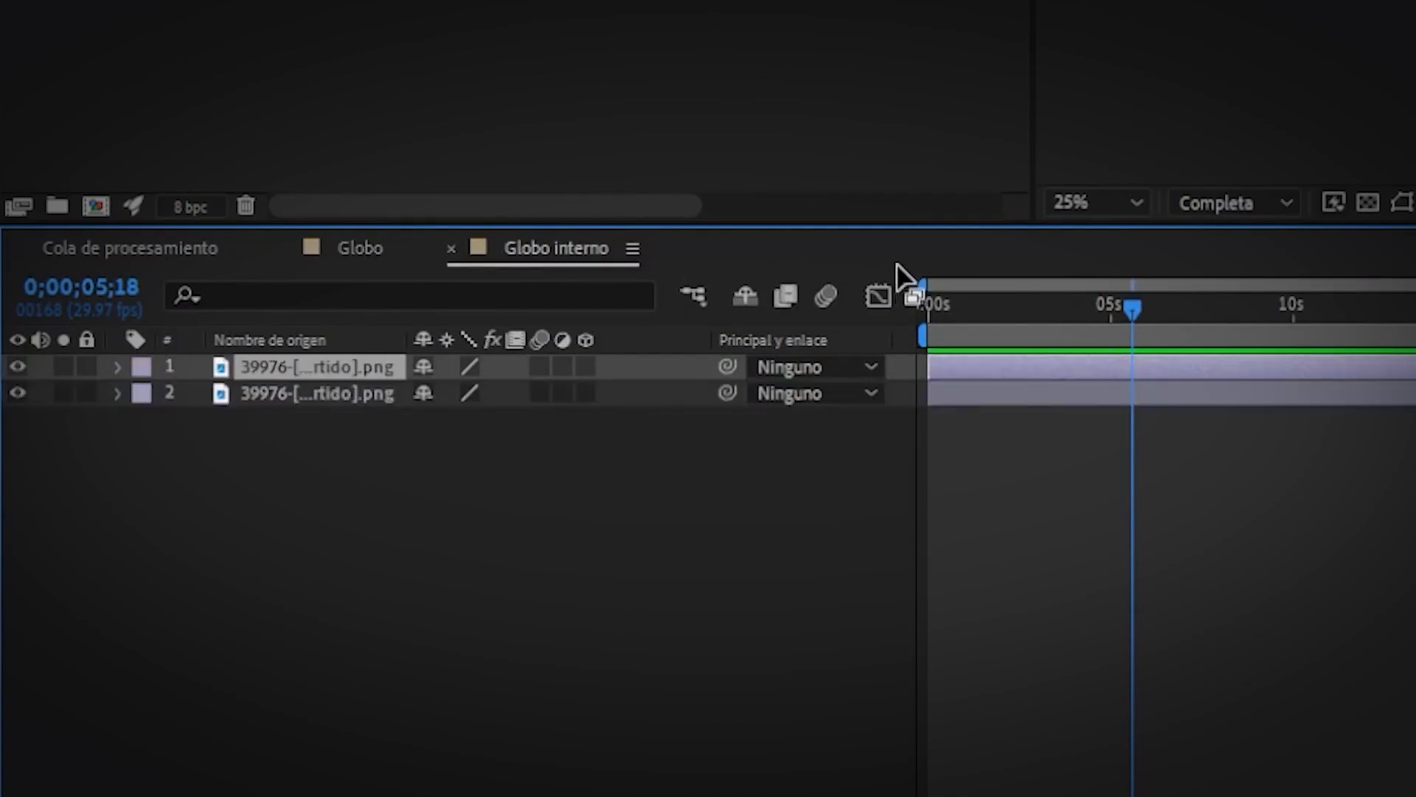
click(385, 249)
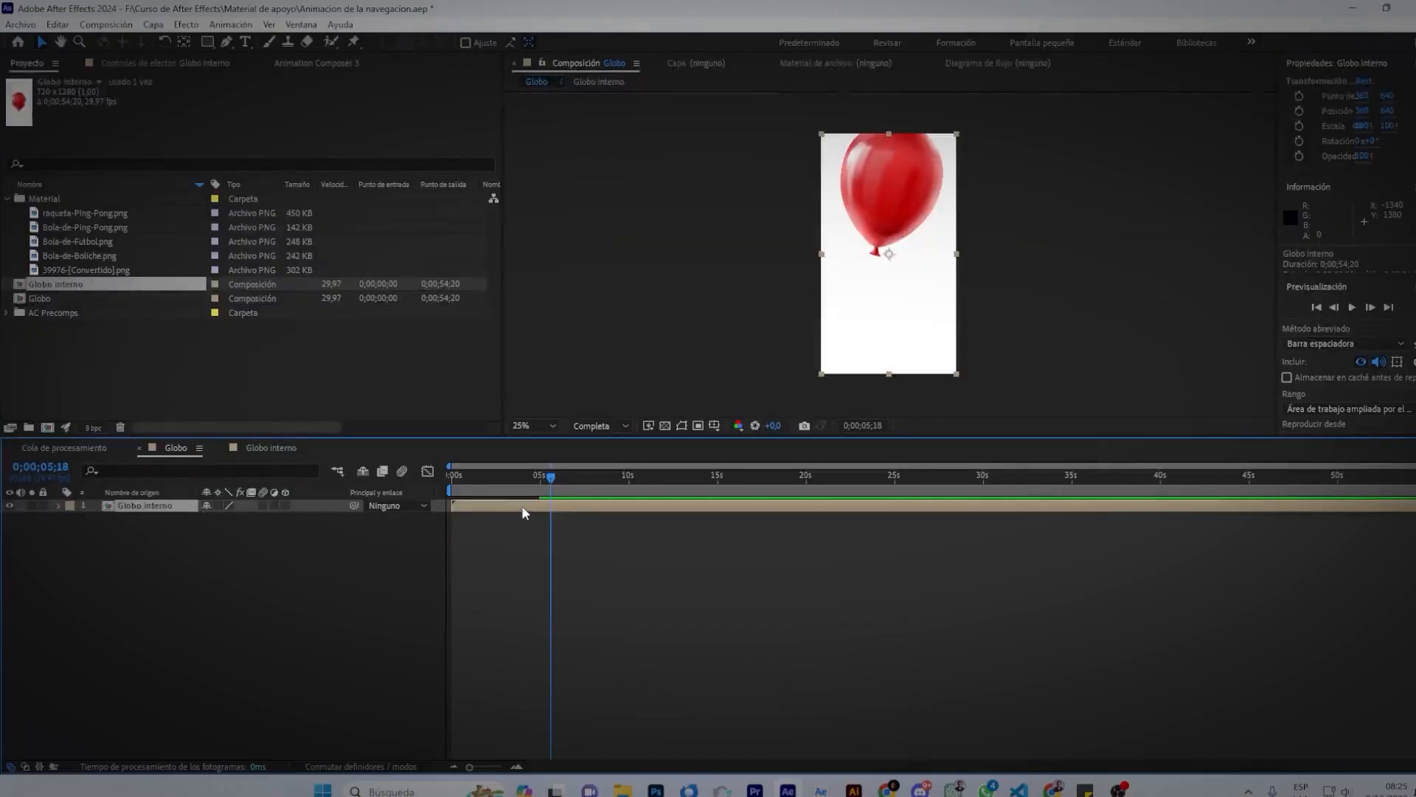
key(ctrl+c)
key(ctrl+v)
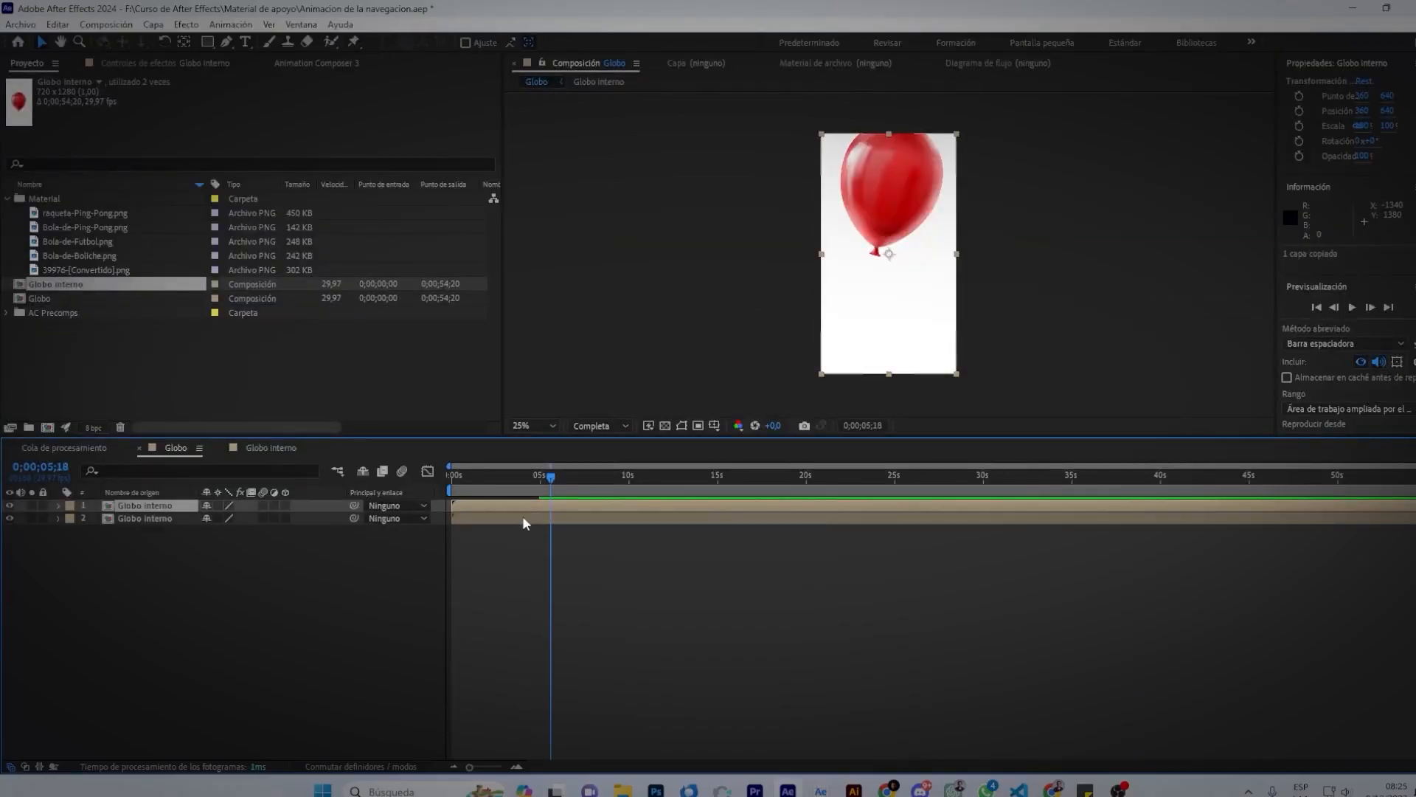
Pre-compose both Globo interno layers into Precomp. 1.
shift+click(538, 519)
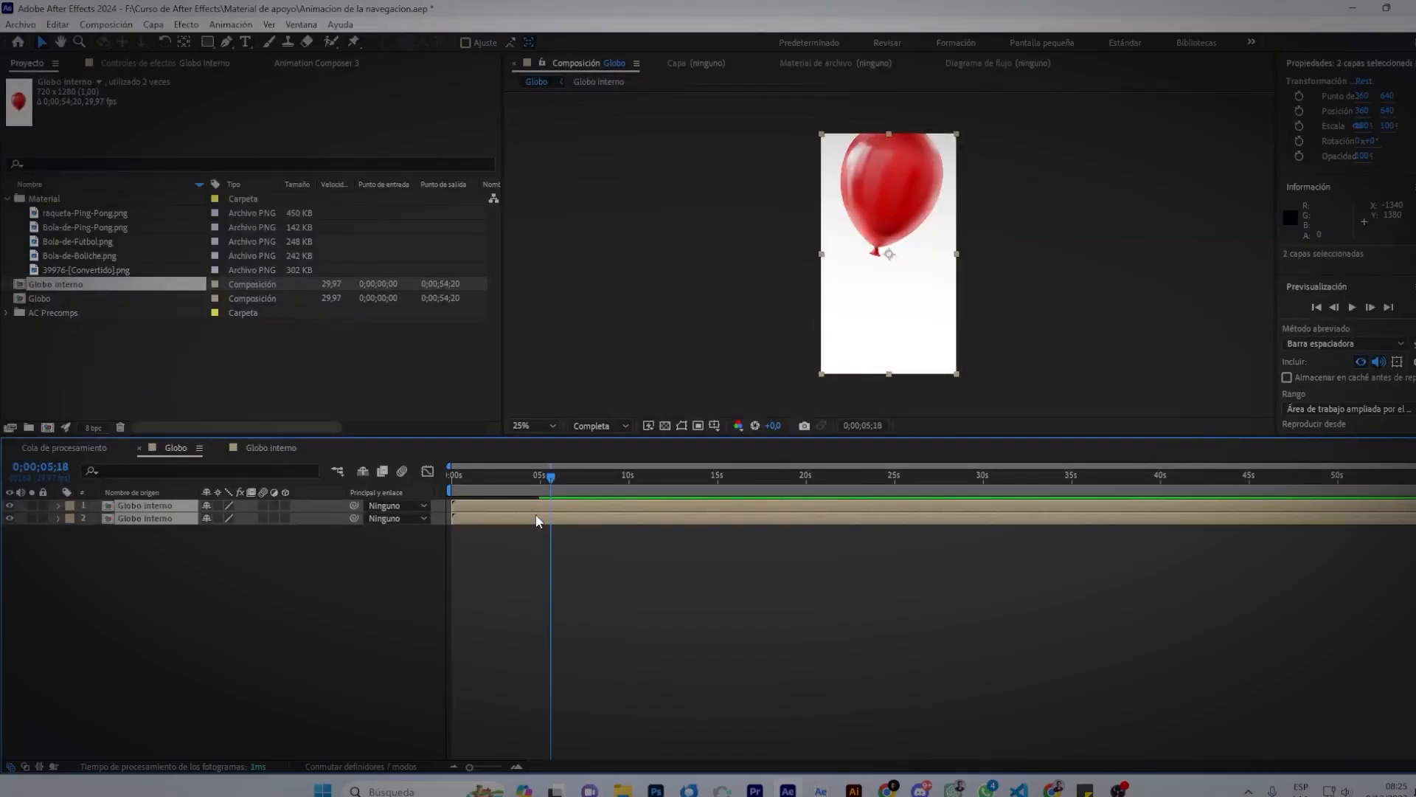
key(ctrl+shift+c)
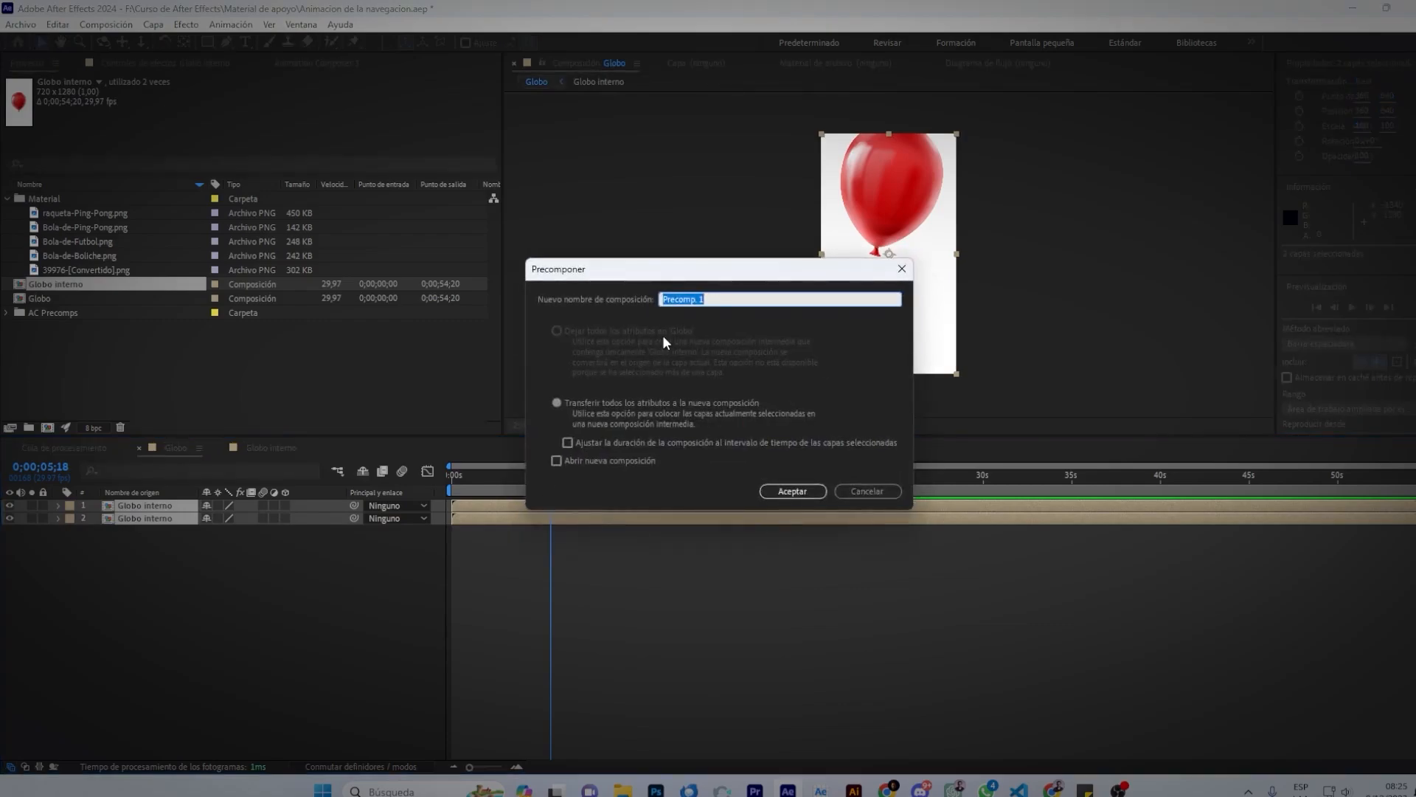
key(Return)
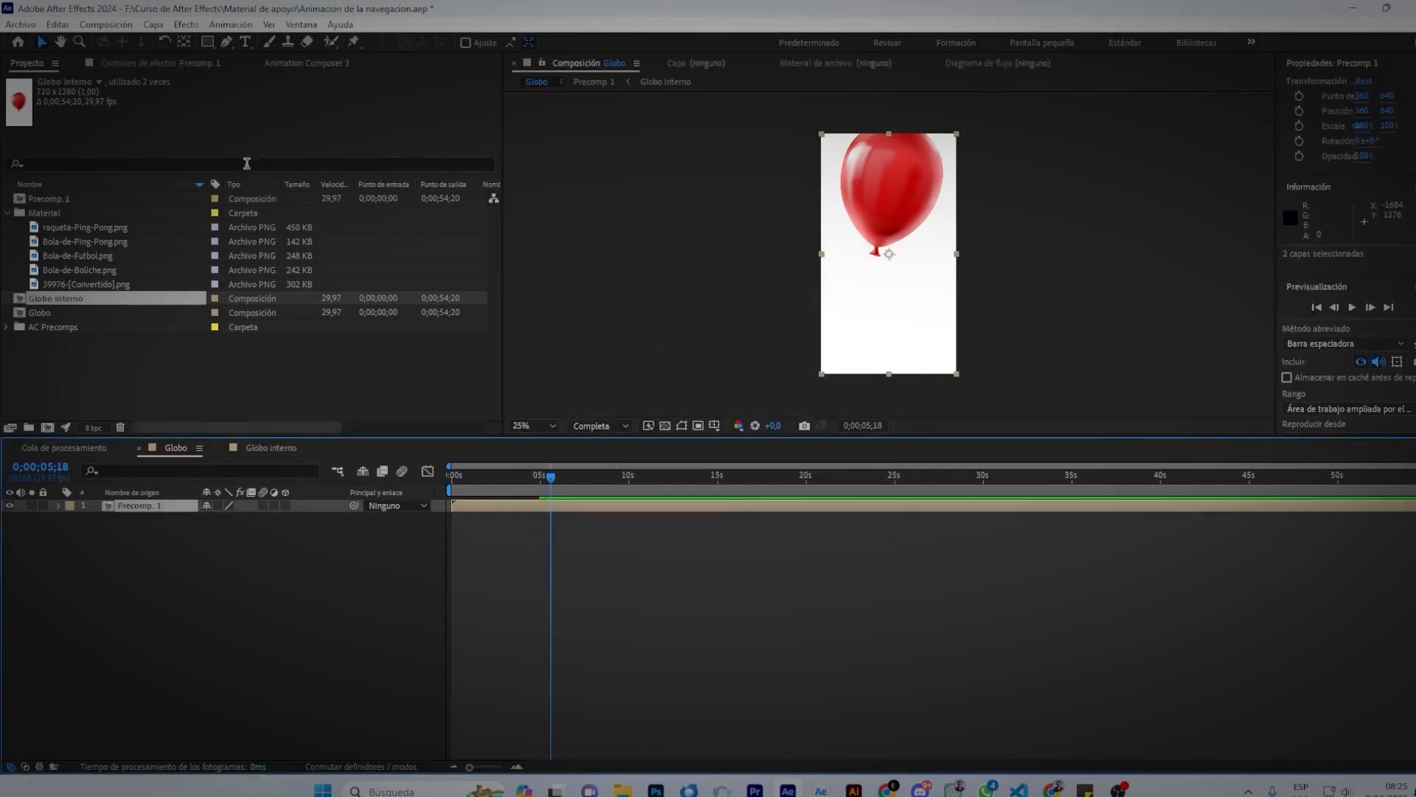
Delete the duplicate Globo interno inside Precomp. 1 and open the remaining one's balloon layers.
double_click(543, 508)
double_click(542, 505)
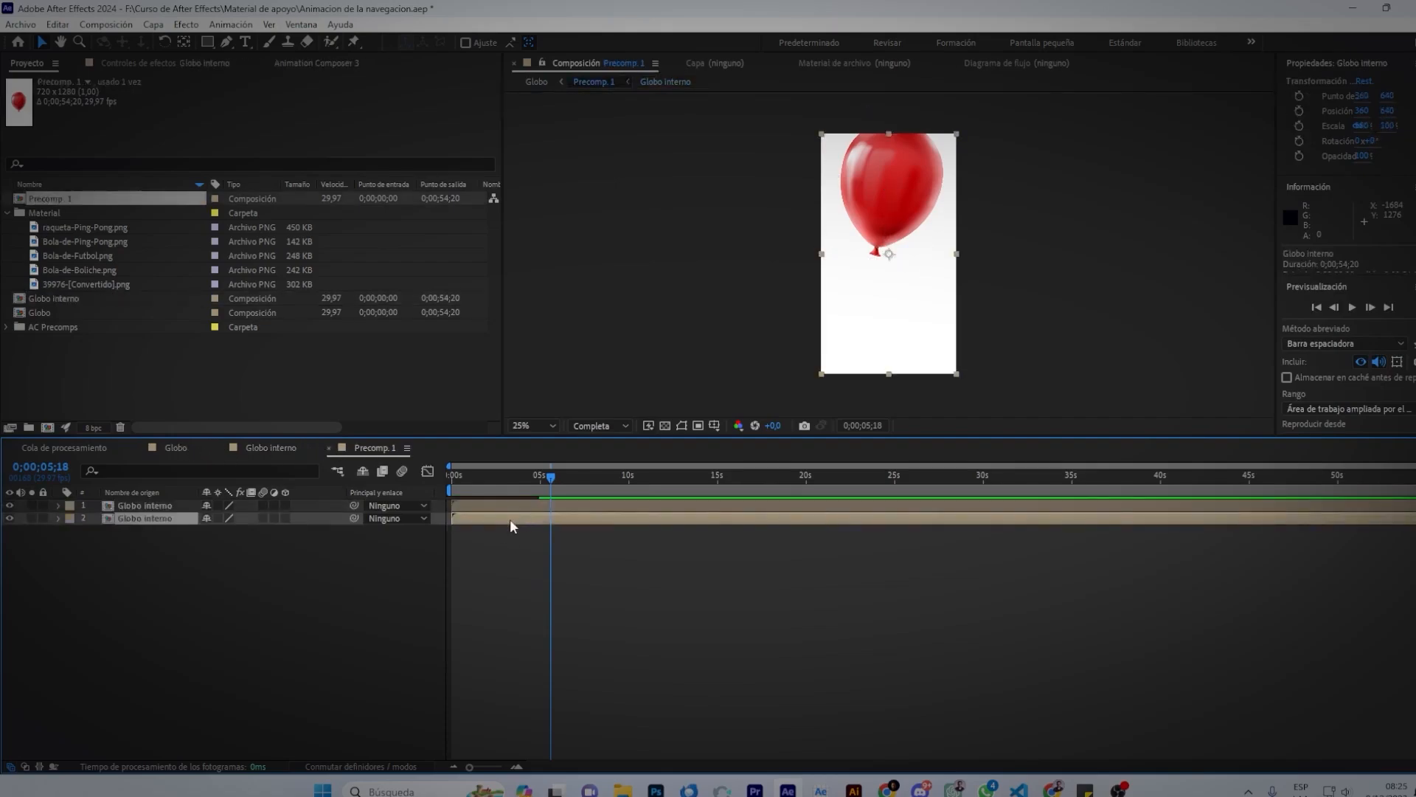
key(Delete)
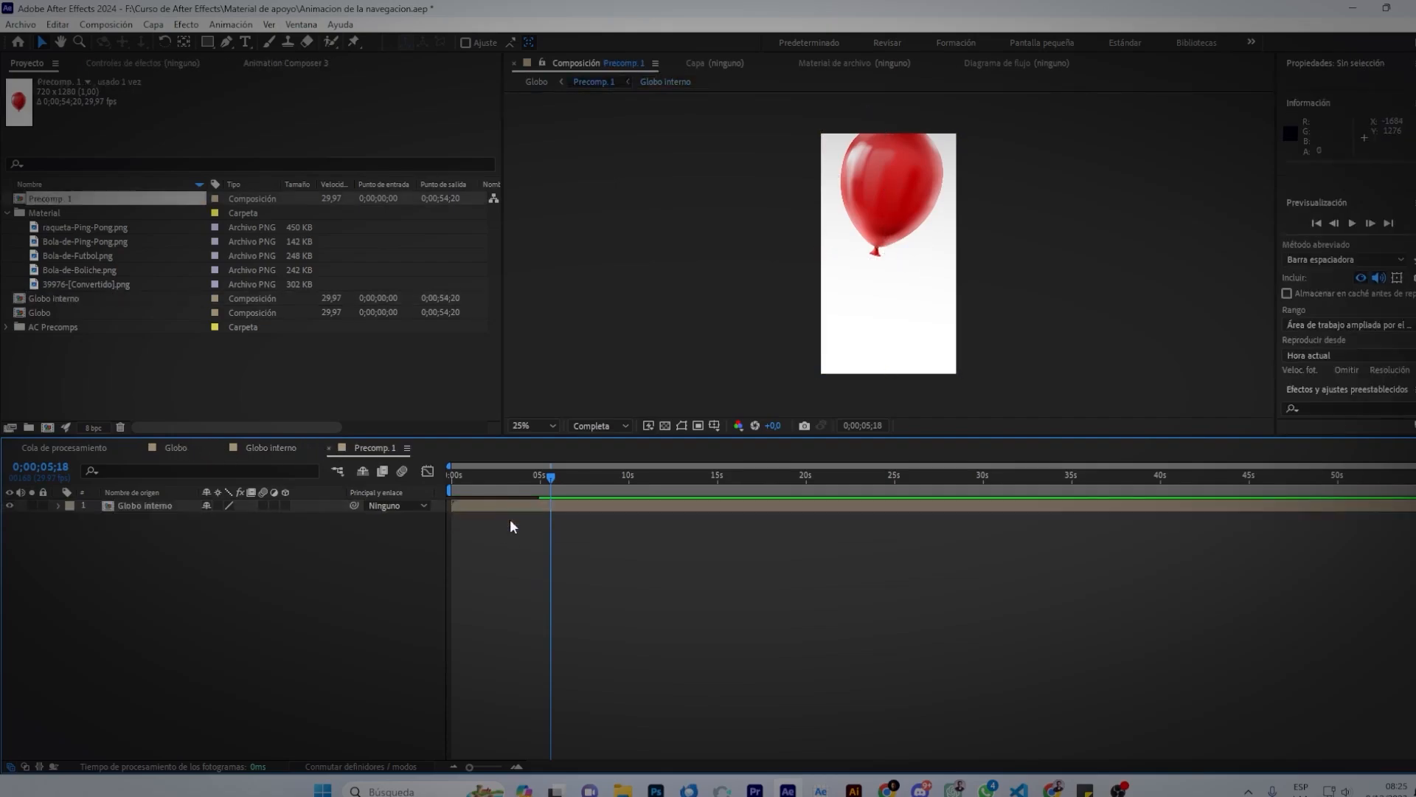
double_click(497, 504)
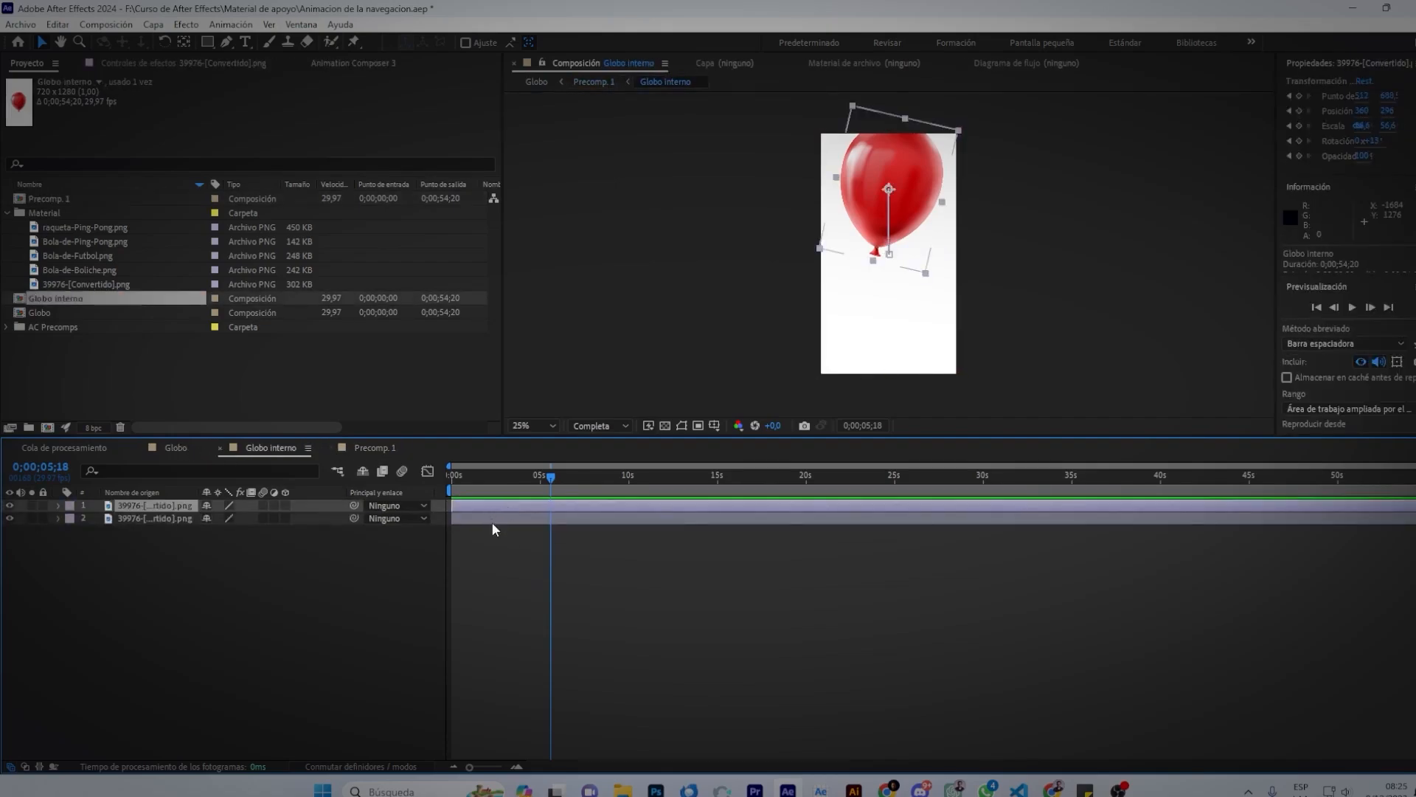
click(511, 508)
click(516, 522)
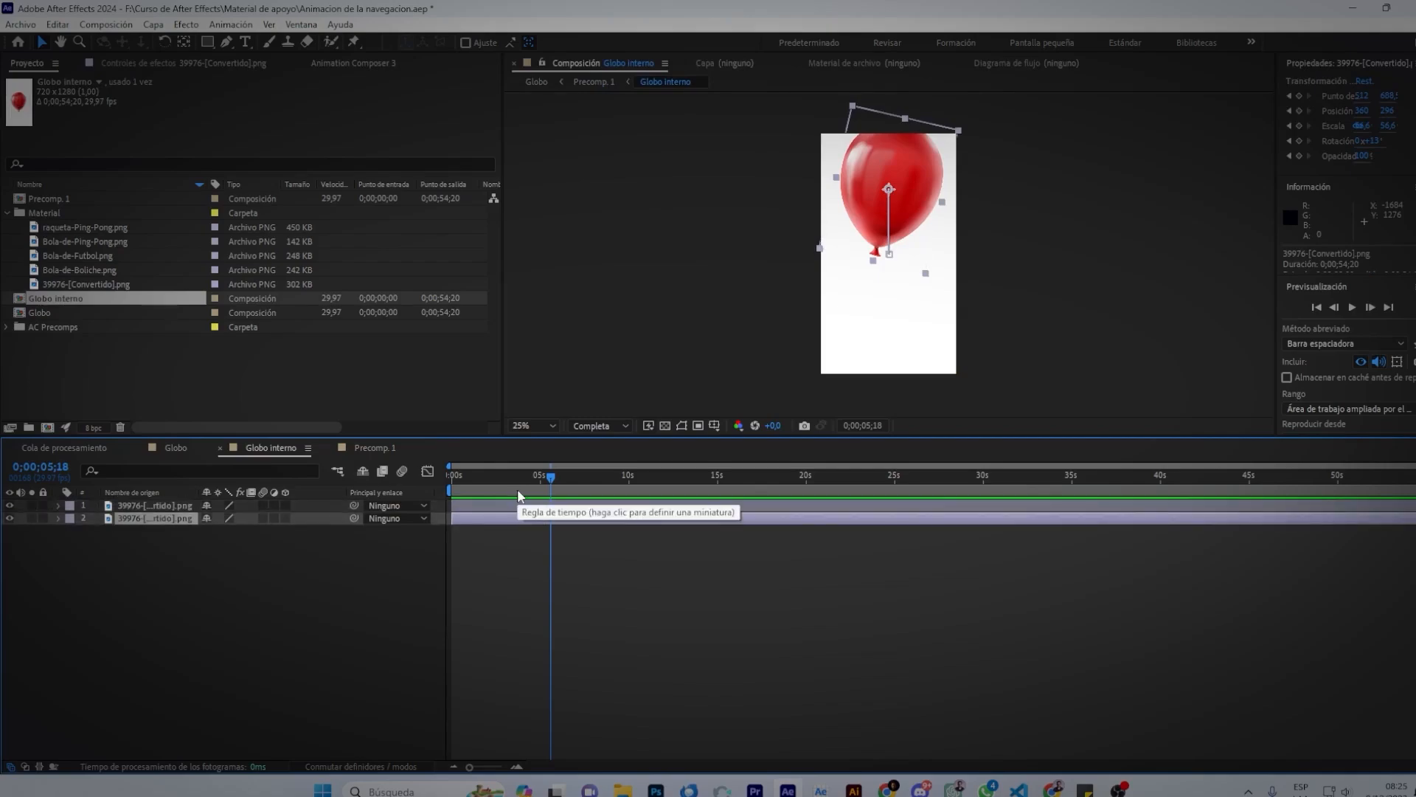
key(F2)
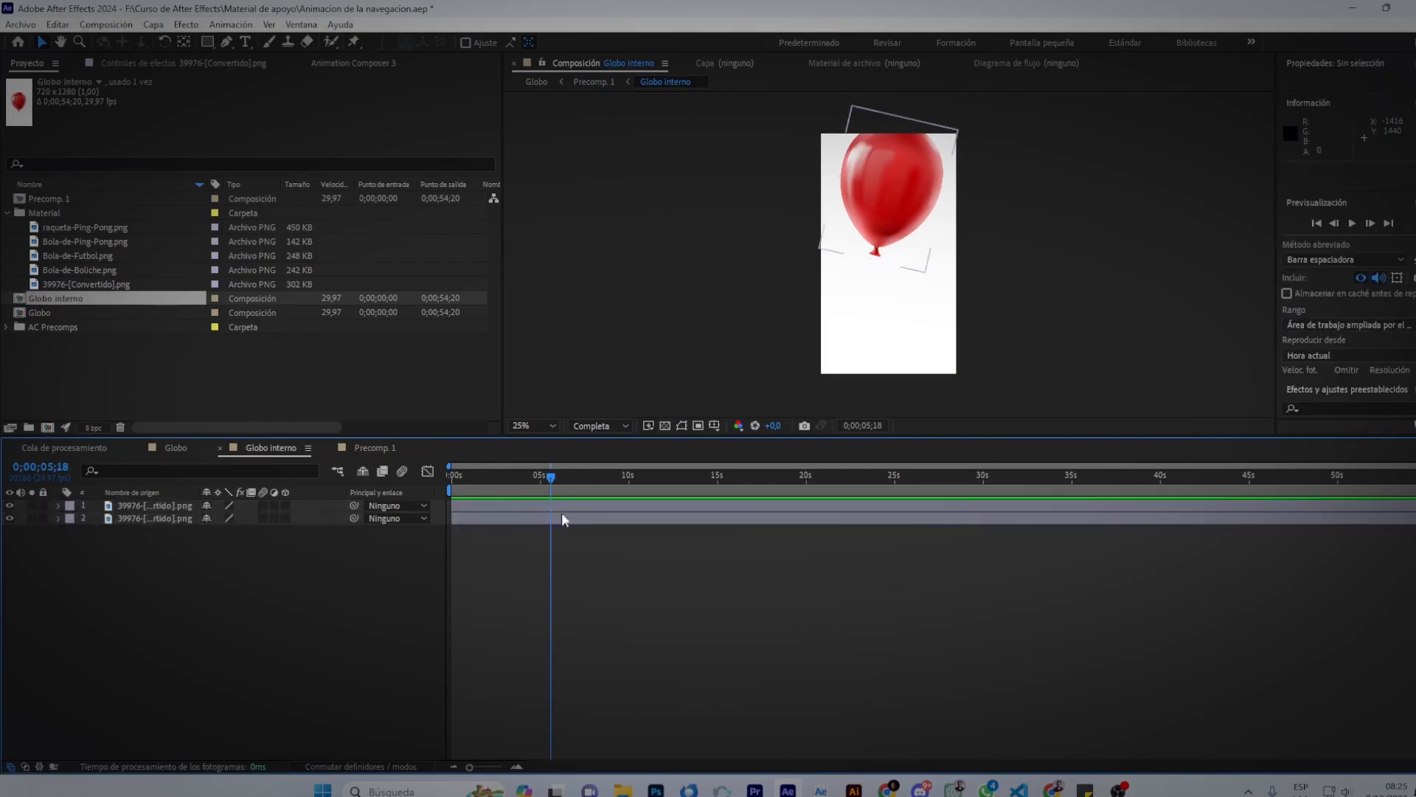
Select the top balloon layer and bring up the Capa > Nuevo submenu.
click(153, 25)
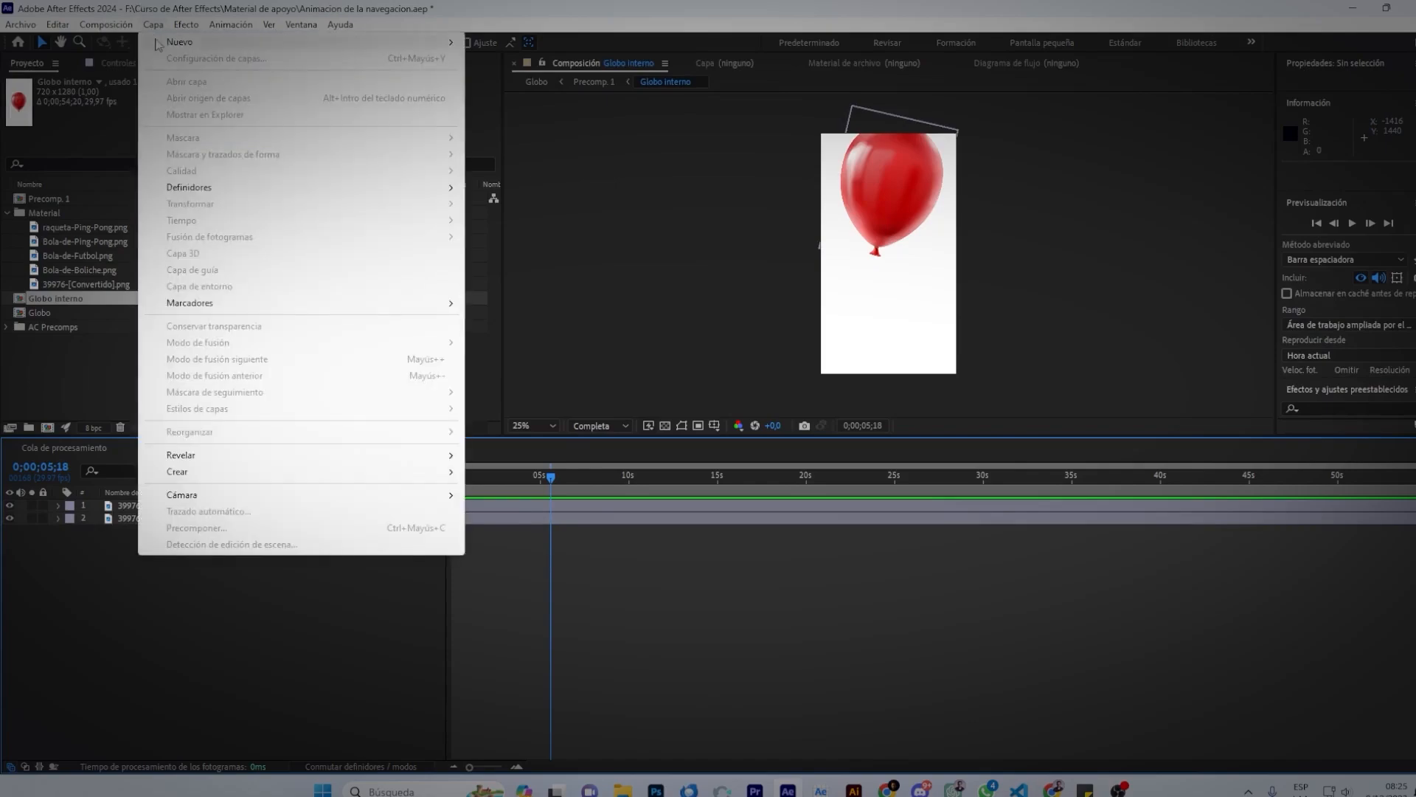
click(543, 520)
shift+click(542, 507)
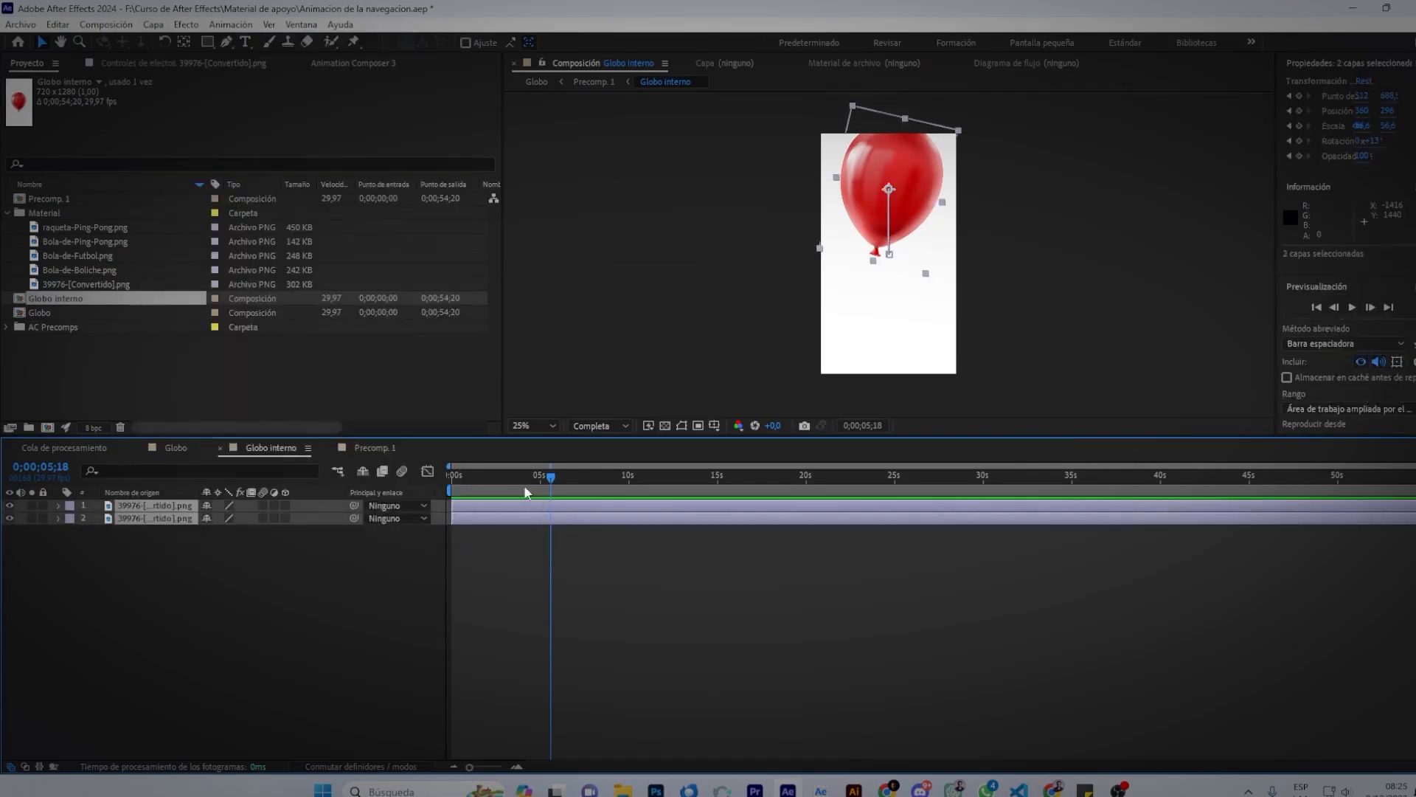
click(155, 25)
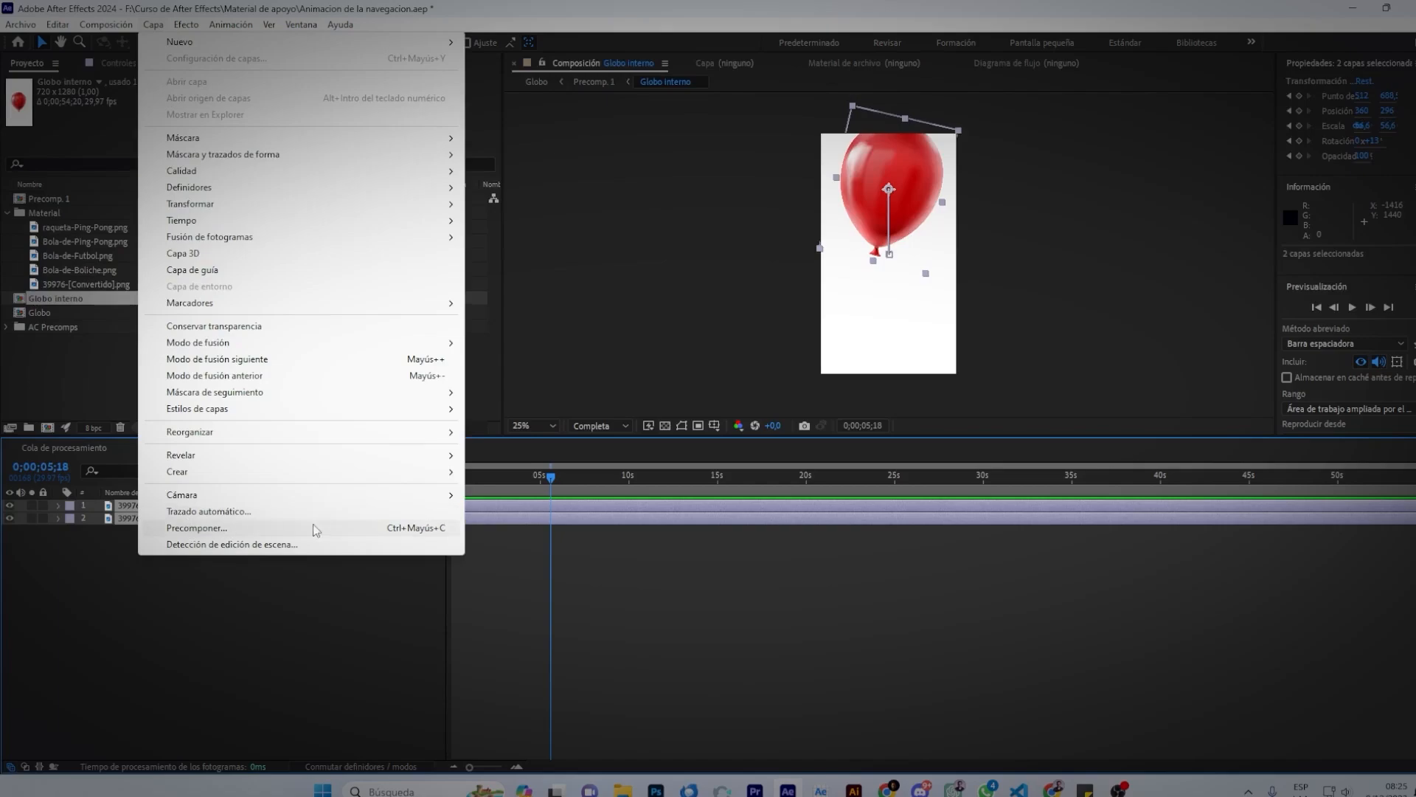
click(624, 614)
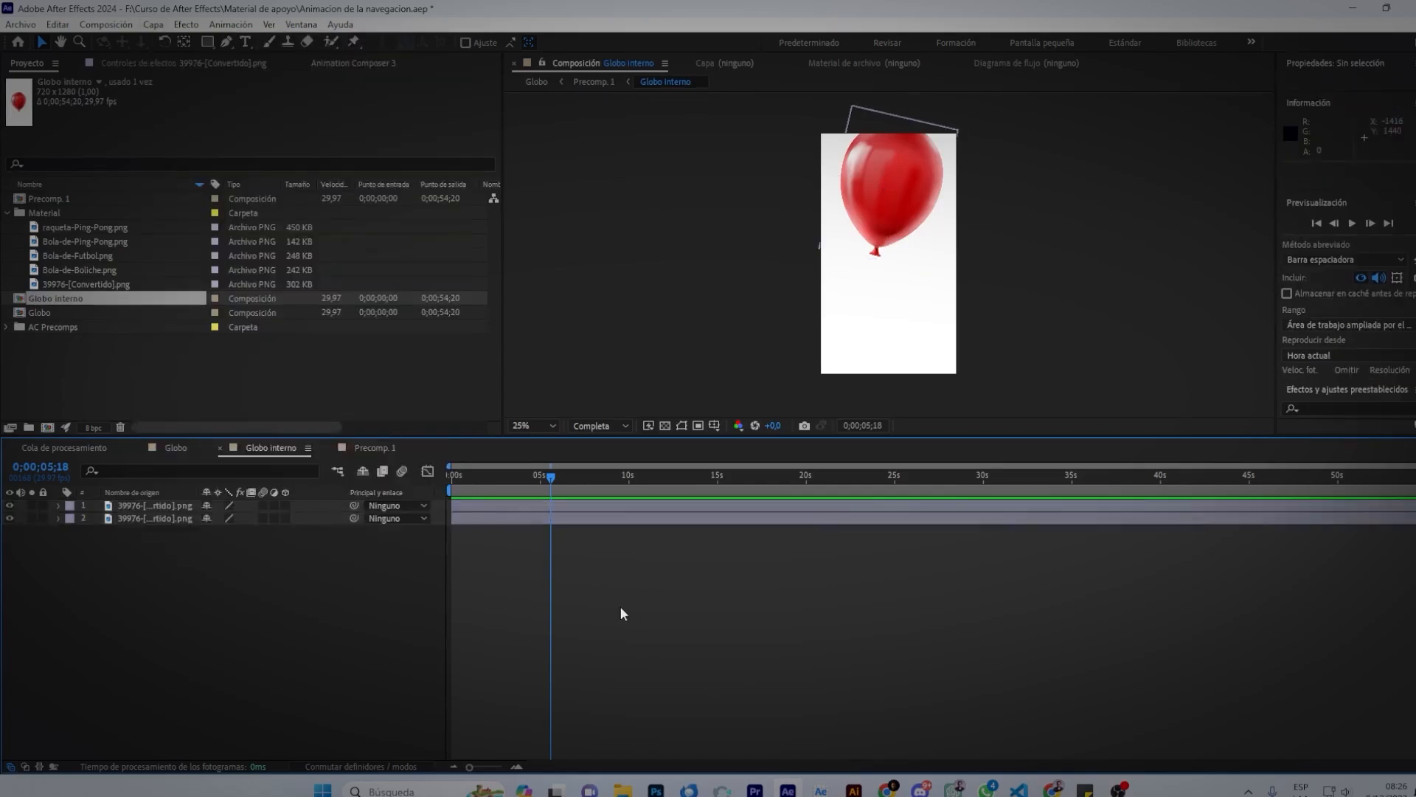
click(465, 505)
click(155, 25)
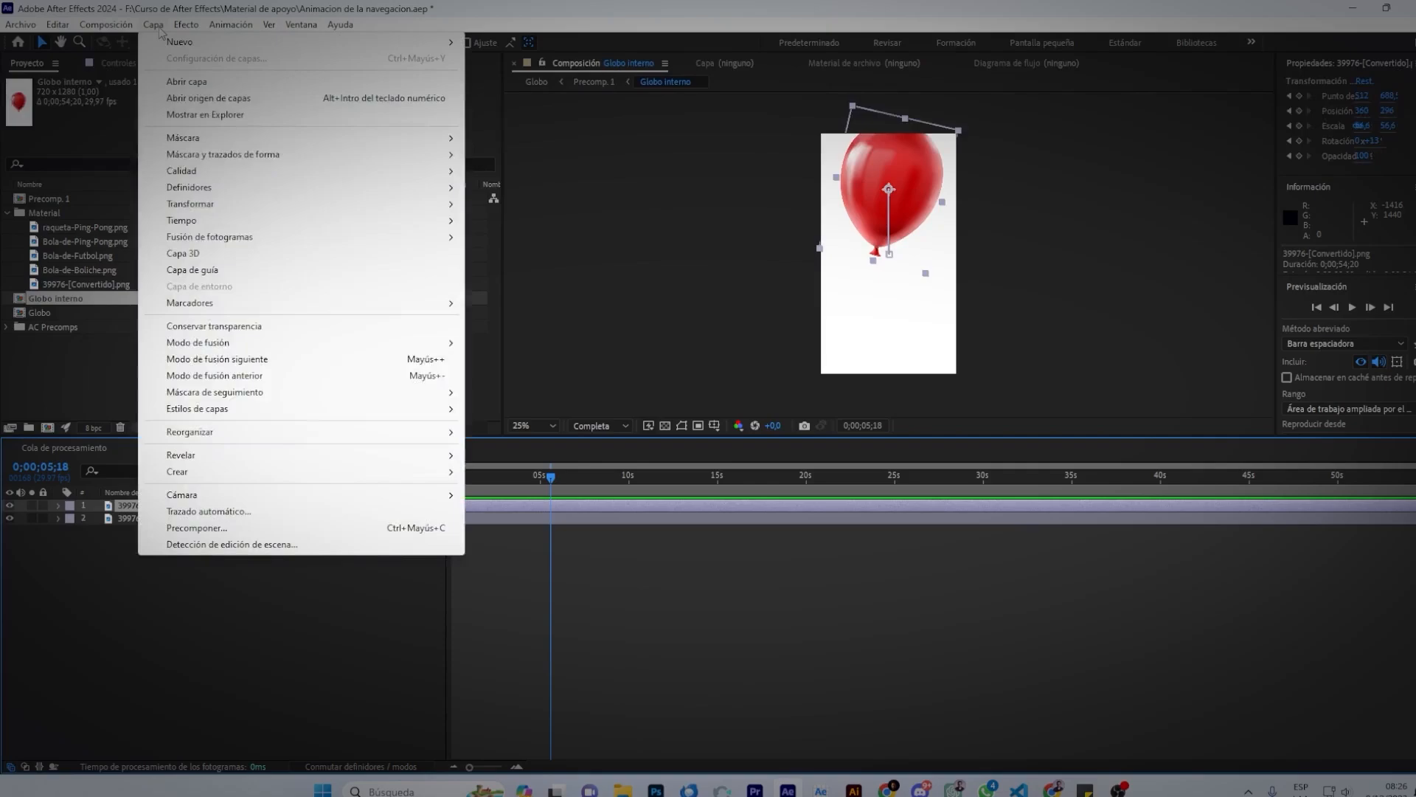
mouse_move(170, 47)
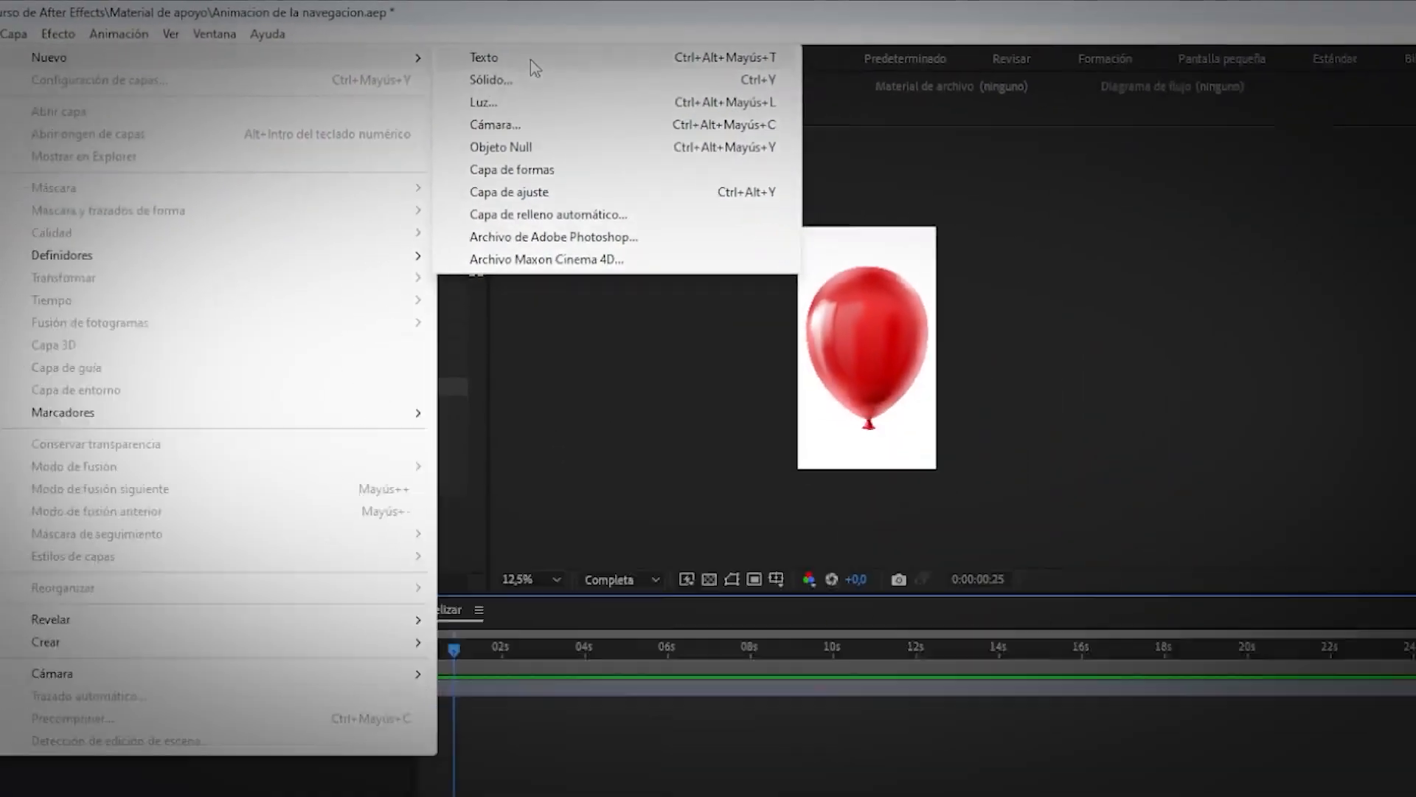
Add a text layer reading 'texto' and move it left on the balloon.
click(522, 101)
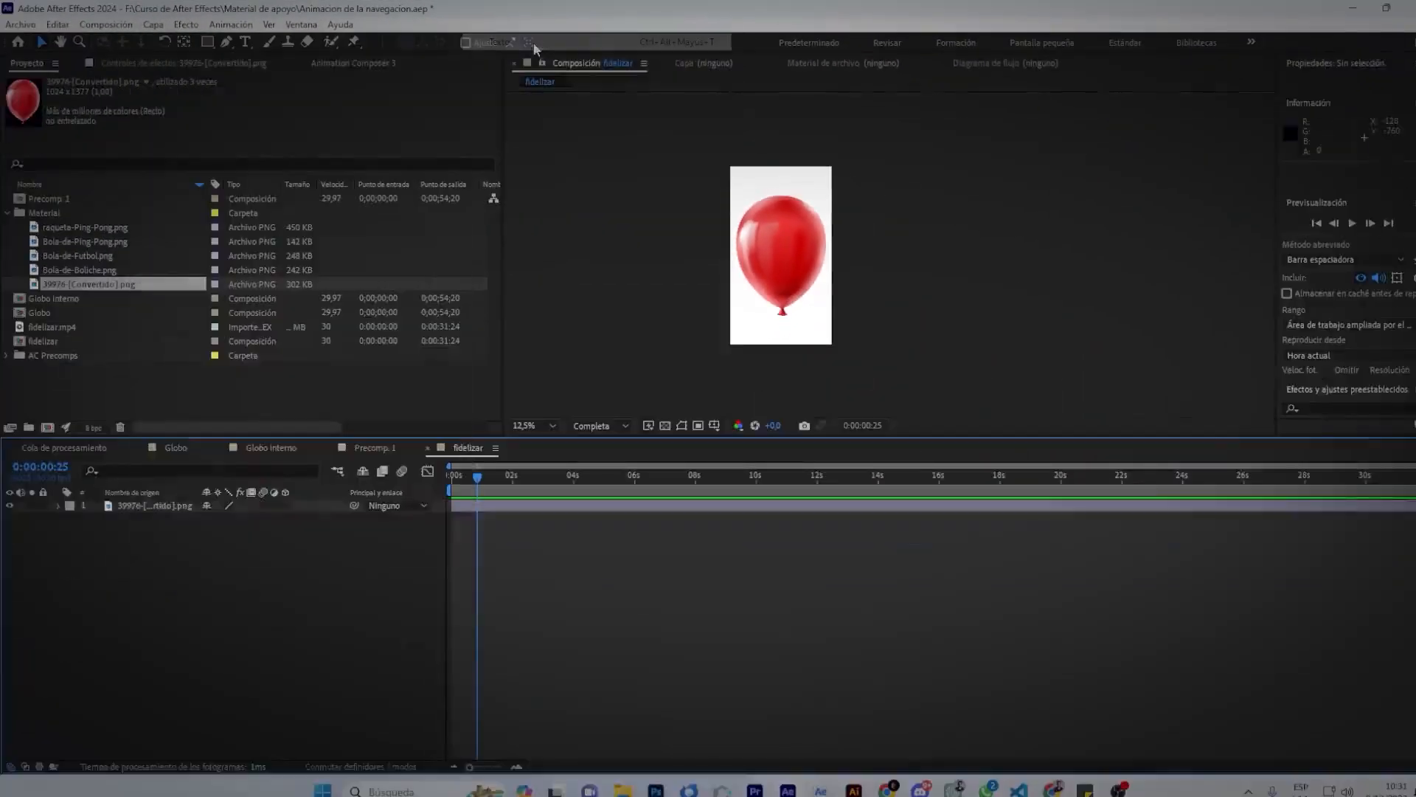
text(texto)
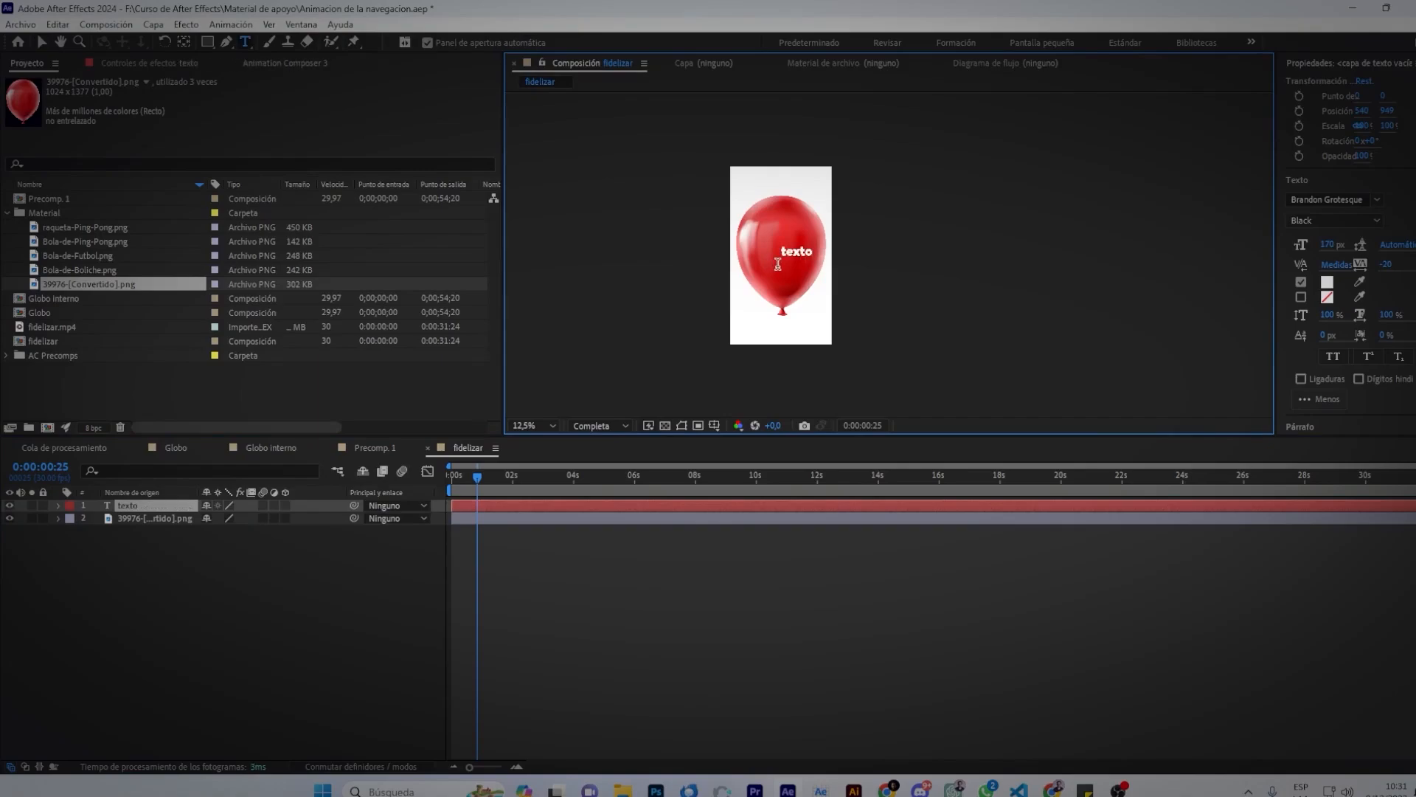
click(41, 42)
scroll(797, 257, up, 7)
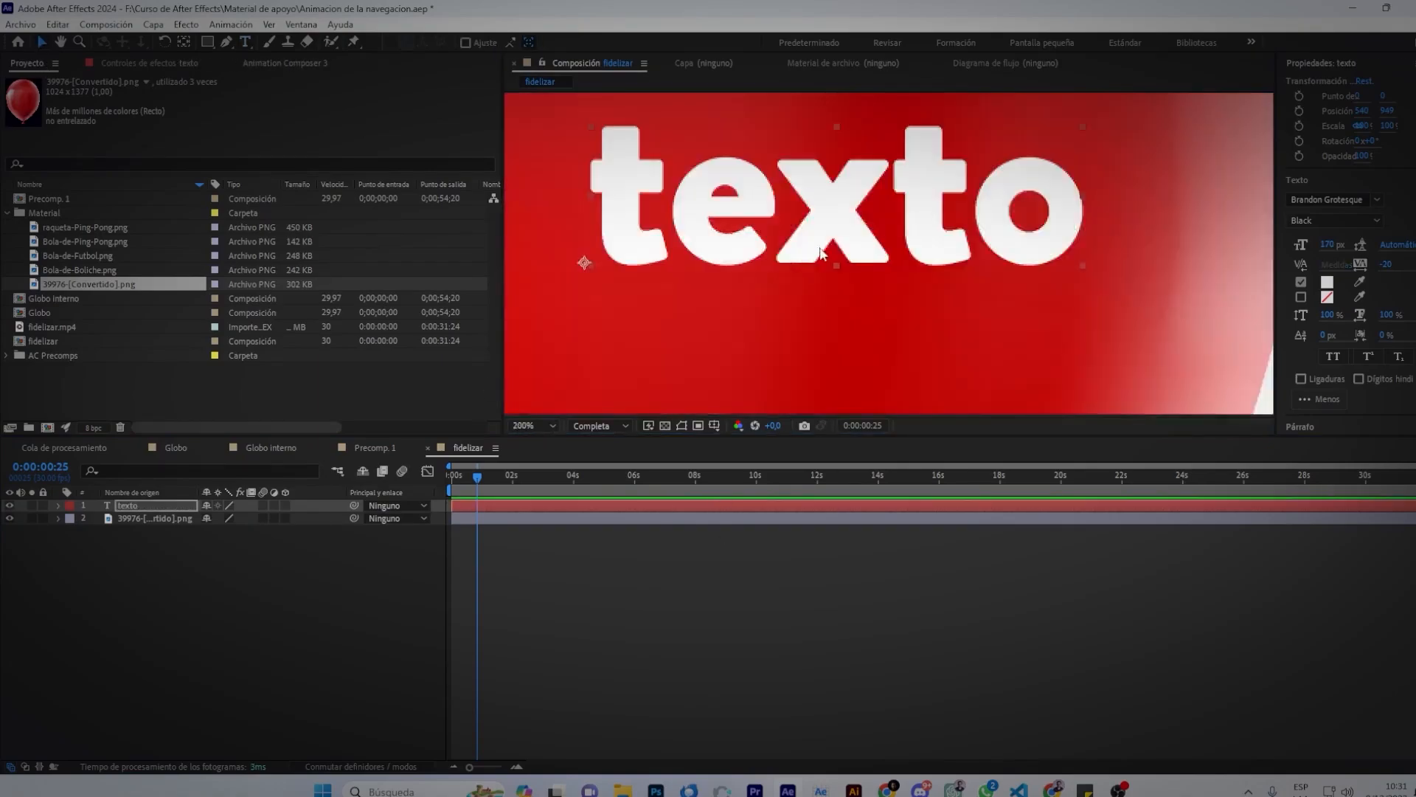
scroll(819, 253, down, 1)
drag(835, 233, 748, 235)
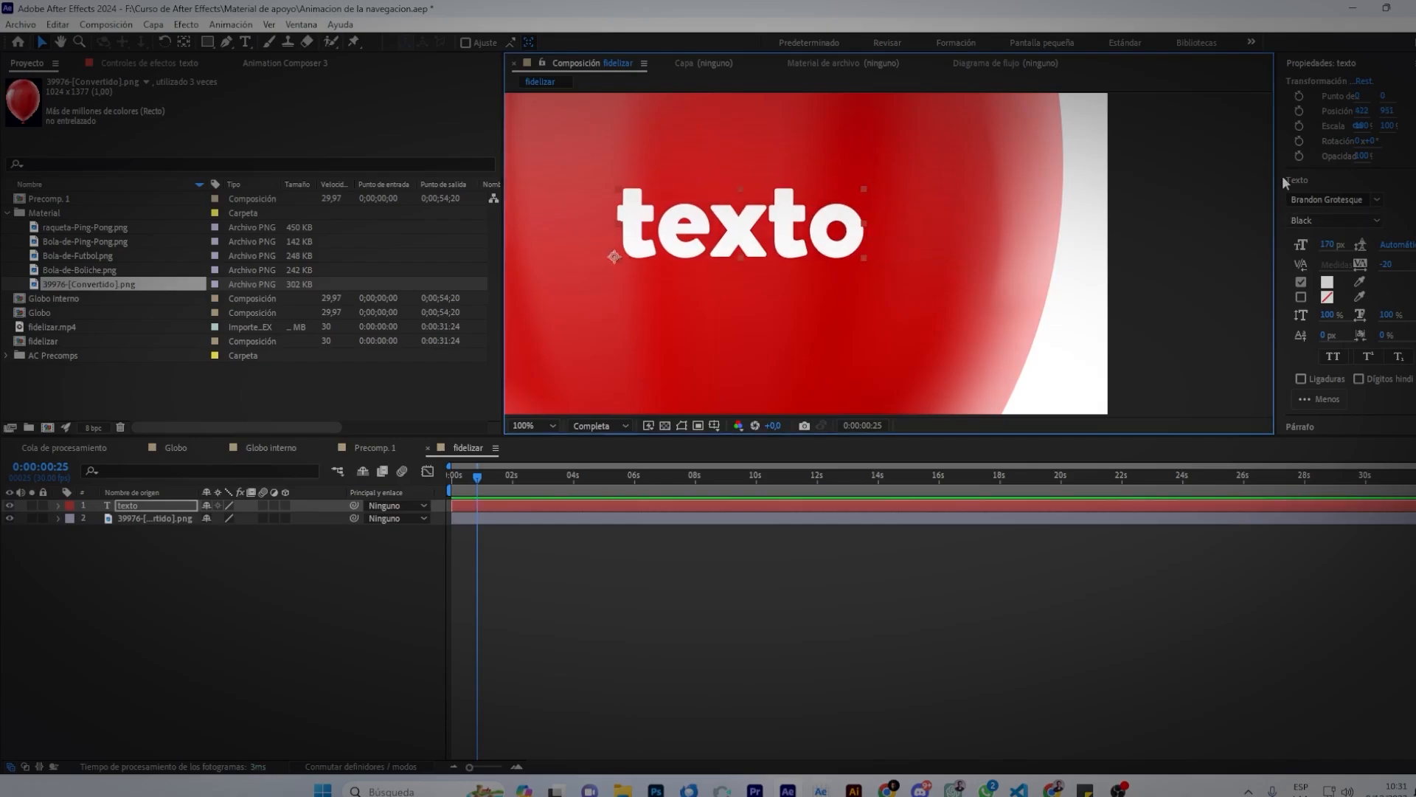
Enlarge the texto text to 189 px, keeping the current font.
drag(1275, 205, 1170, 220)
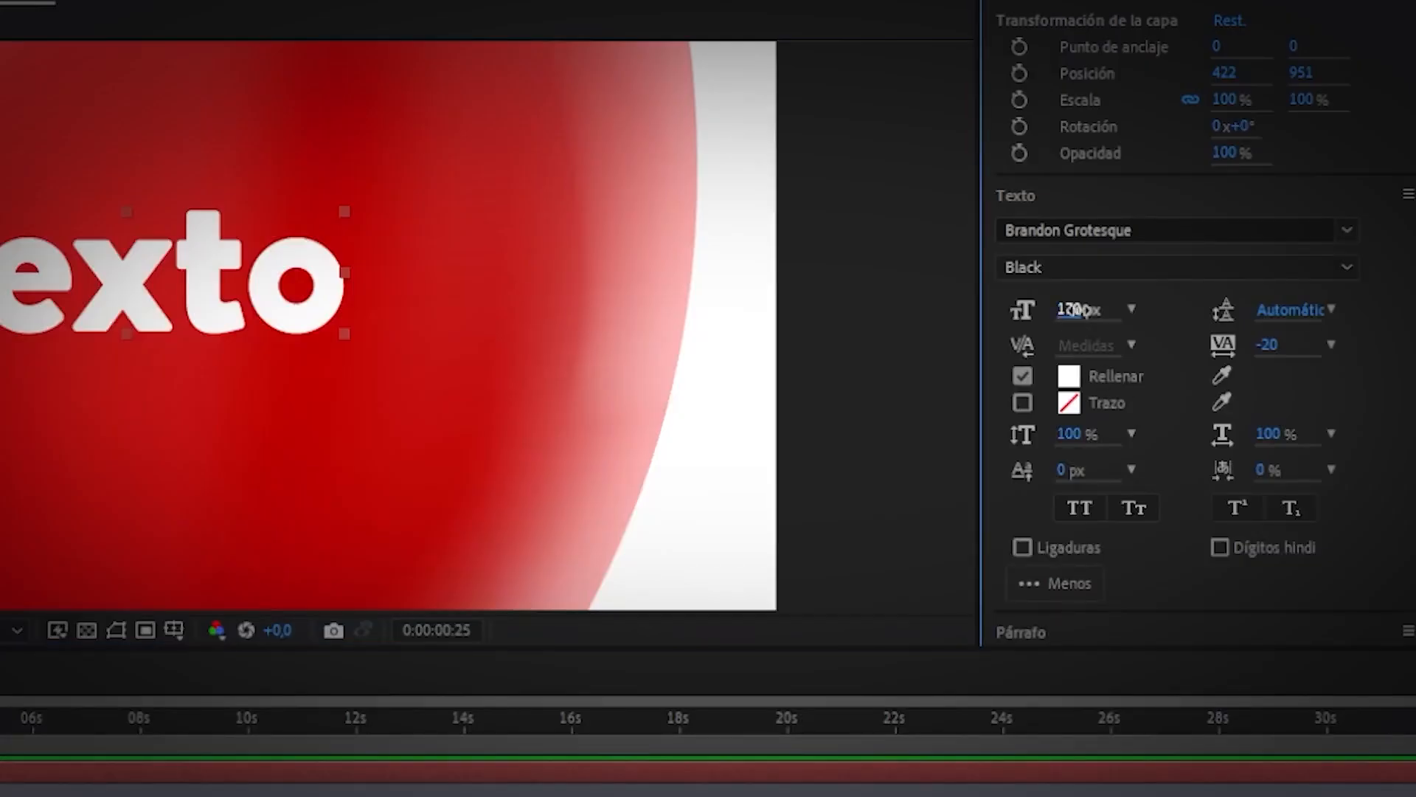
mouse_move(1221, 244)
mouse_down()
mouse_move(1259, 239)
mouse_move(1234, 244)
mouse_up()
click(1119, 229)
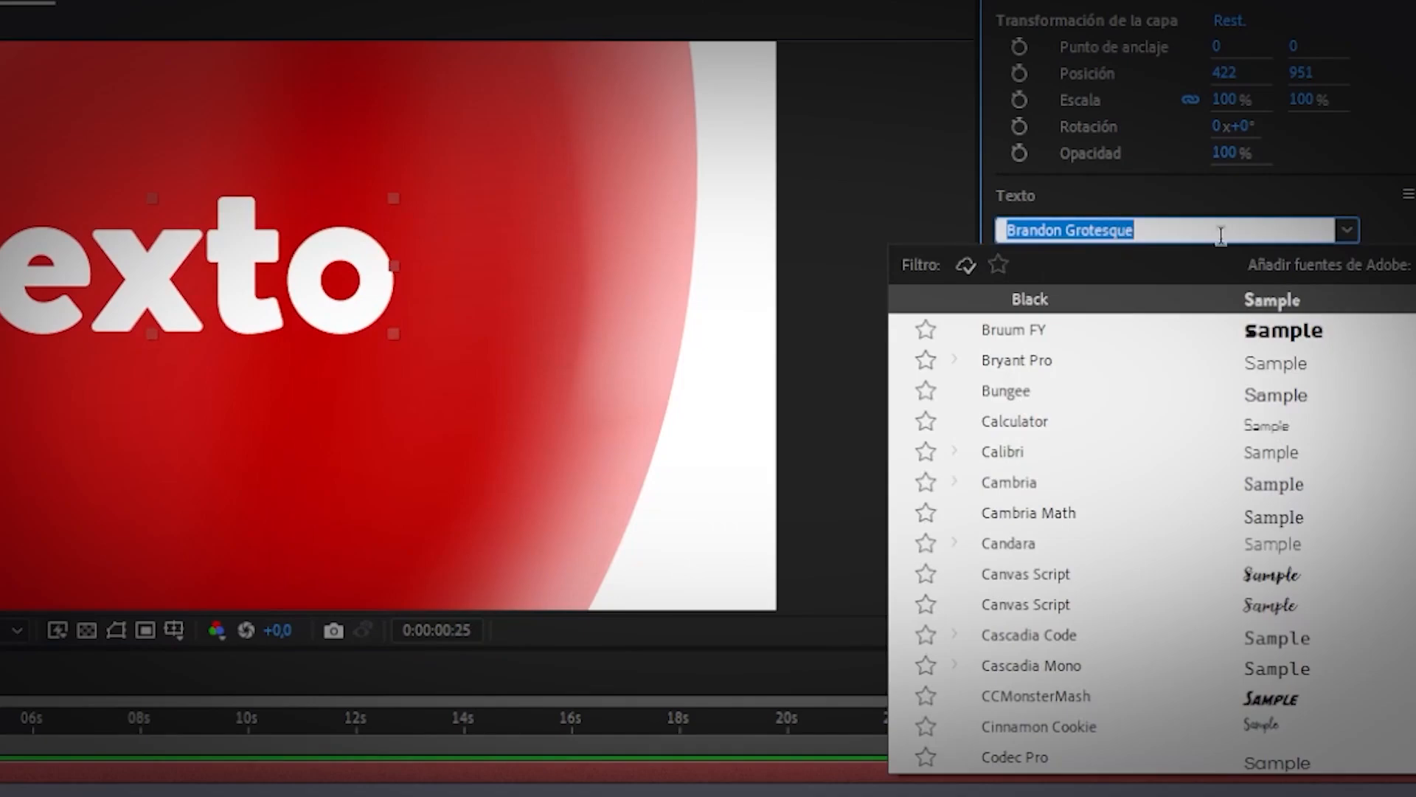
click(1384, 209)
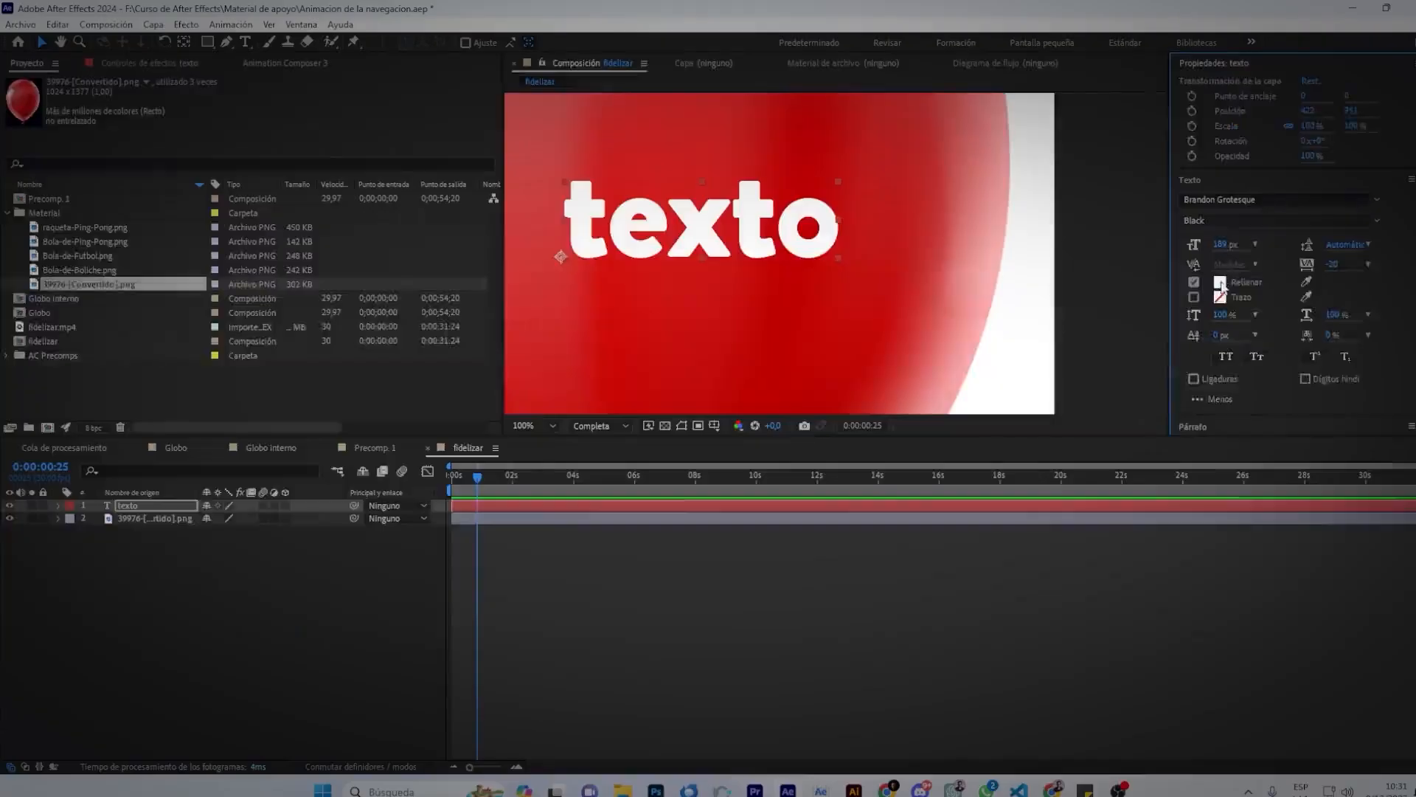
Give the text a blue 0045F6 fill and zoom out to see the whole balloon.
click(1068, 376)
drag(400, 463, 396, 434)
click(374, 367)
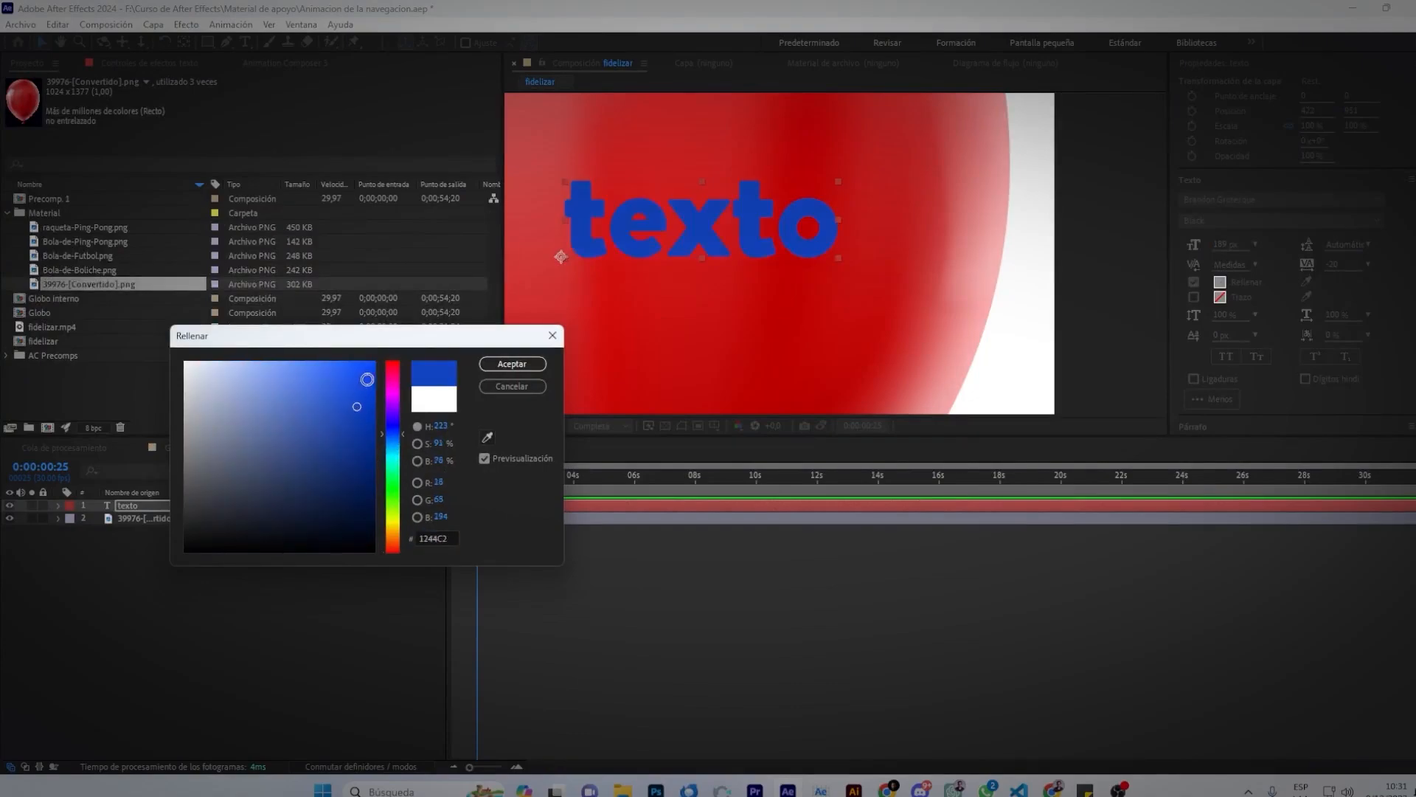
click(511, 364)
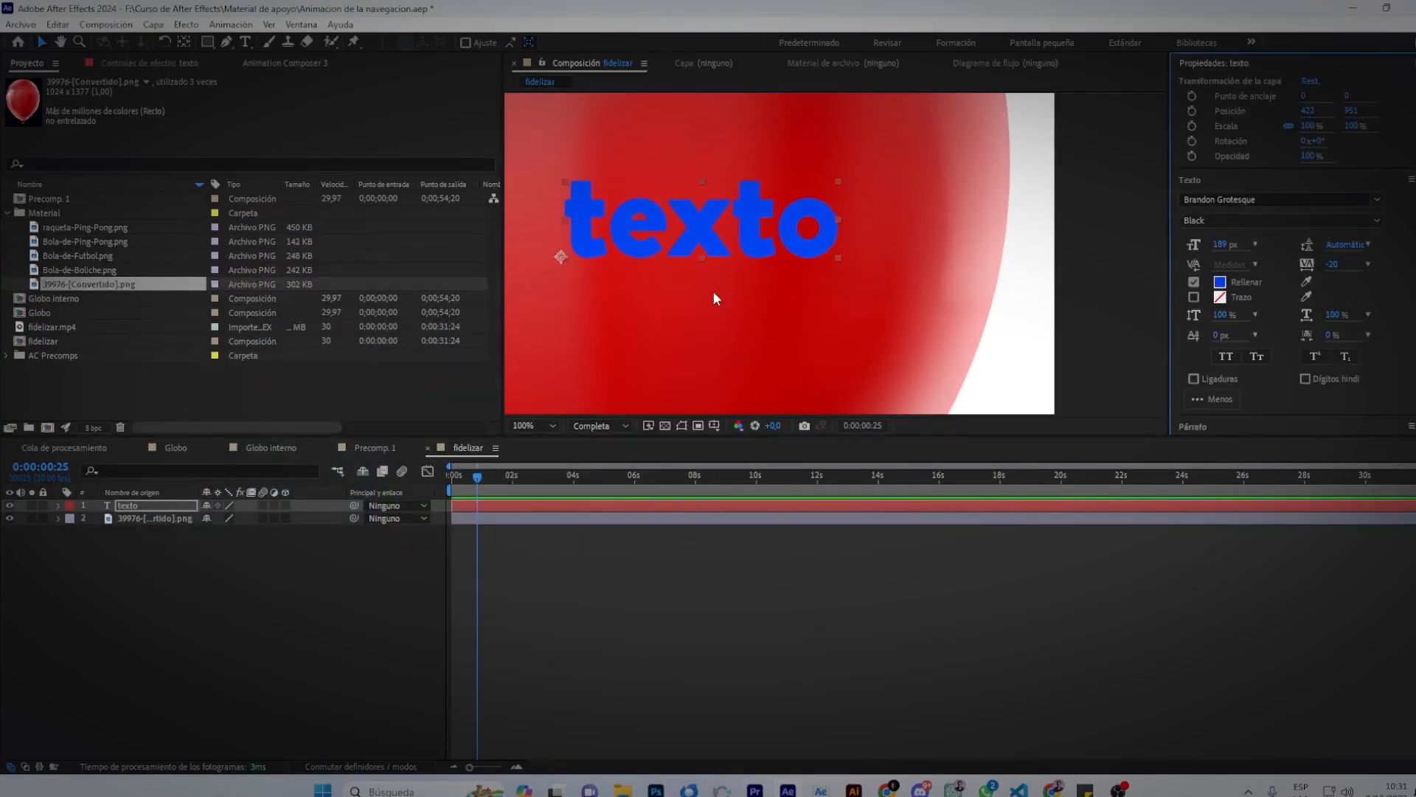
scroll(713, 298, down, 6)
click(879, 183)
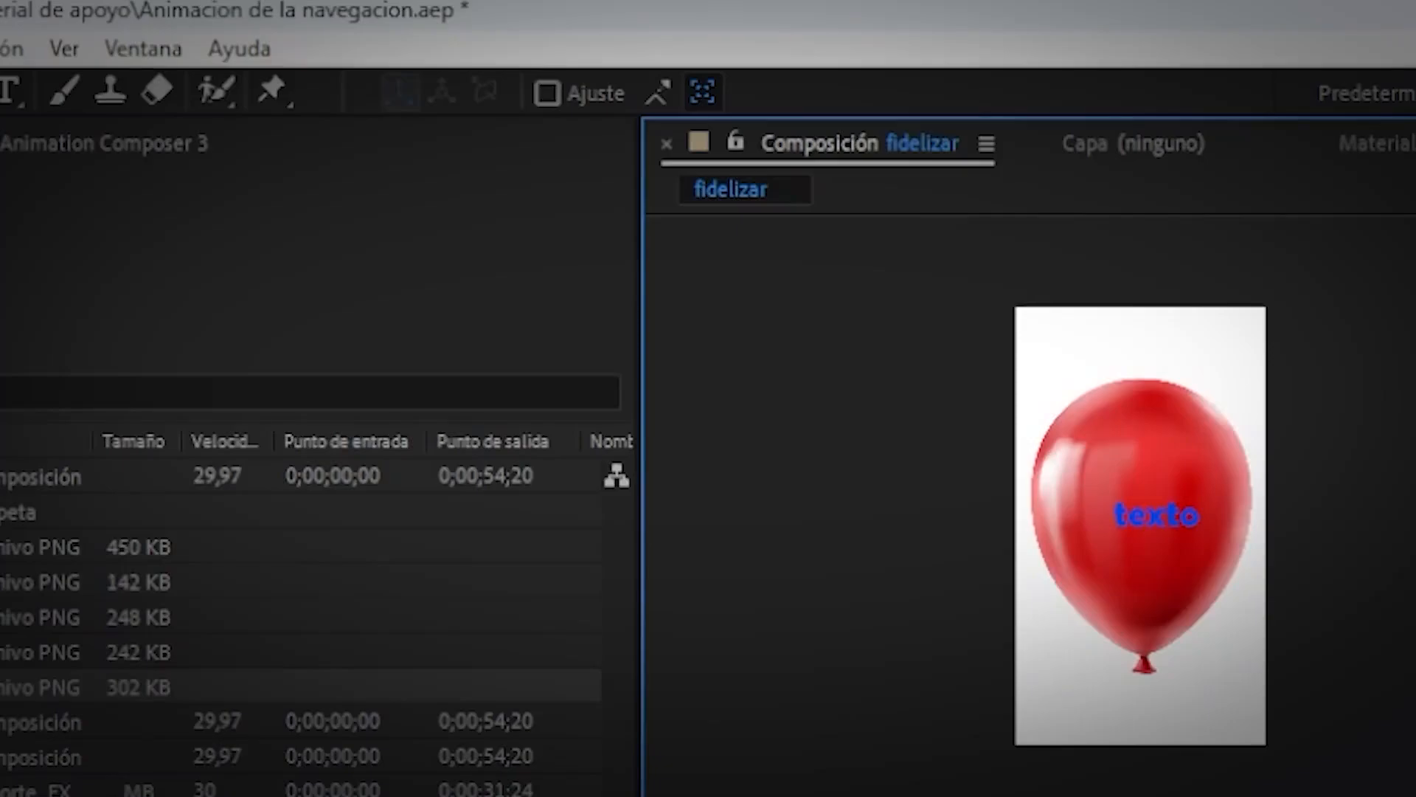
key(alt+c)
Create a full-frame solid coloured bright green 0CF600, named Sólido Verde 1.
key(Right)
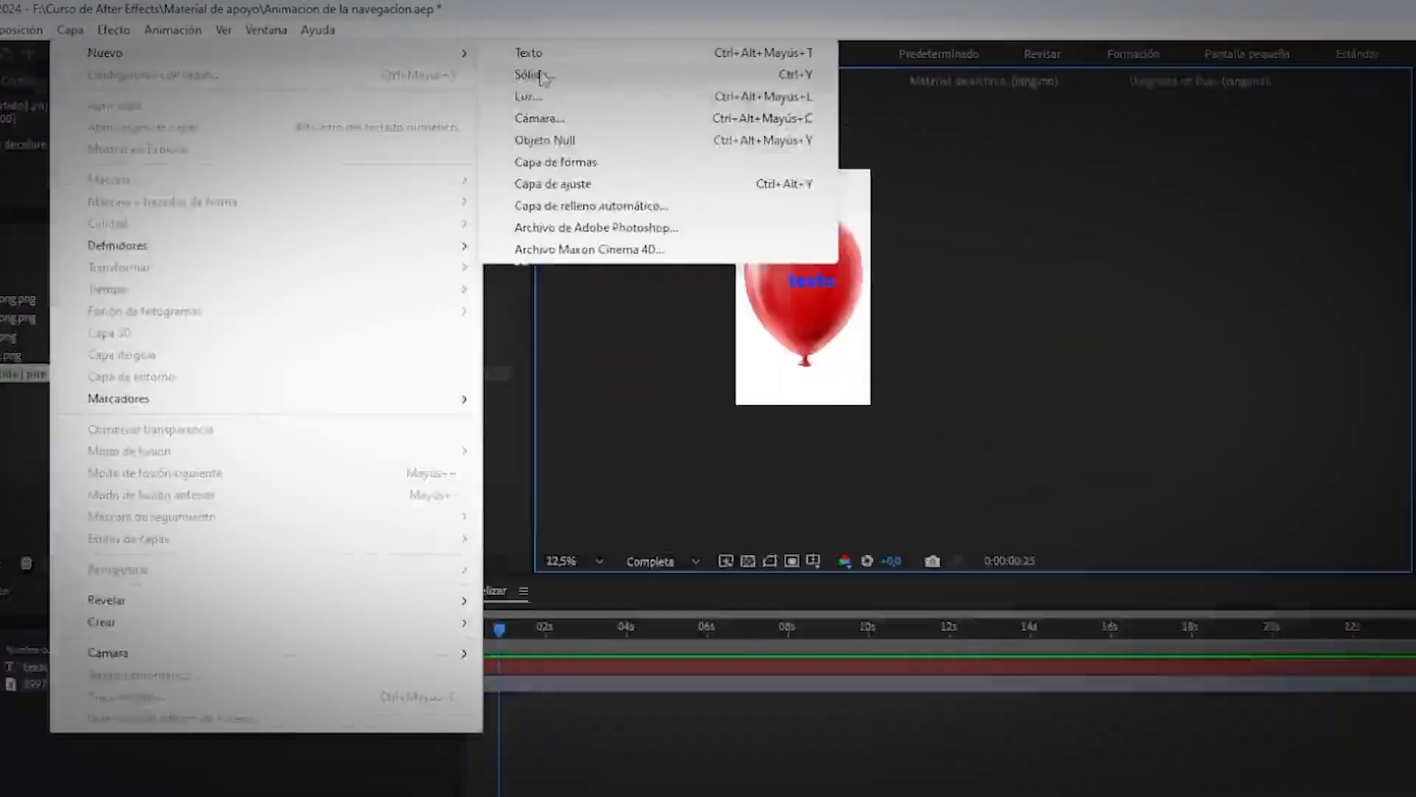
click(642, 132)
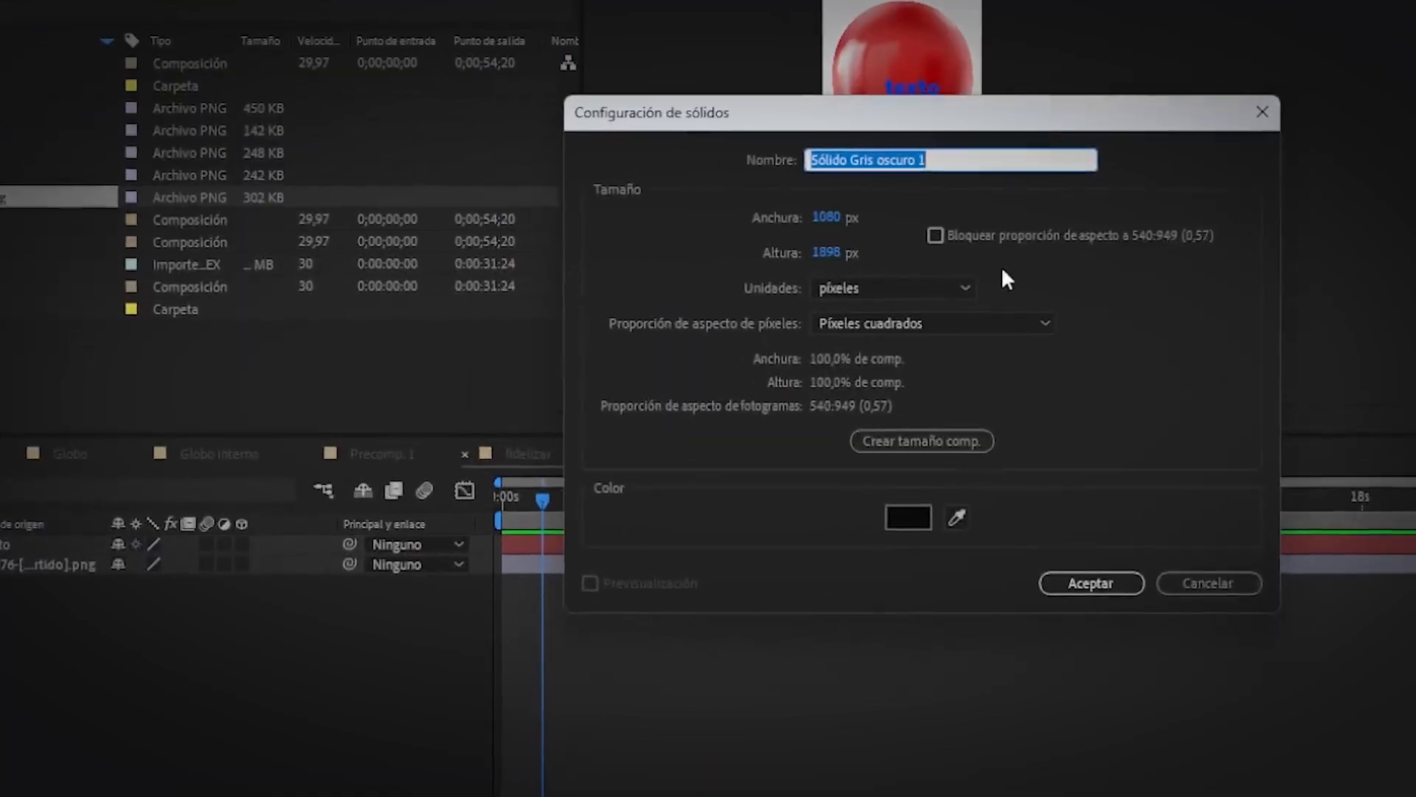
click(908, 517)
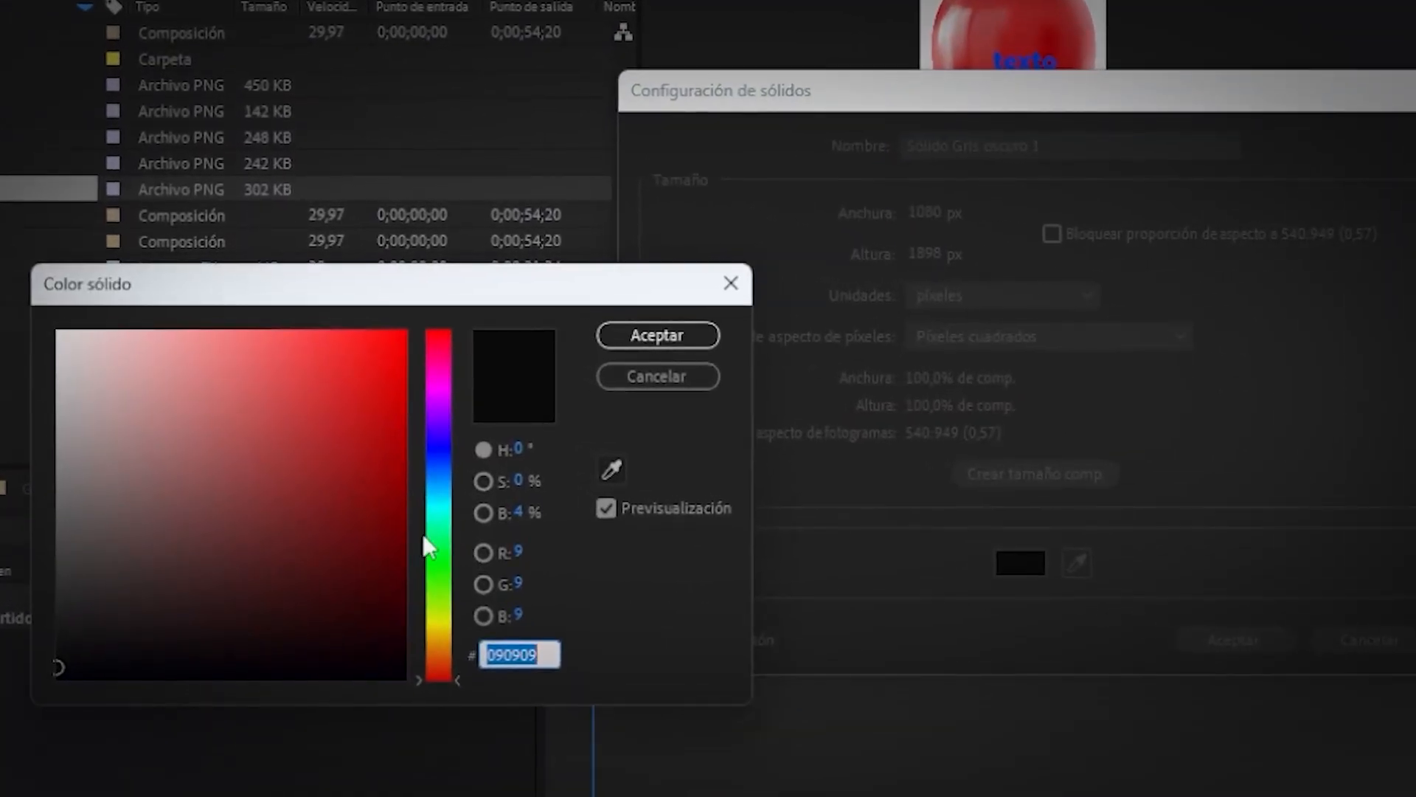
click(434, 562)
click(383, 460)
drag(394, 435, 406, 343)
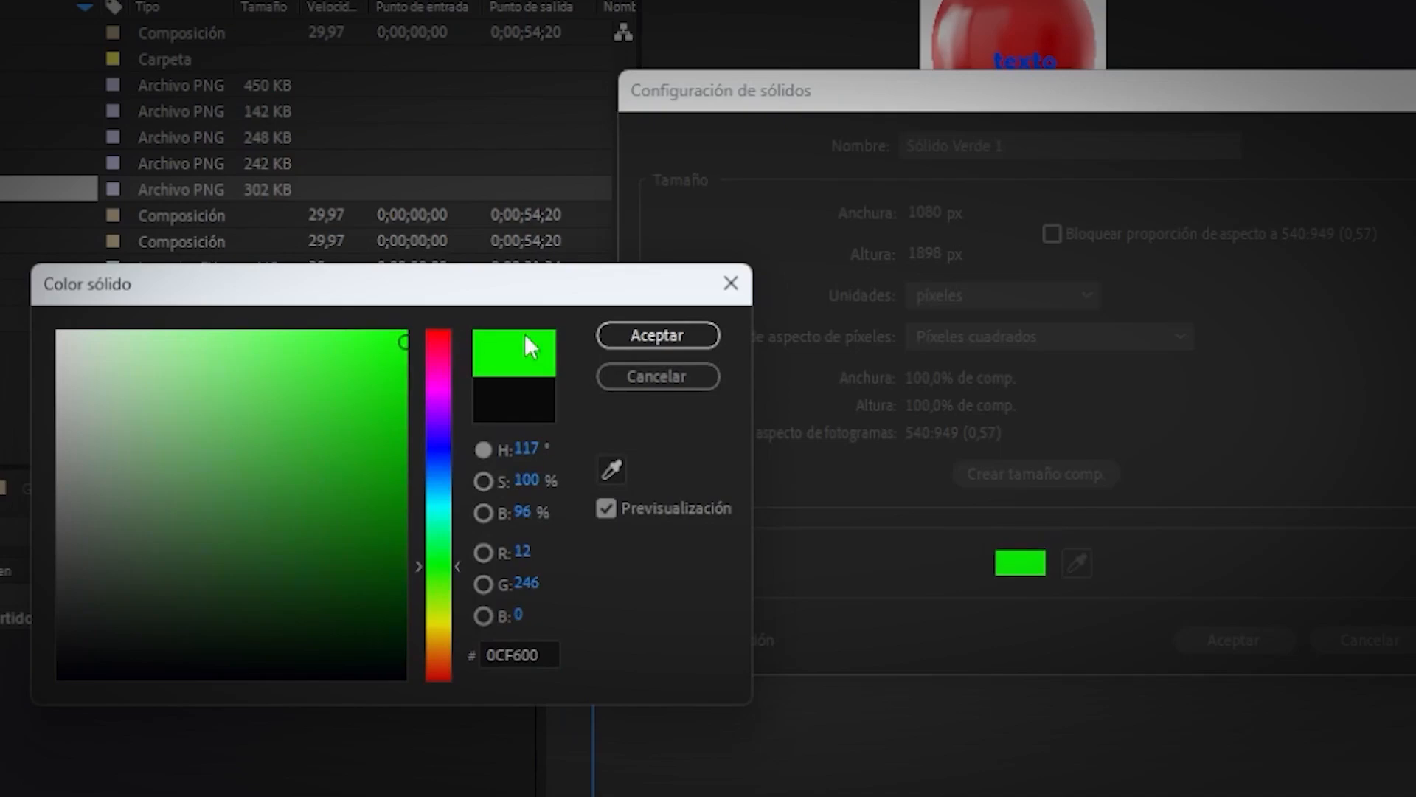
click(656, 335)
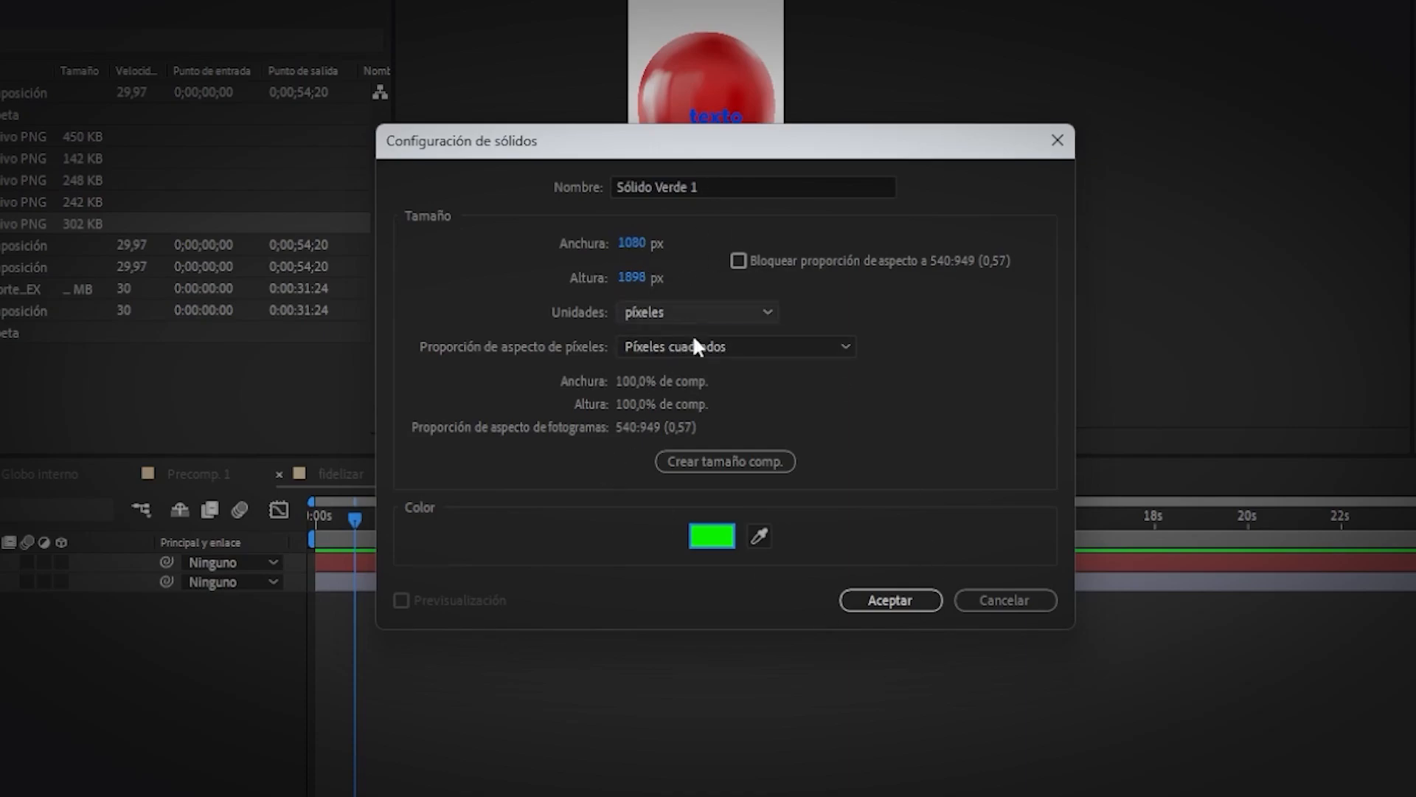
click(900, 606)
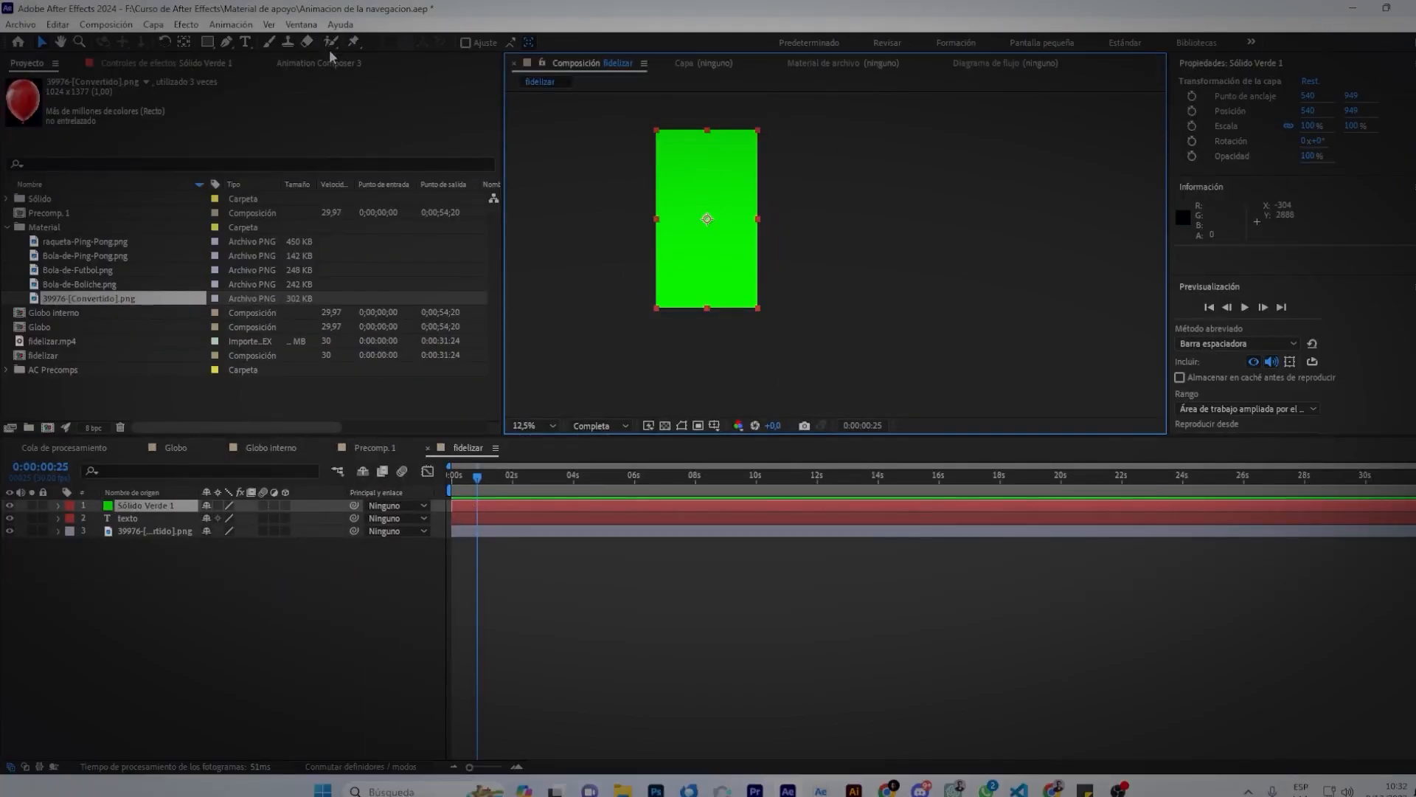
Draw a closed diamond mask on the green solid with four Pen points.
click(226, 41)
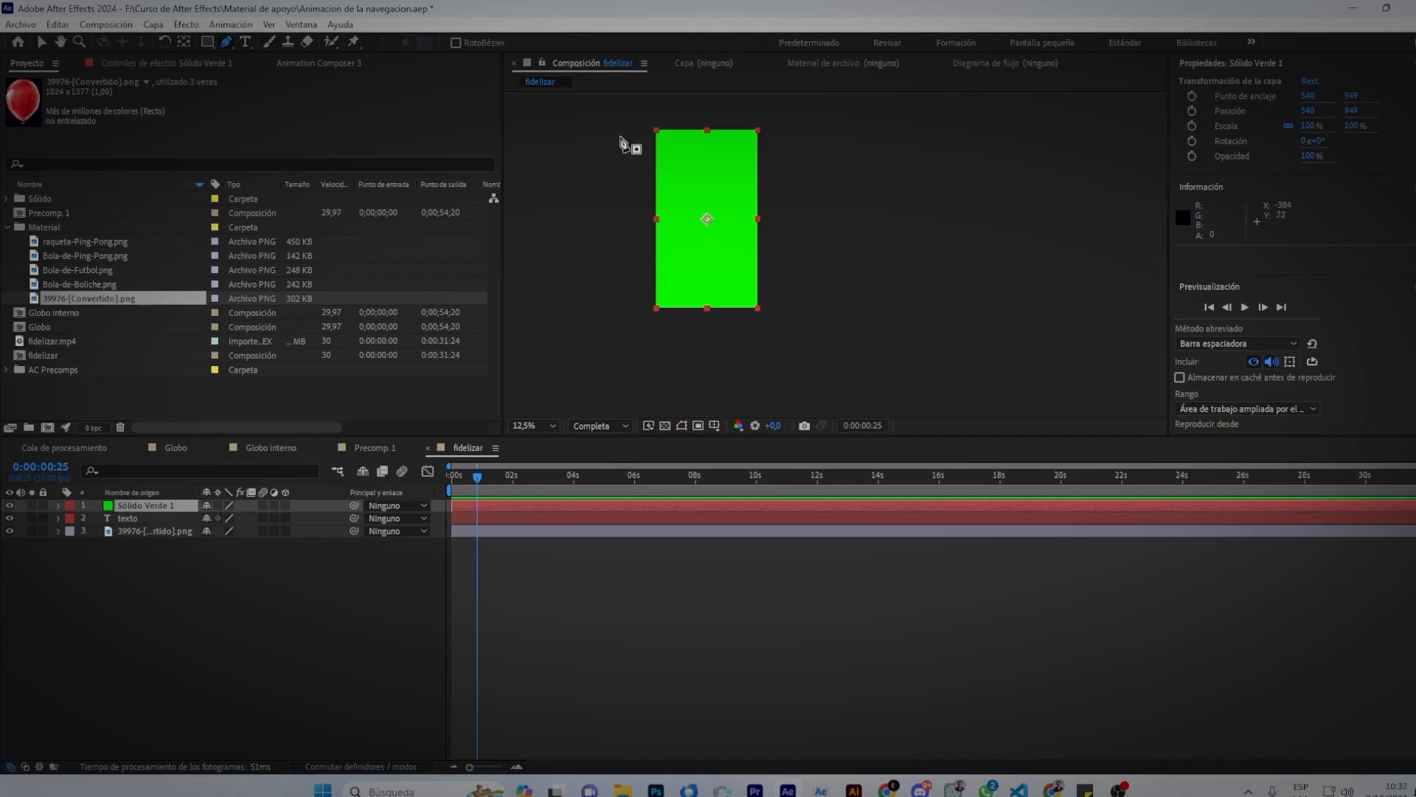
click(699, 151)
click(674, 219)
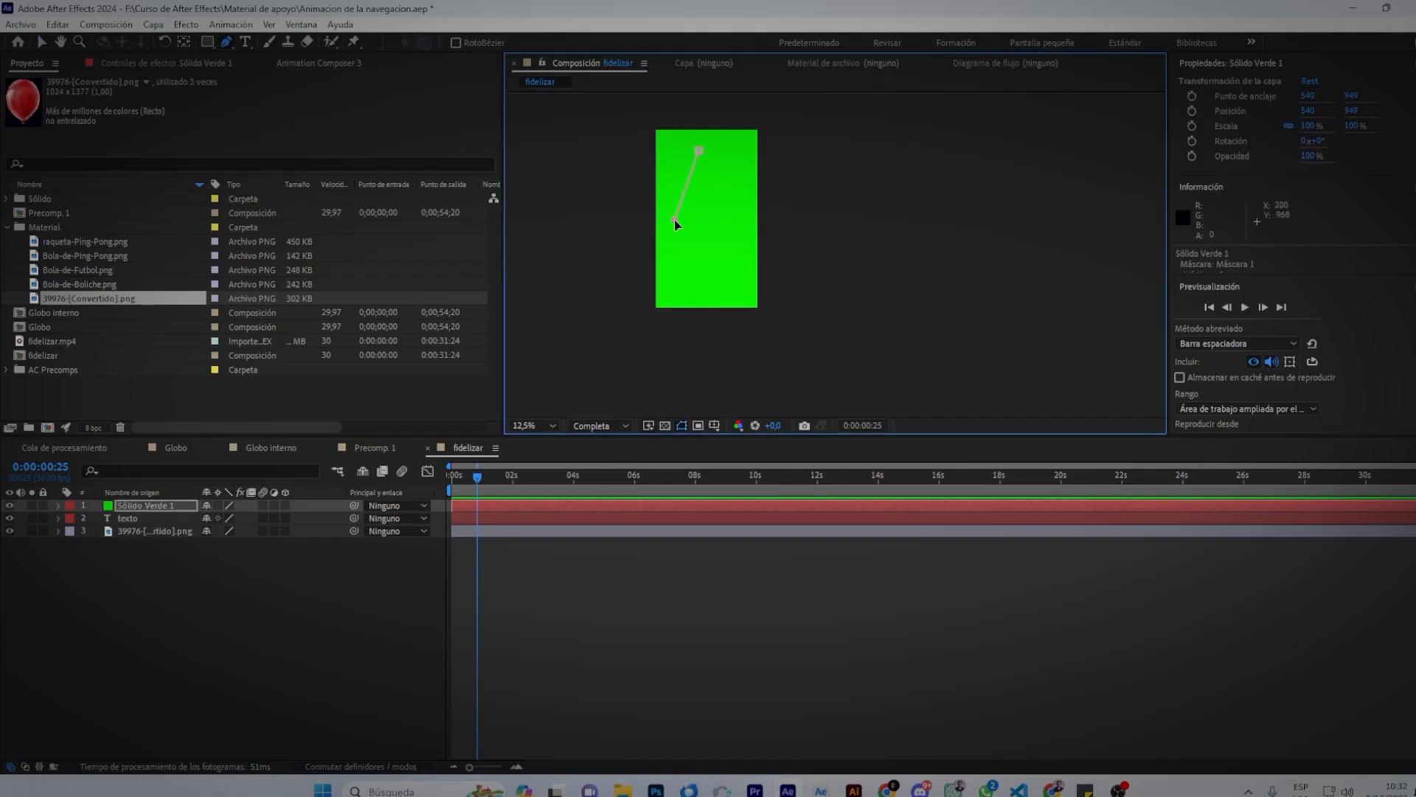
click(726, 216)
click(699, 151)
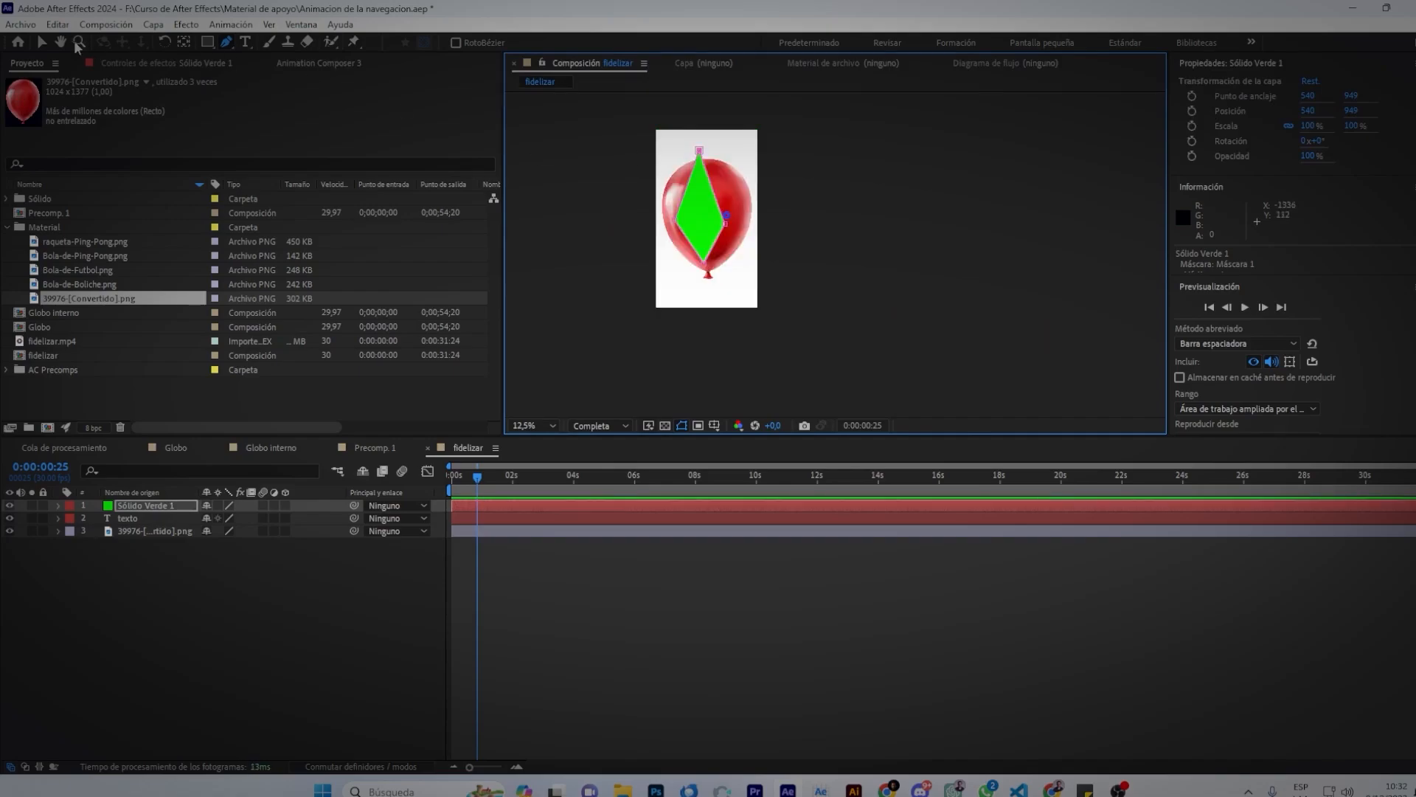
Move the green diamond down-left over the balloon and place it below texto.
click(42, 42)
drag(707, 230, 696, 261)
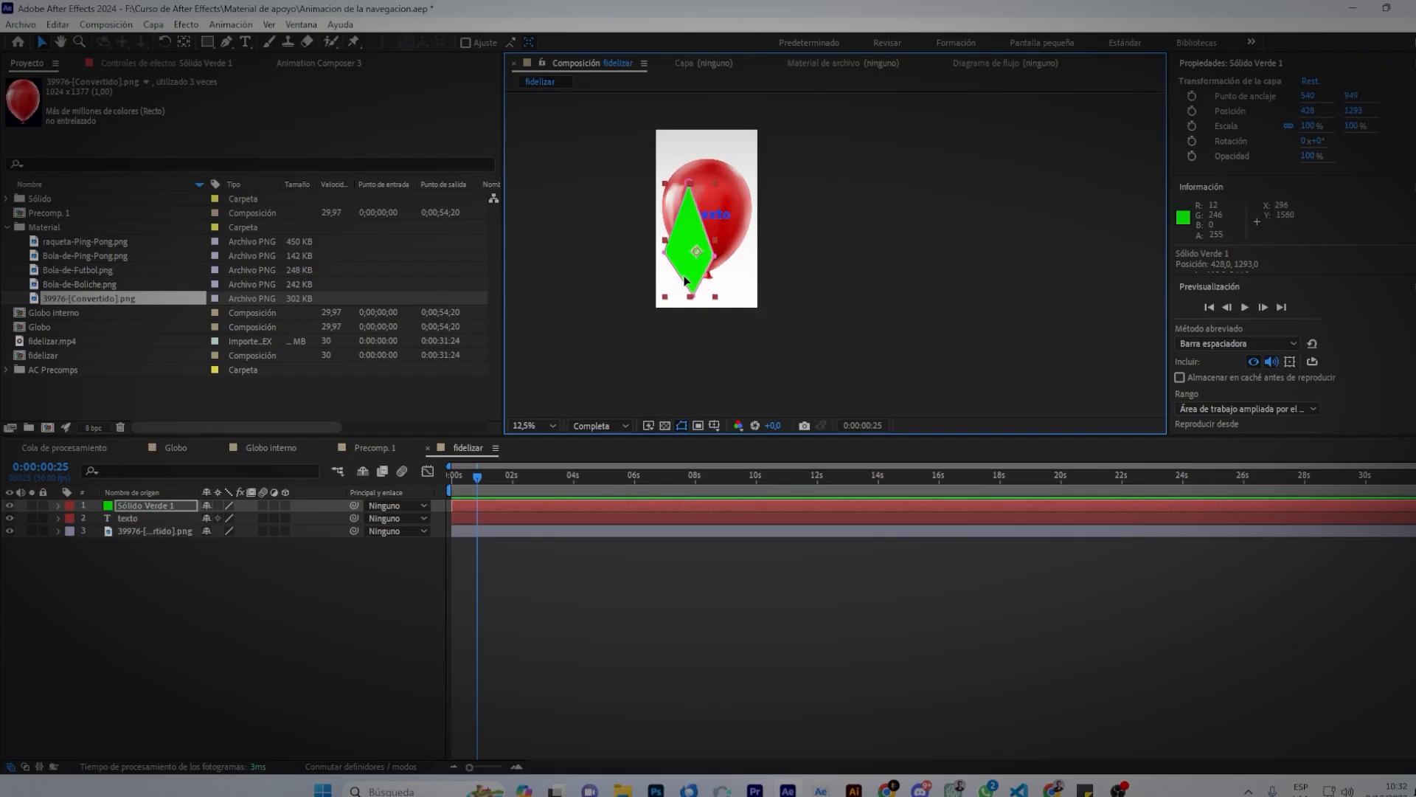
click(713, 260)
drag(103, 510, 124, 527)
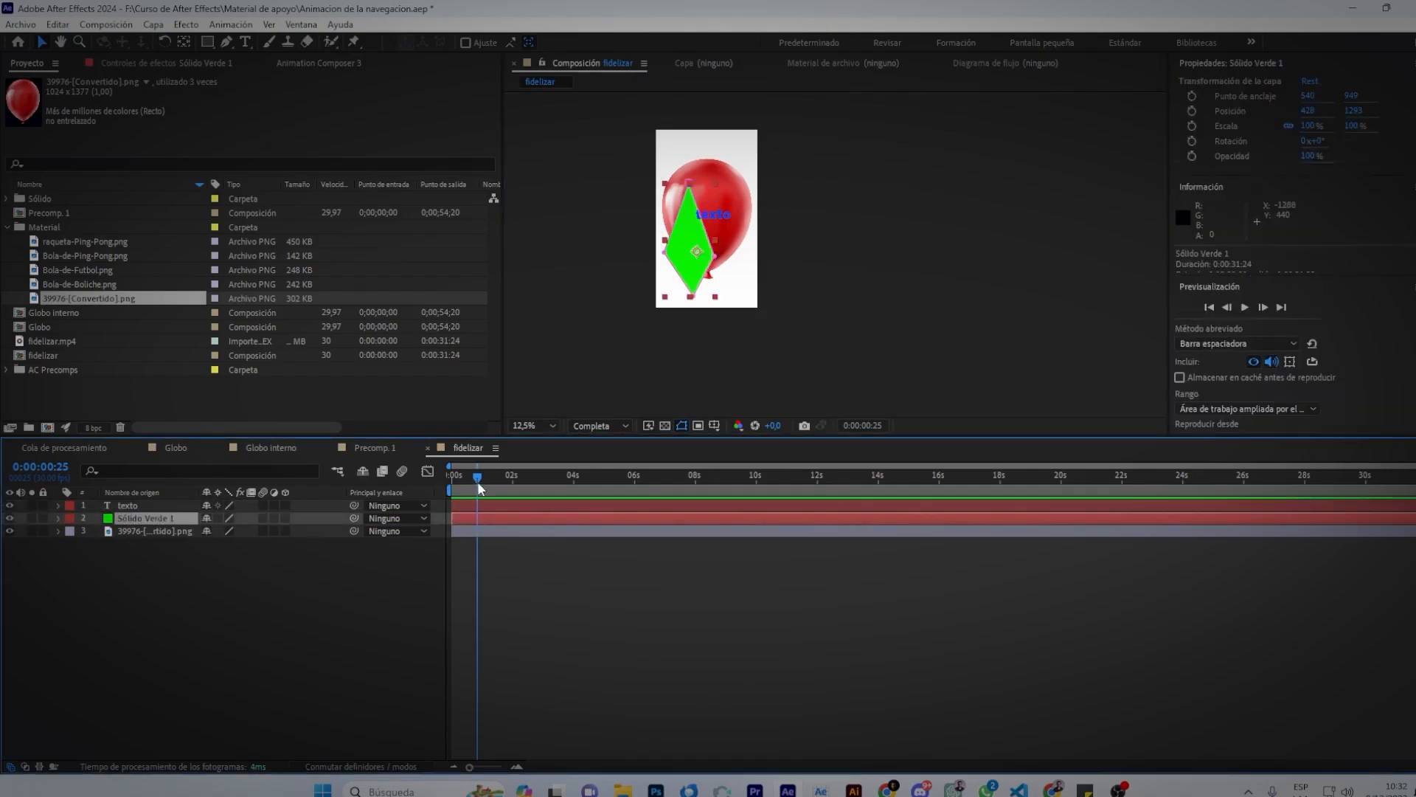
Split the green solid and recolour its later part dark green through Solid Settings.
key(ctrl+shift+d)
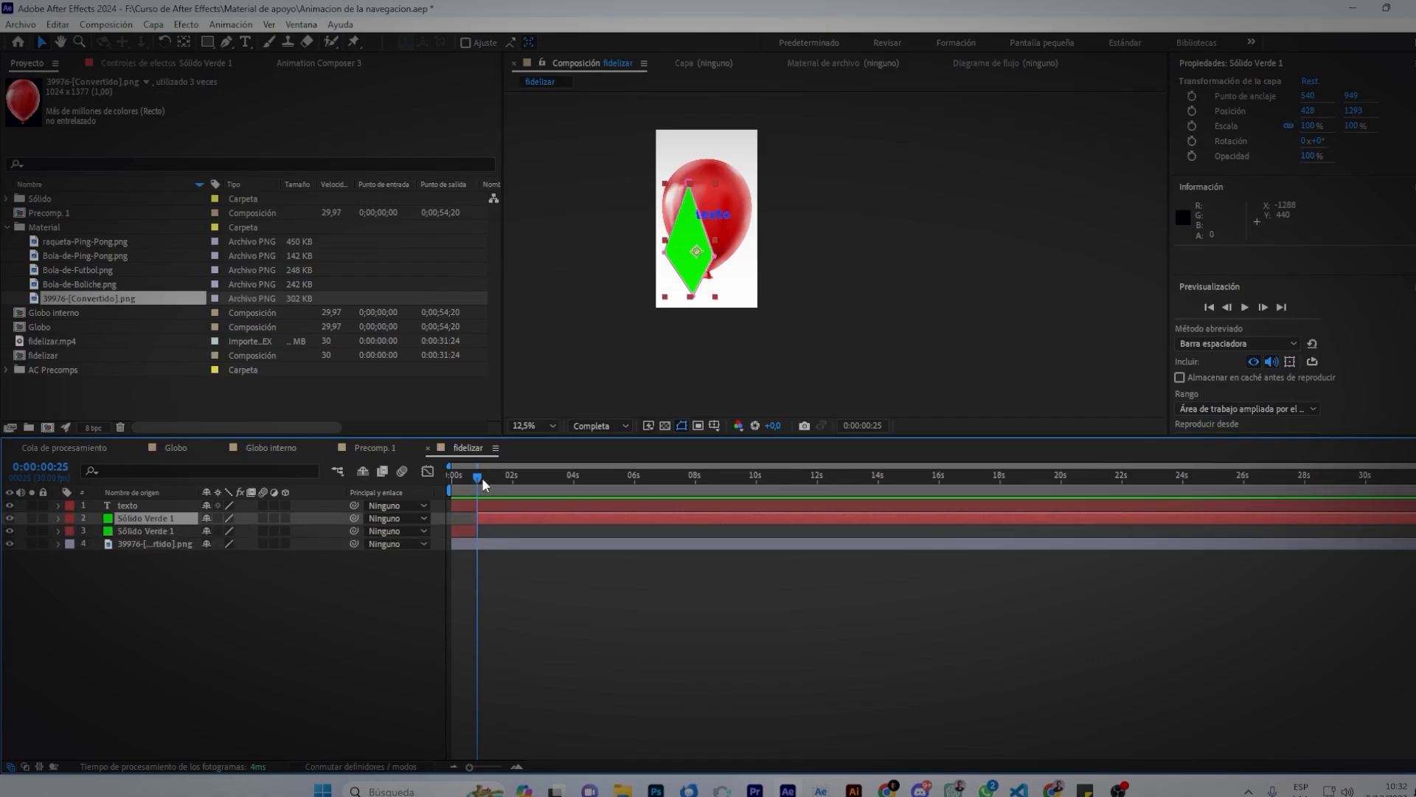
drag(480, 479, 484, 478)
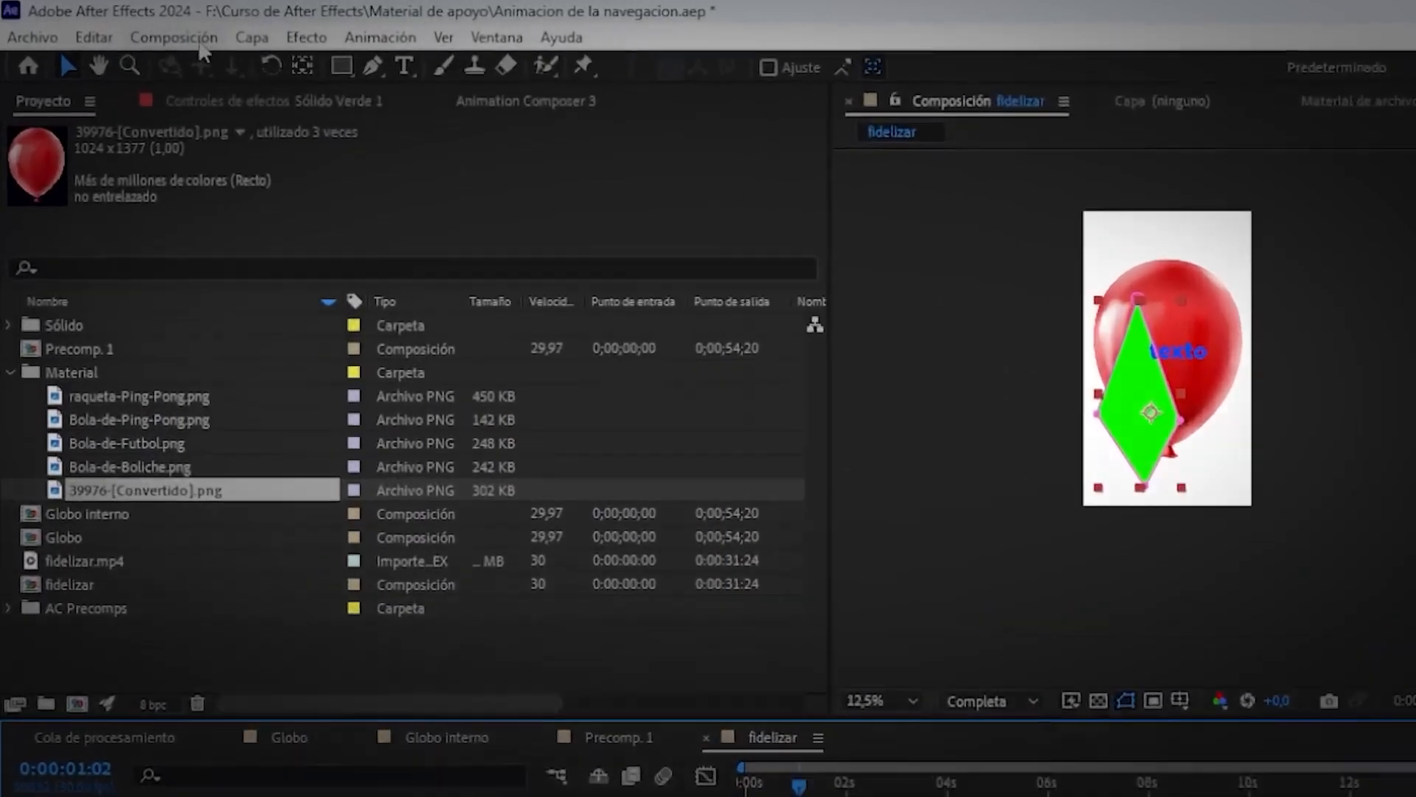
click(117, 26)
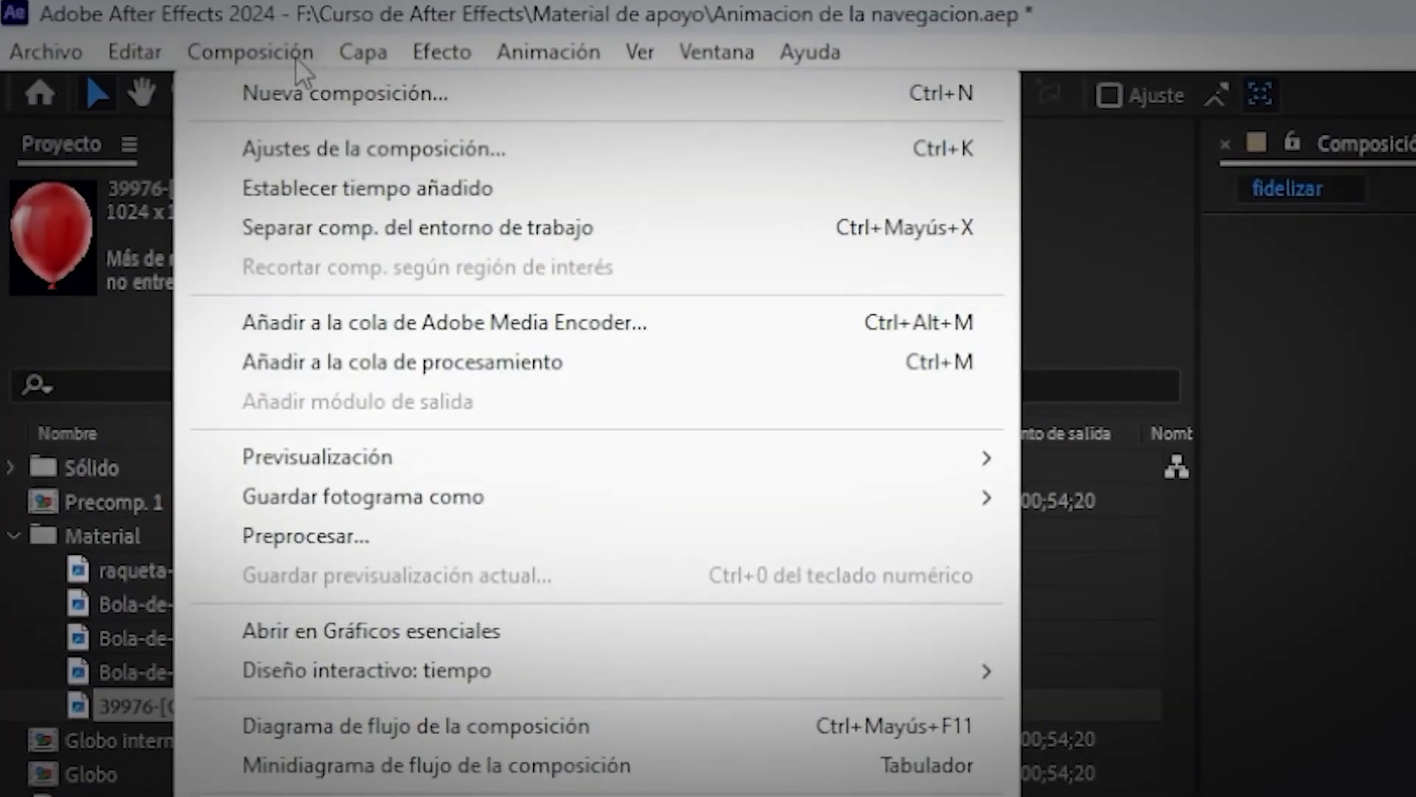
mouse_move(344, 47)
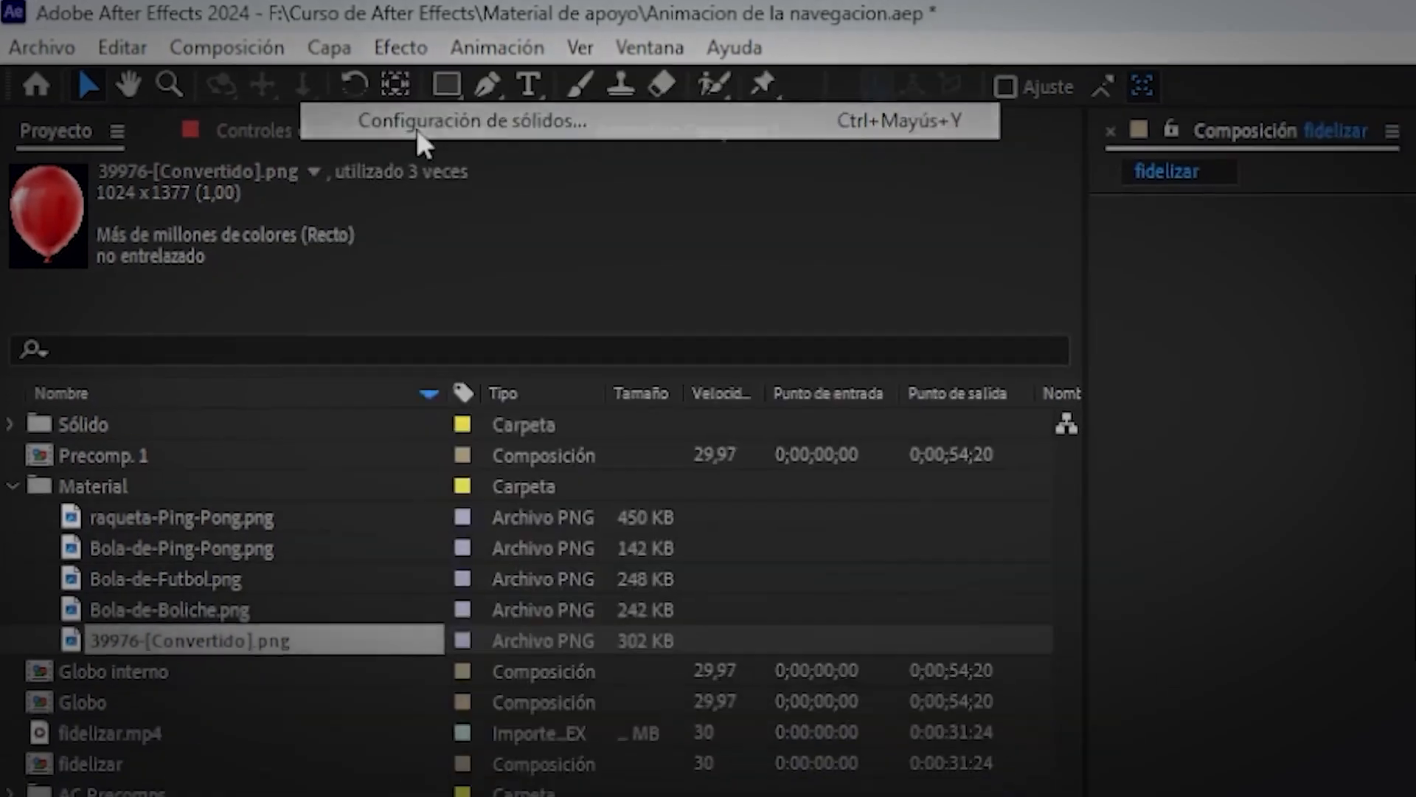
click(460, 137)
click(711, 470)
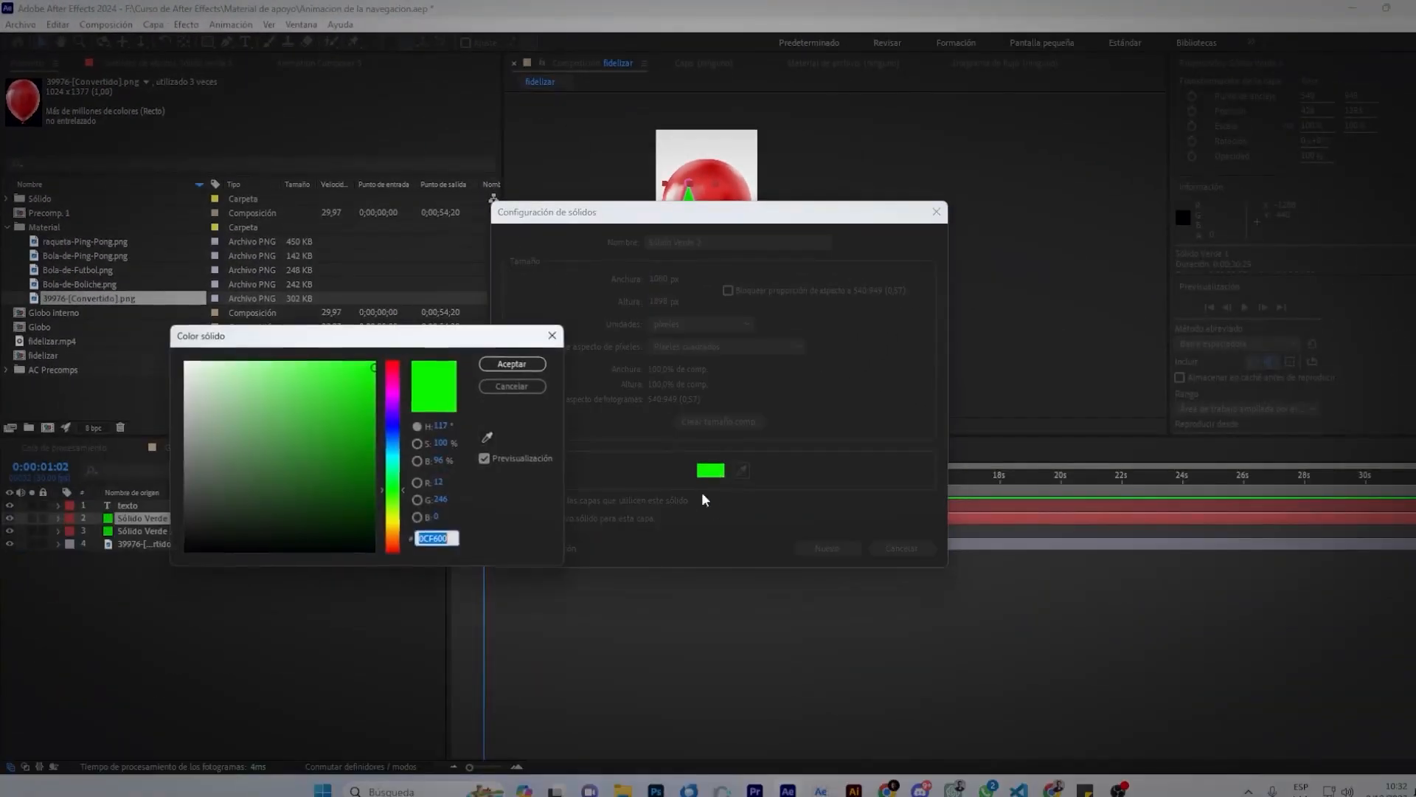
drag(325, 429, 373, 512)
click(514, 365)
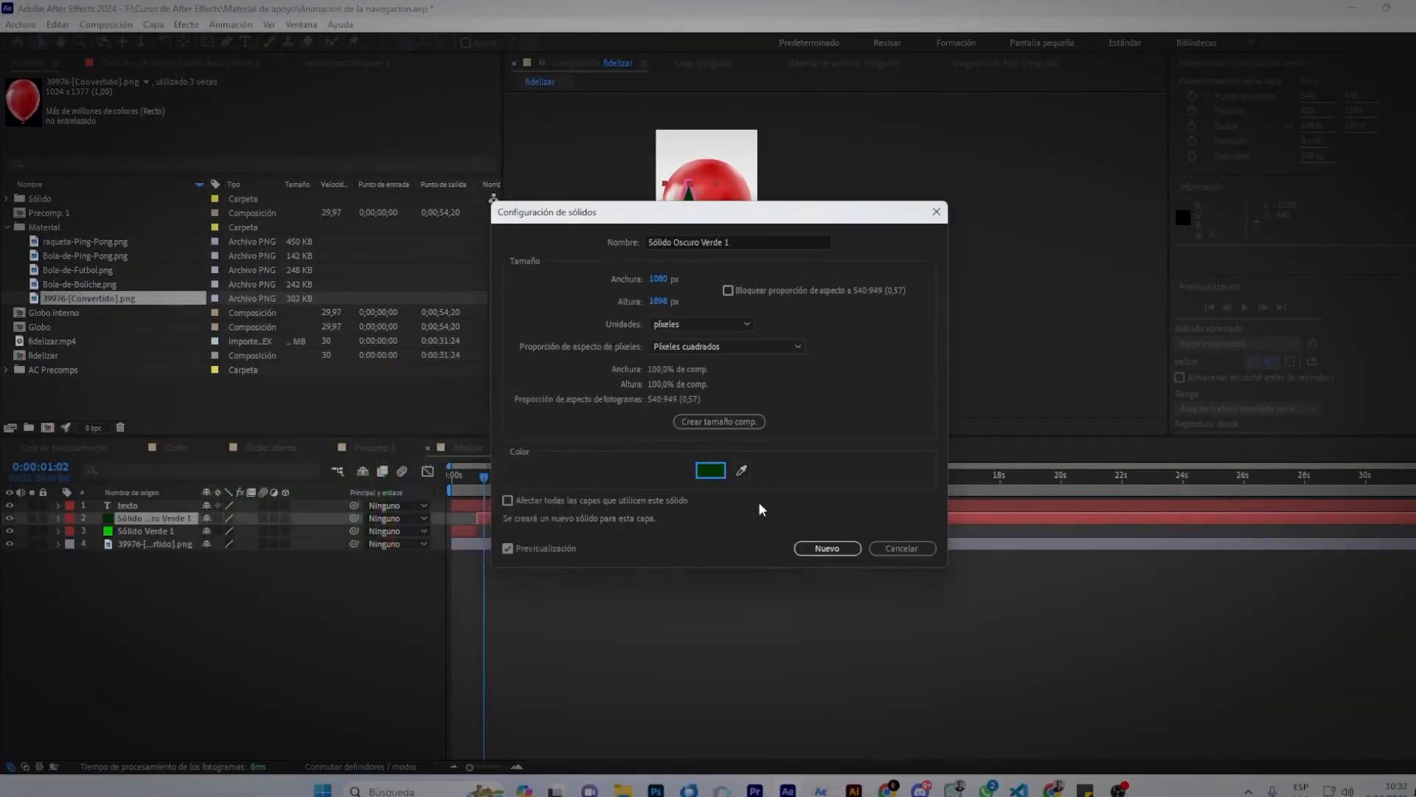
click(826, 548)
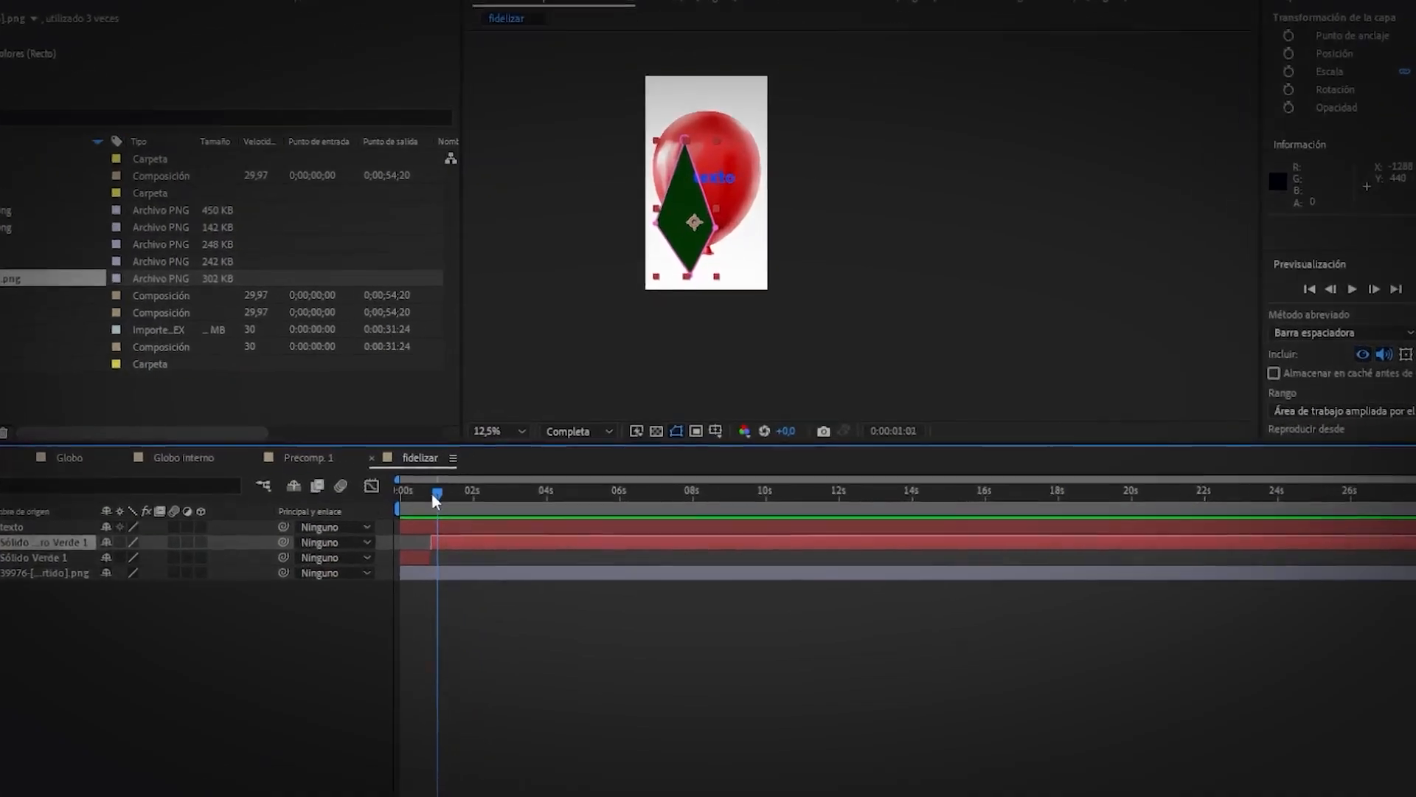
Preview the green change, reset texto's Scale to 100% and move it to the frame top.
drag(434, 496, 417, 493)
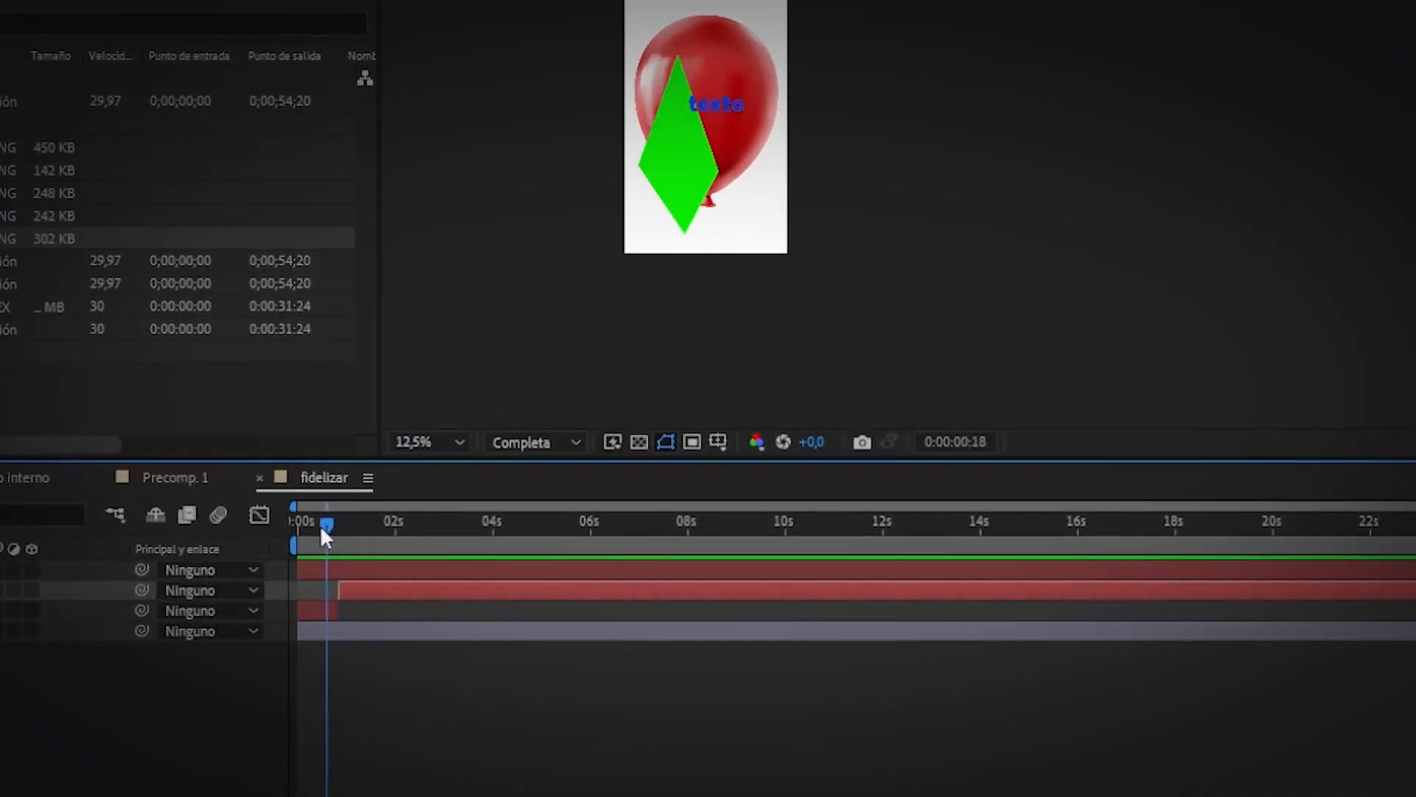
mouse_move(321, 526)
mouse_down()
mouse_move(343, 532)
mouse_move(311, 527)
mouse_up()
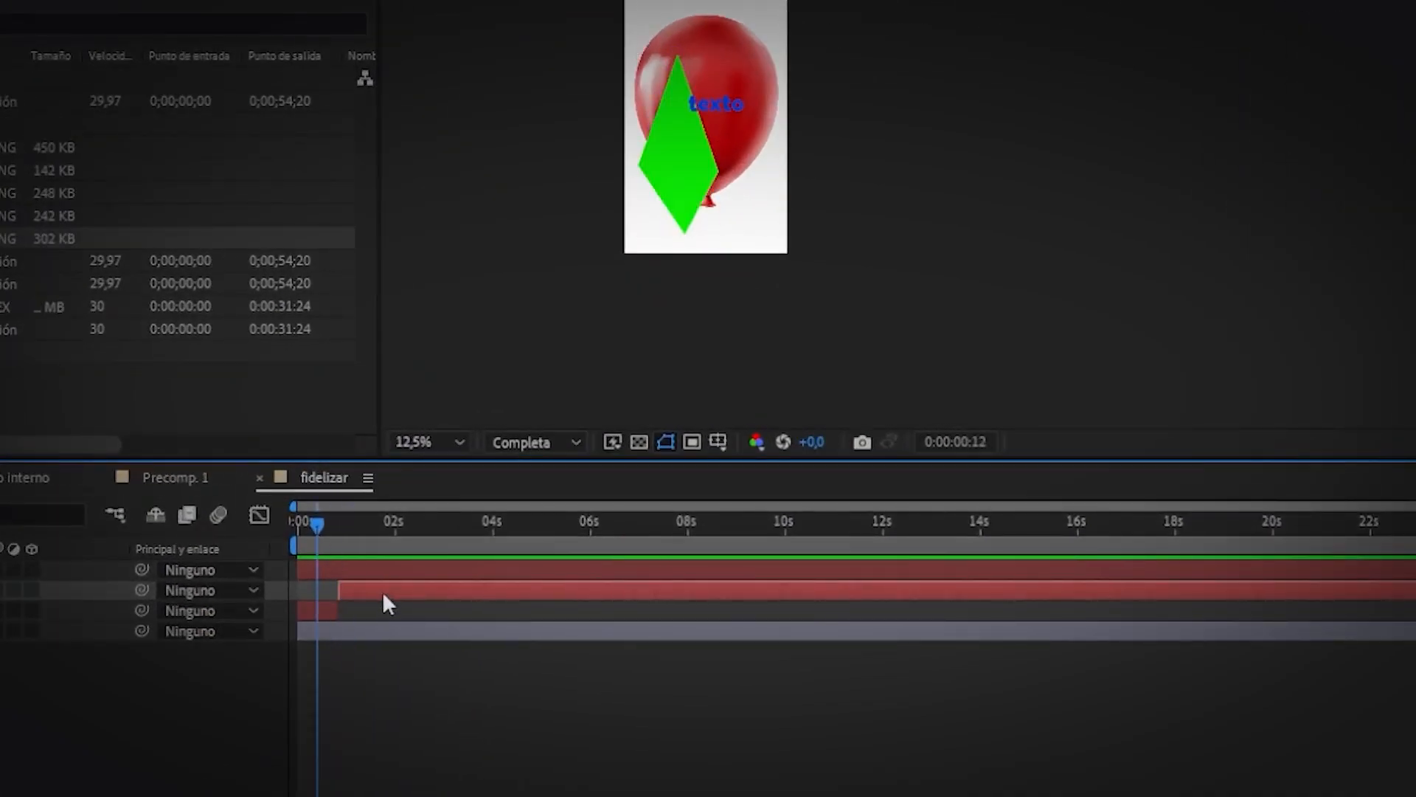
click(355, 613)
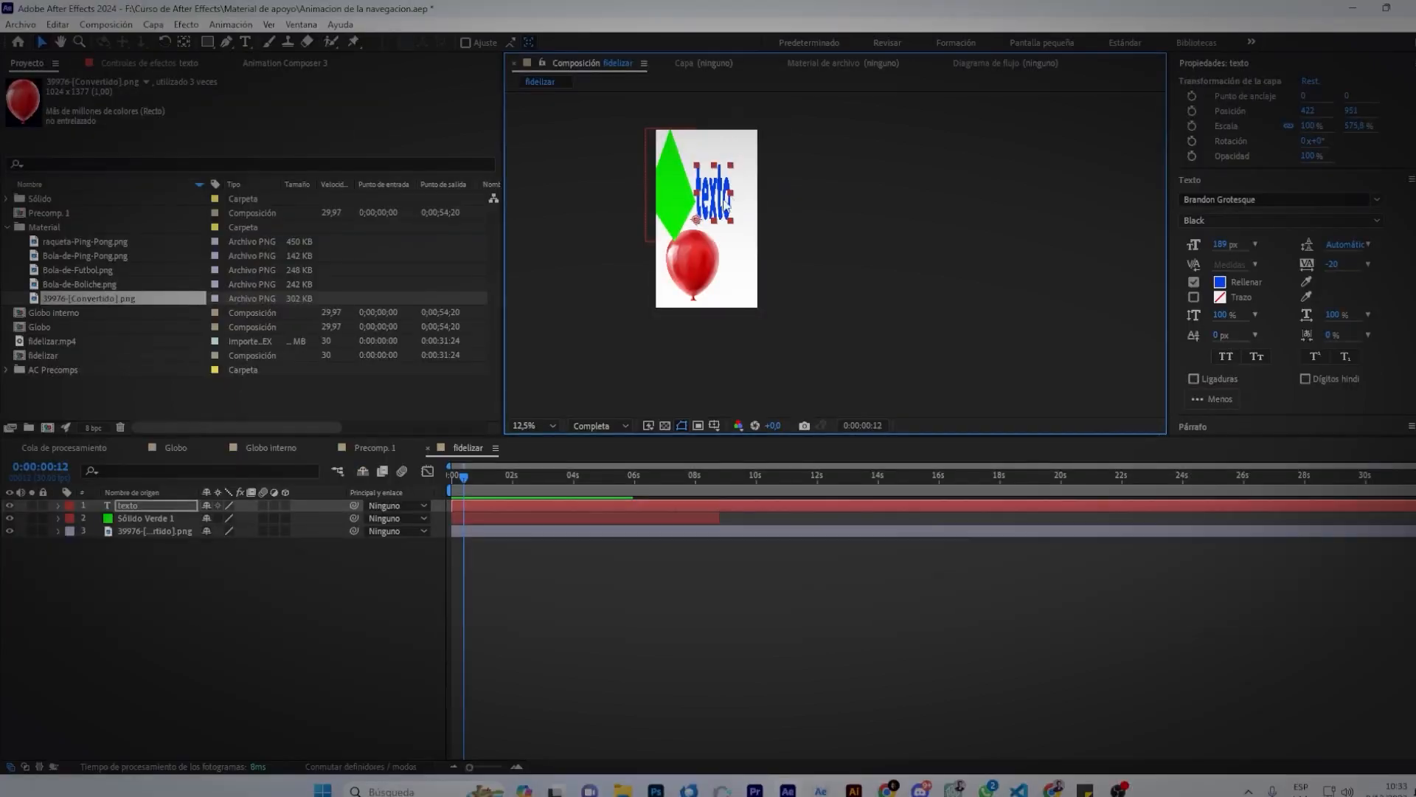
key(ctrl+z)
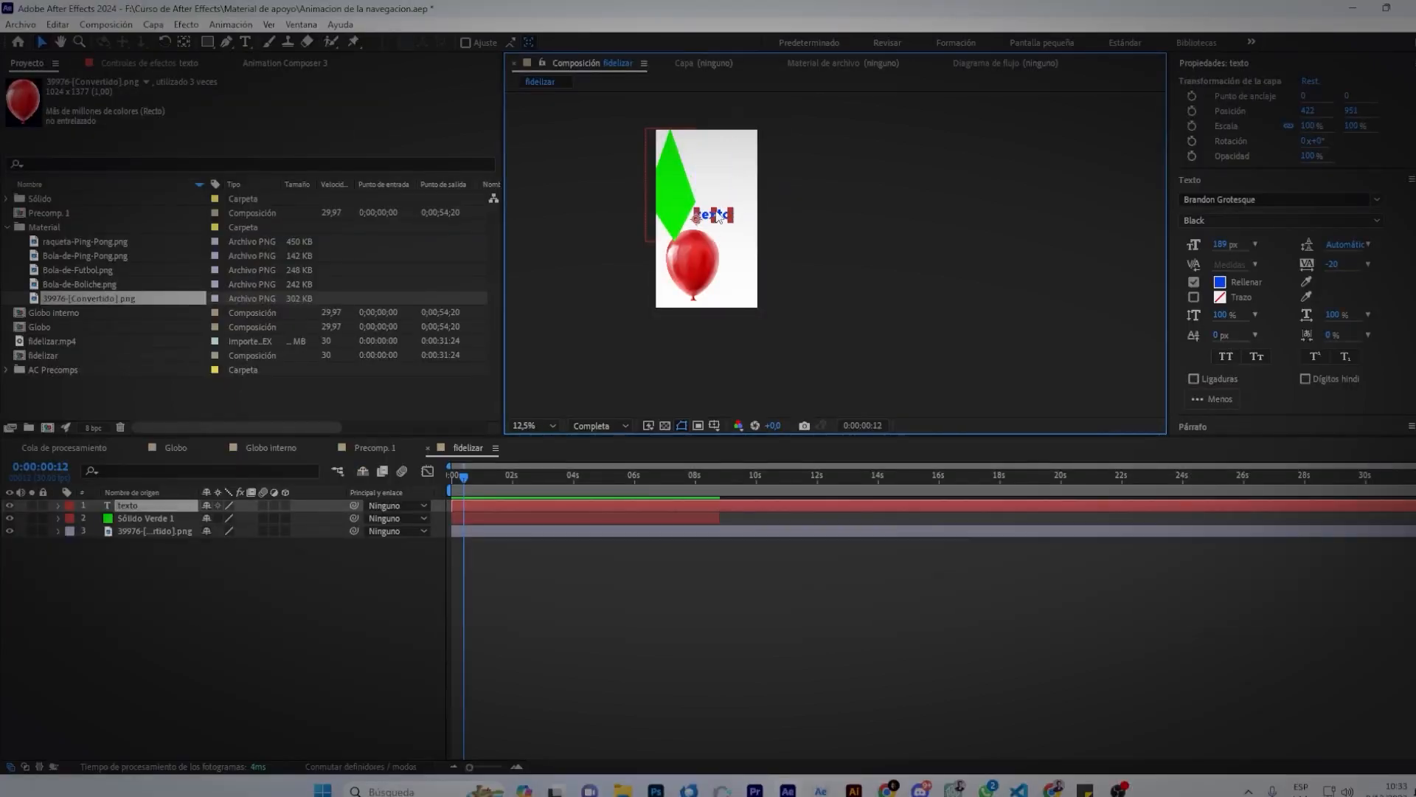
drag(719, 222, 736, 152)
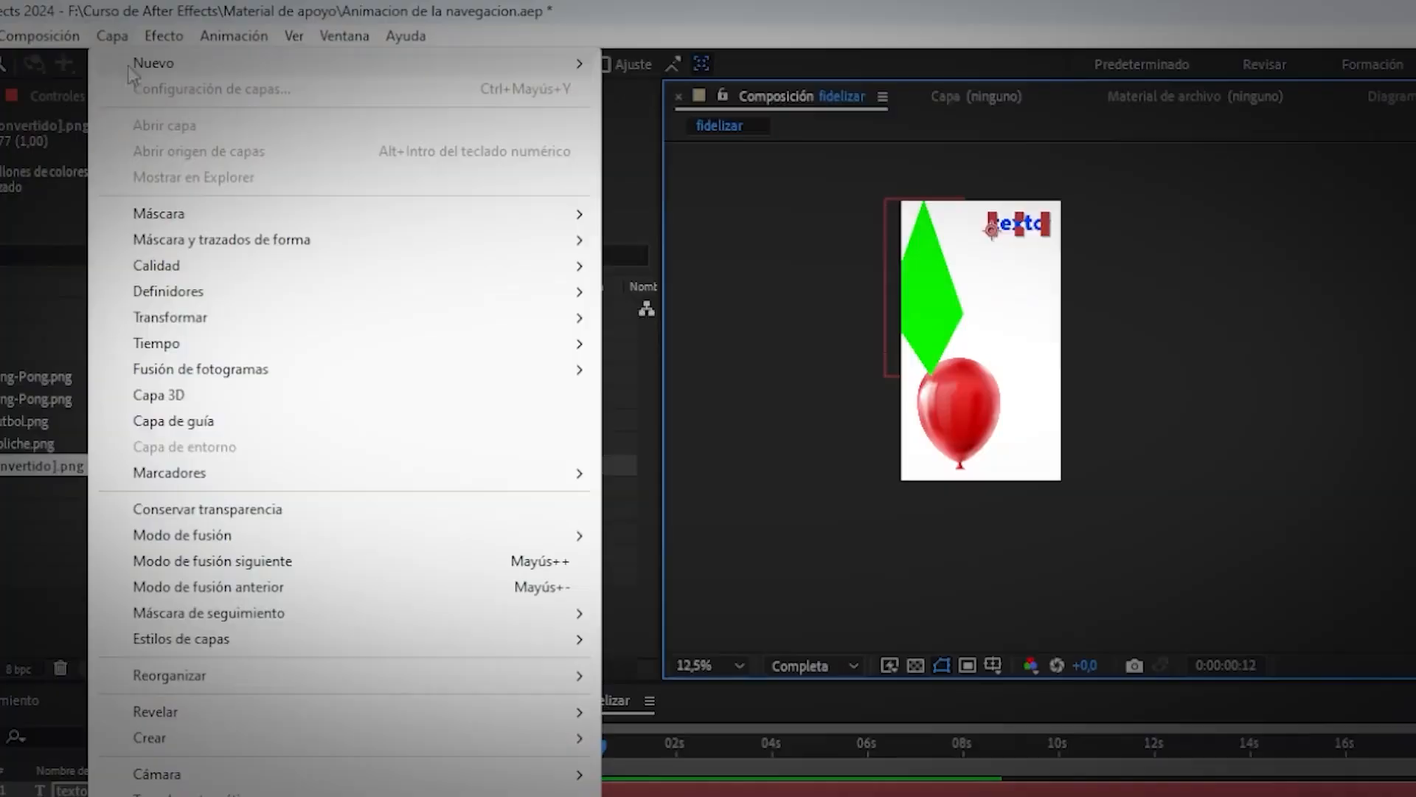
mouse_move(136, 68)
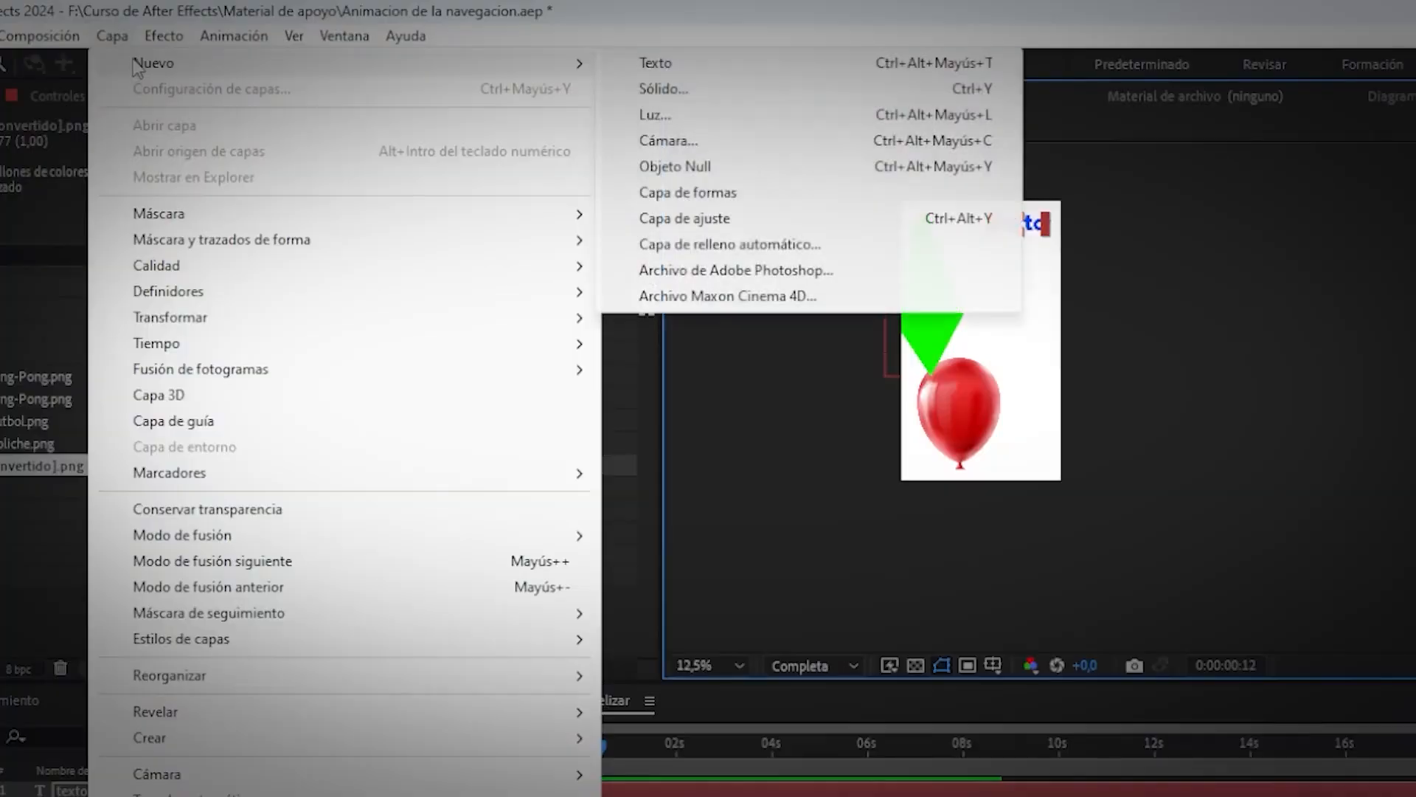
Add a Luz concentrada spot light that casts shadows, accepting the 2D-layer warning.
click(663, 116)
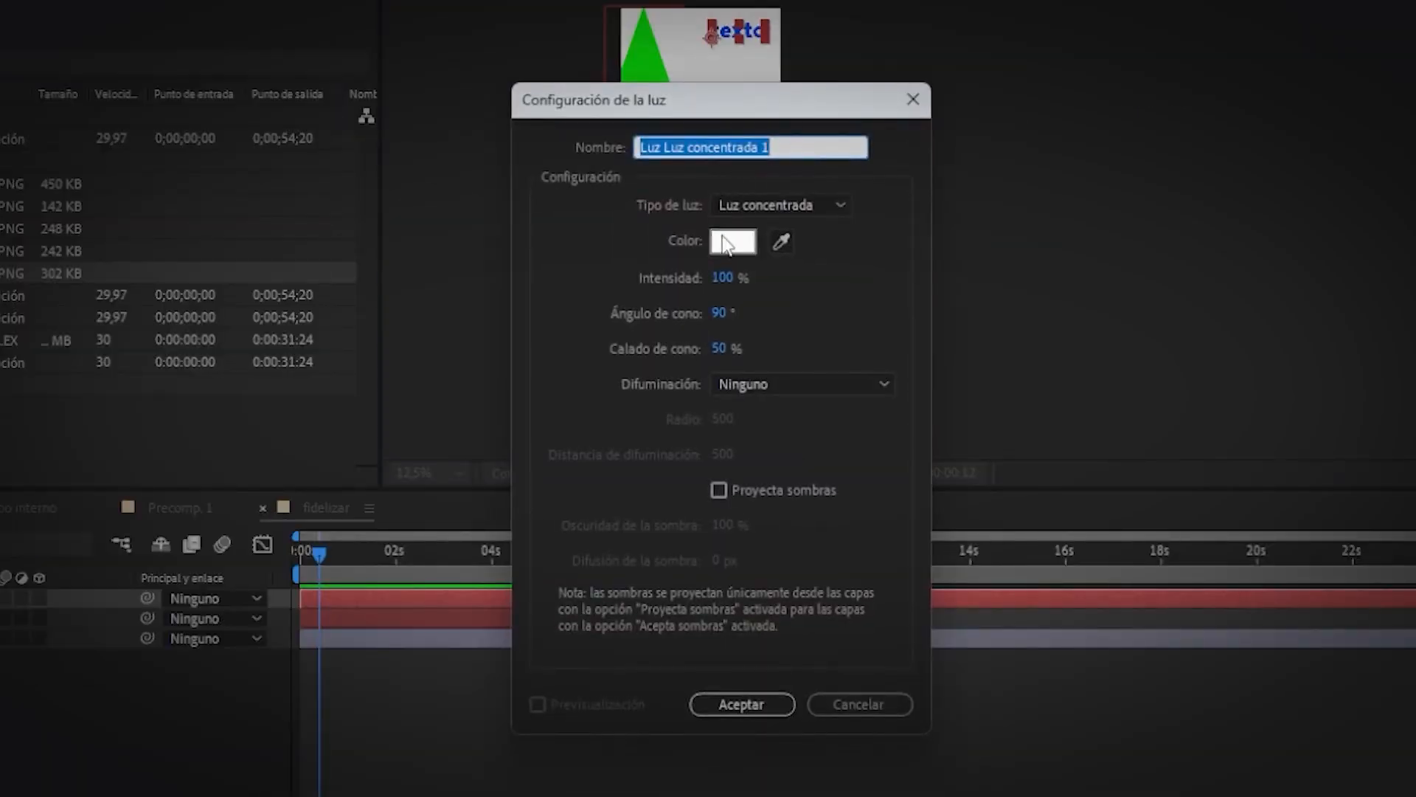
click(774, 207)
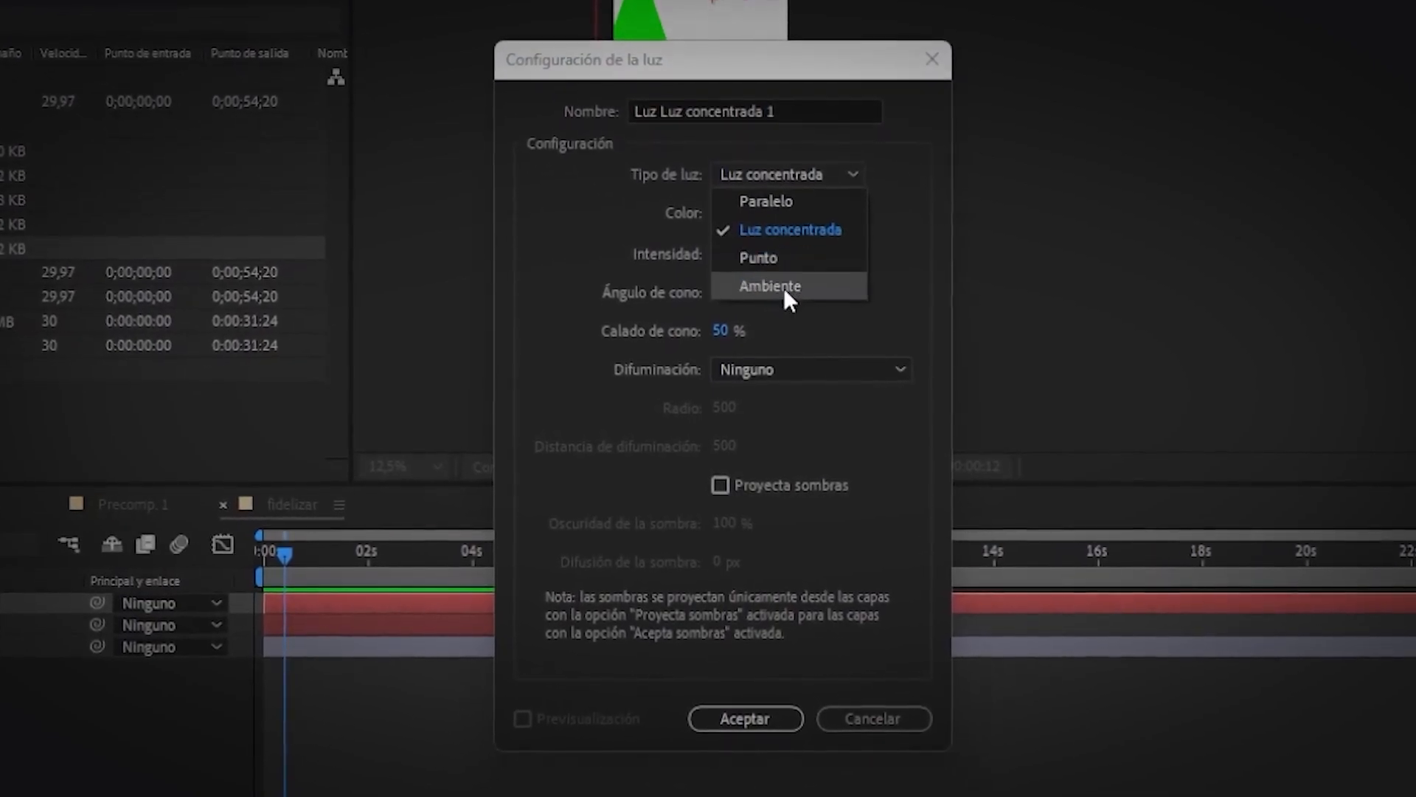
click(825, 51)
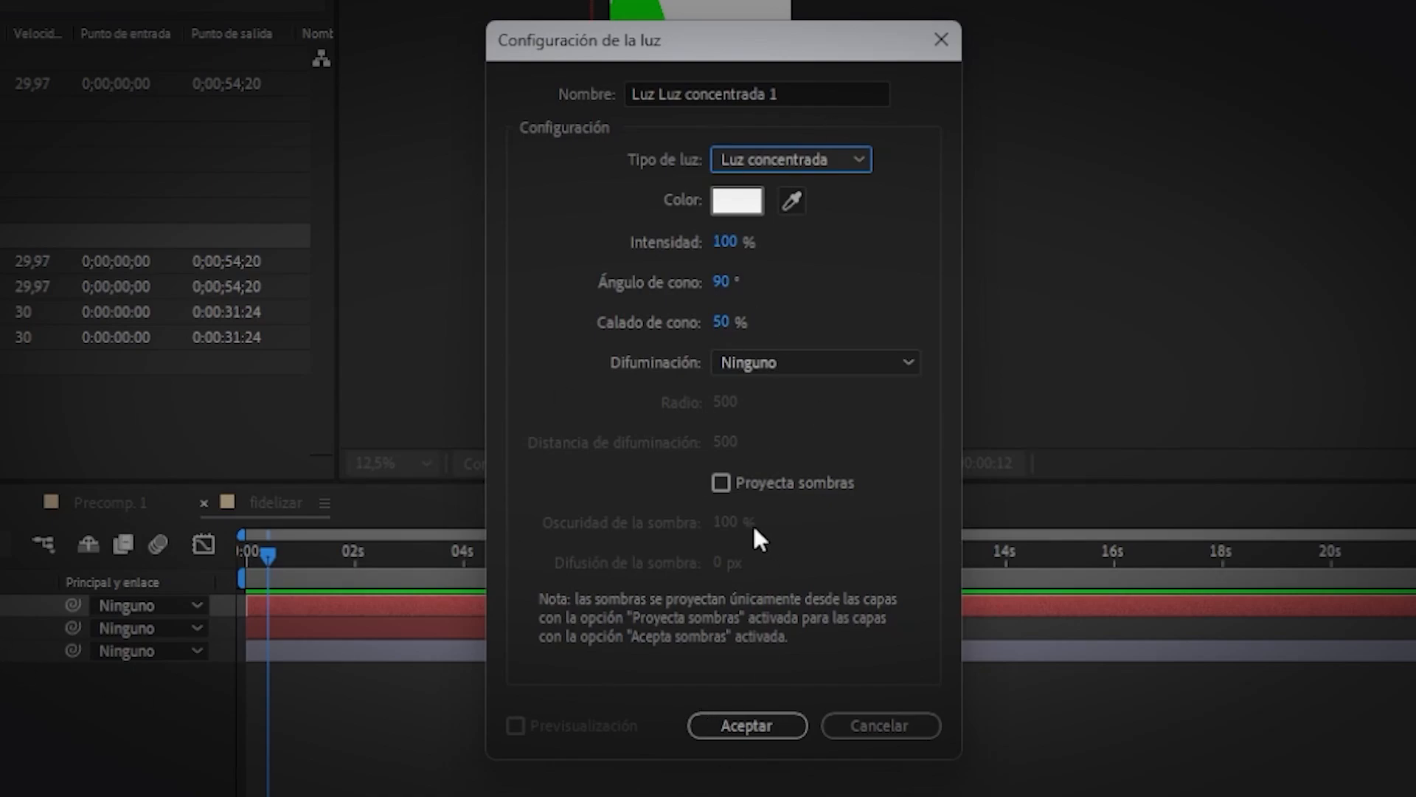
click(720, 483)
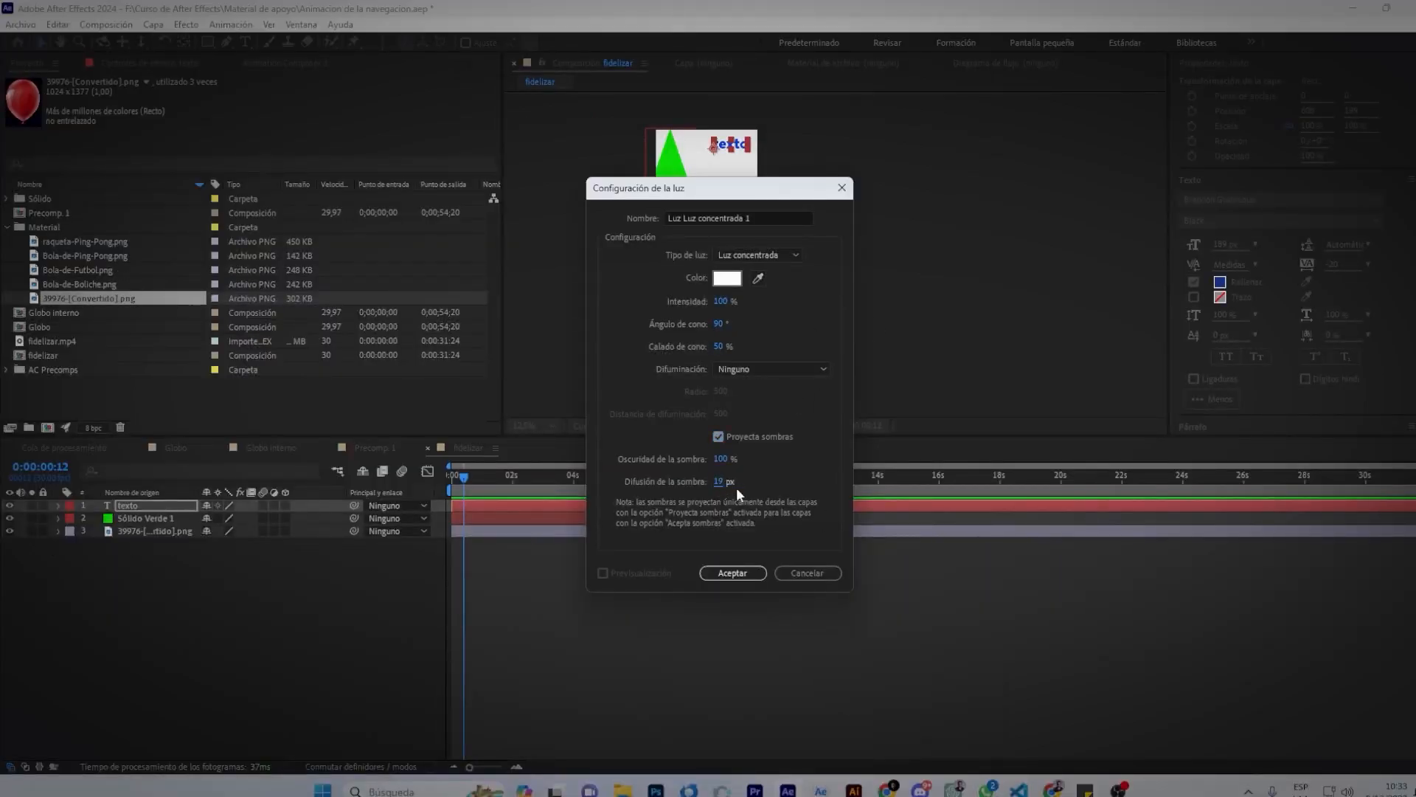
click(733, 573)
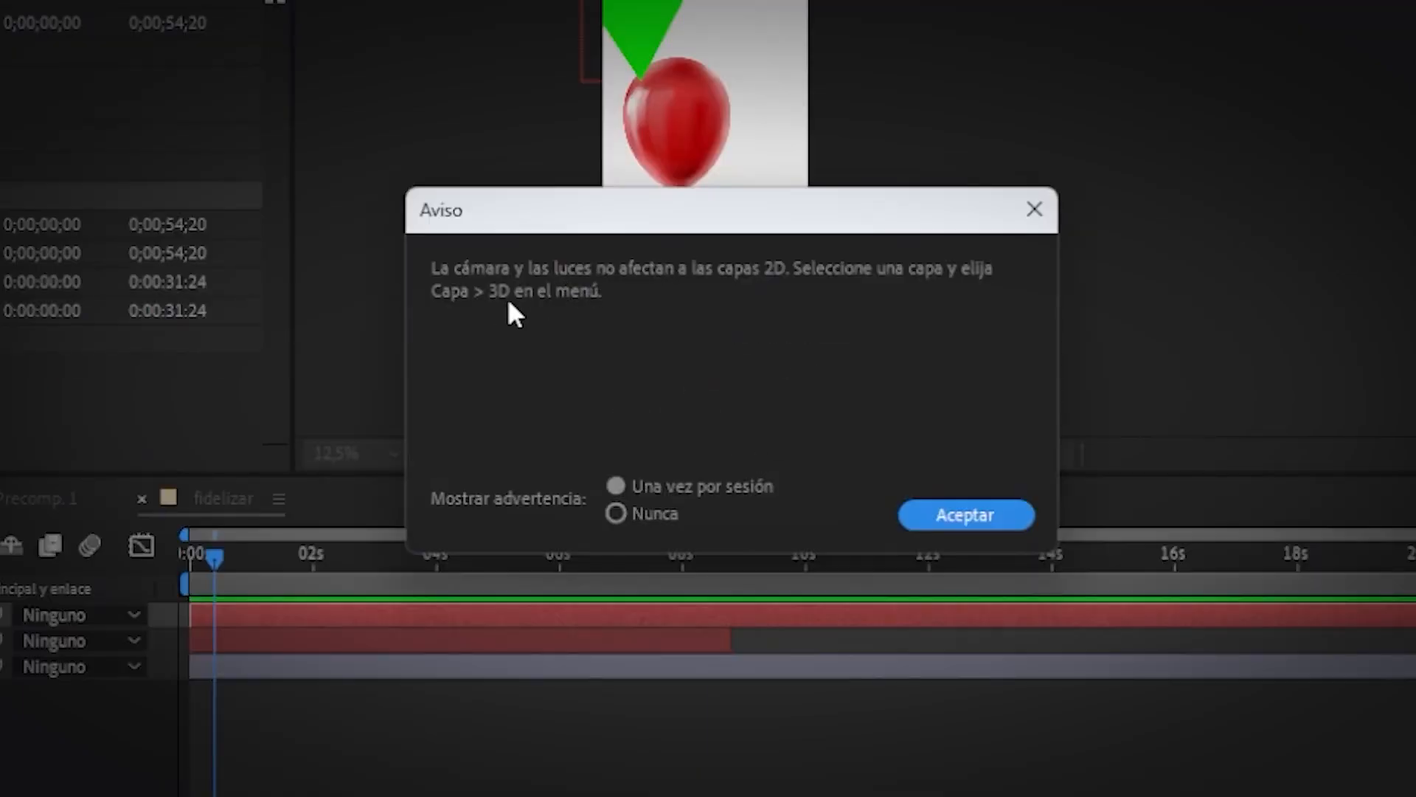
click(979, 510)
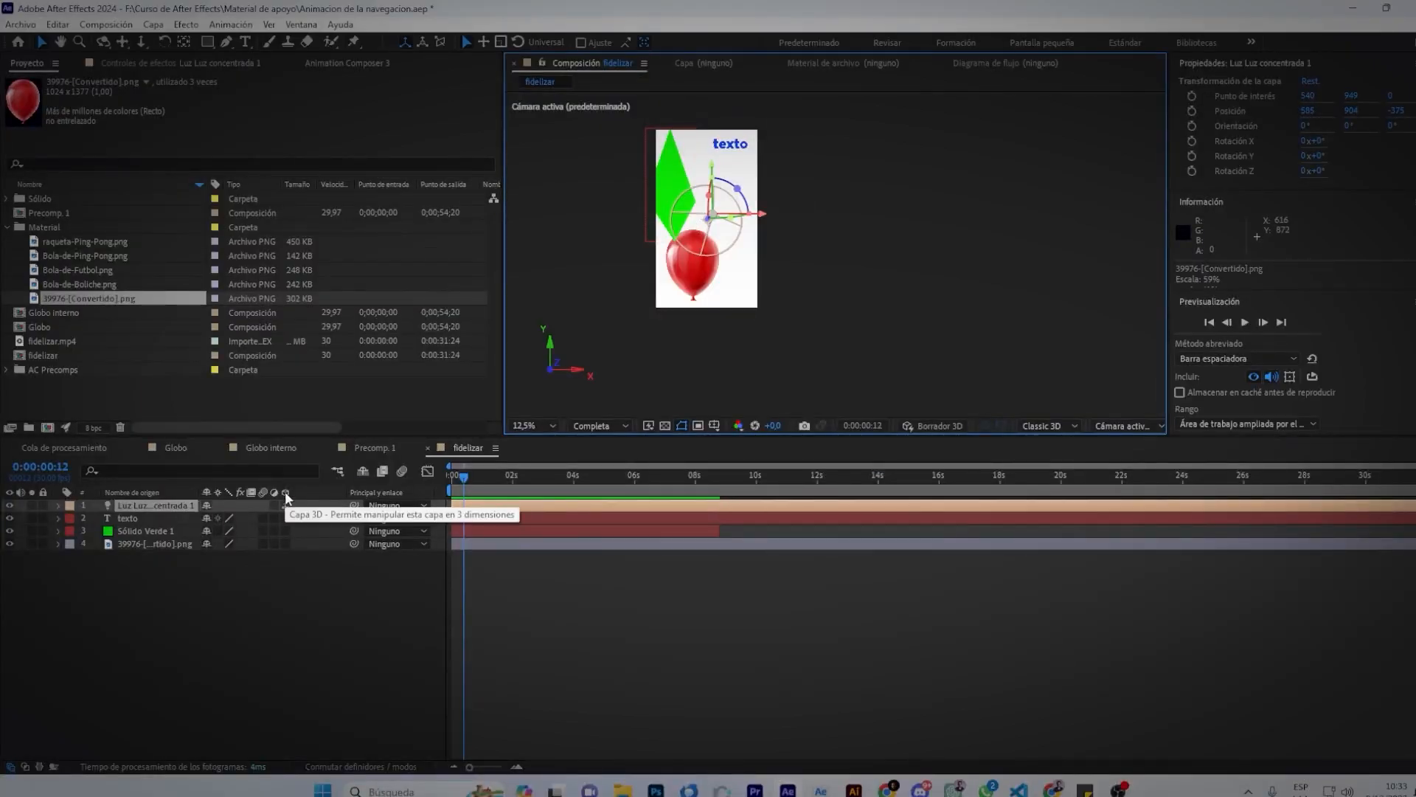
Make texto and the balloon PNG 3D, then move the light up and right.
click(287, 518)
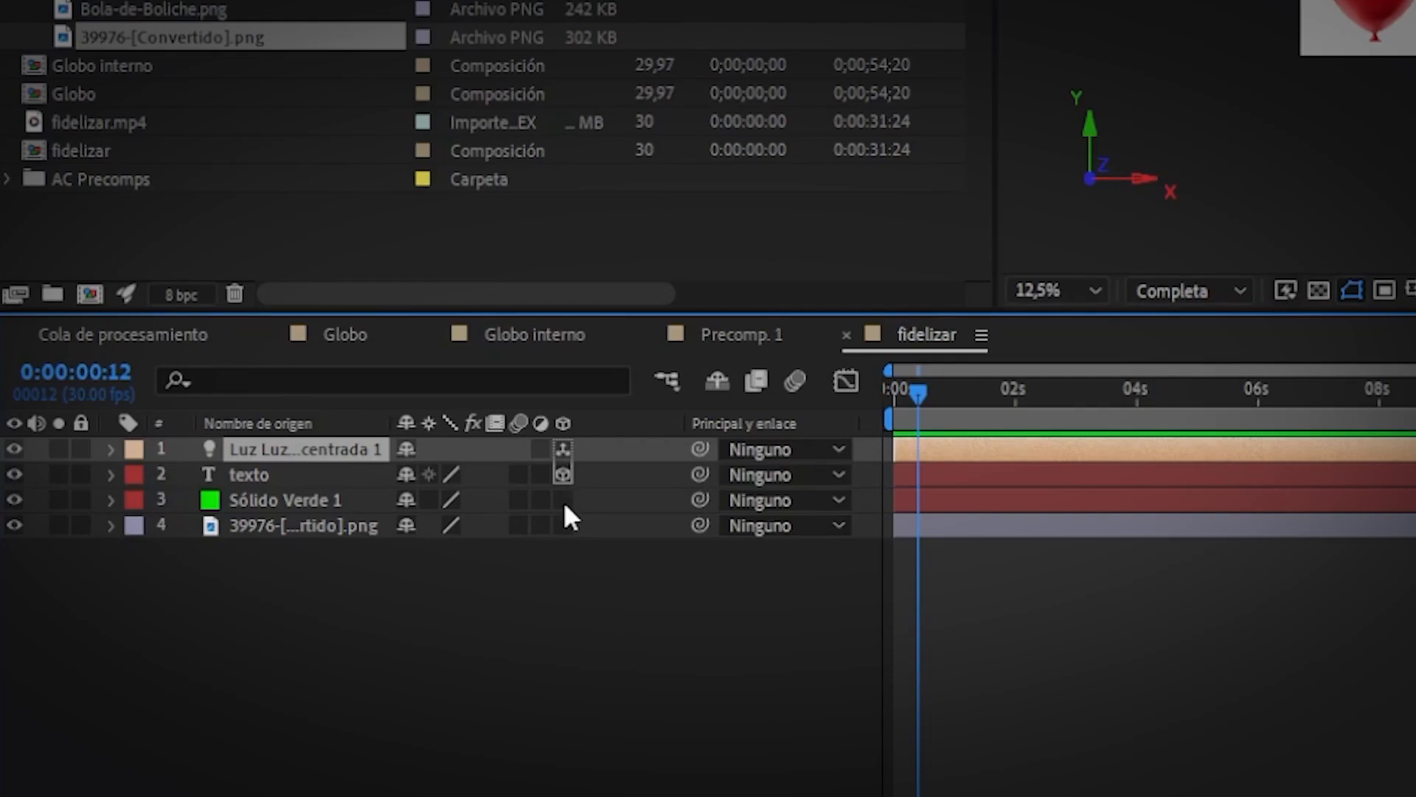
click(564, 531)
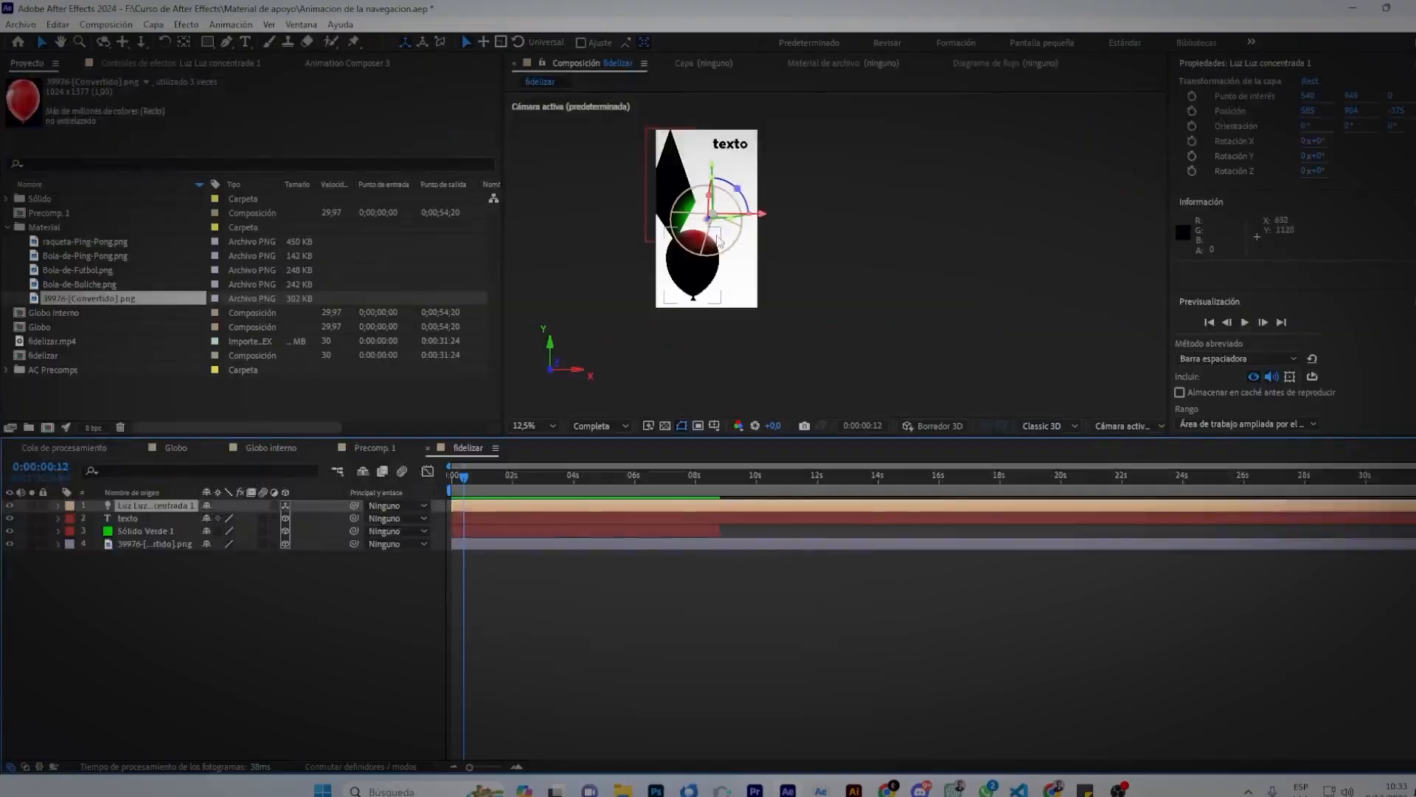
drag(712, 169, 712, 144)
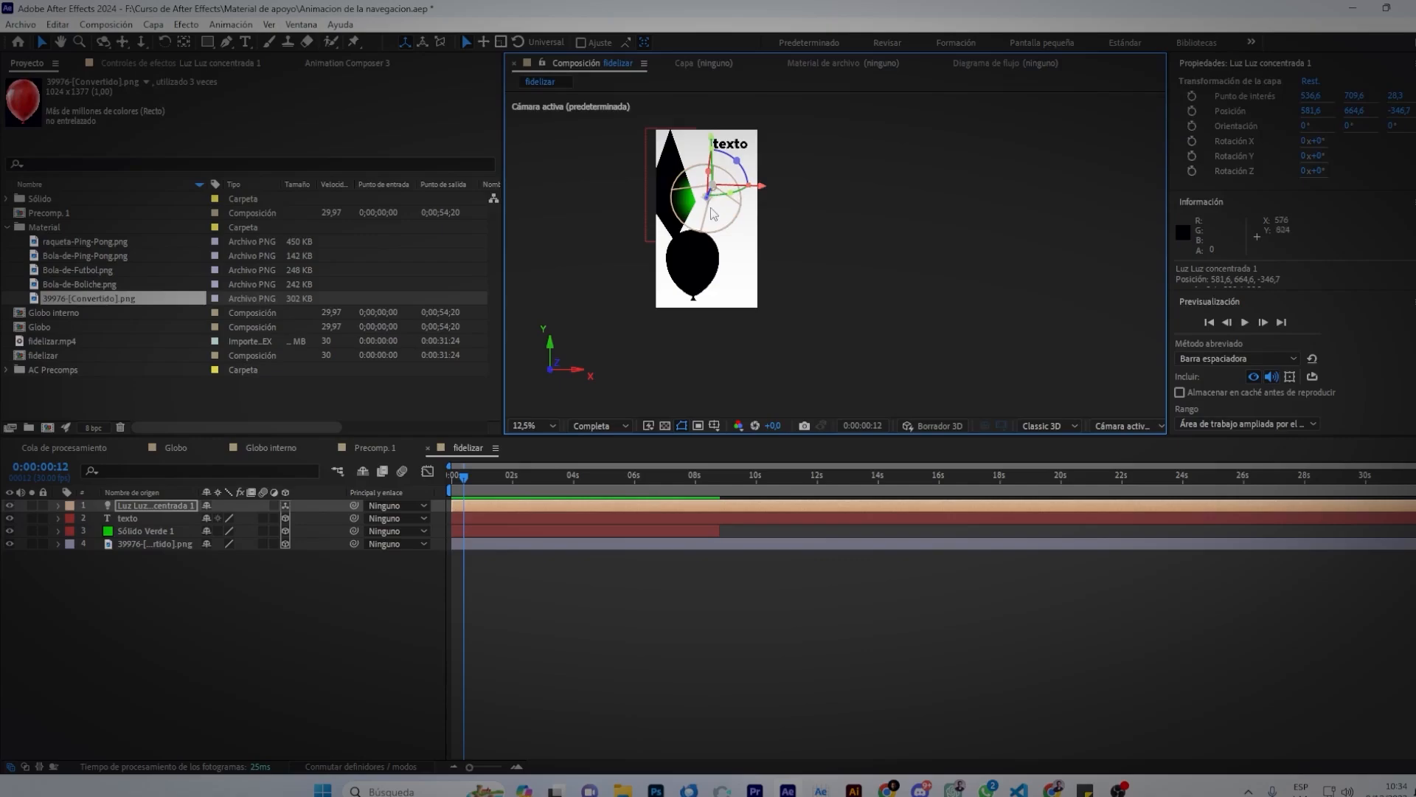
mouse_move(708, 206)
mouse_down()
mouse_move(729, 112)
mouse_move(725, 187)
mouse_up()
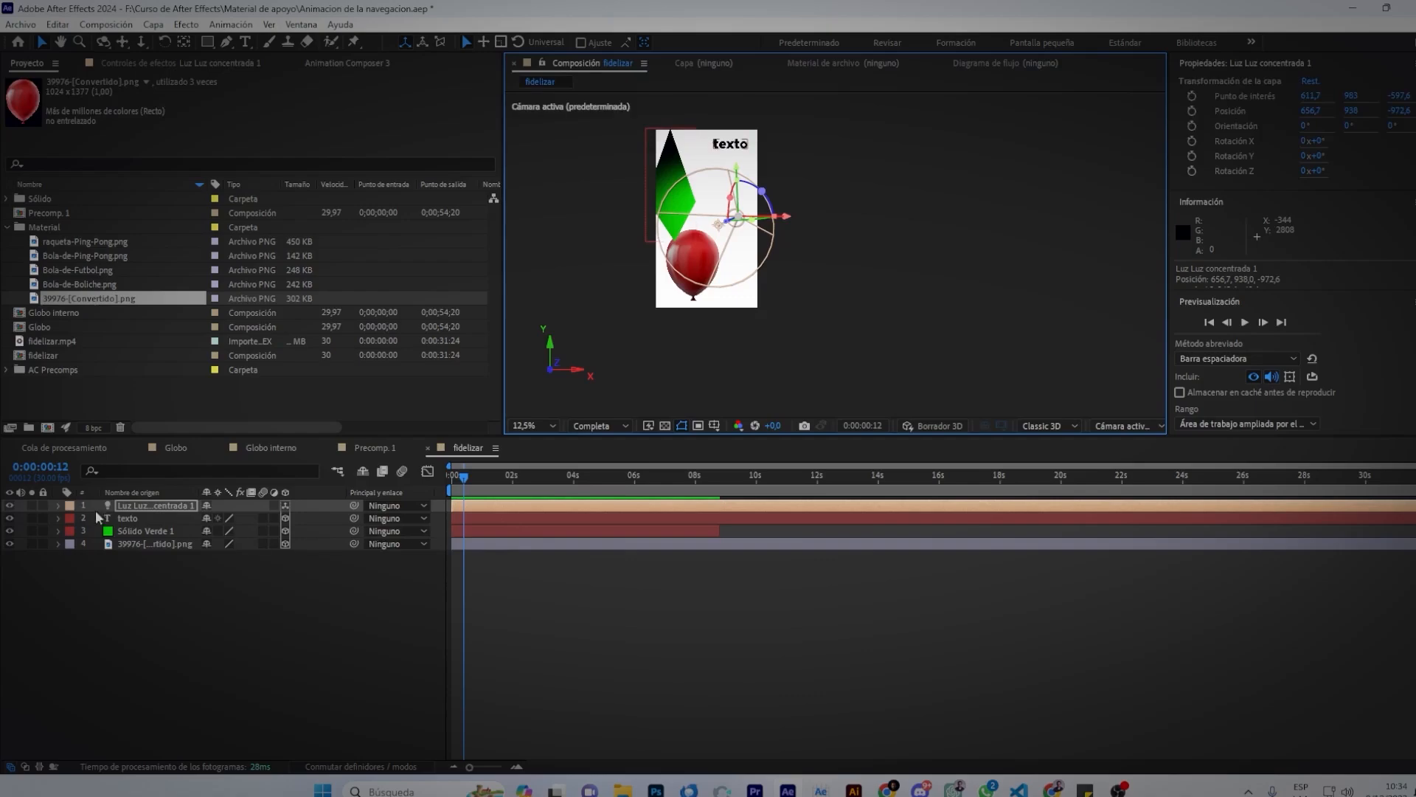
Lower the light intensity to 82%, switch it to a point light and shift it left.
click(58, 505)
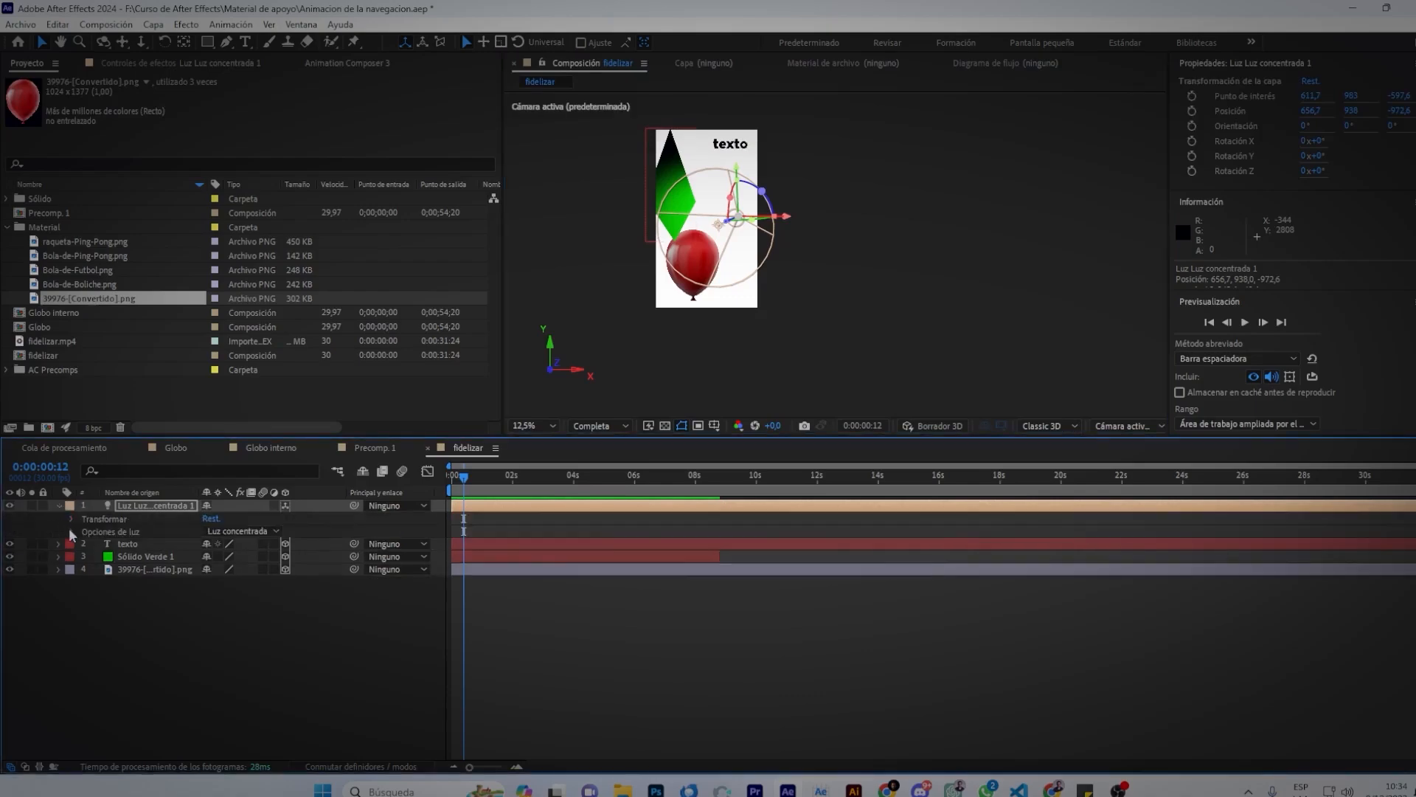
click(72, 531)
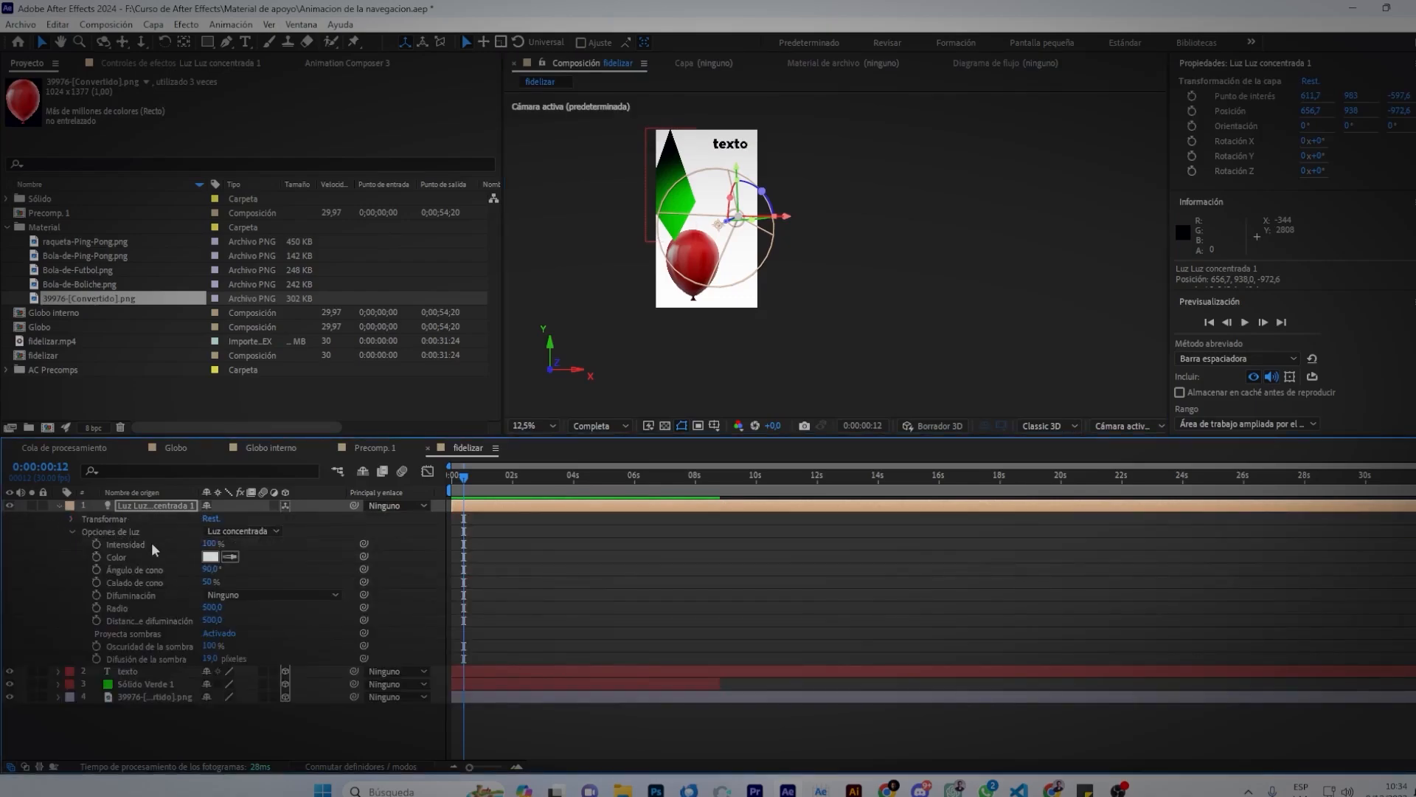
mouse_move(210, 543)
mouse_down()
mouse_move(127, 573)
mouse_move(209, 568)
mouse_up()
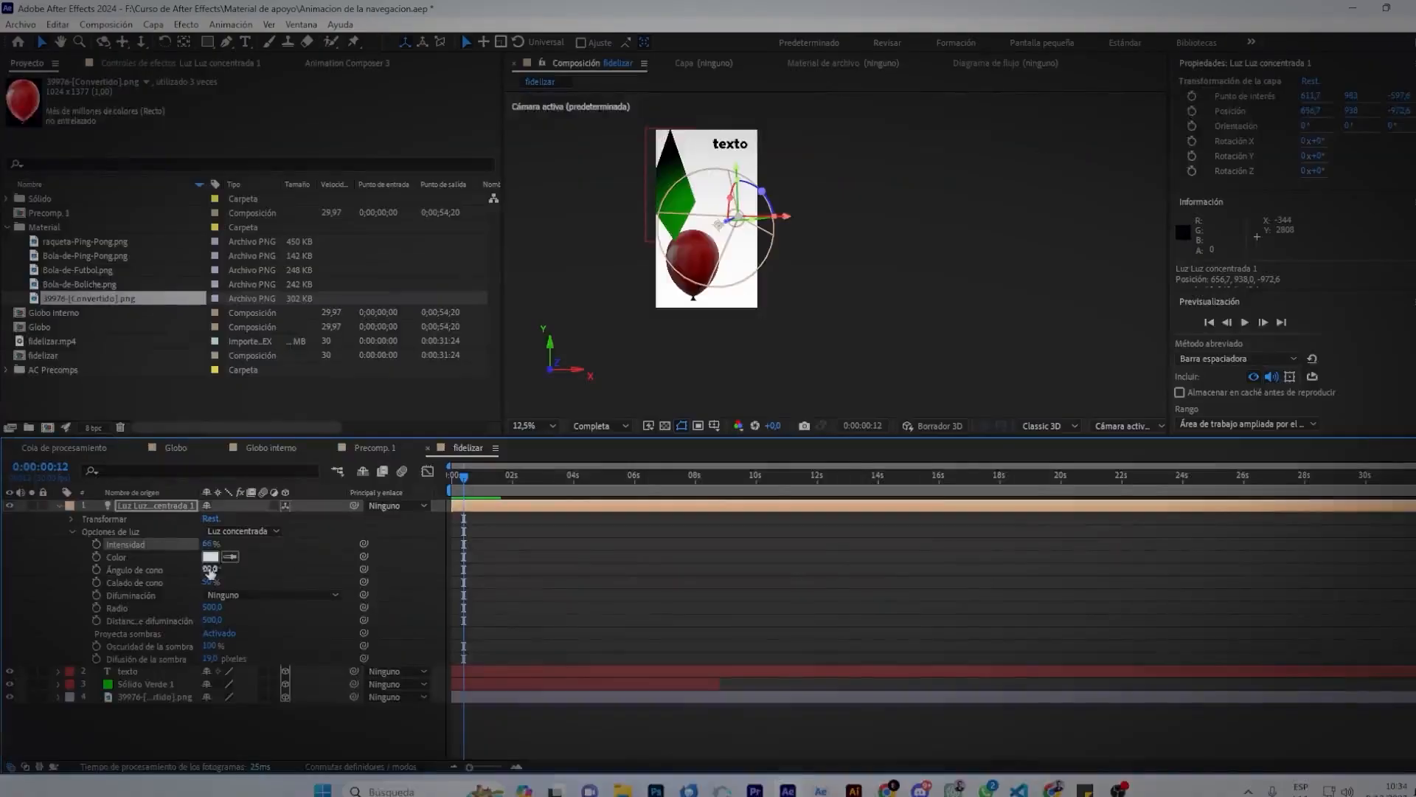
click(236, 531)
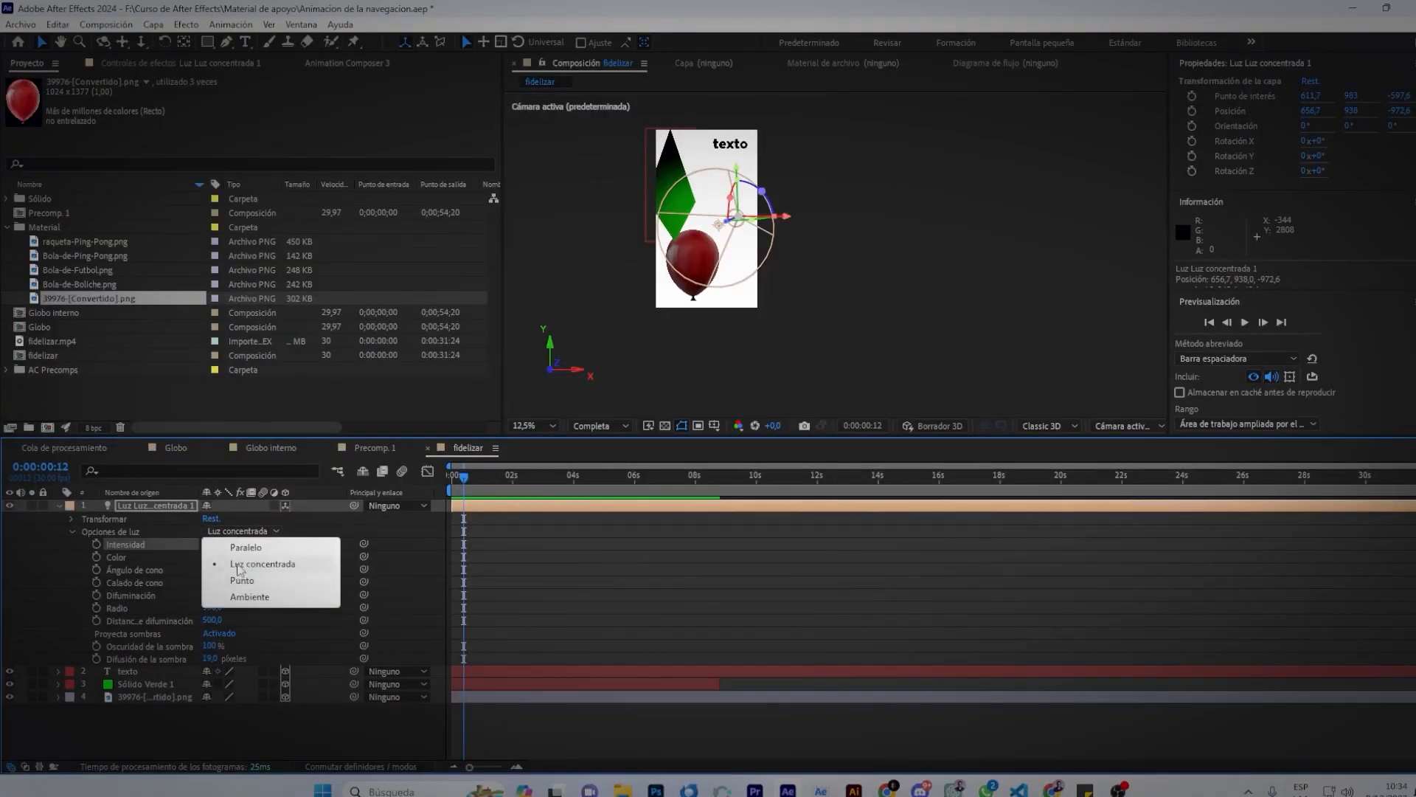
click(238, 588)
drag(793, 215, 744, 215)
Try an ambient light at 38%, then settle on a parallel light at 120% intensity.
click(227, 532)
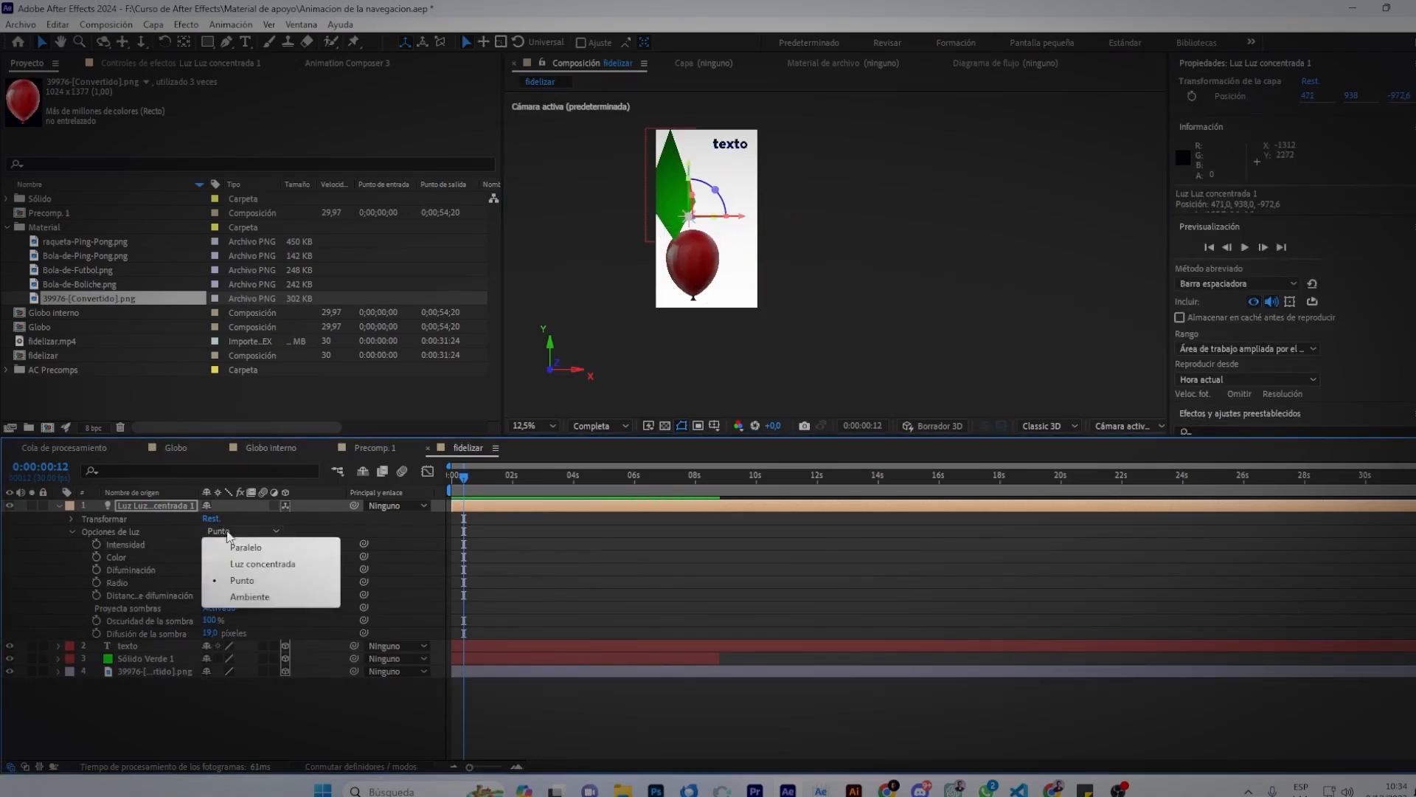
click(240, 597)
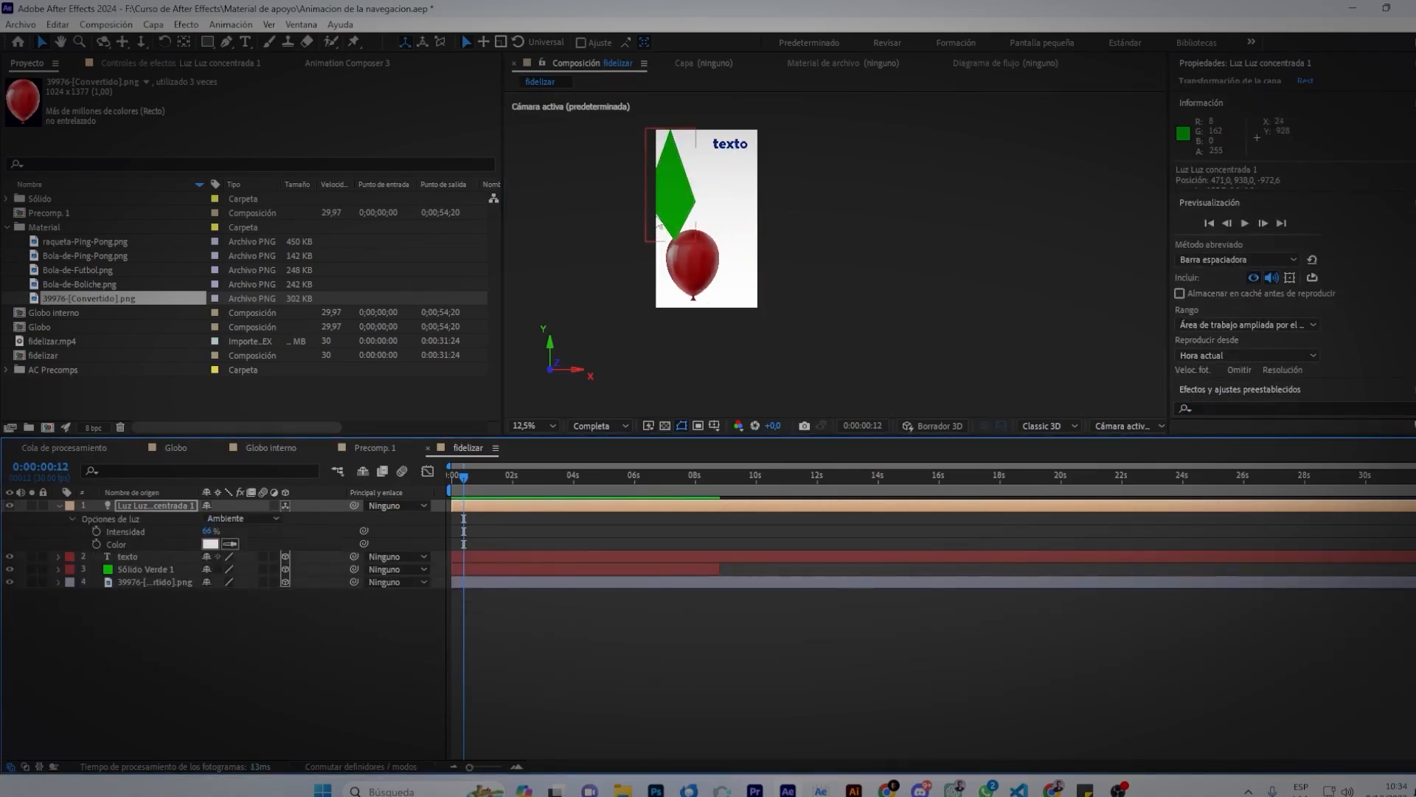
mouse_move(207, 532)
mouse_down()
mouse_move(228, 532)
mouse_move(179, 533)
mouse_up()
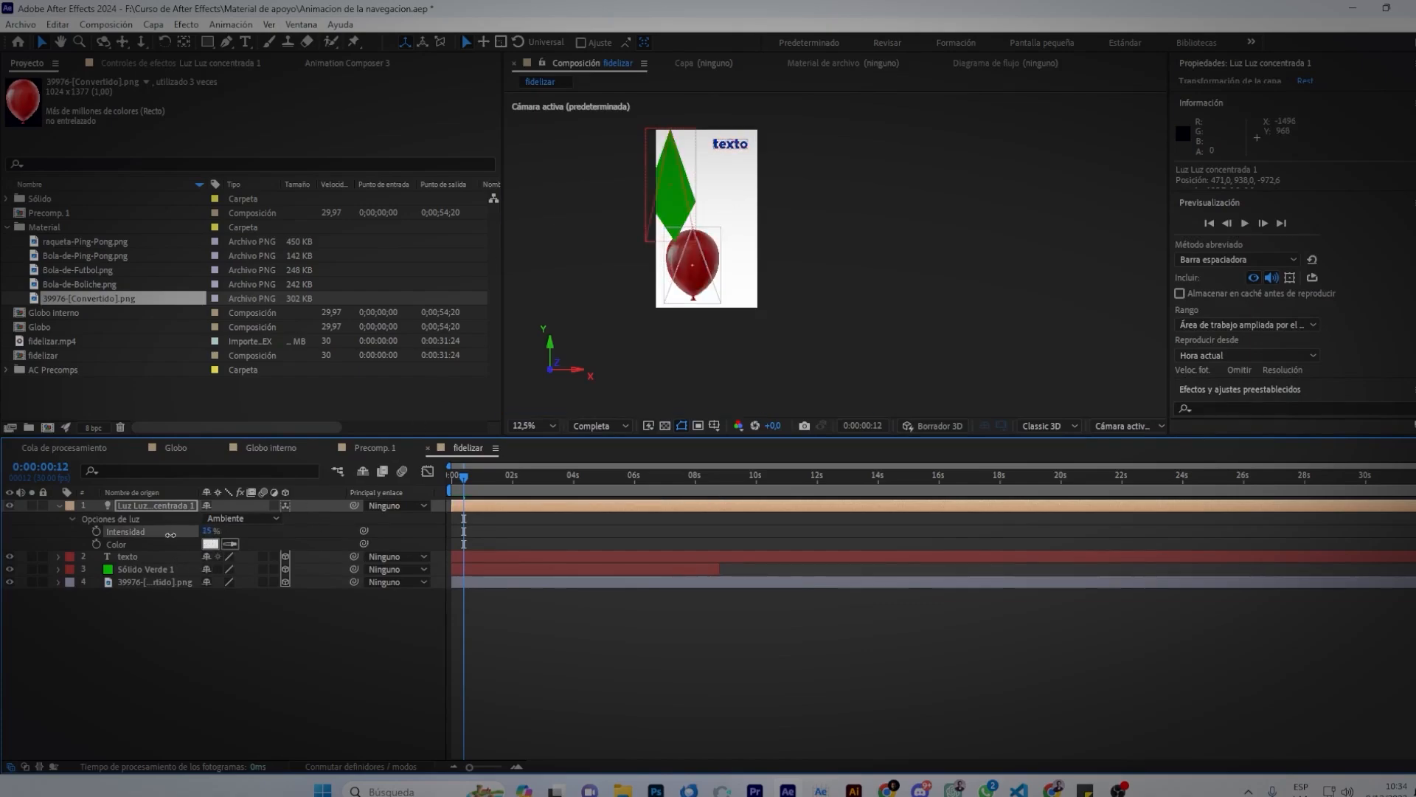
click(242, 518)
click(234, 535)
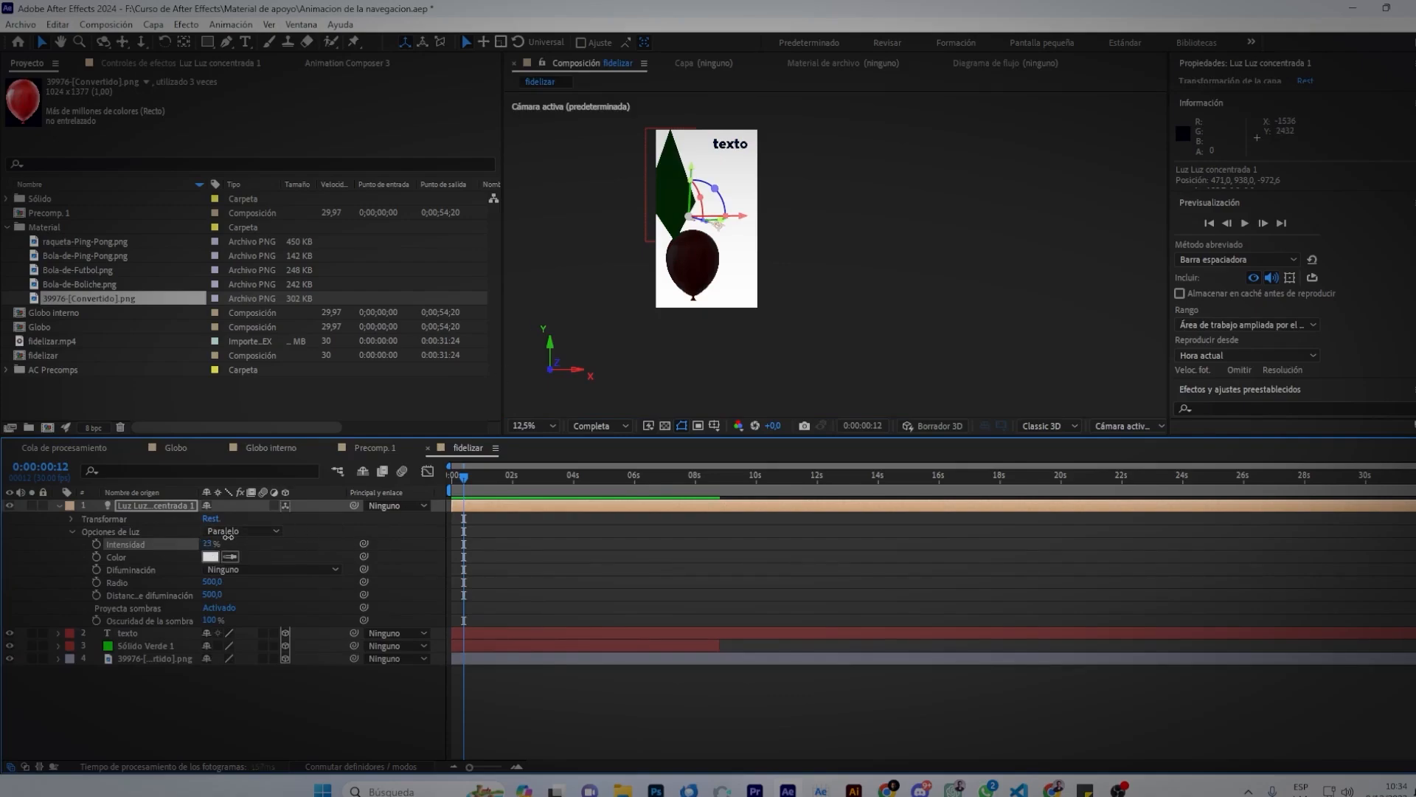
mouse_move(228, 536)
mouse_down()
mouse_move(274, 531)
mouse_move(249, 528)
mouse_up()
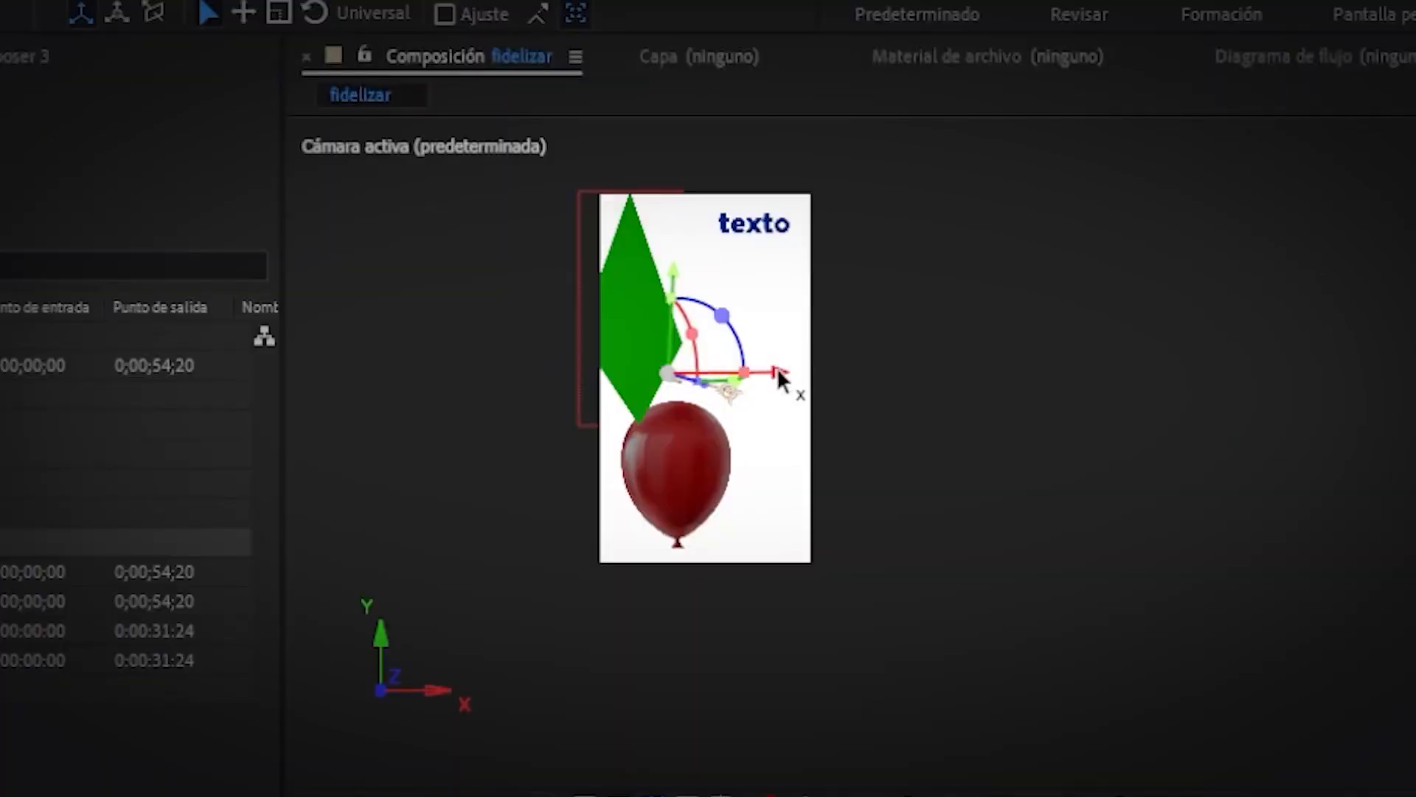
Move the parallel light down-right and aim its target up beside the balloon.
mouse_move(782, 373)
mouse_down()
mouse_move(861, 336)
mouse_move(782, 350)
mouse_up()
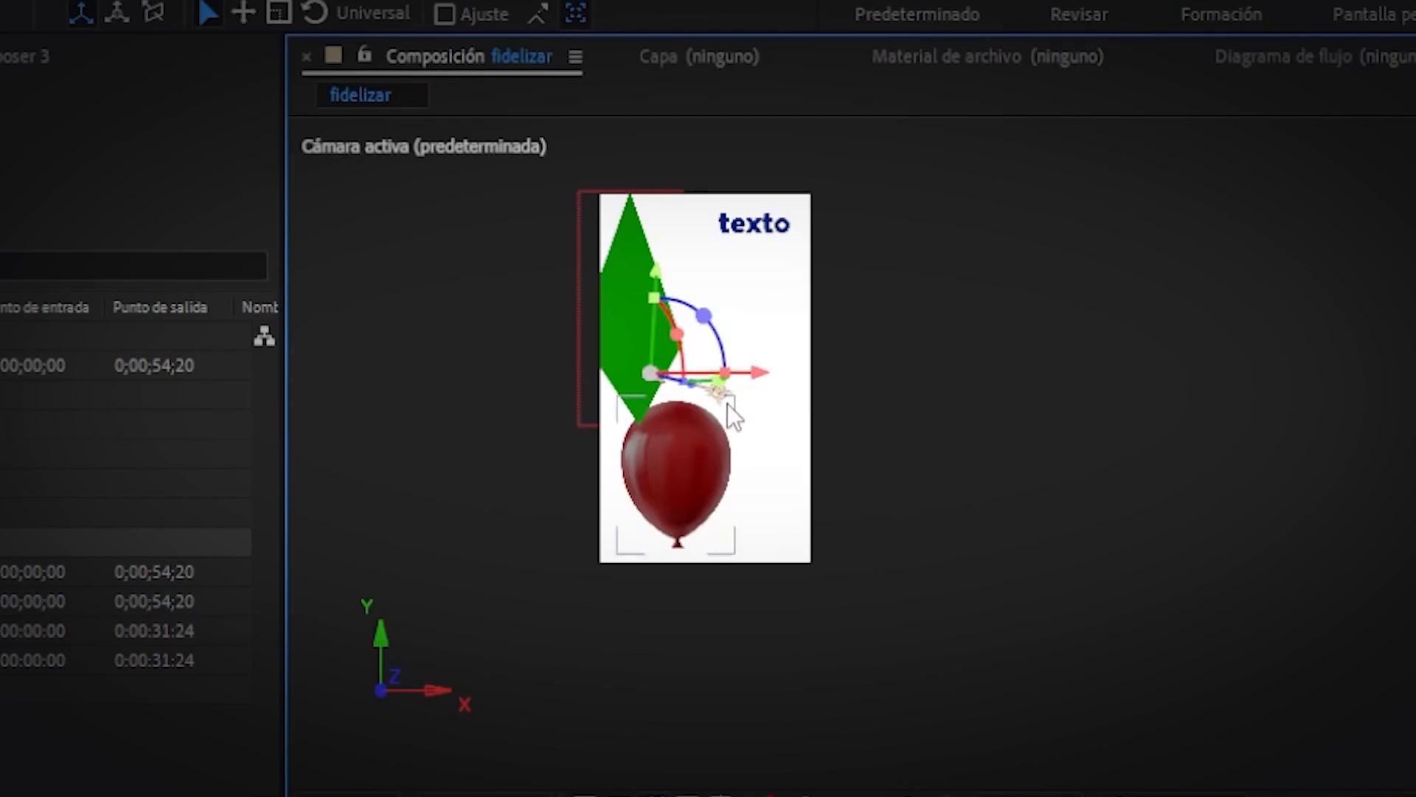
drag(716, 391, 636, 503)
click(710, 344)
drag(655, 380, 758, 505)
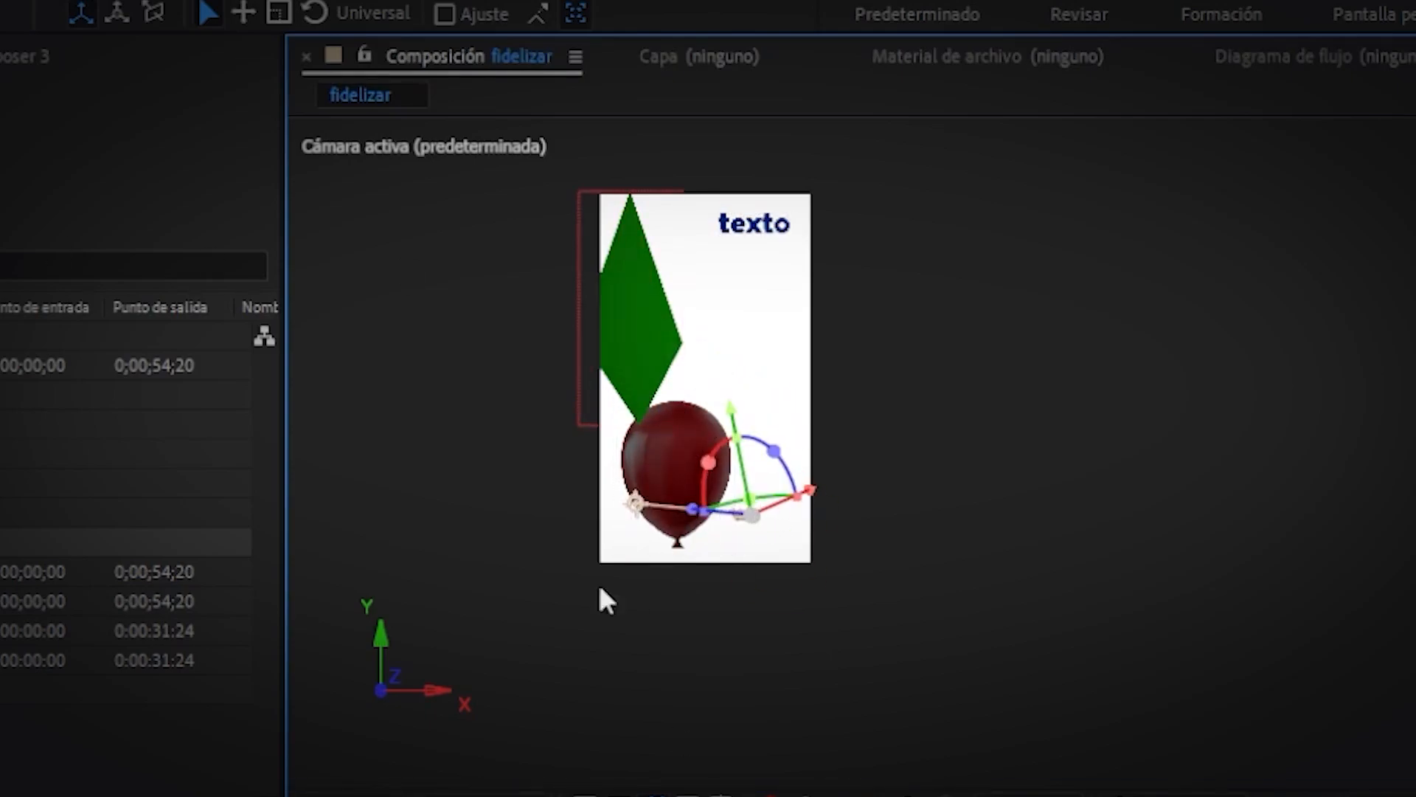
drag(635, 504, 766, 410)
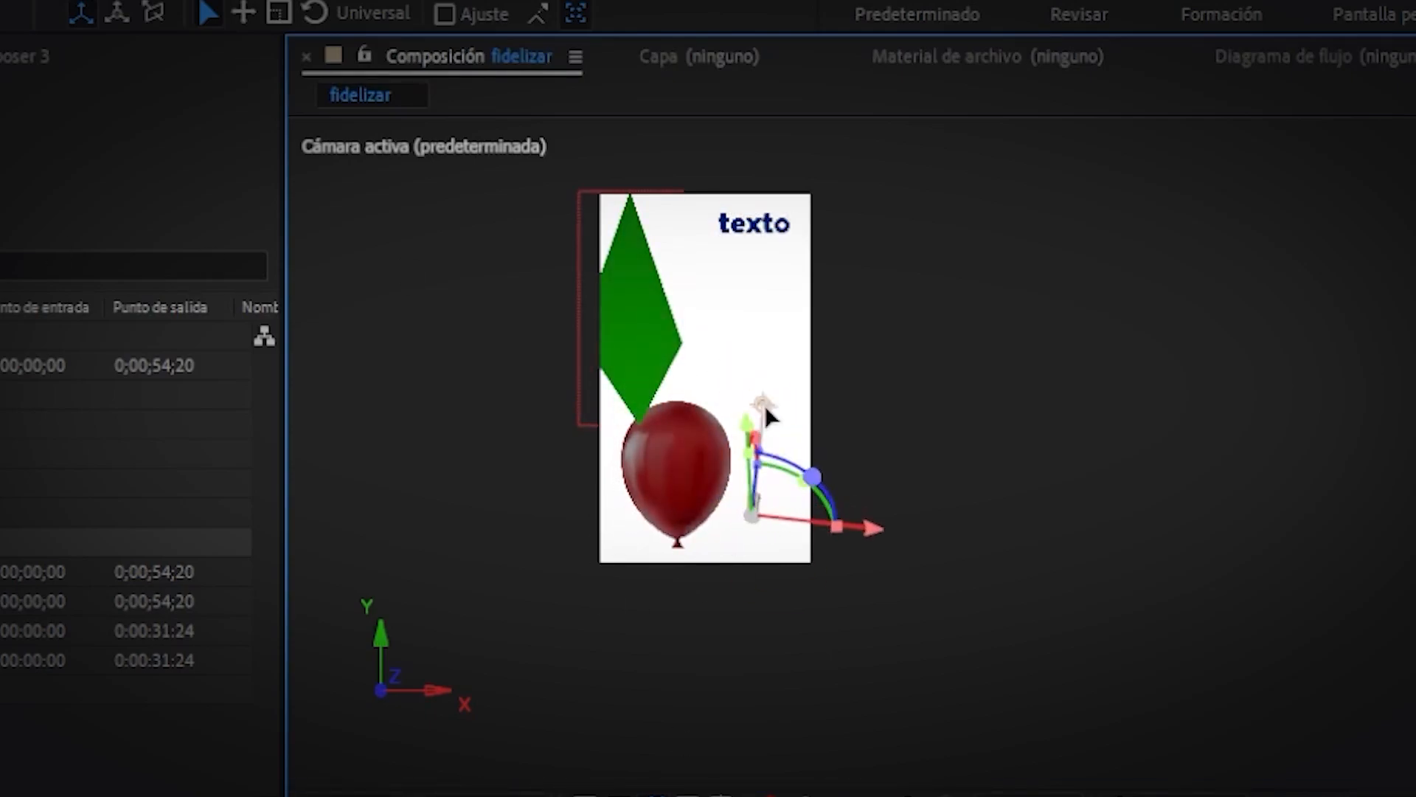
click(644, 384)
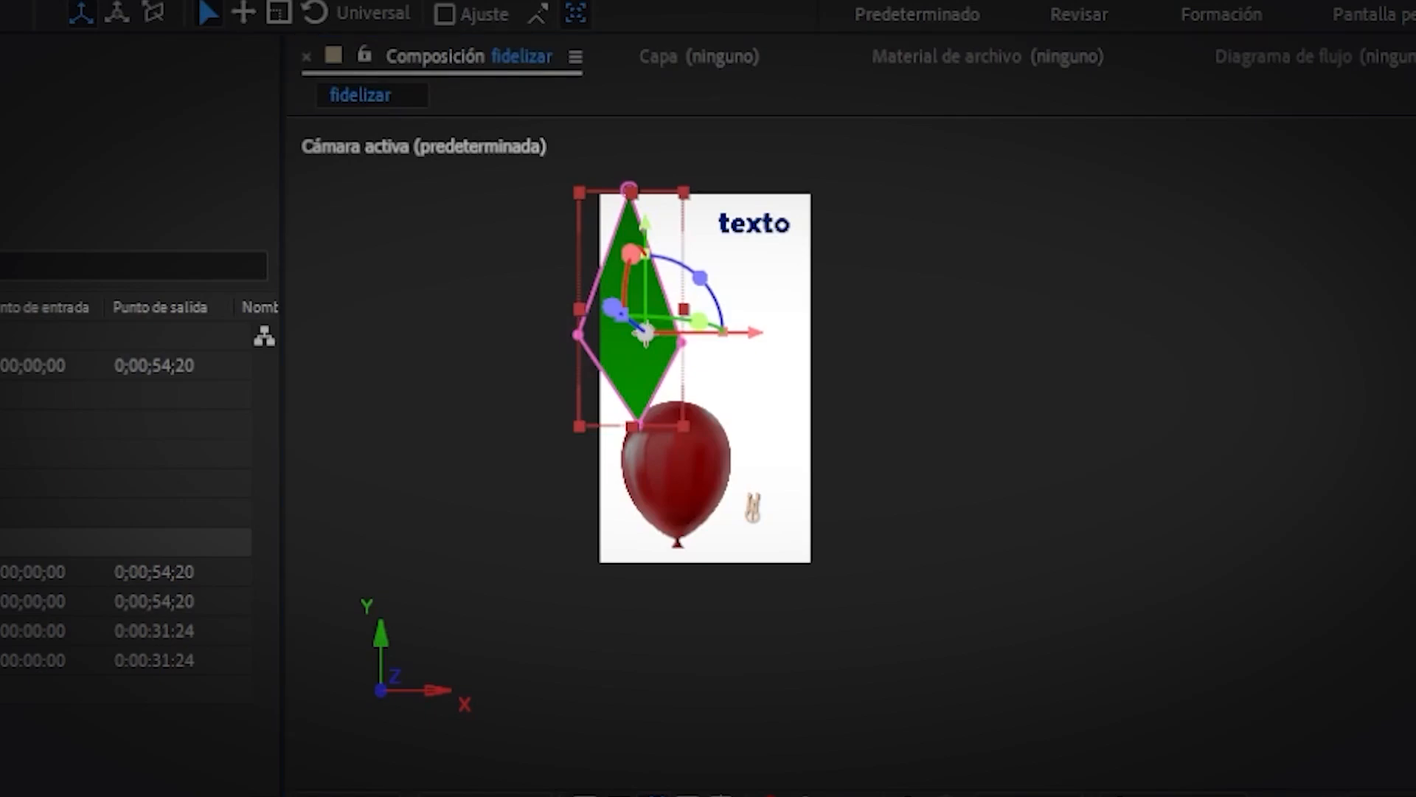
click(1015, 348)
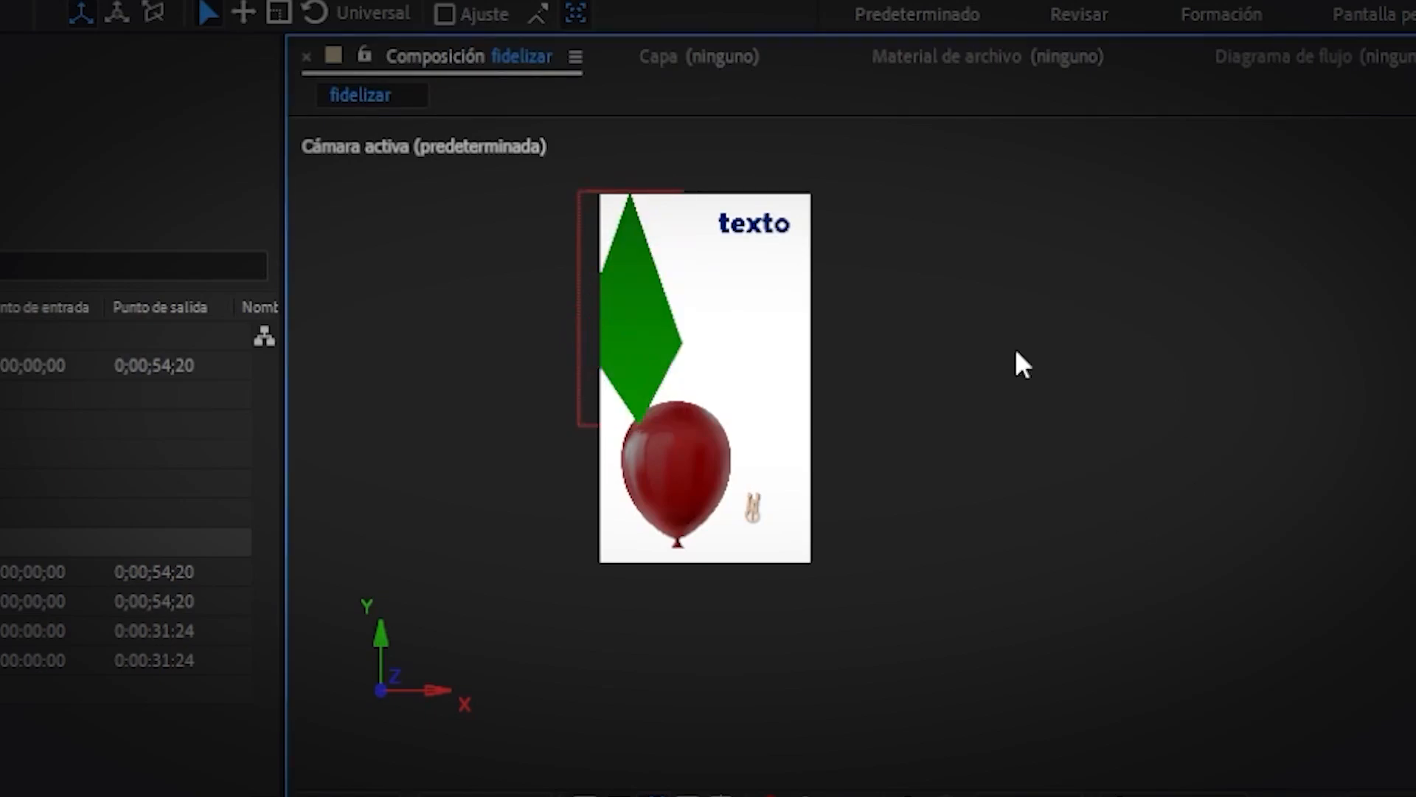
click(1128, 426)
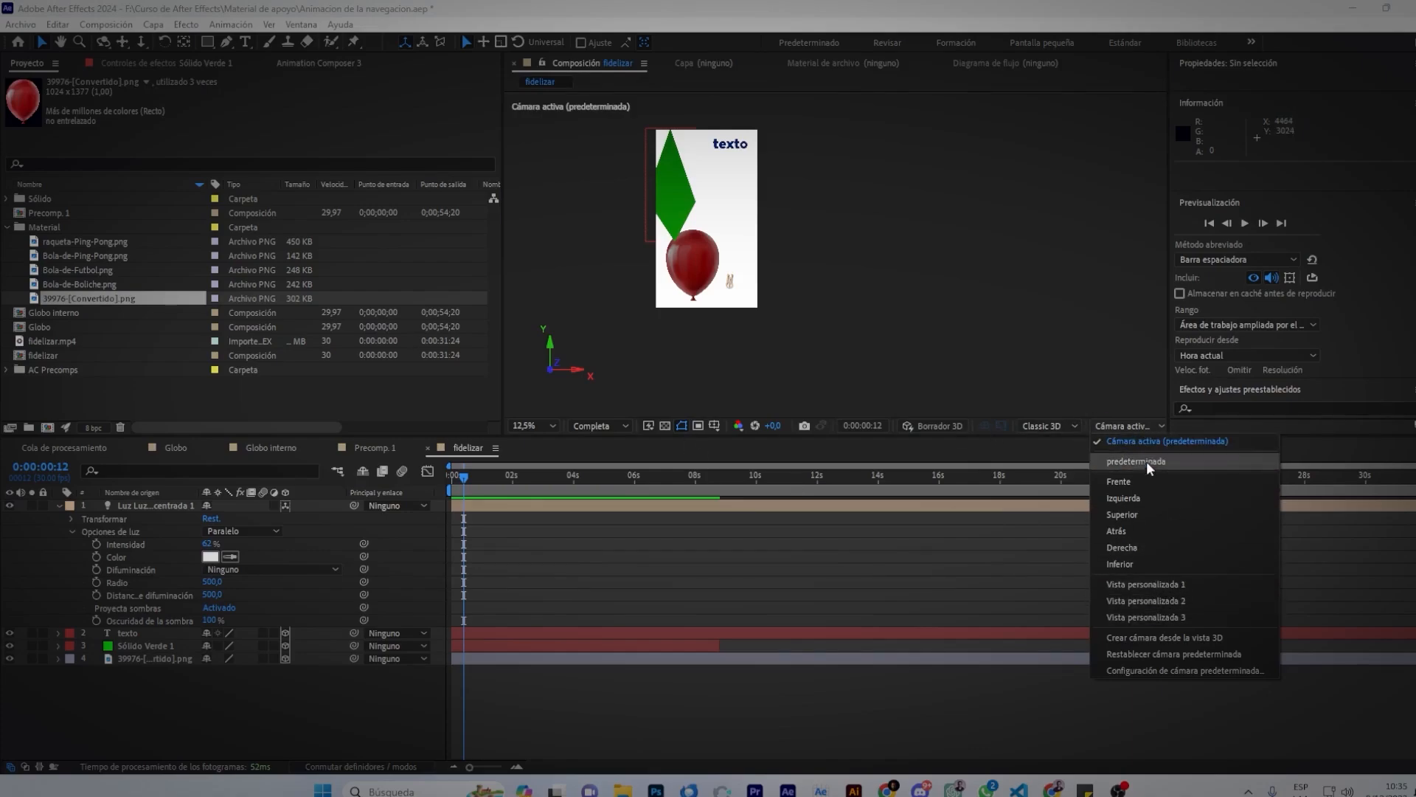
Switch the viewer to Custom View 1, keeping the Classic 3D renderer.
click(1154, 579)
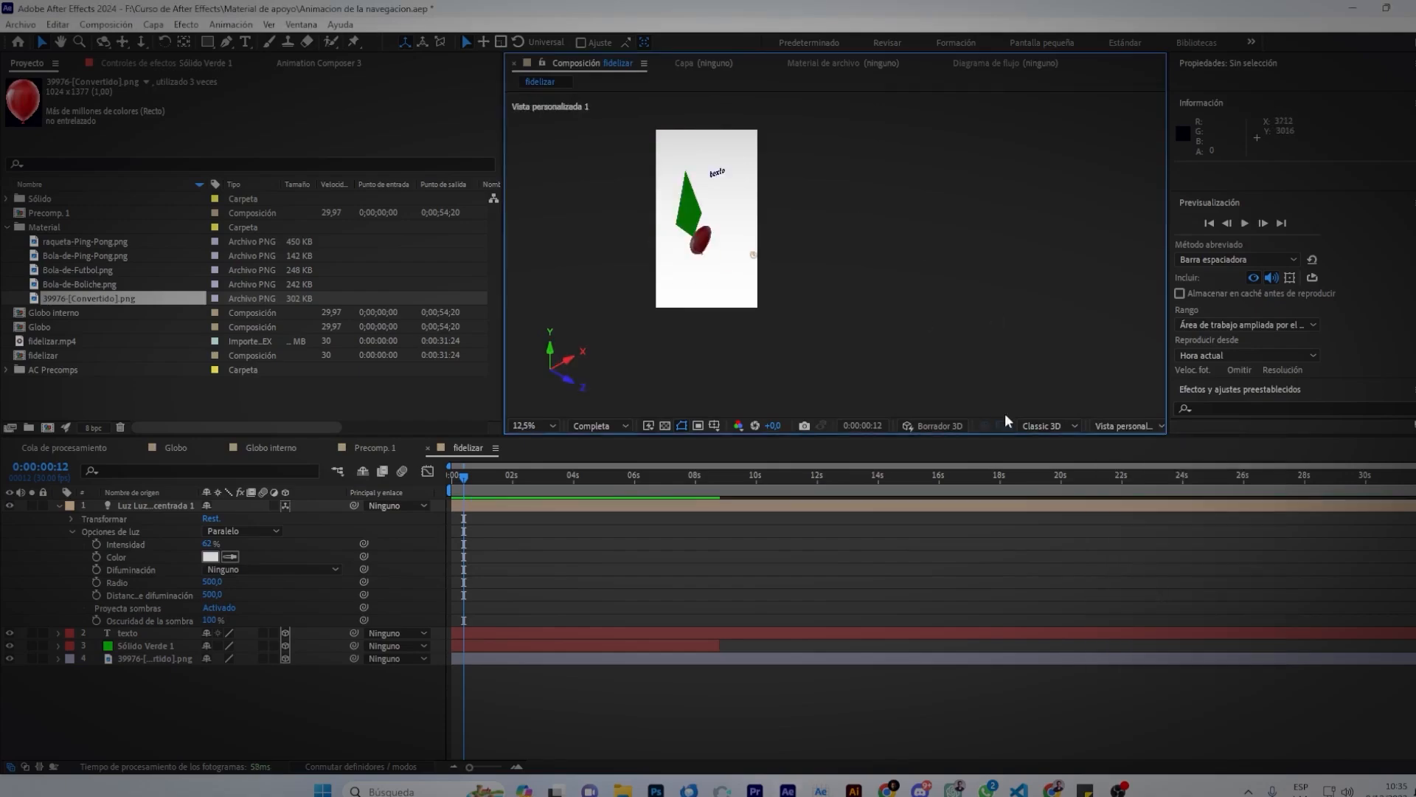
click(1062, 426)
click(1065, 427)
Widen the composition area and use a 2 Views side-by-side layout.
drag(1169, 405, 1270, 405)
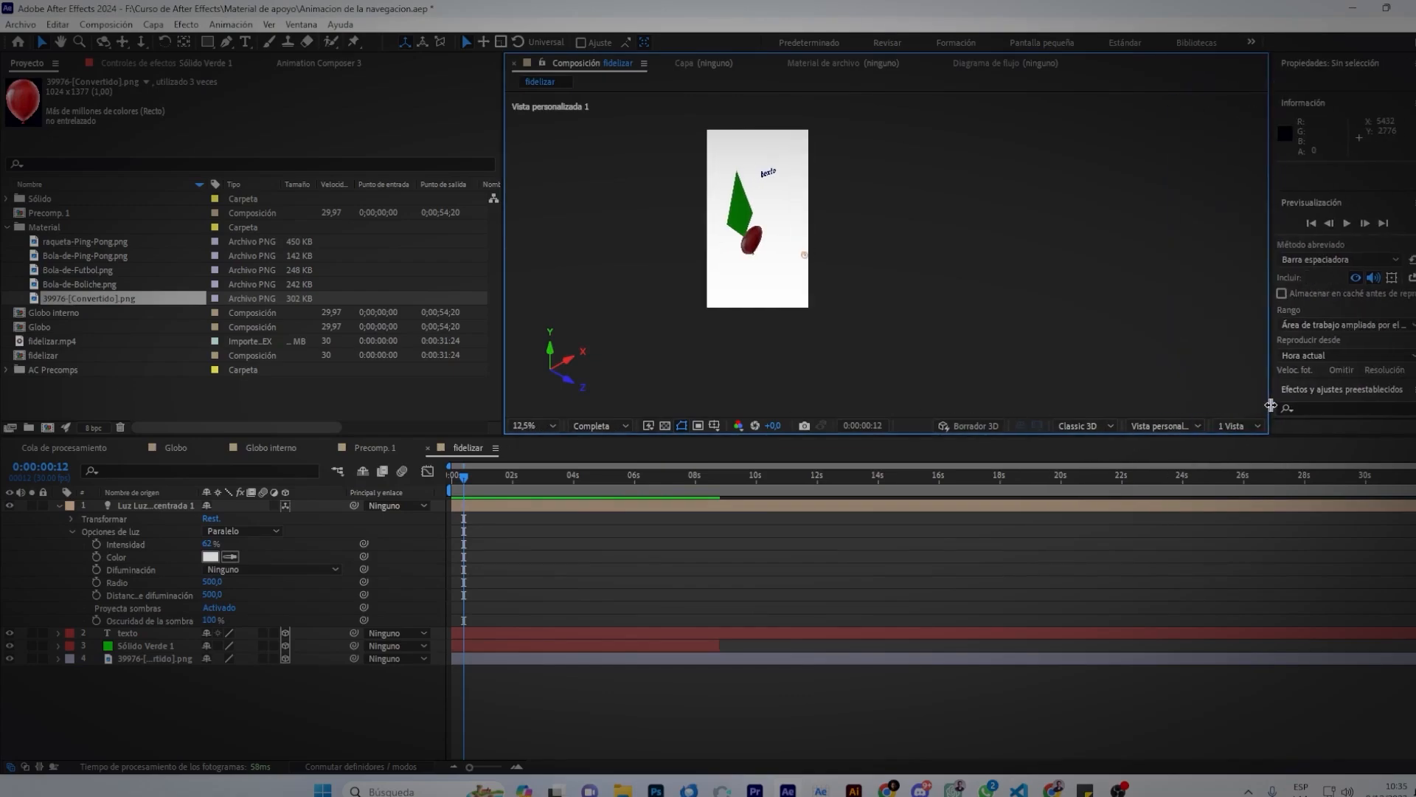
click(1258, 425)
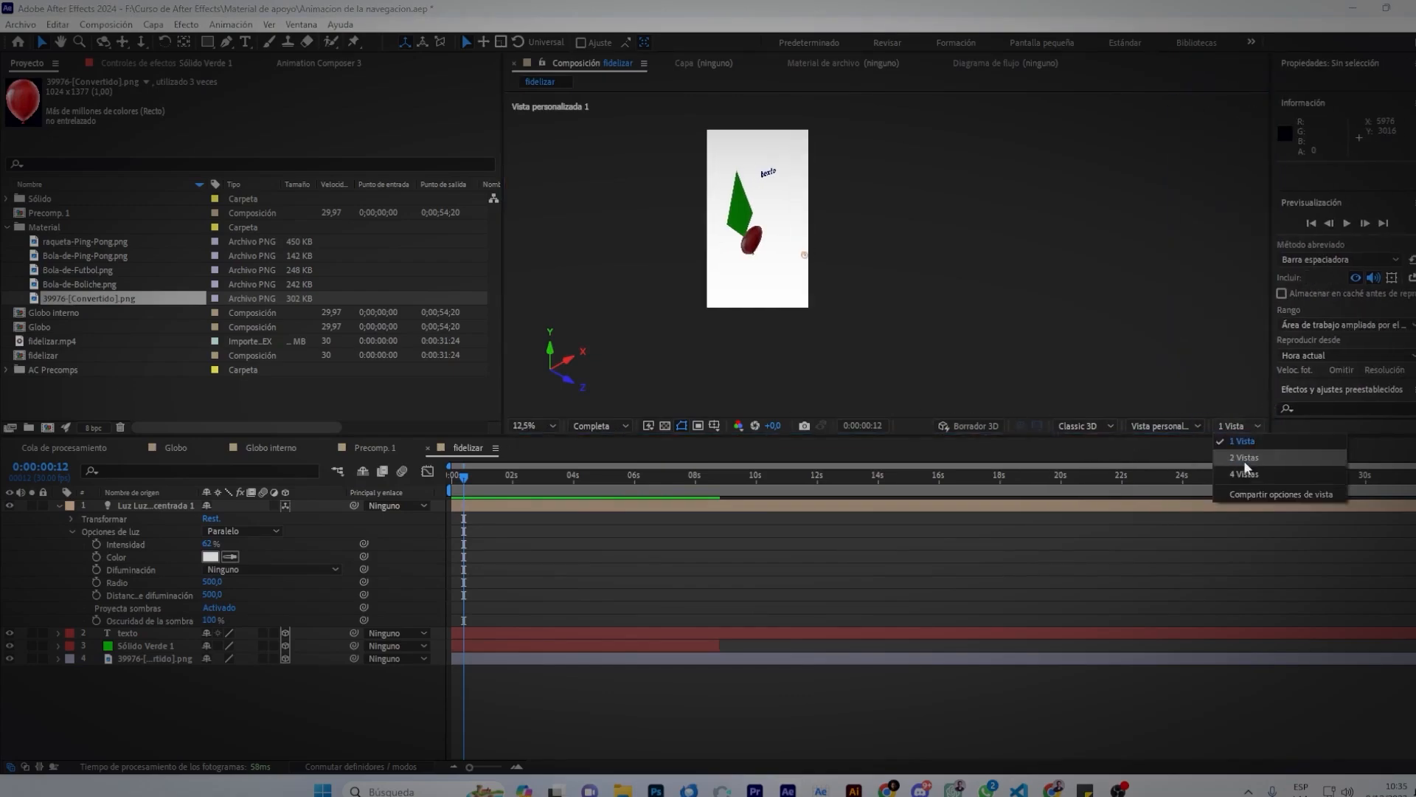
click(1244, 458)
drag(955, 263, 981, 288)
scroll(723, 257, down, 1)
scroll(723, 257, up, 1)
click(943, 221)
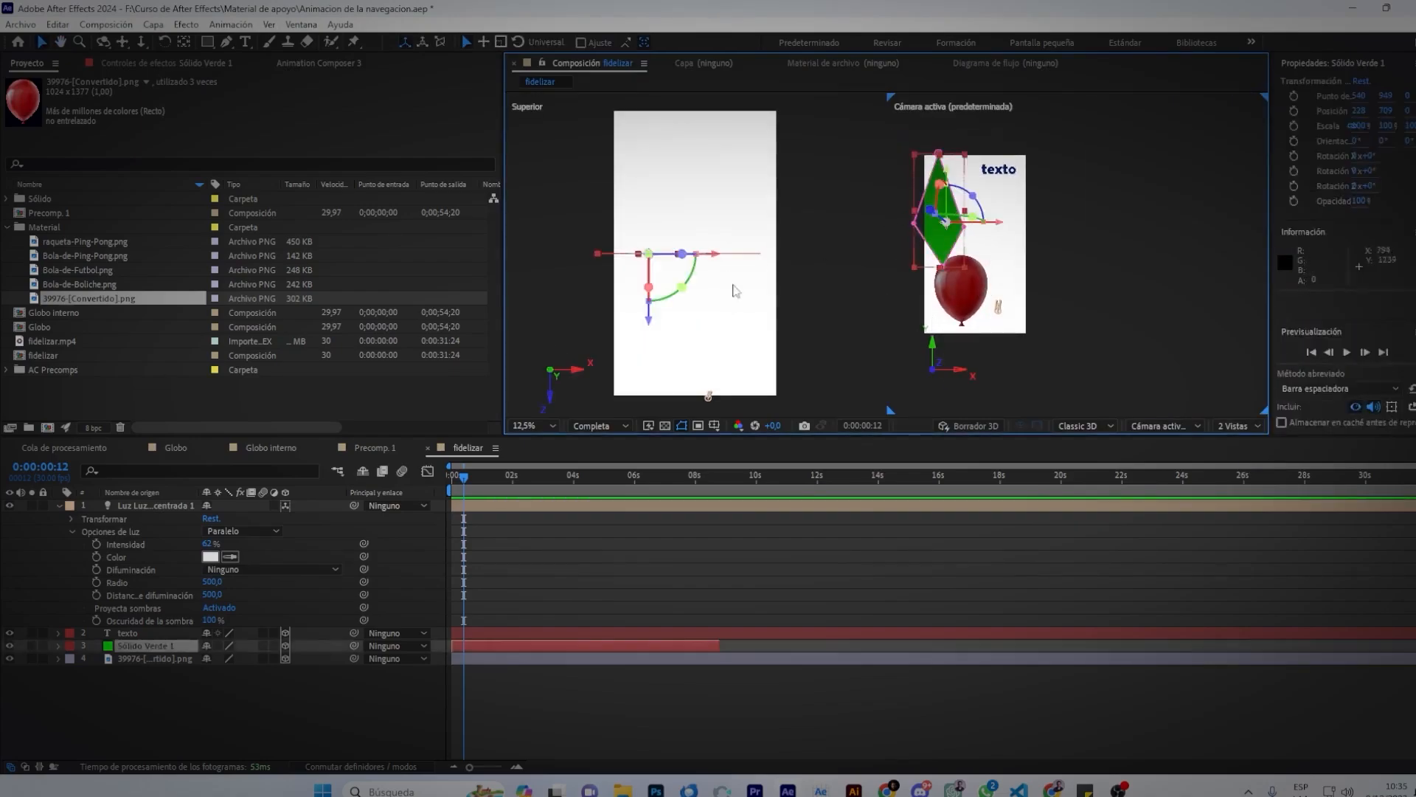
Stretch the green solid to 3394% by 335% and place it behind the balloon.
drag(653, 322, 651, 202)
drag(937, 261, 873, 321)
drag(928, 260, 955, 293)
click(1127, 208)
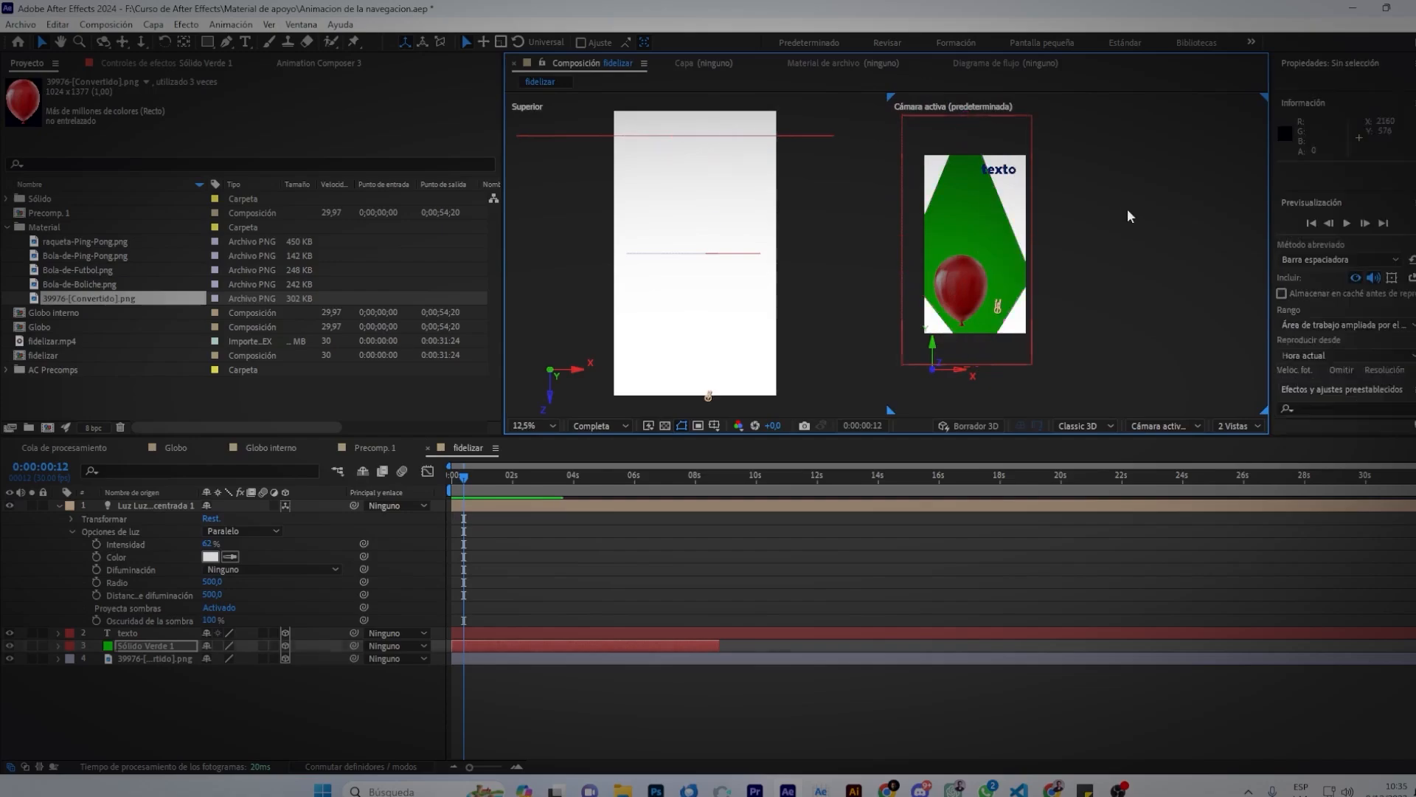
Change the light to a point light and move it along Z and left along X.
click(306, 505)
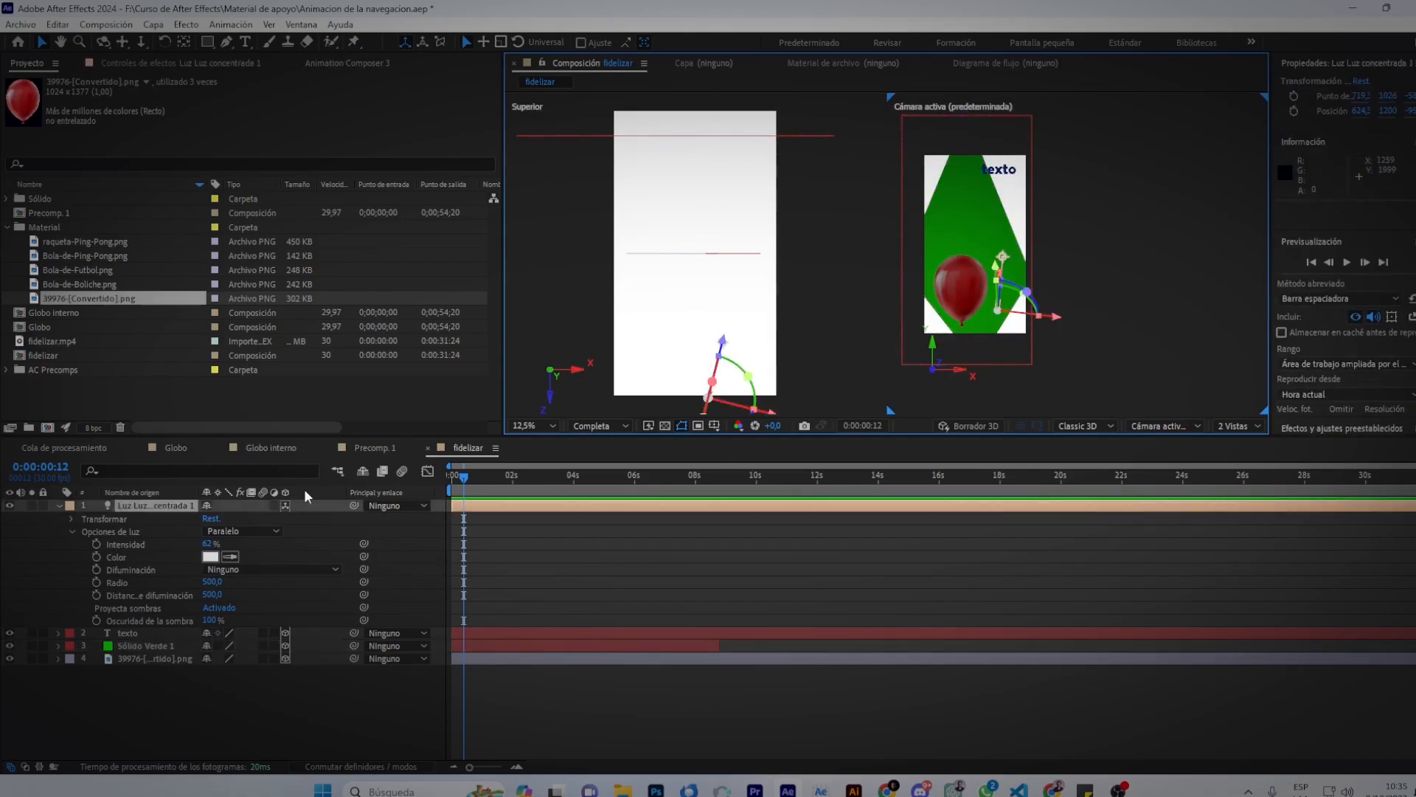
click(242, 531)
click(250, 580)
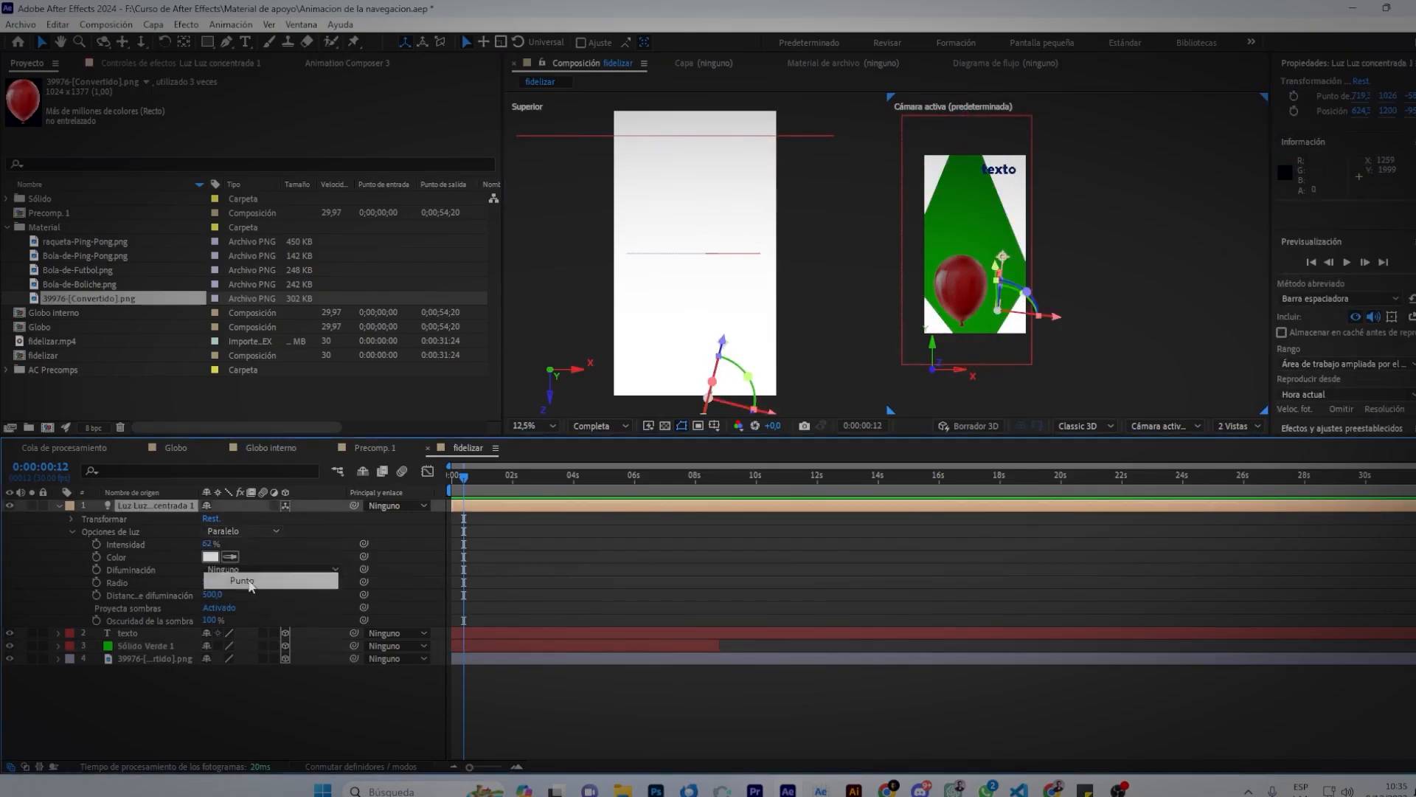
drag(714, 340, 729, 279)
drag(774, 343, 721, 344)
click(963, 298)
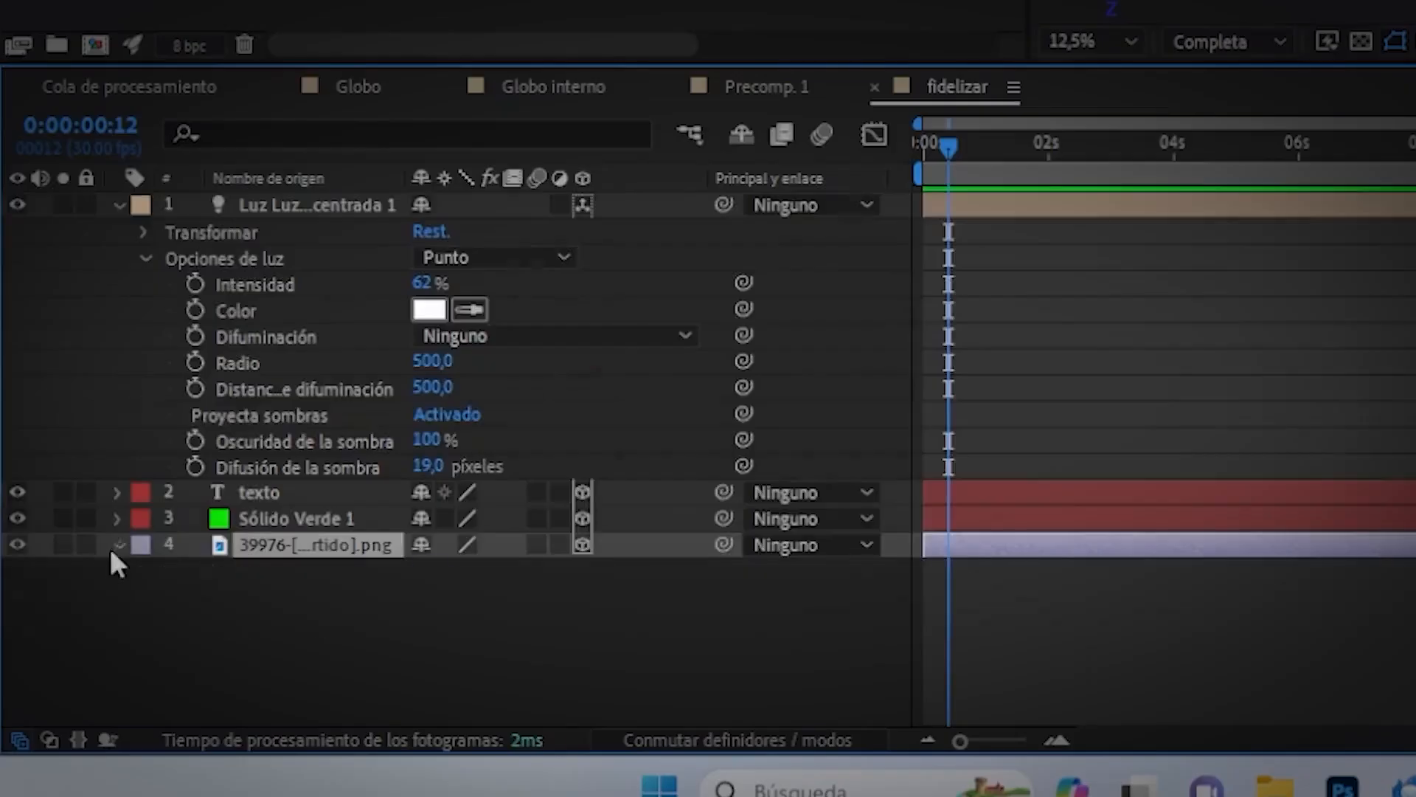
click(58, 671)
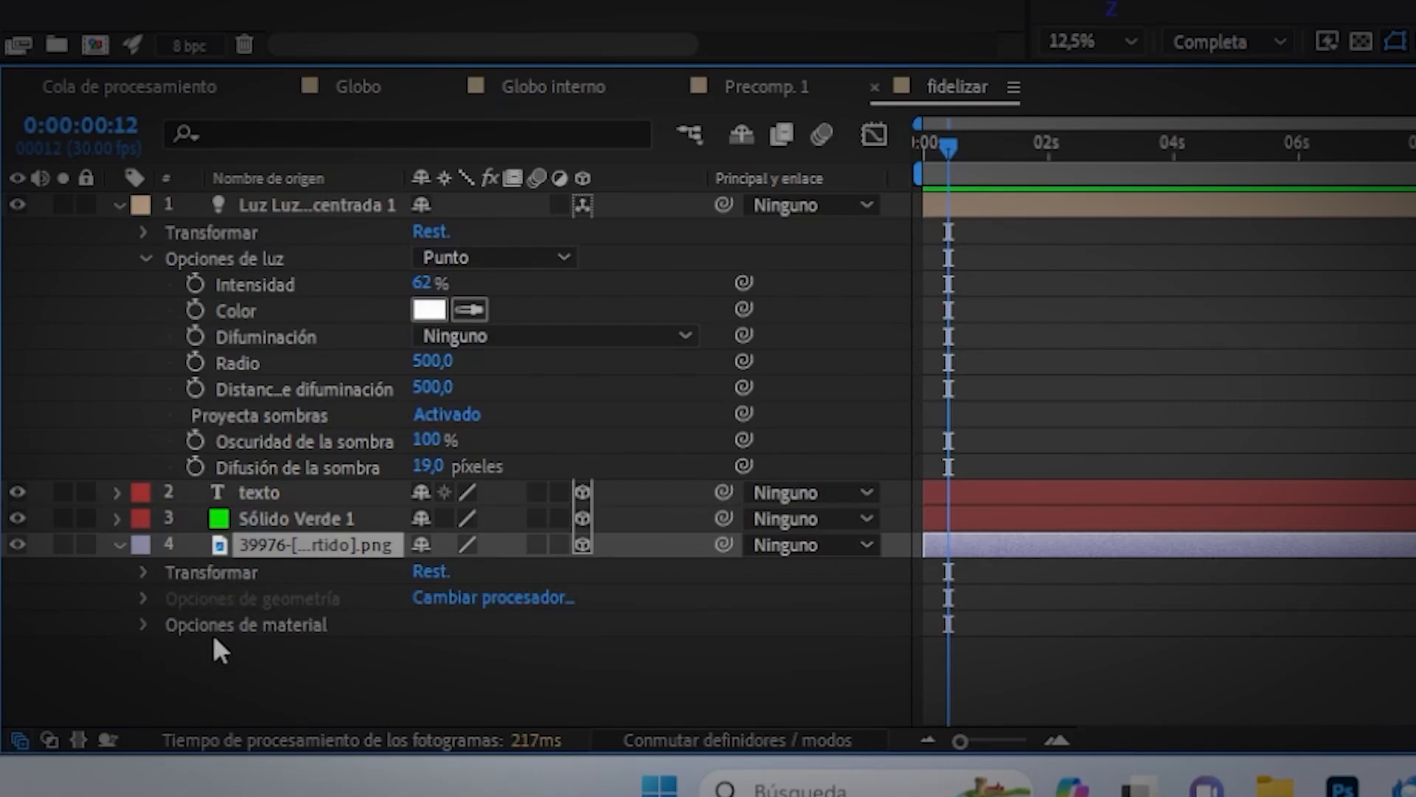
Open the balloon's Material Options and turn on shadow casting.
click(143, 626)
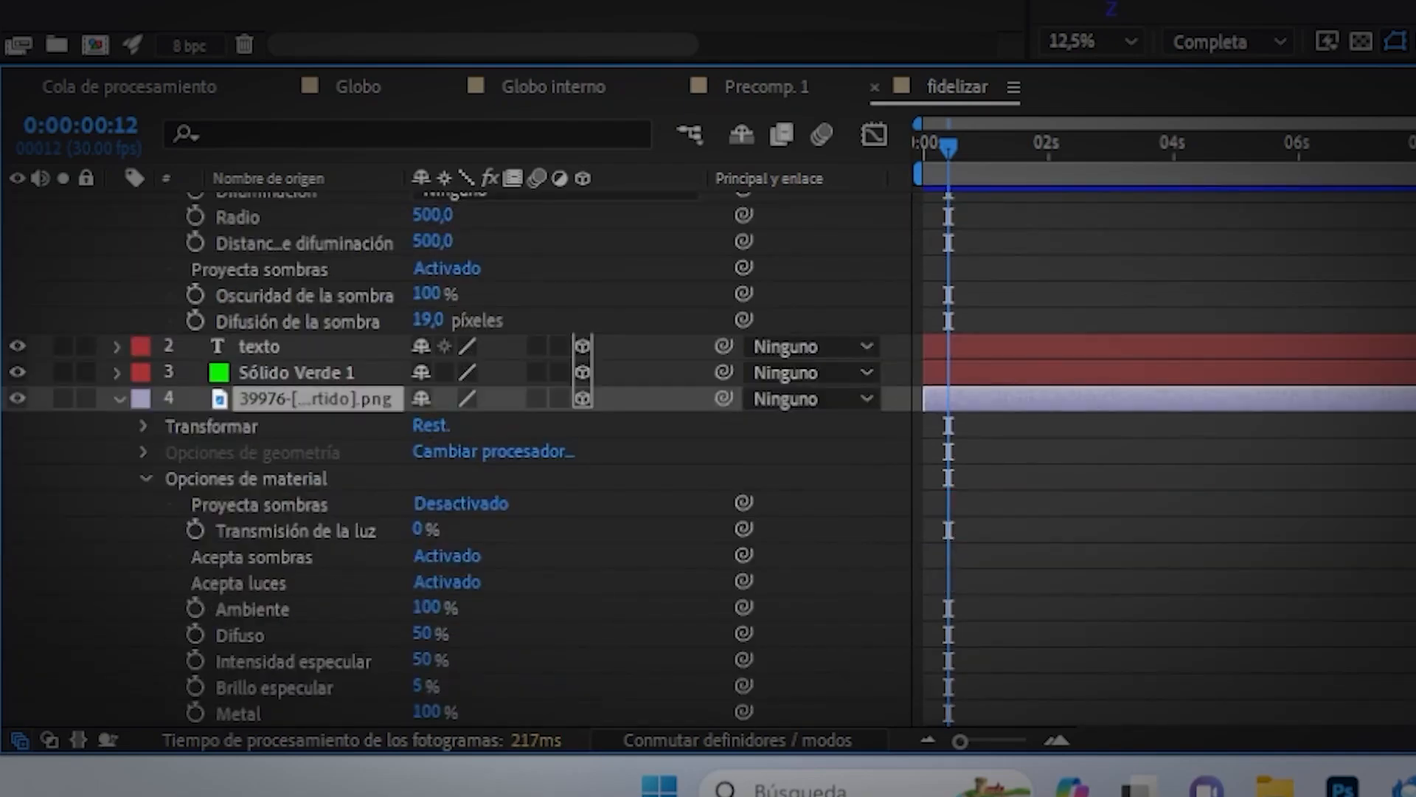
scroll(1224, 10, up, 1)
click(1225, 11)
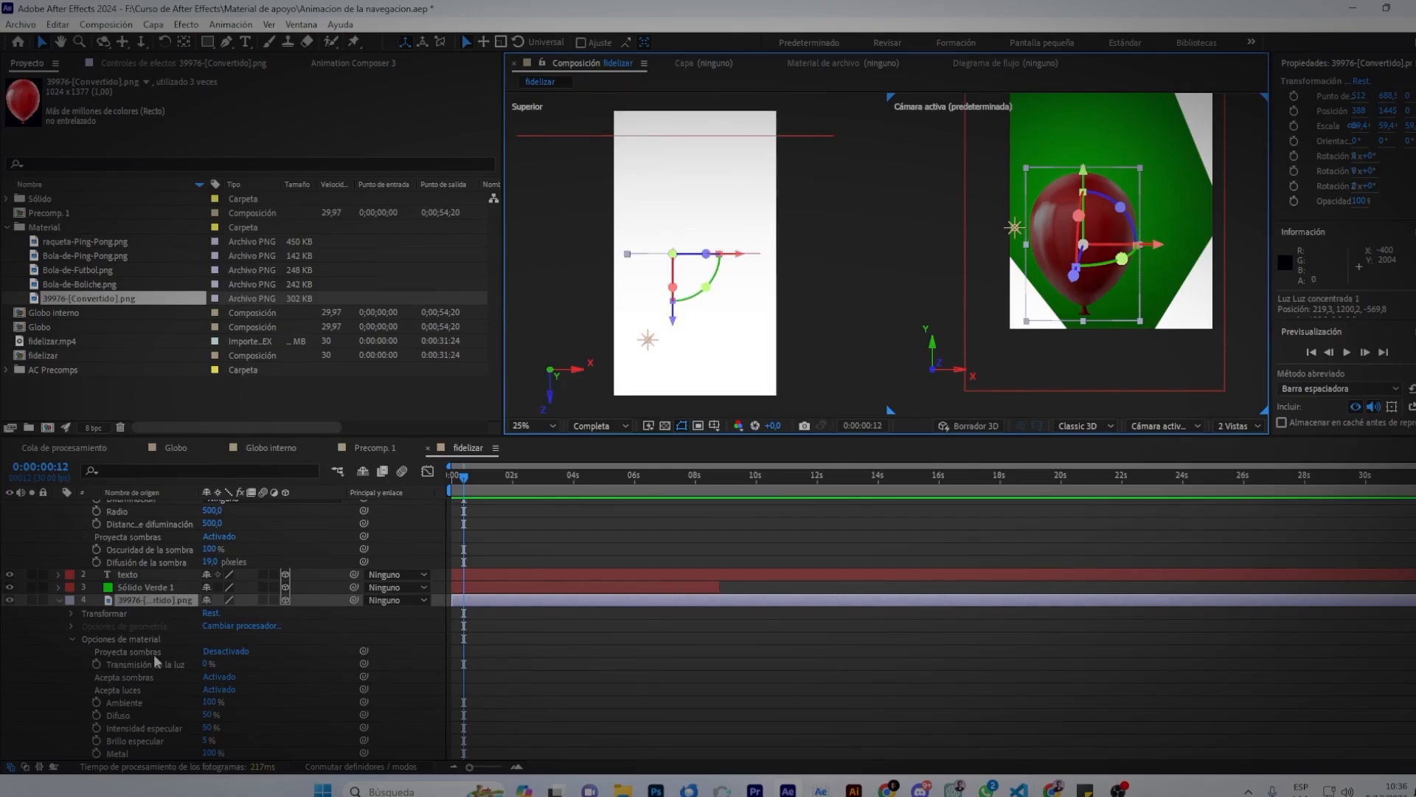
click(226, 651)
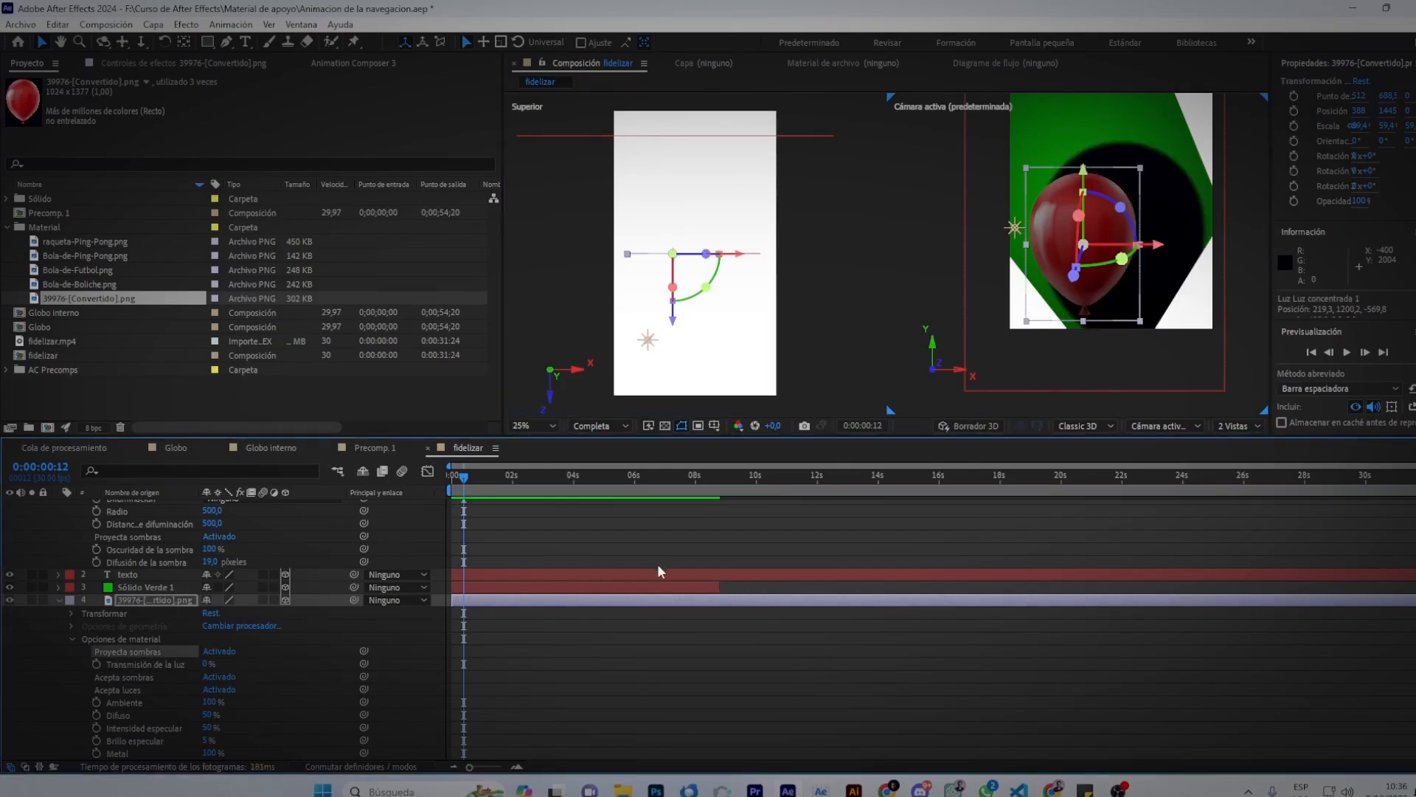
Shift the balloon left, set Transmisión de la luz to 25%, and select the point light.
drag(1155, 247, 1148, 250)
drag(1155, 192, 1116, 279)
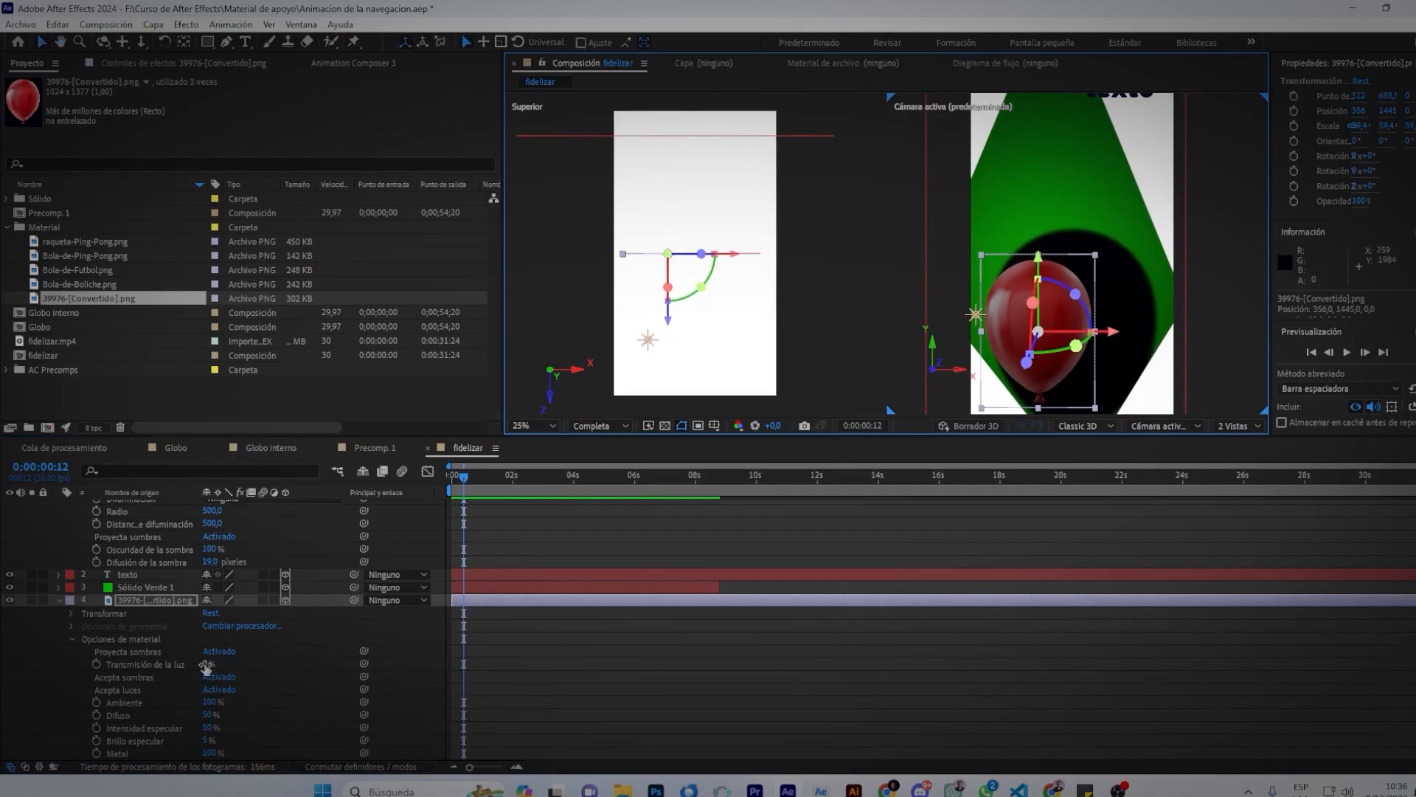
drag(205, 664, 222, 664)
drag(359, 668, 138, 673)
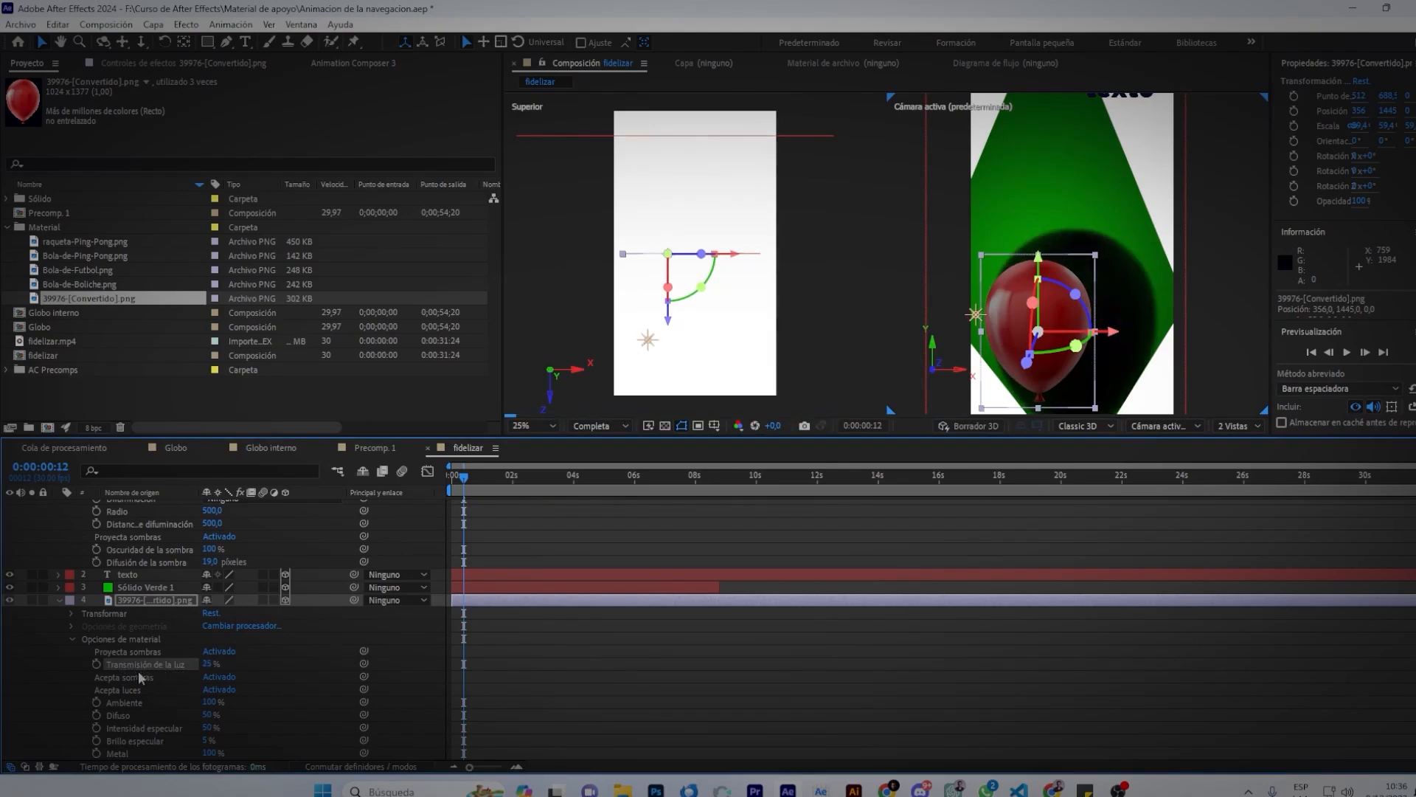
click(648, 341)
scroll(240, 571, up, 3)
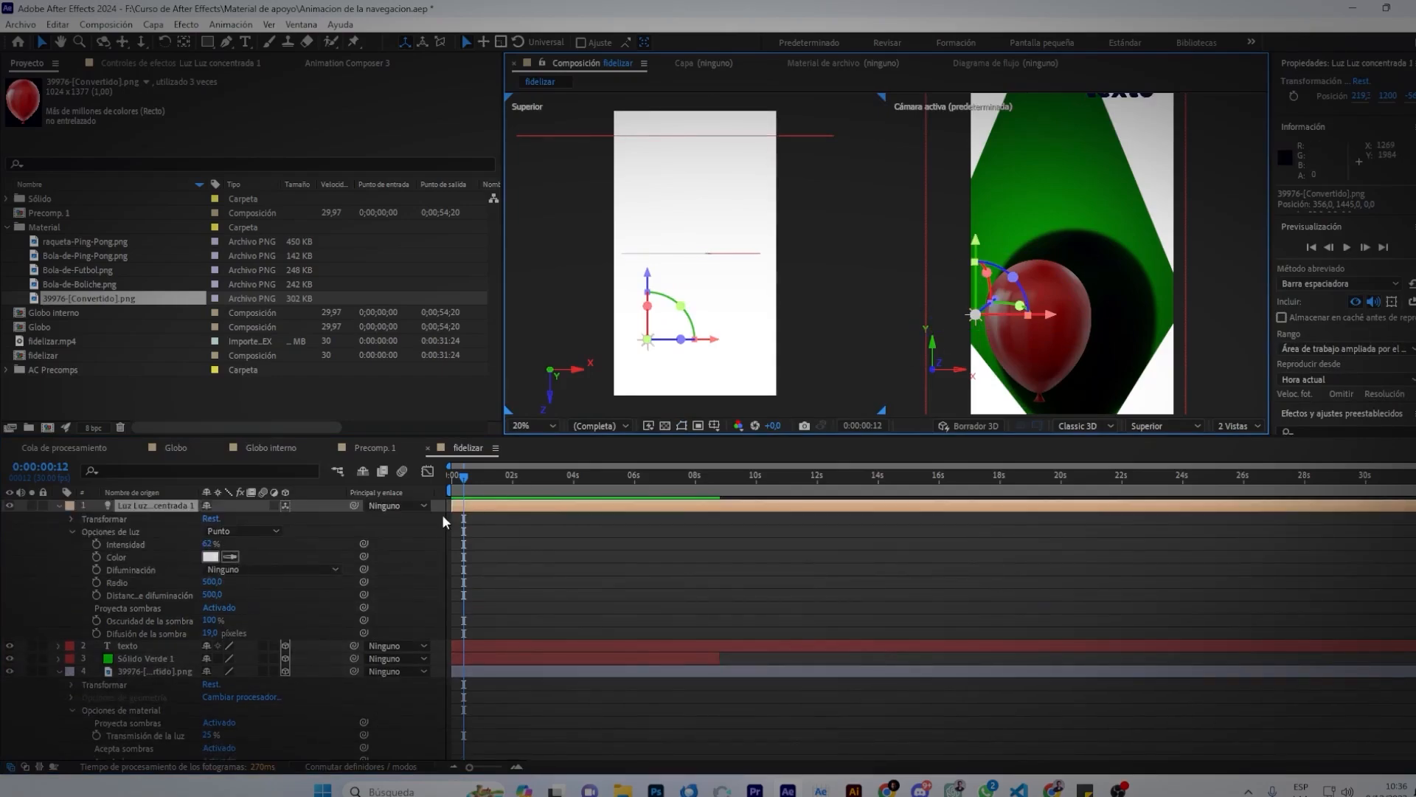
Set the point light's Intensidad to 100% and Difusión de la sombra to 451 px.
drag(208, 546, 262, 555)
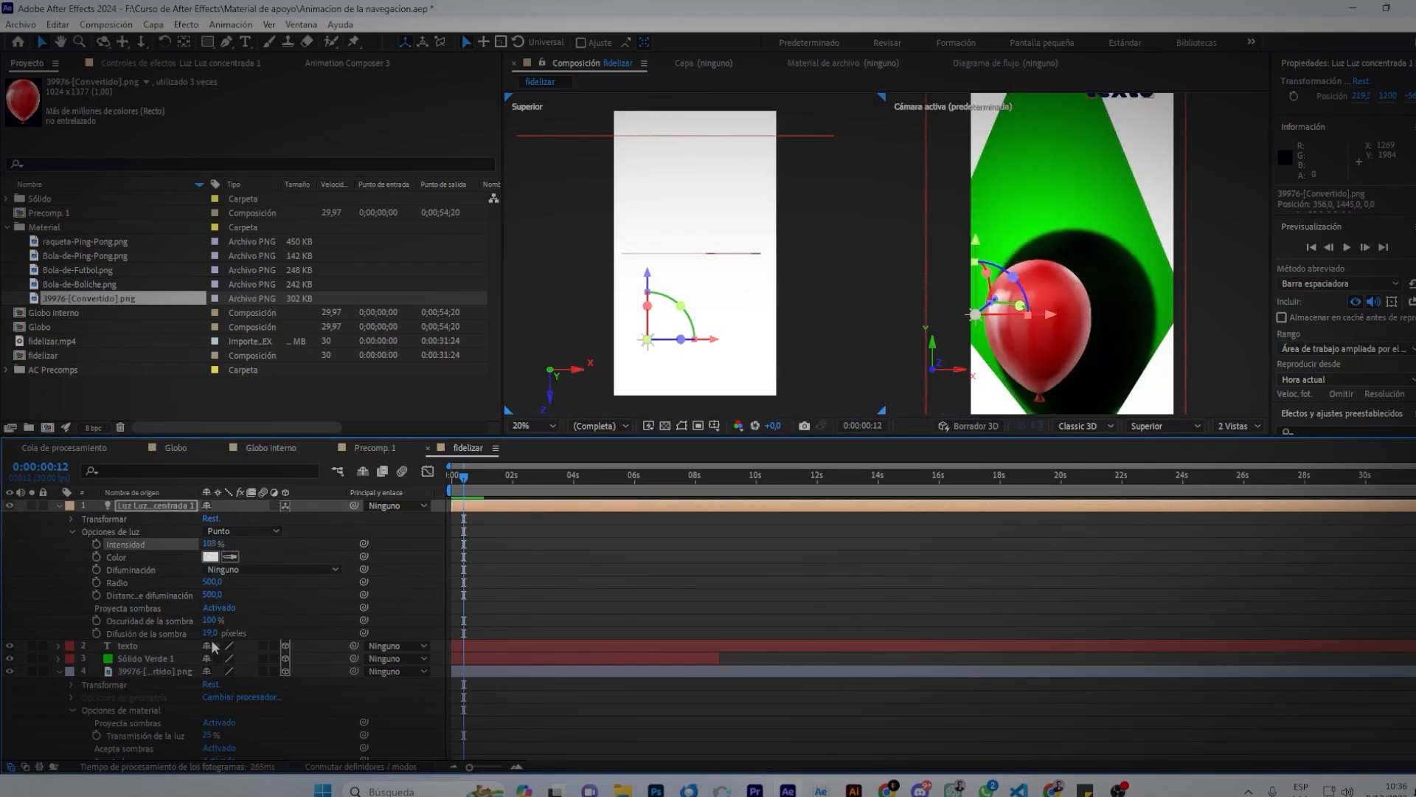
drag(210, 634, 519, 624)
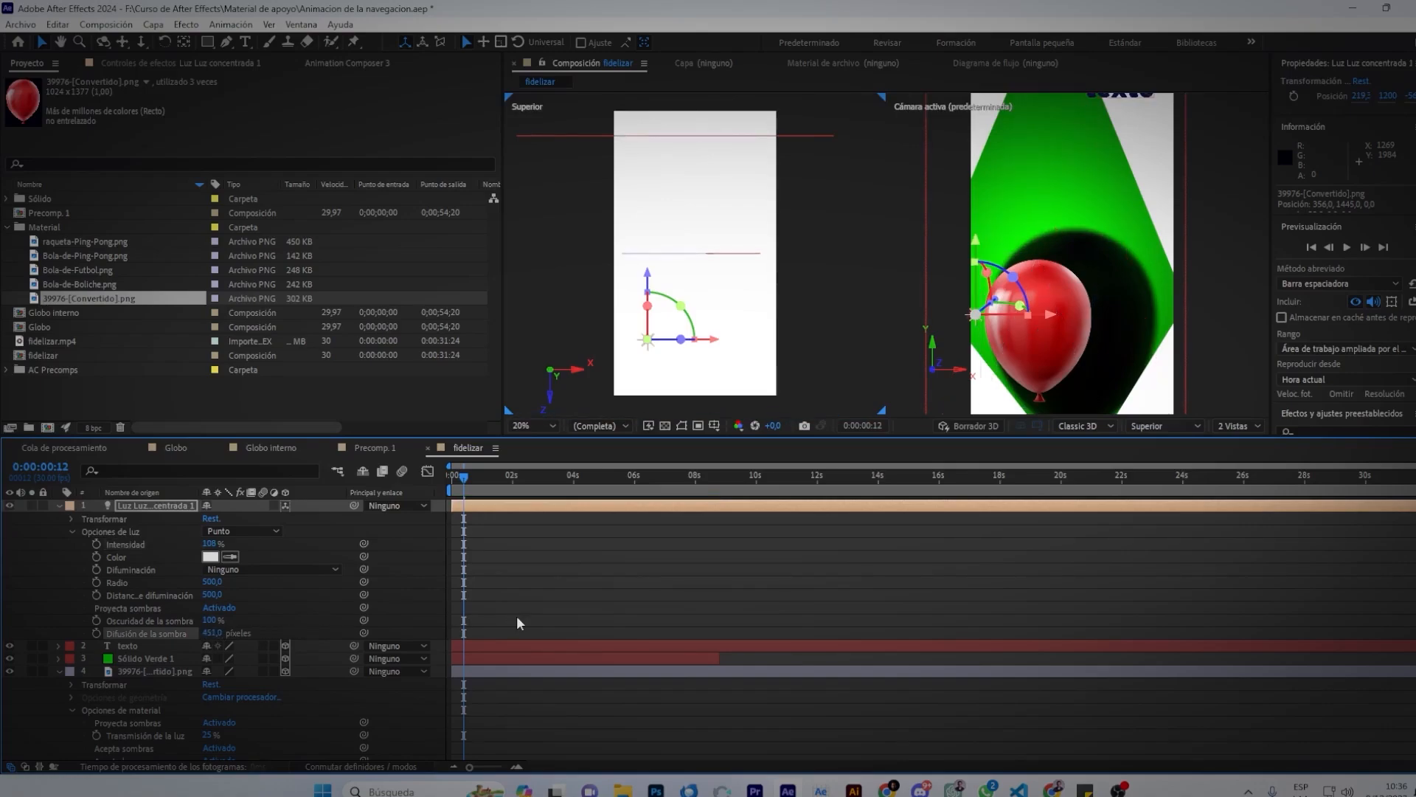
click(211, 632)
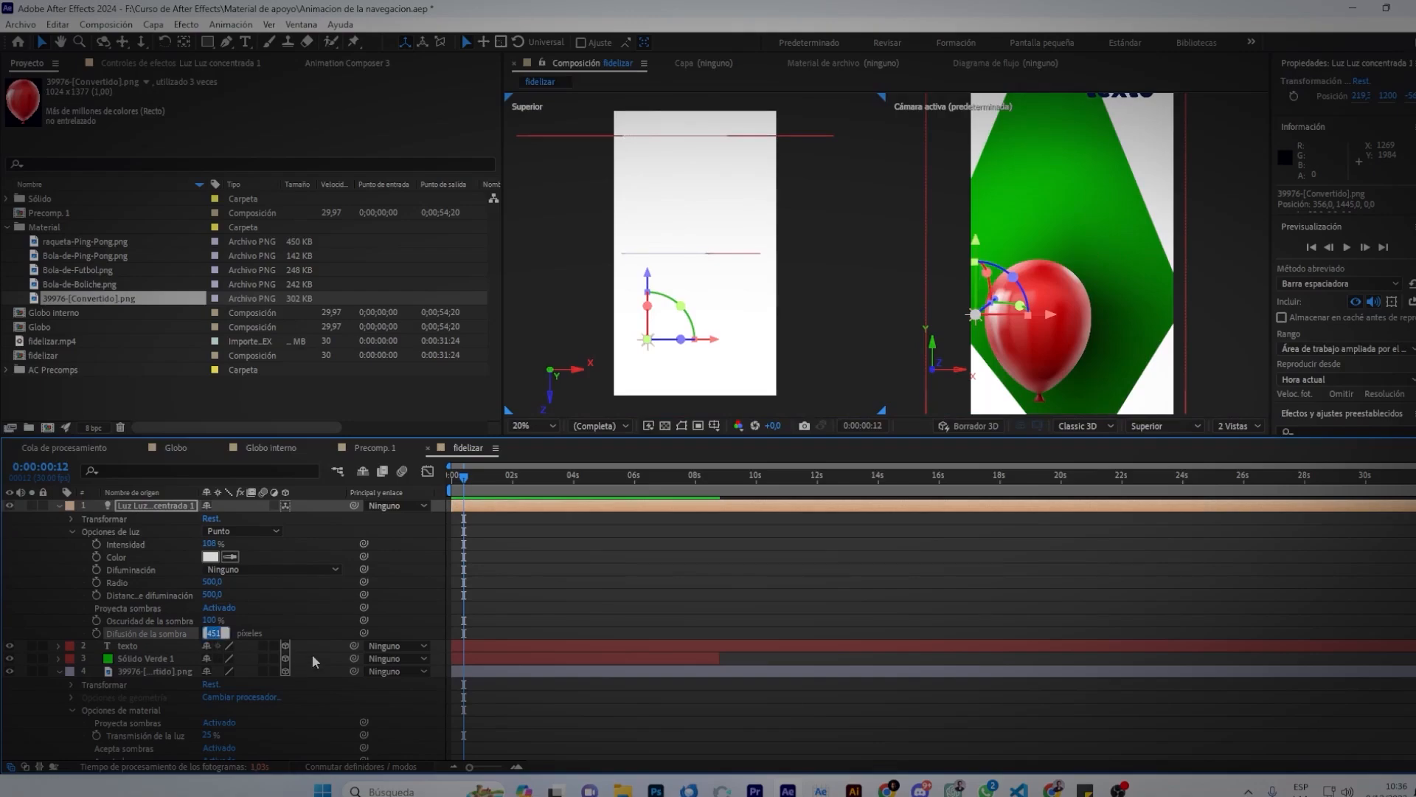
scroll(1099, 221, down, 1)
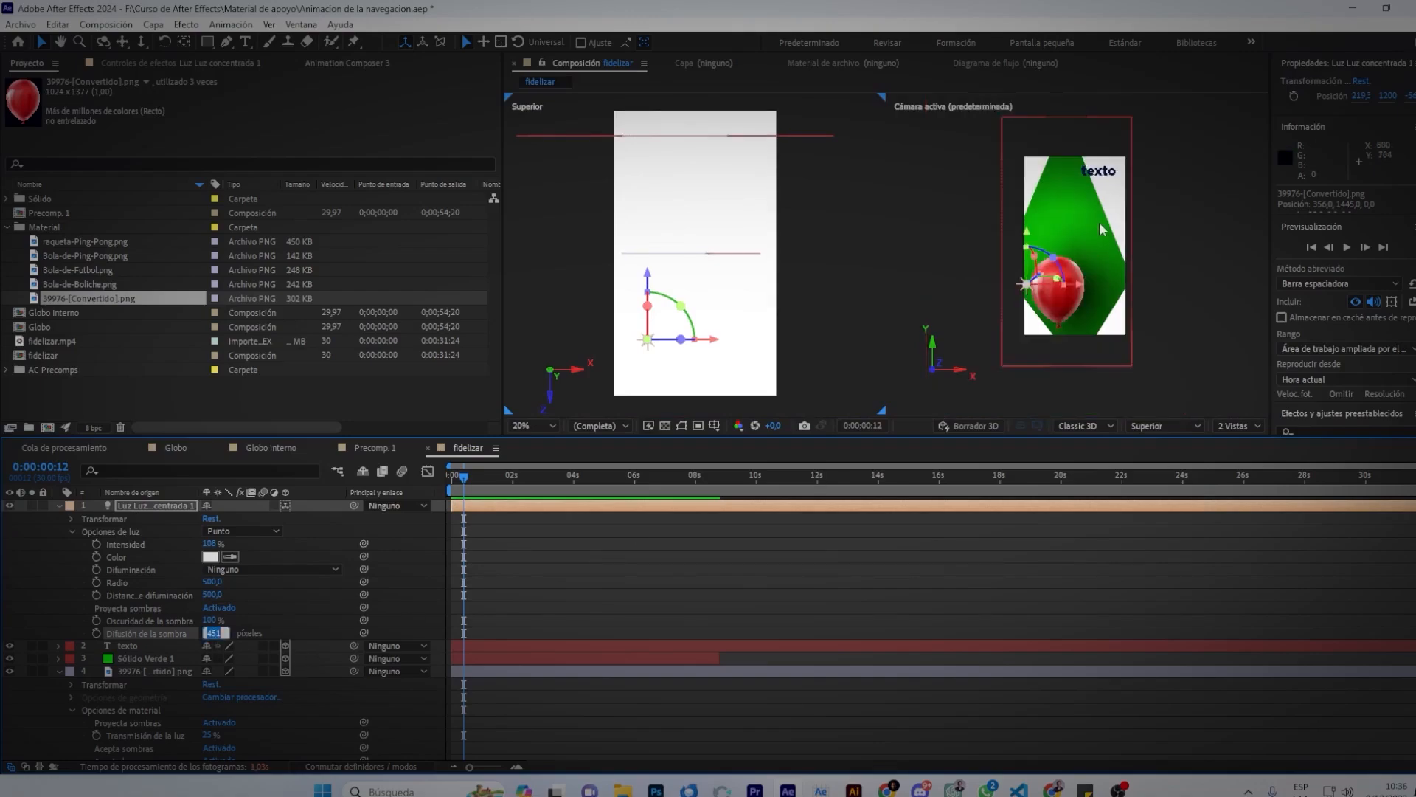
click(1161, 267)
click(1073, 299)
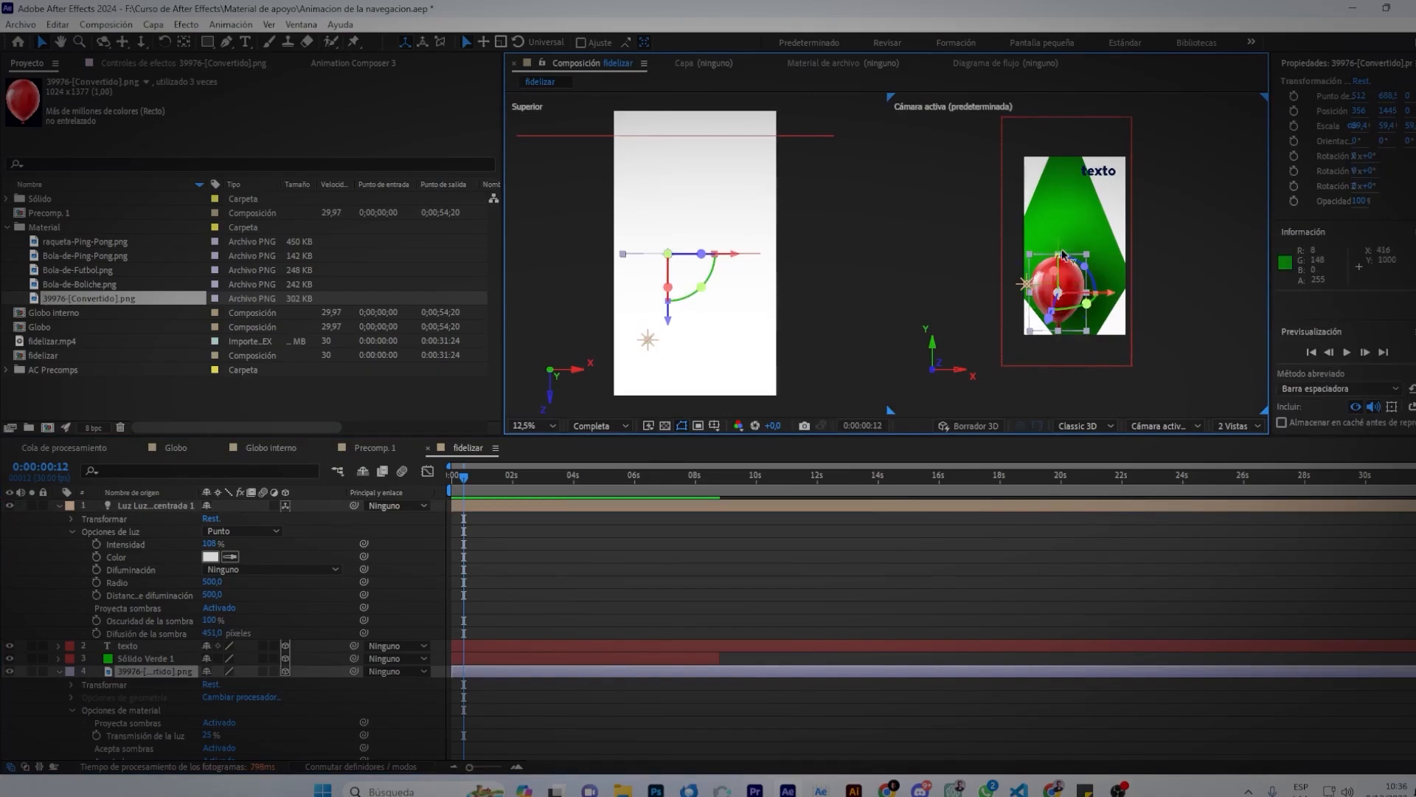
Drag the balloon and the point light upward along Y, then deselect everything.
drag(1060, 236, 1059, 172)
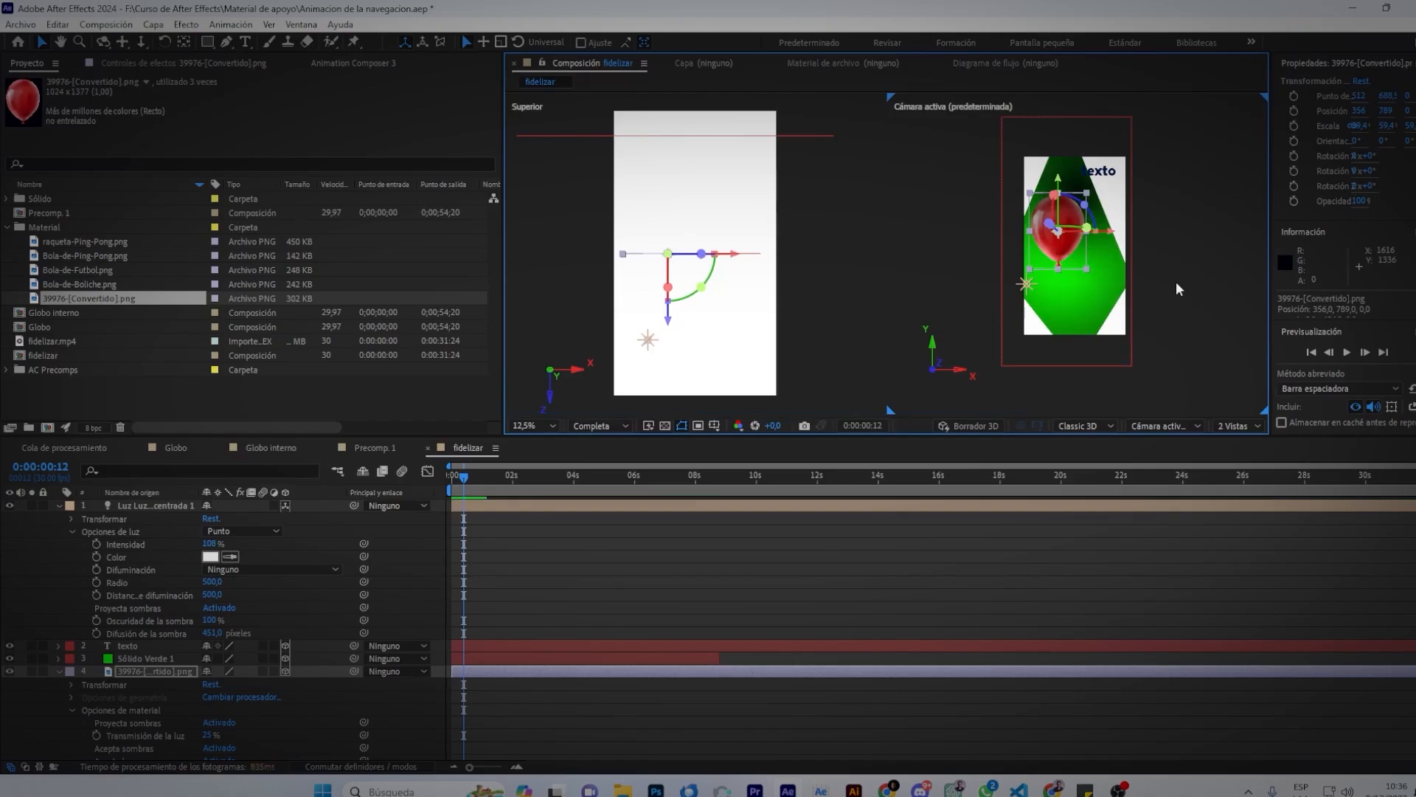
click(648, 341)
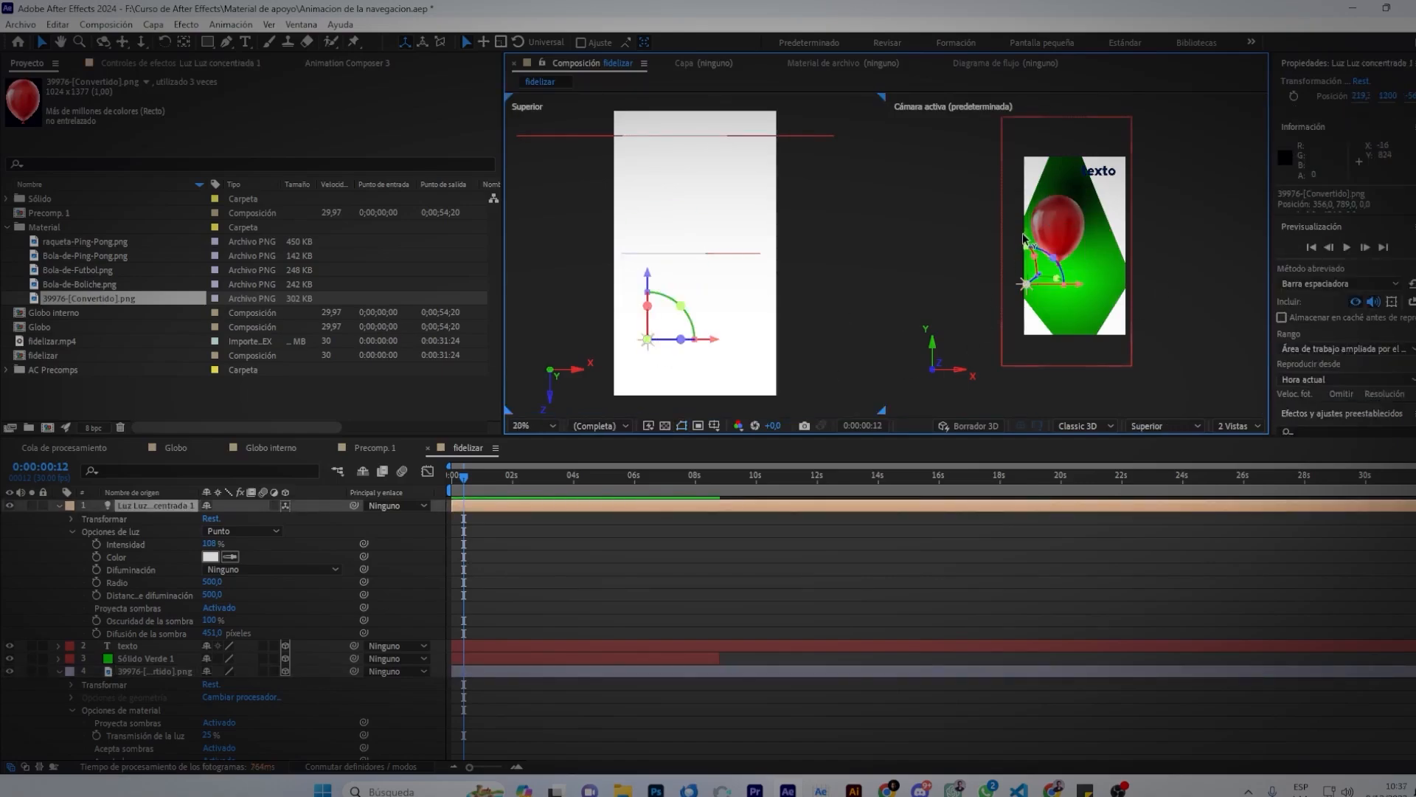
drag(1023, 238, 1036, 131)
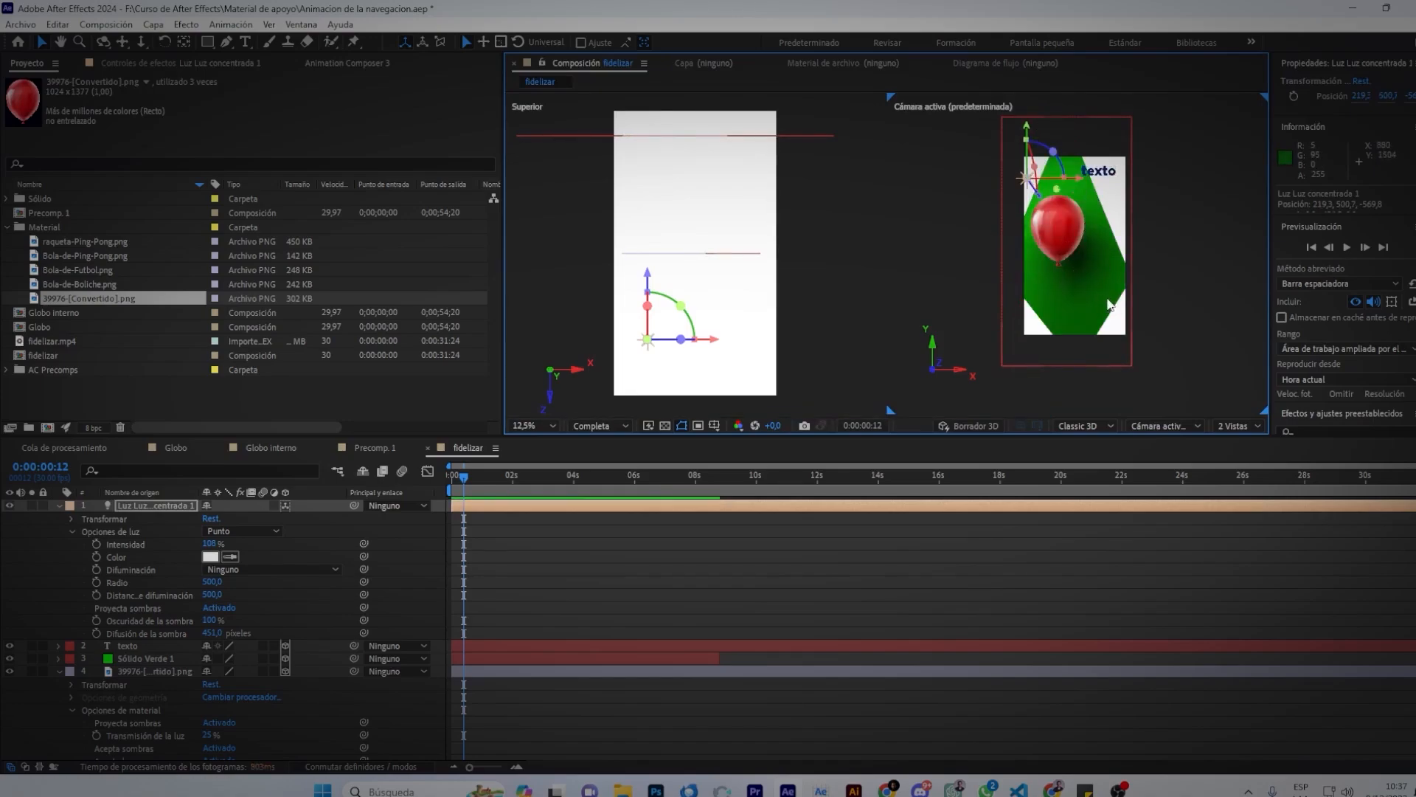
click(1058, 237)
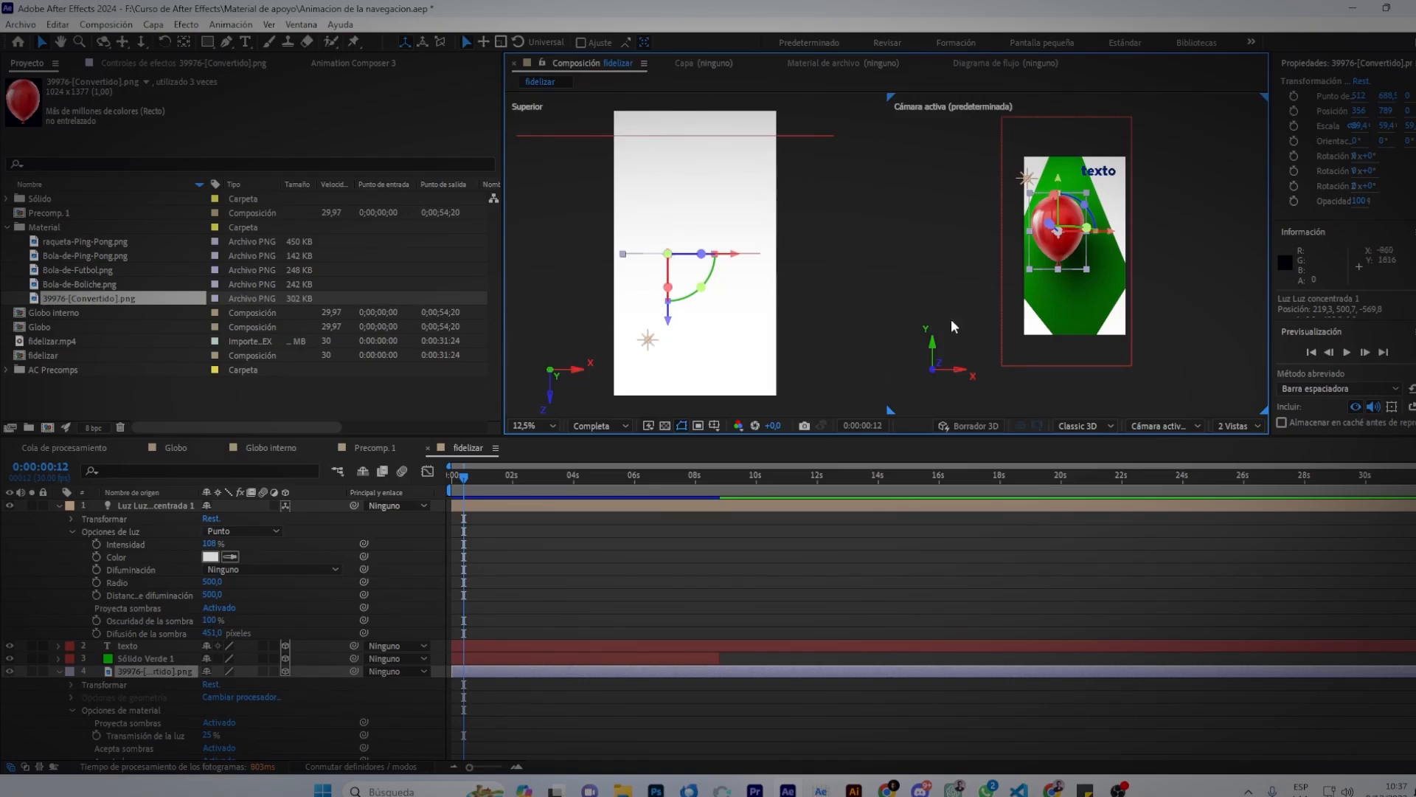
click(774, 579)
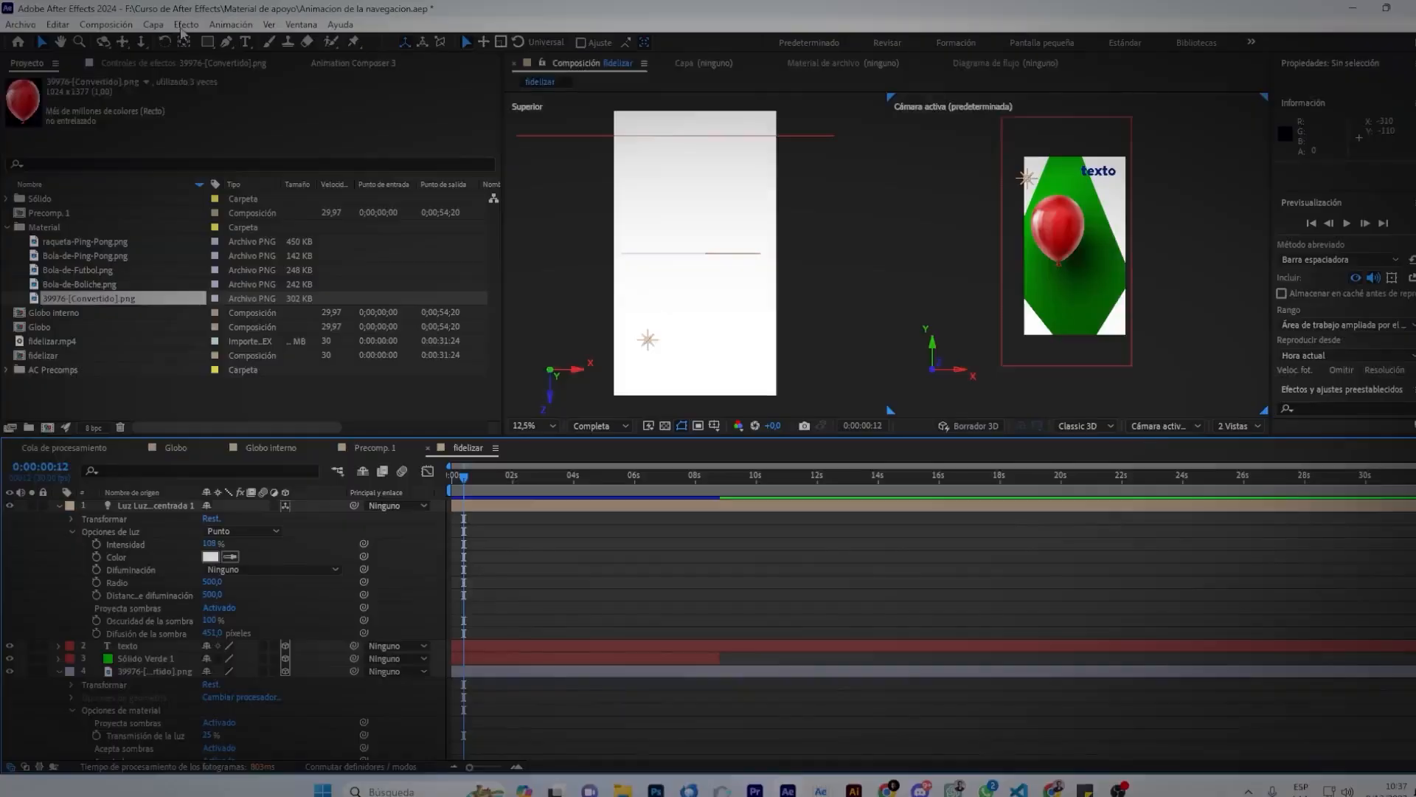
click(155, 24)
Create a new camera, Cámara 1, using the 35 mm lens preset.
mouse_move(191, 48)
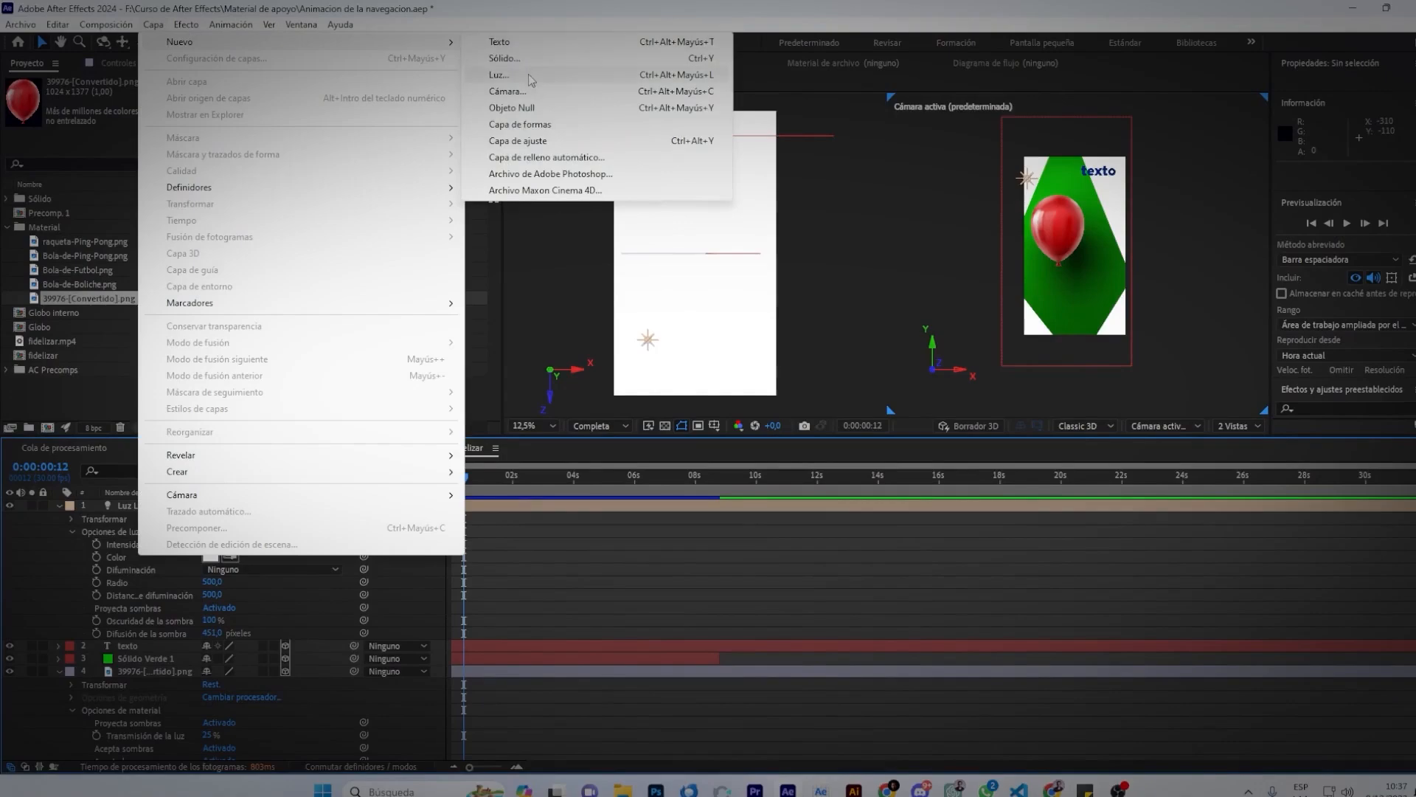
click(527, 97)
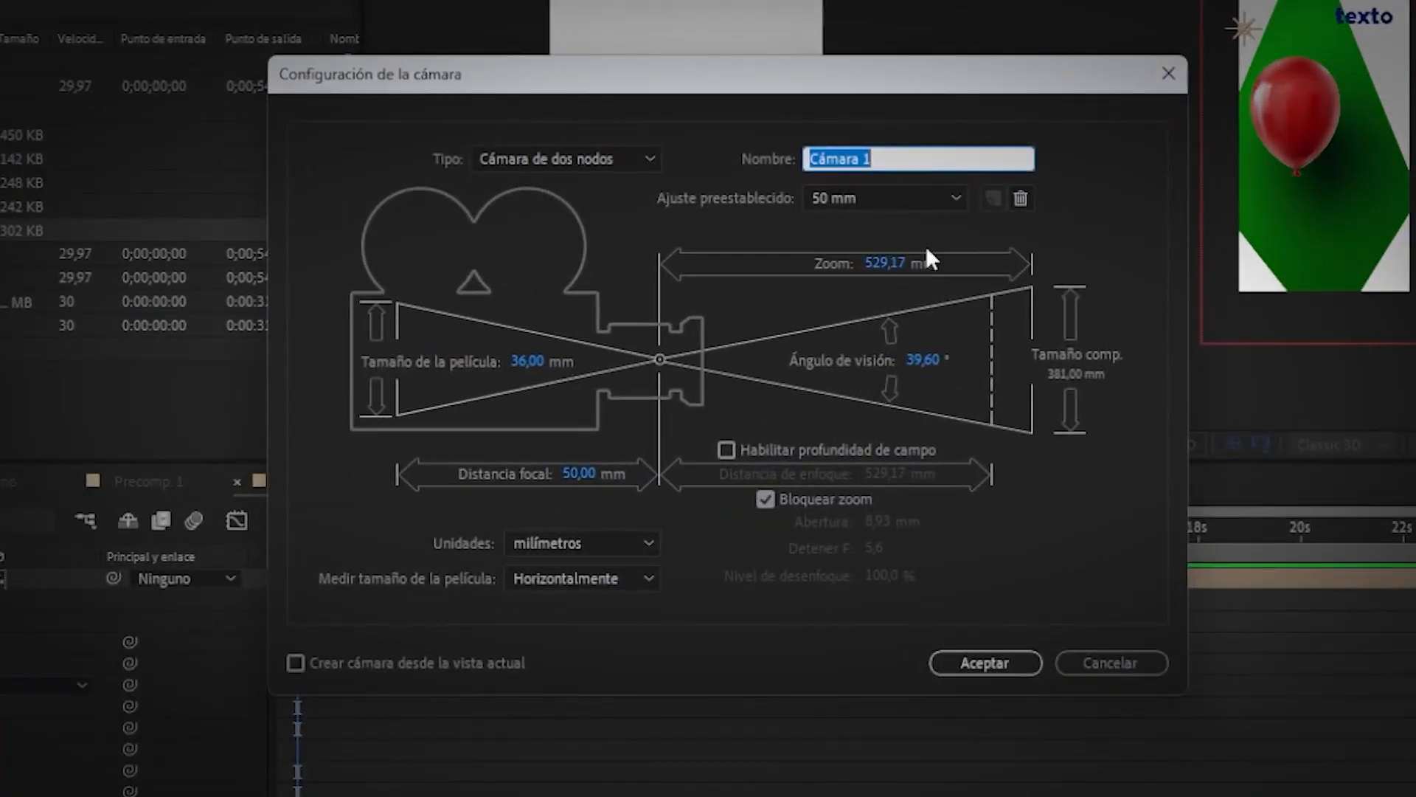
click(910, 199)
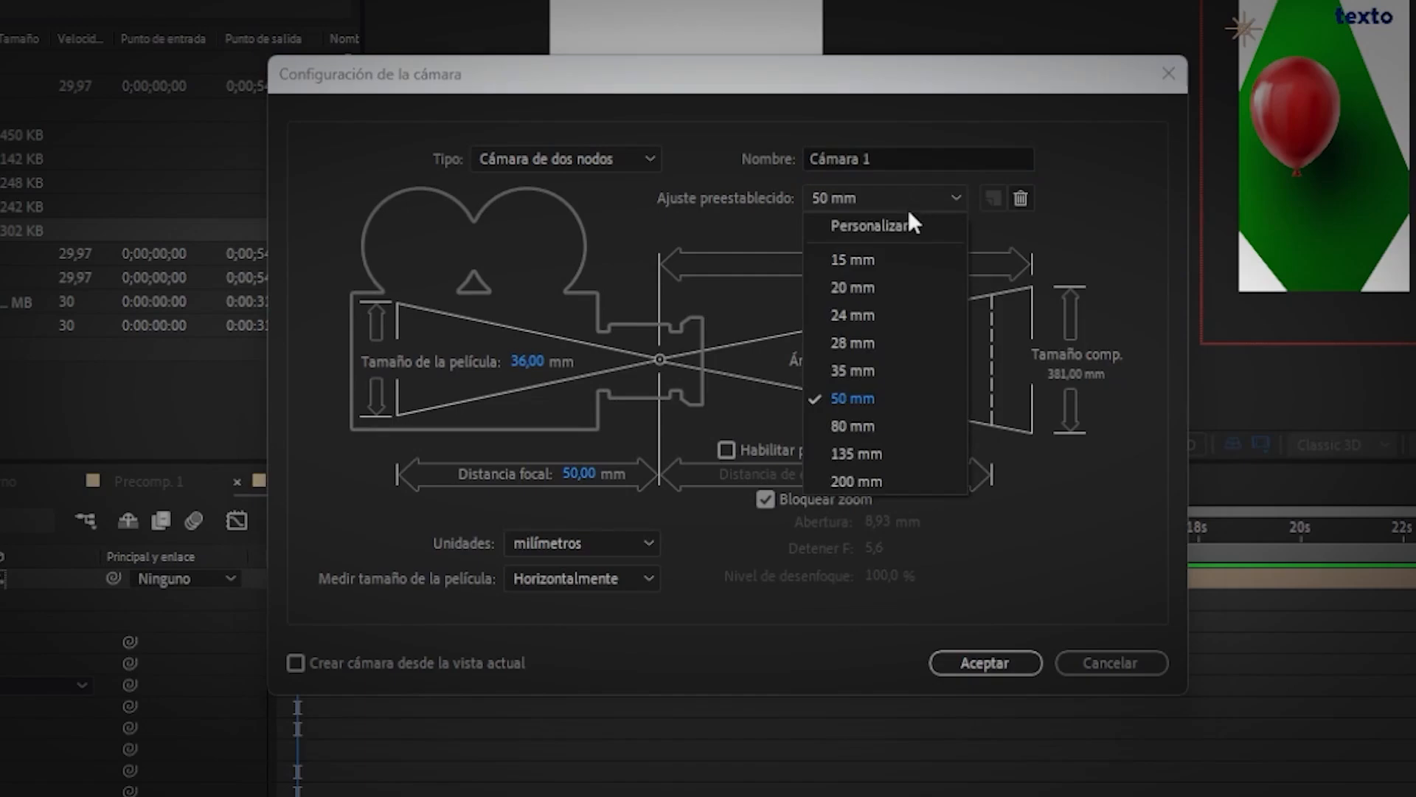
click(873, 370)
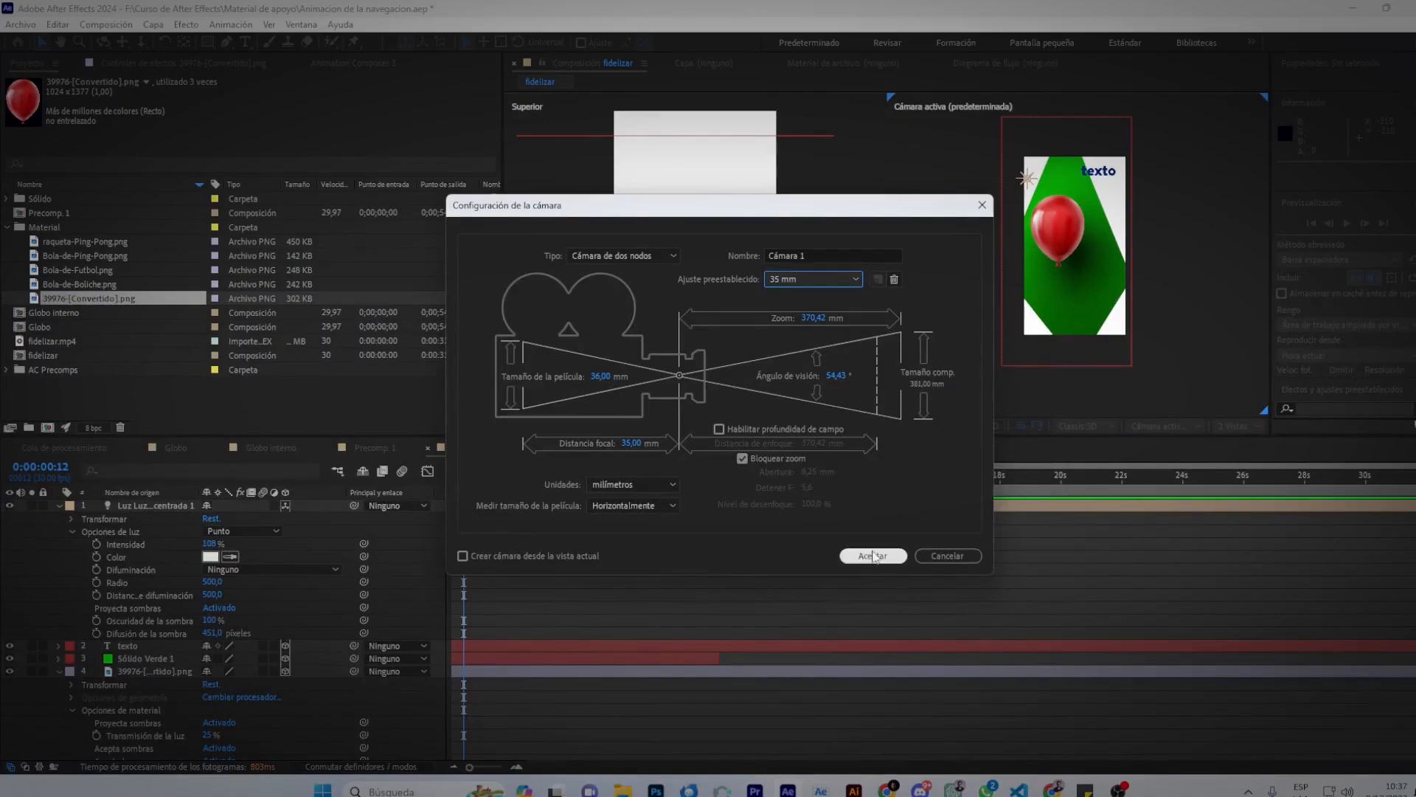
click(874, 555)
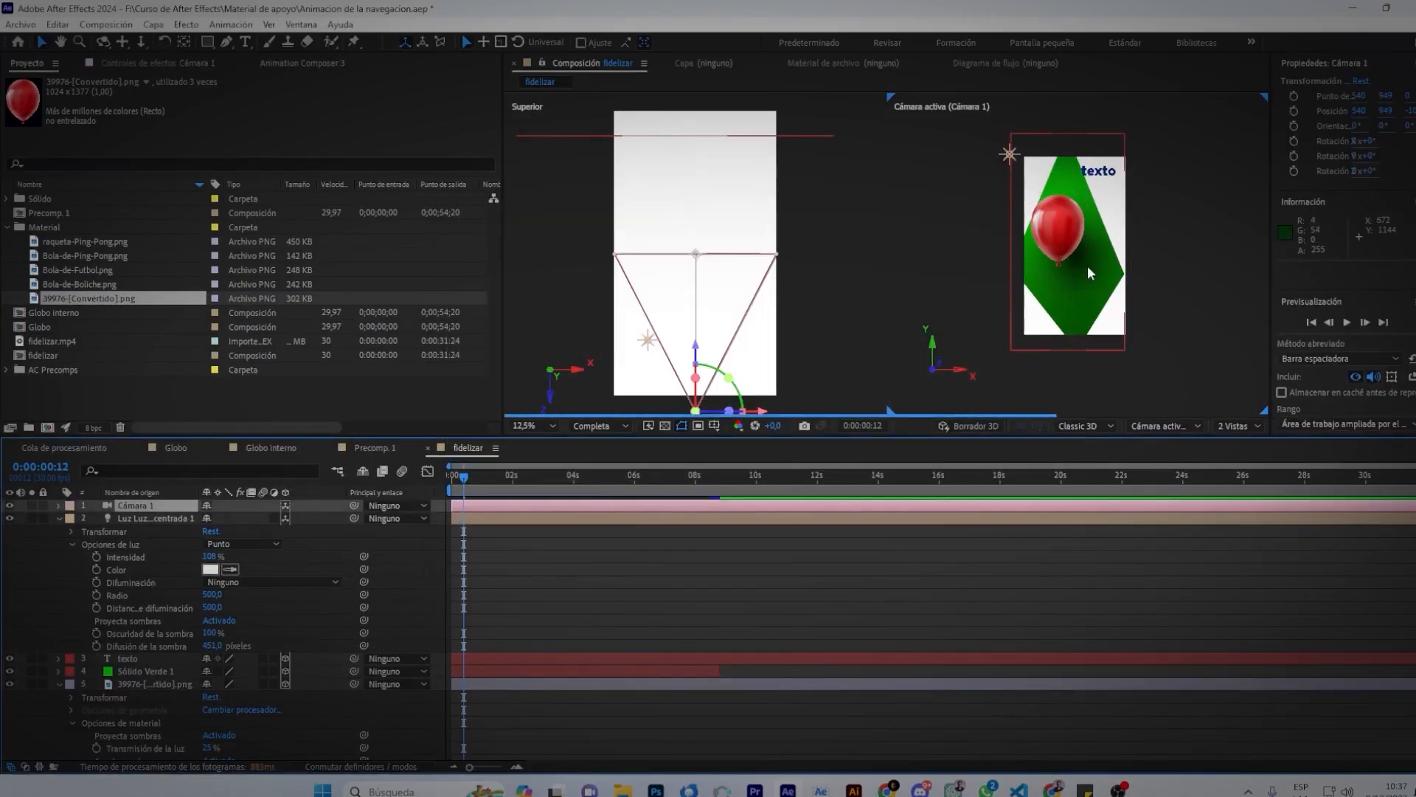
Move the balloon down and to the right in the Cámara activa view.
click(1064, 255)
drag(1064, 254, 1078, 279)
scroll(733, 380, down, 1)
Reposition Cámara 1 in the Superior view to 630, 949, -1740.
click(733, 378)
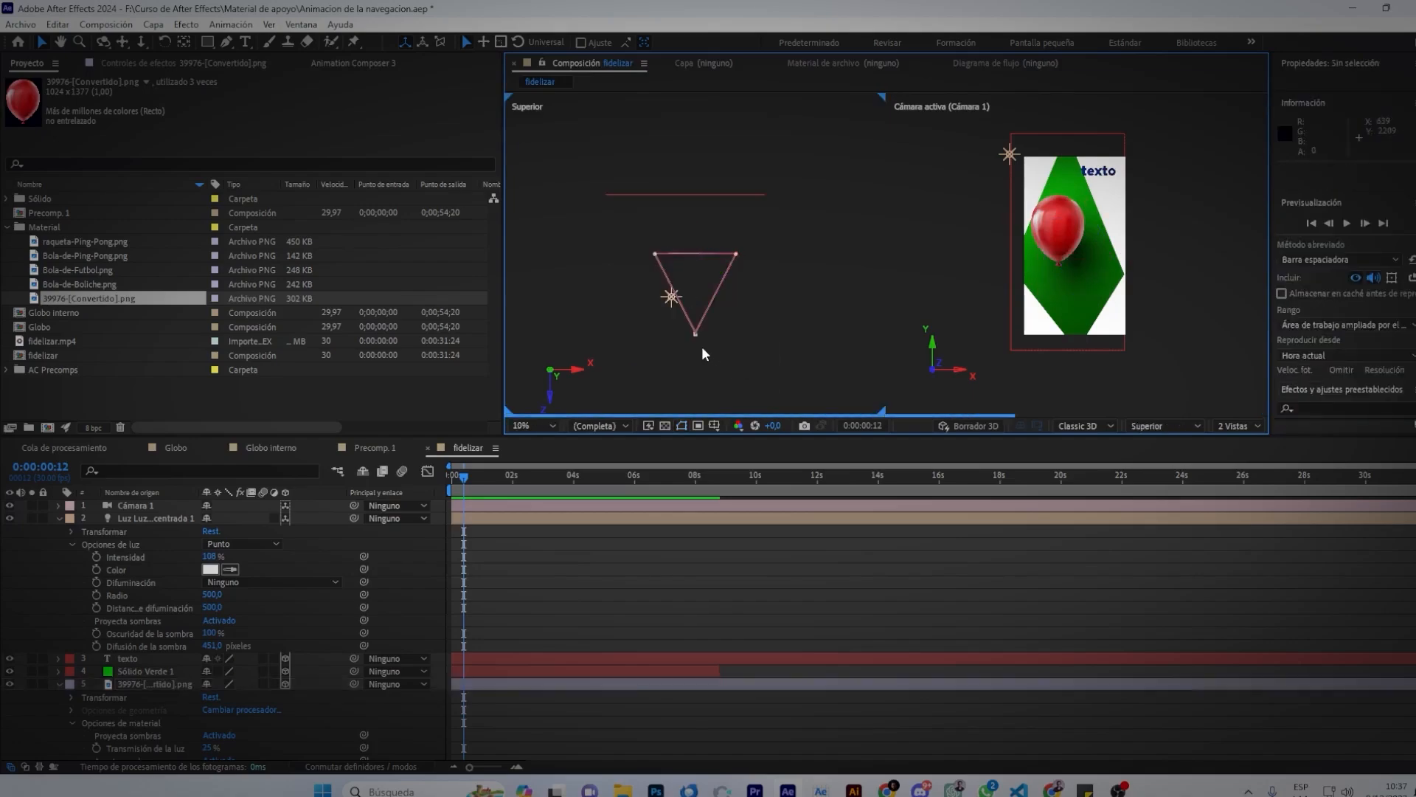
click(697, 334)
click(985, 188)
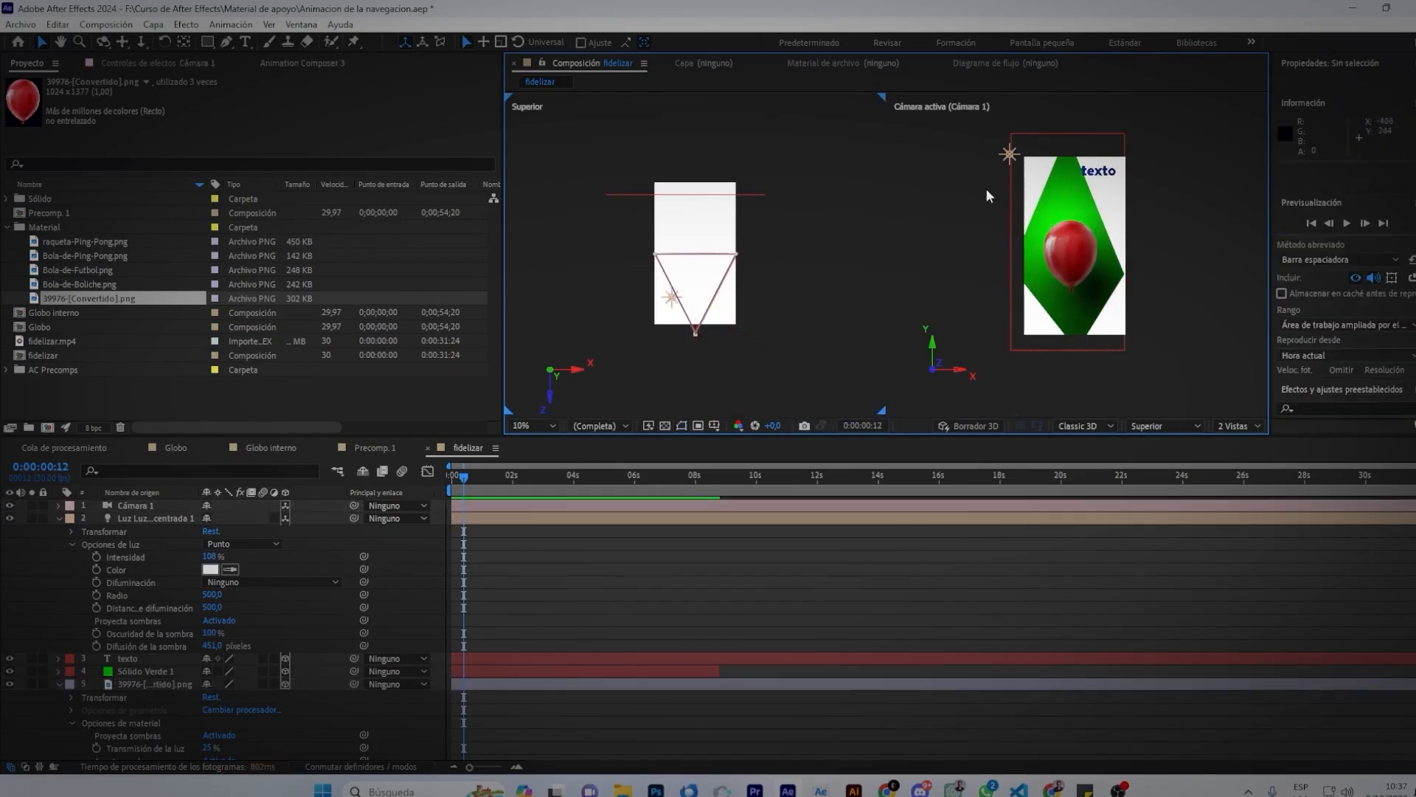
click(1168, 427)
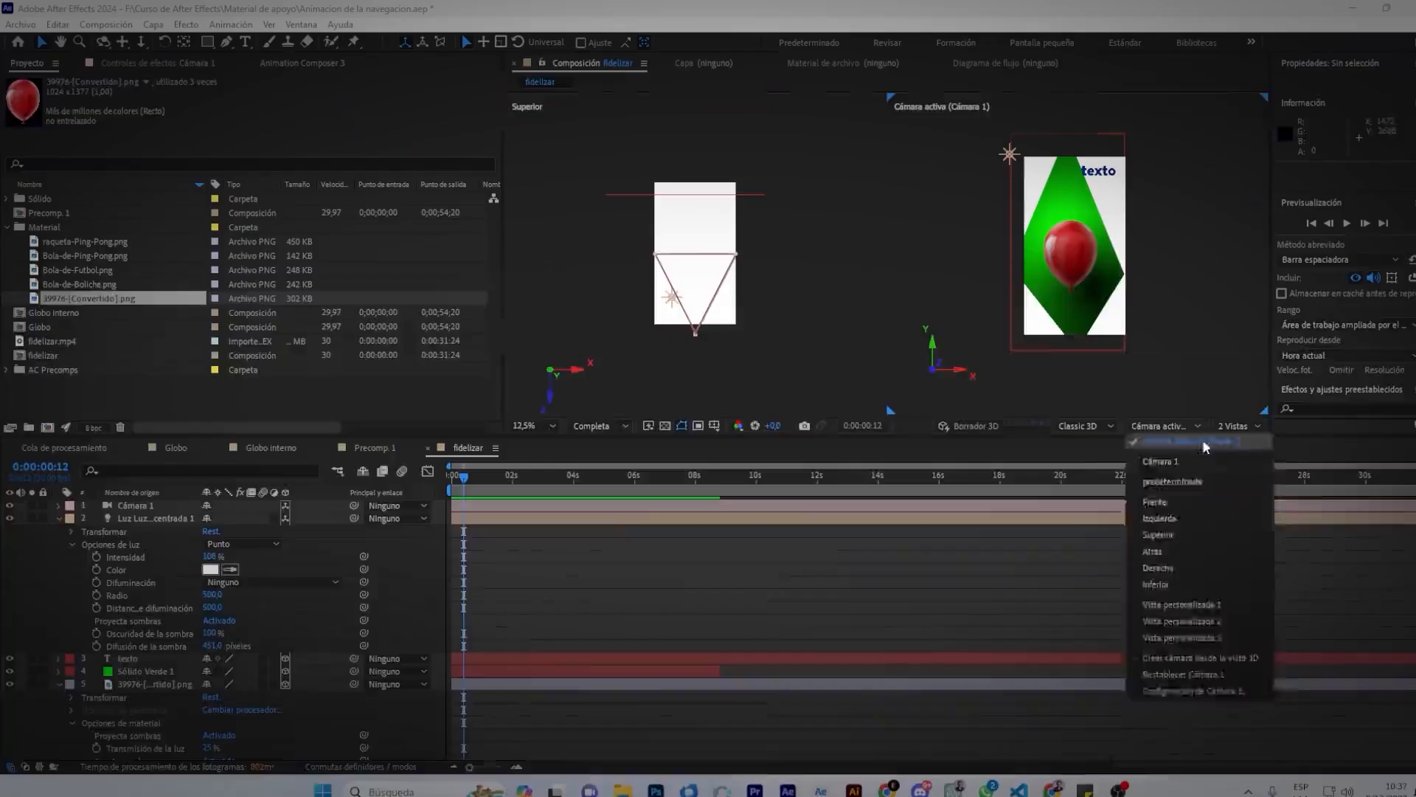
click(931, 323)
click(696, 334)
click(706, 346)
drag(696, 334, 669, 350)
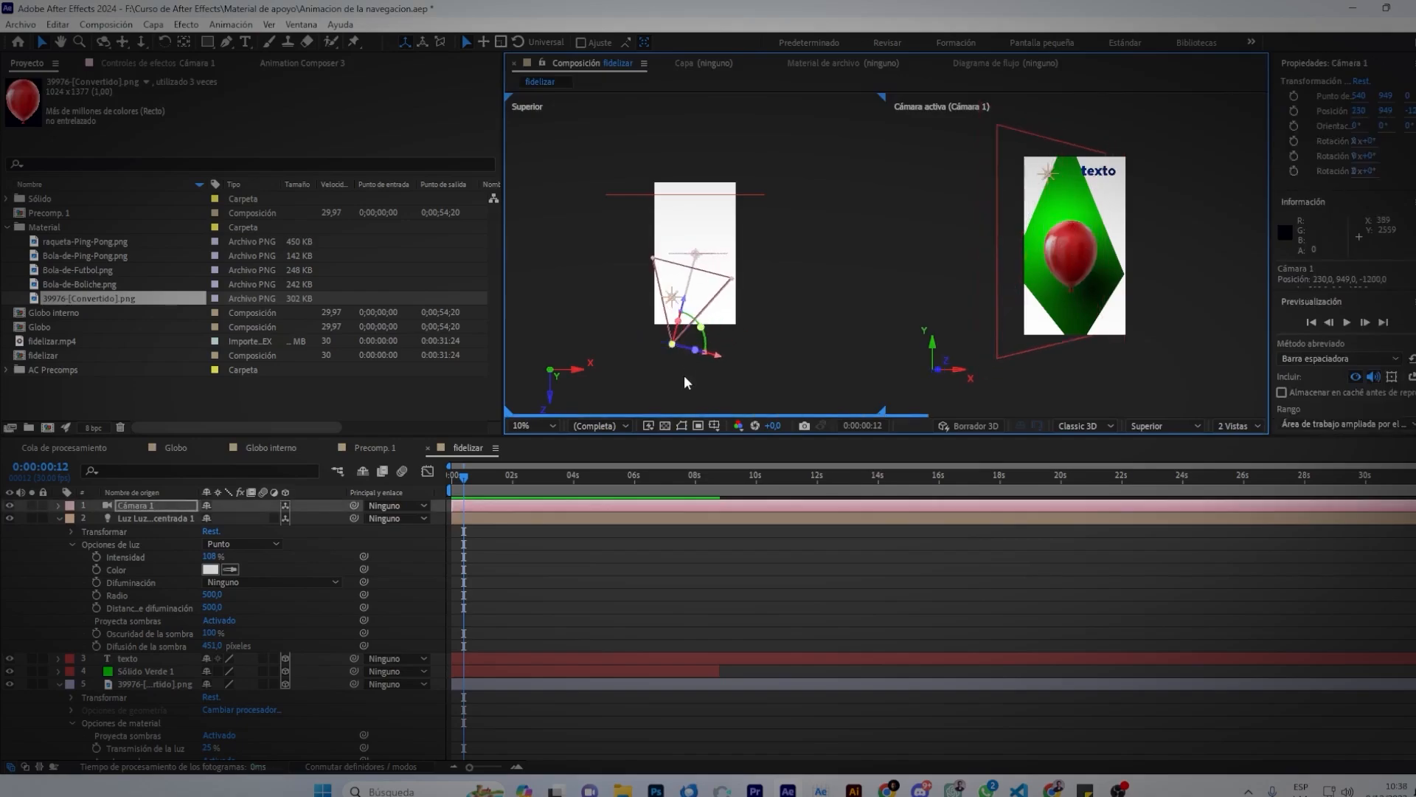
click(674, 352)
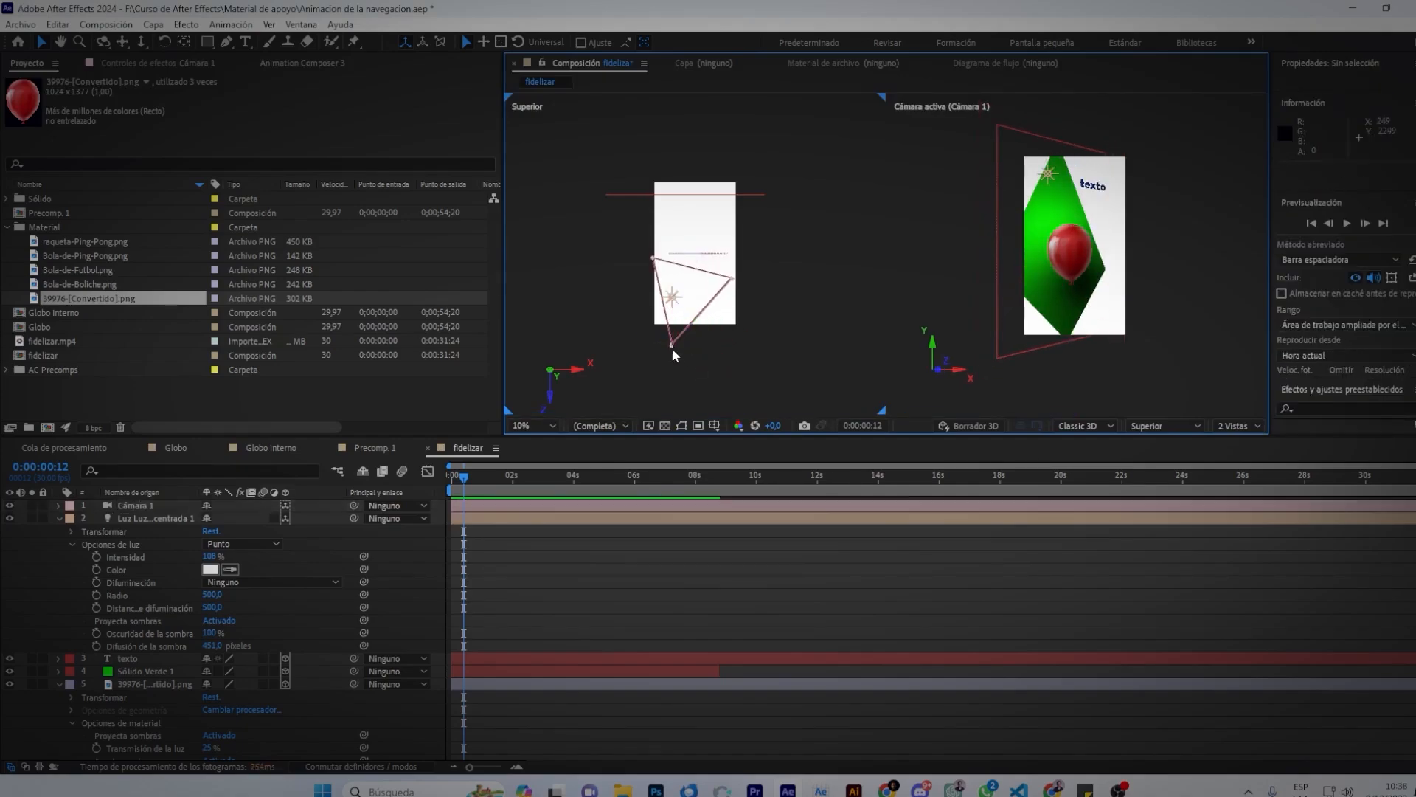
drag(671, 354, 698, 382)
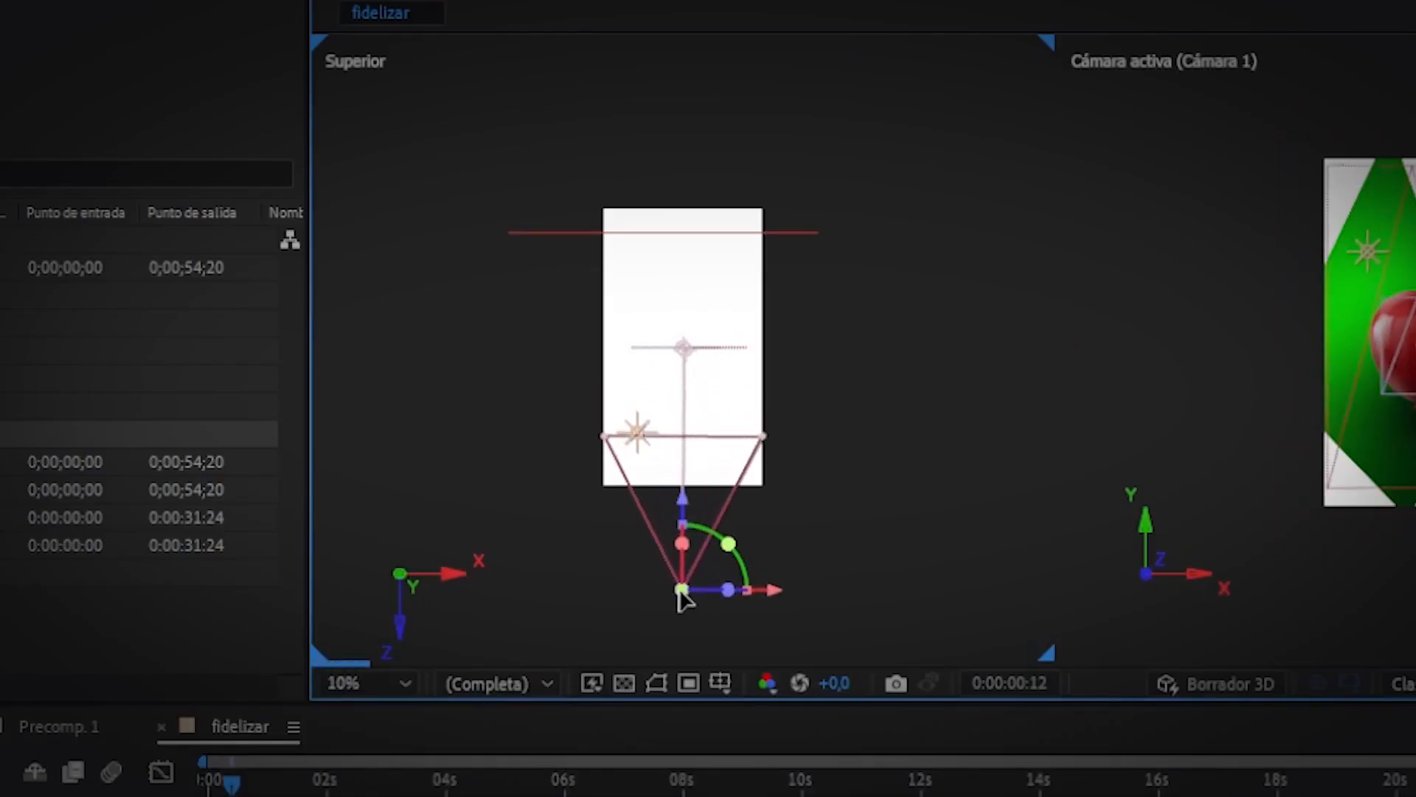
drag(690, 599, 697, 604)
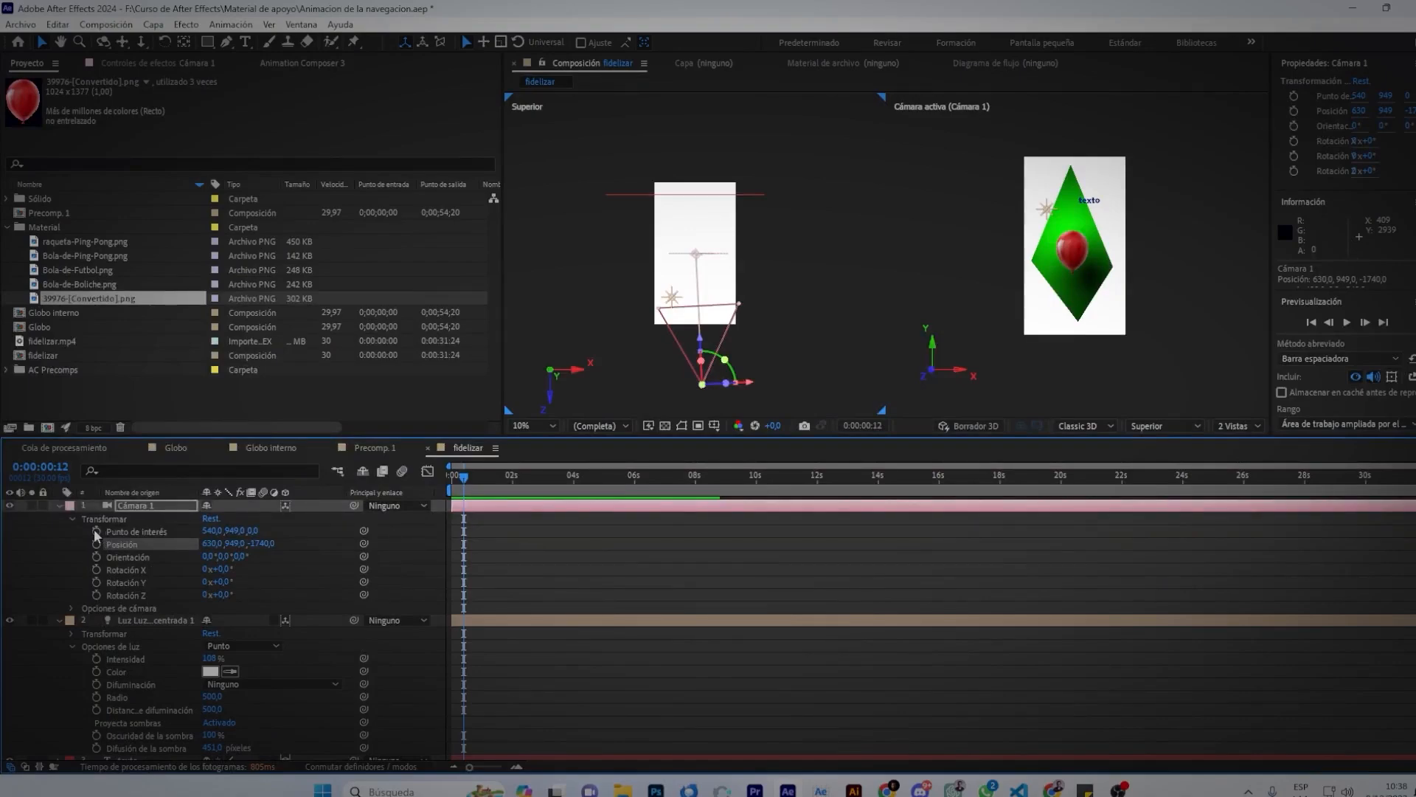
Keyframe Cámara 1's Punto de interés and Posición at the comp's start.
click(96, 531)
click(96, 544)
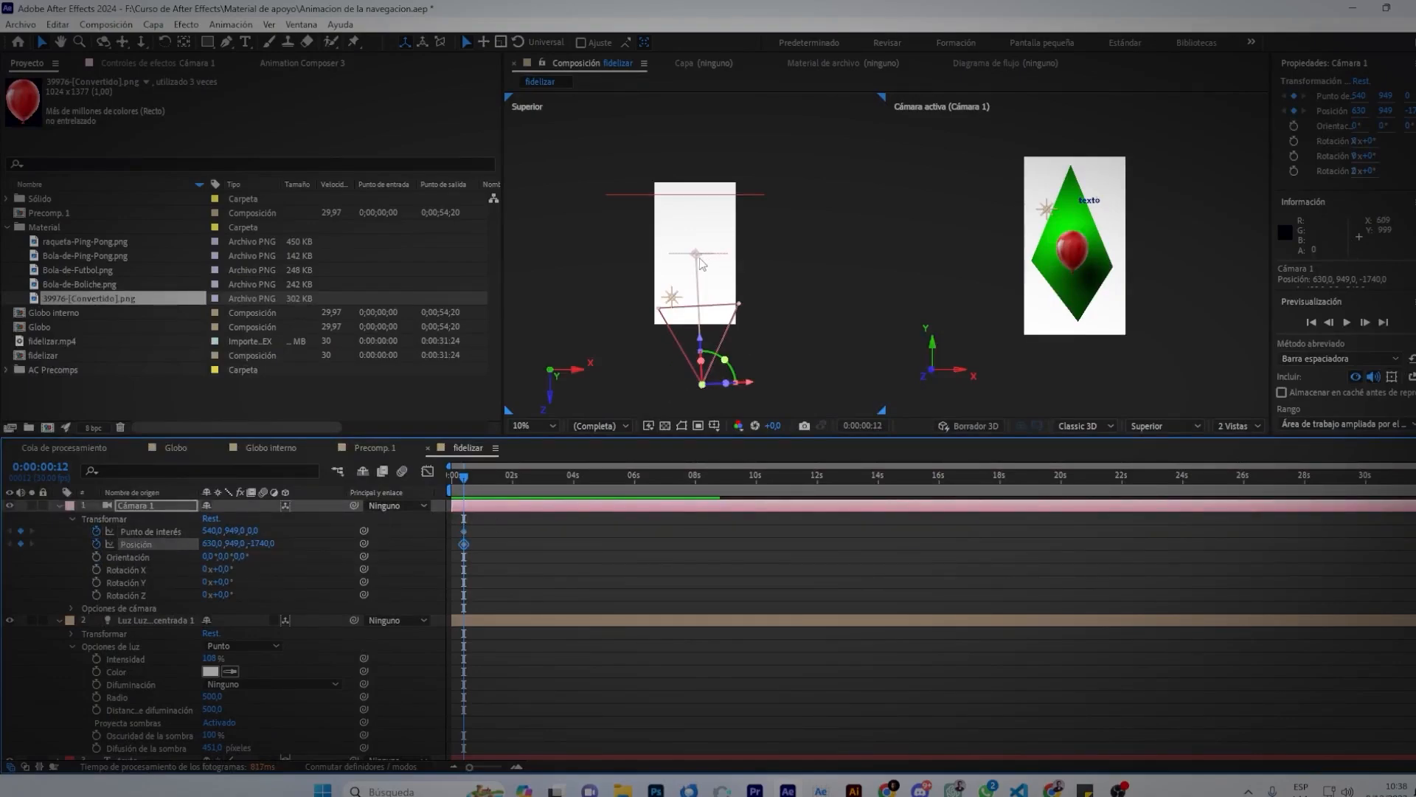
drag(466, 478, 452, 537)
click(468, 478)
click(490, 544)
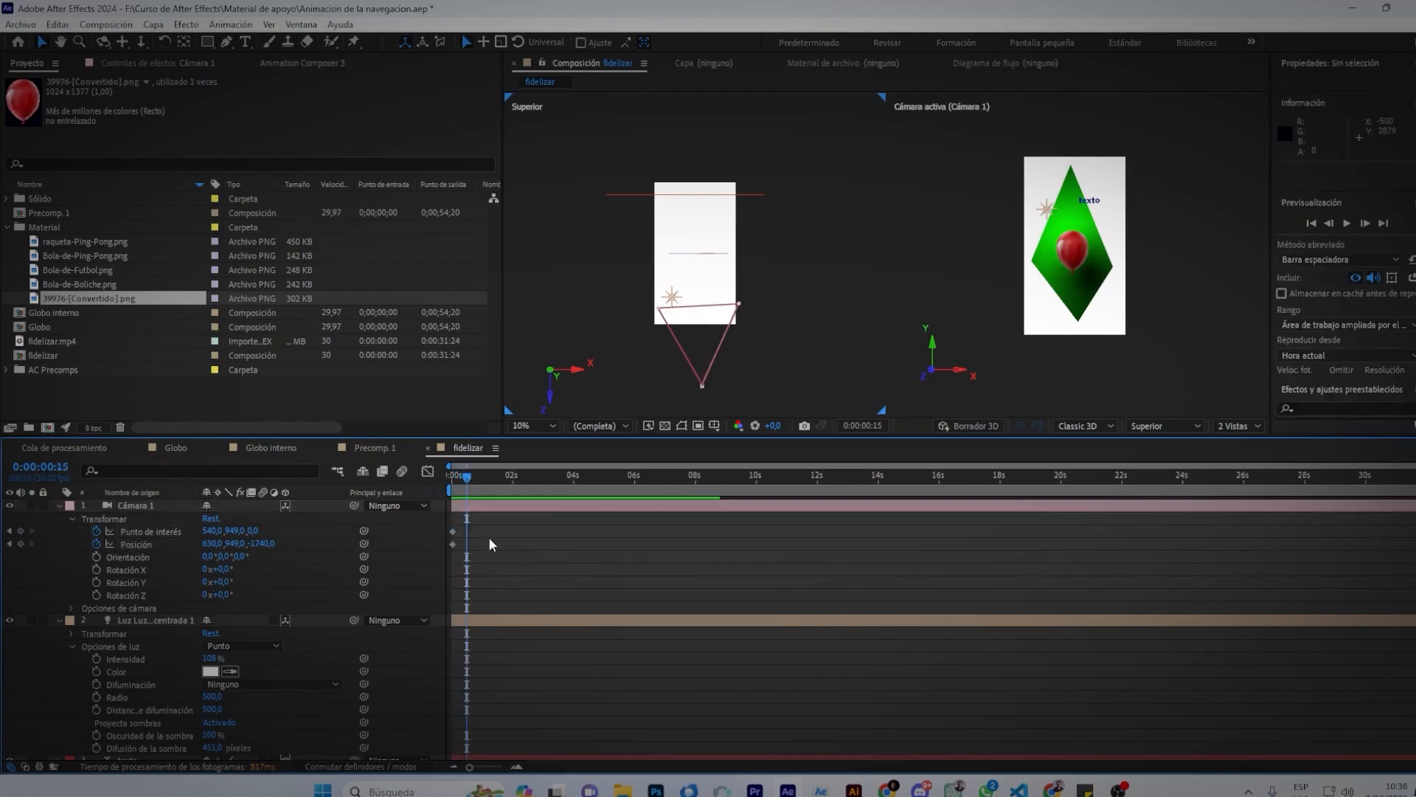
Move Cámara 1 left for a second keyframe and delete the unwanted point-of-interest key.
click(702, 386)
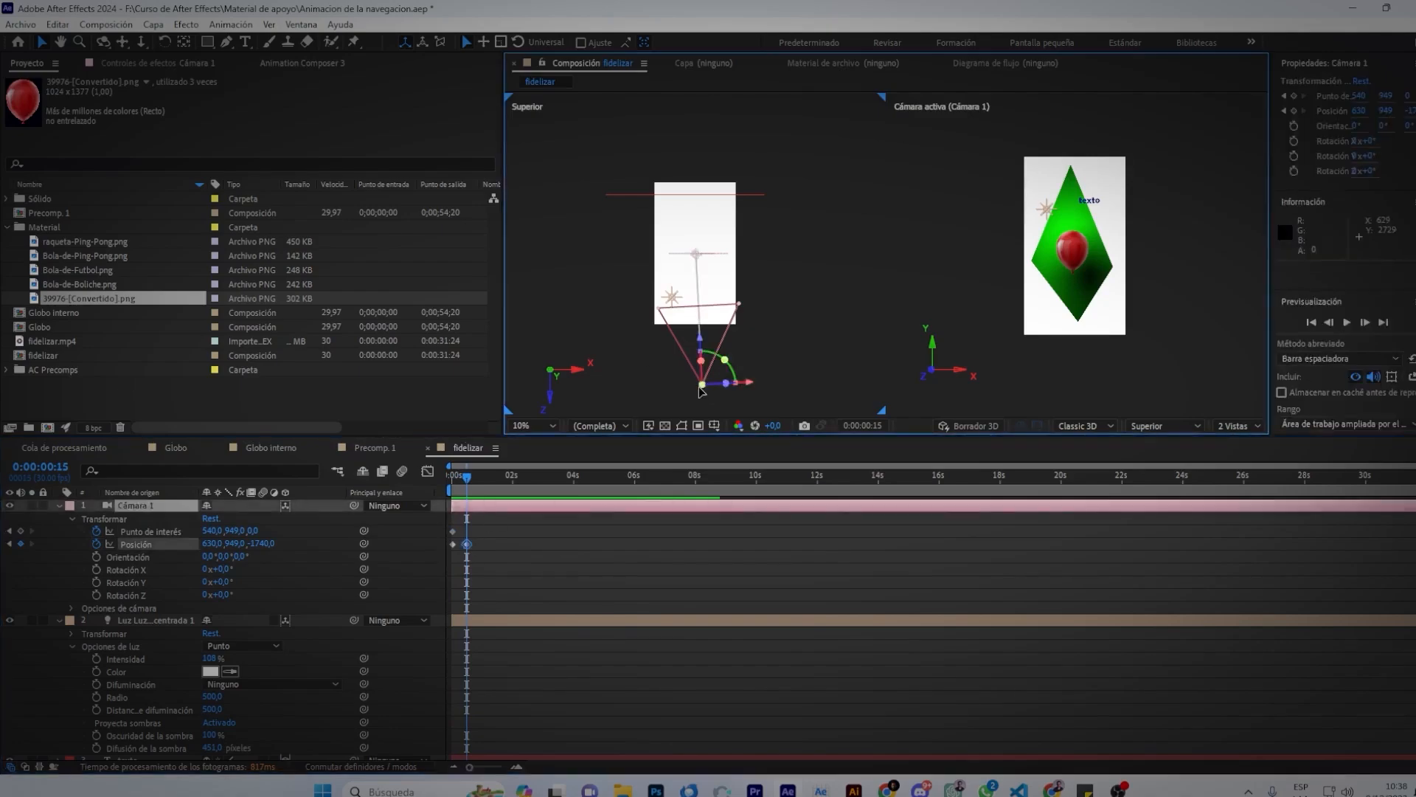
drag(745, 391, 711, 389)
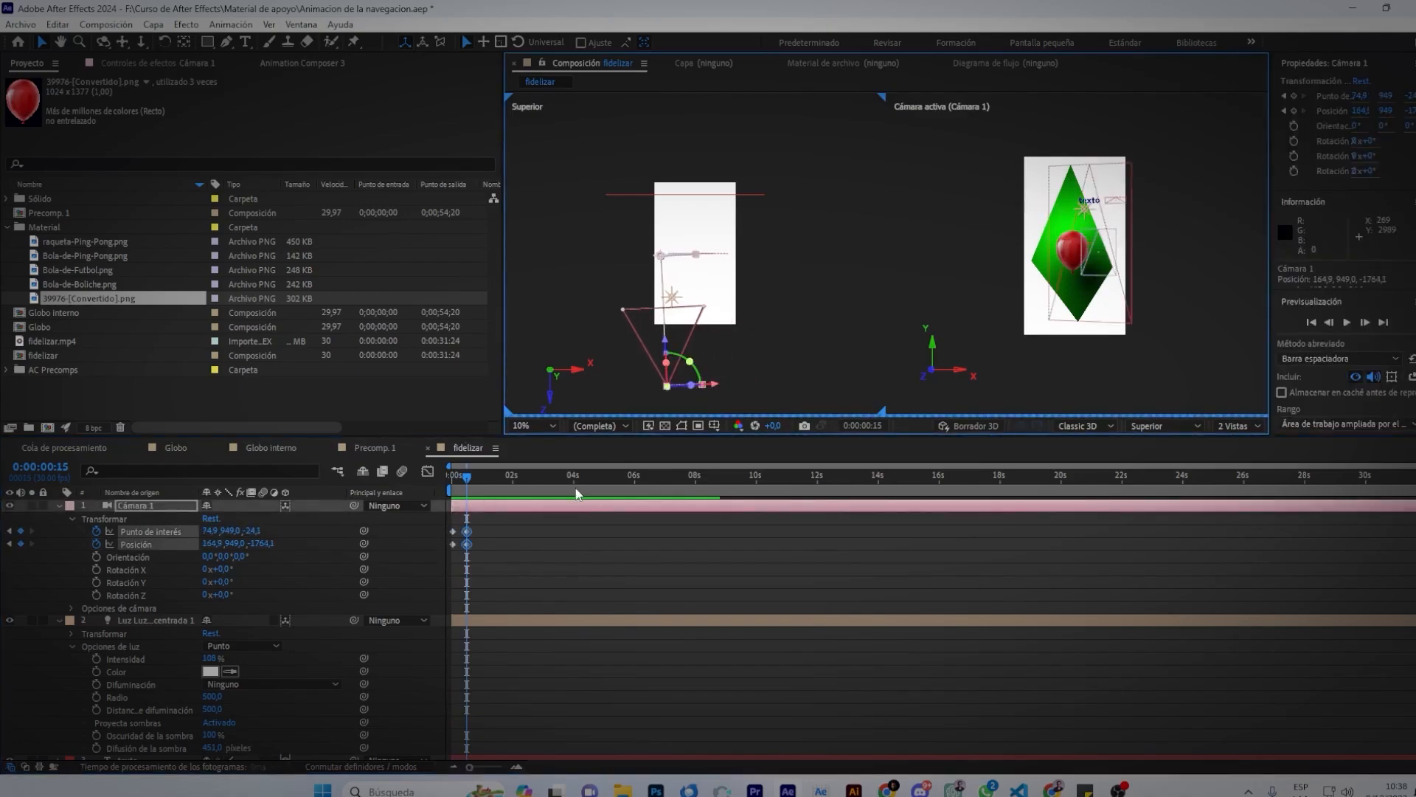
click(472, 536)
click(467, 531)
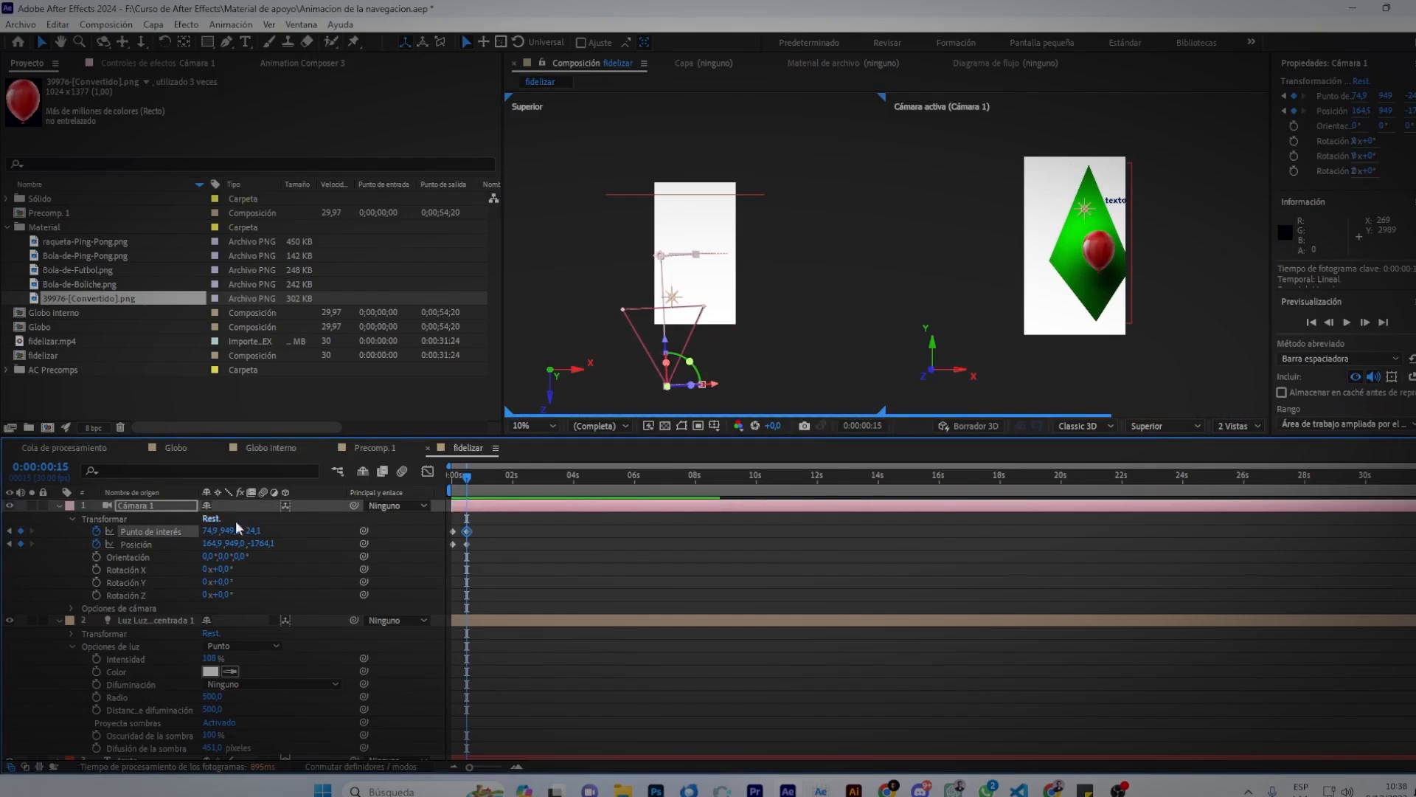
key(Delete)
key(Home)
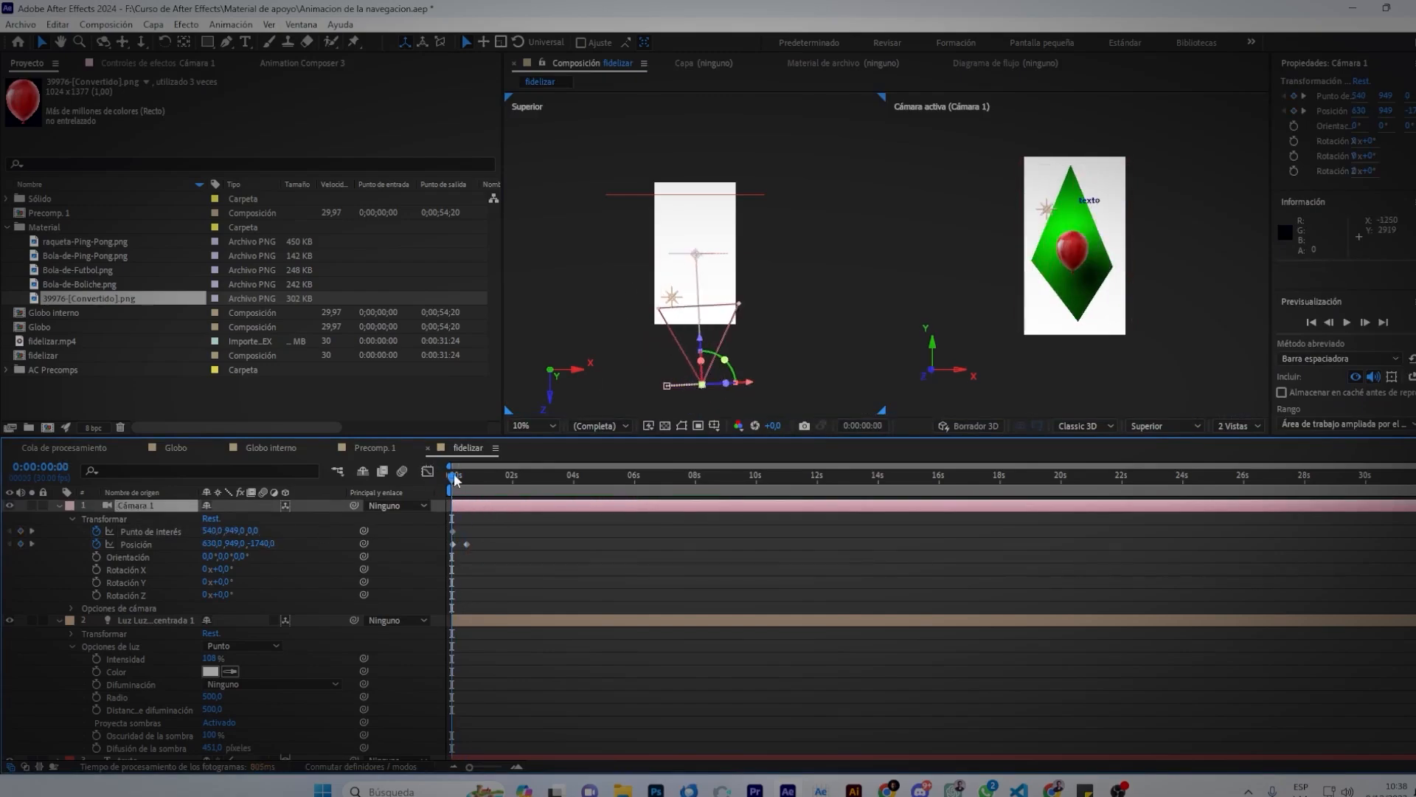
Re-aim the camera's point of interest at the white card and preview the move.
mouse_move(455, 485)
mouse_down()
mouse_move(469, 492)
mouse_move(456, 505)
mouse_move(474, 510)
mouse_move(444, 506)
mouse_up()
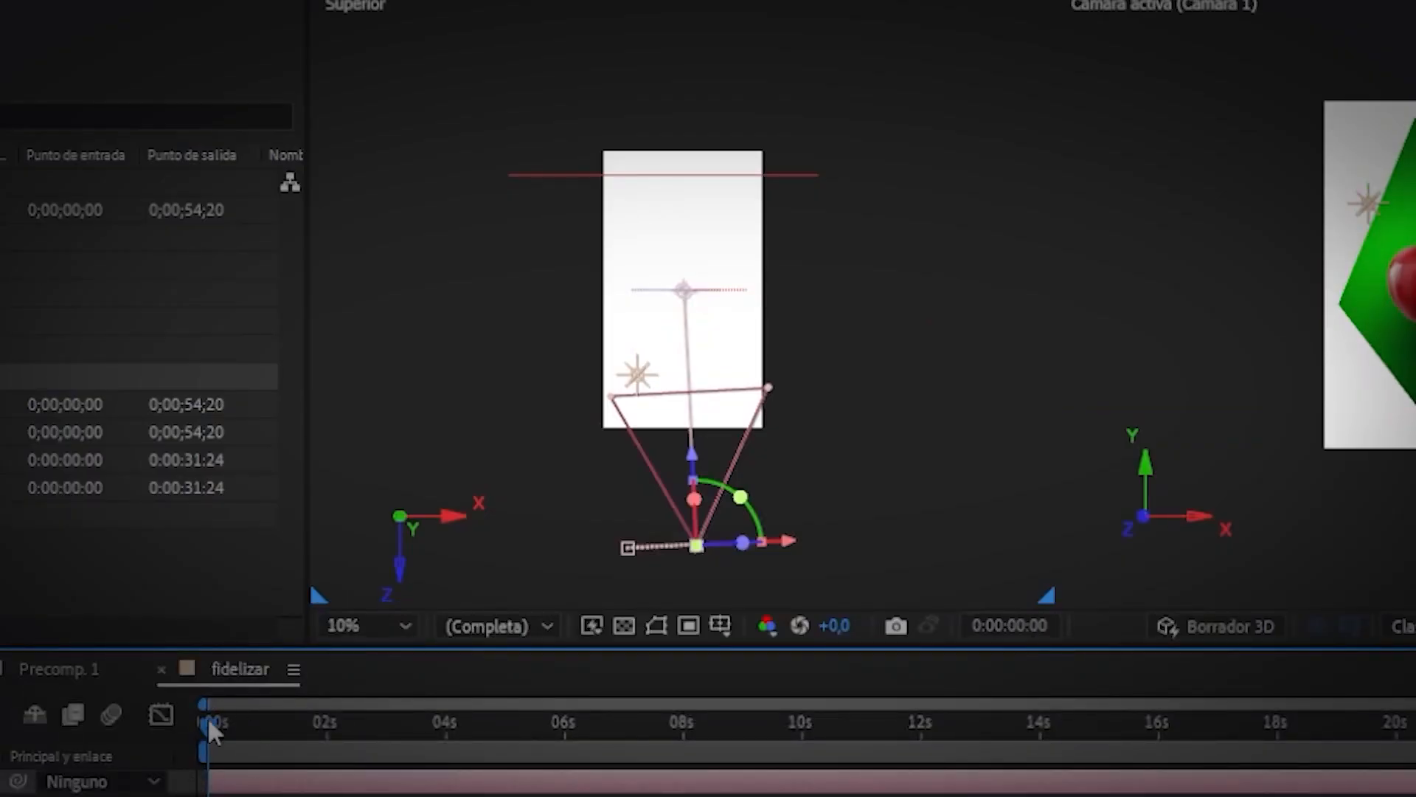
drag(209, 722, 238, 741)
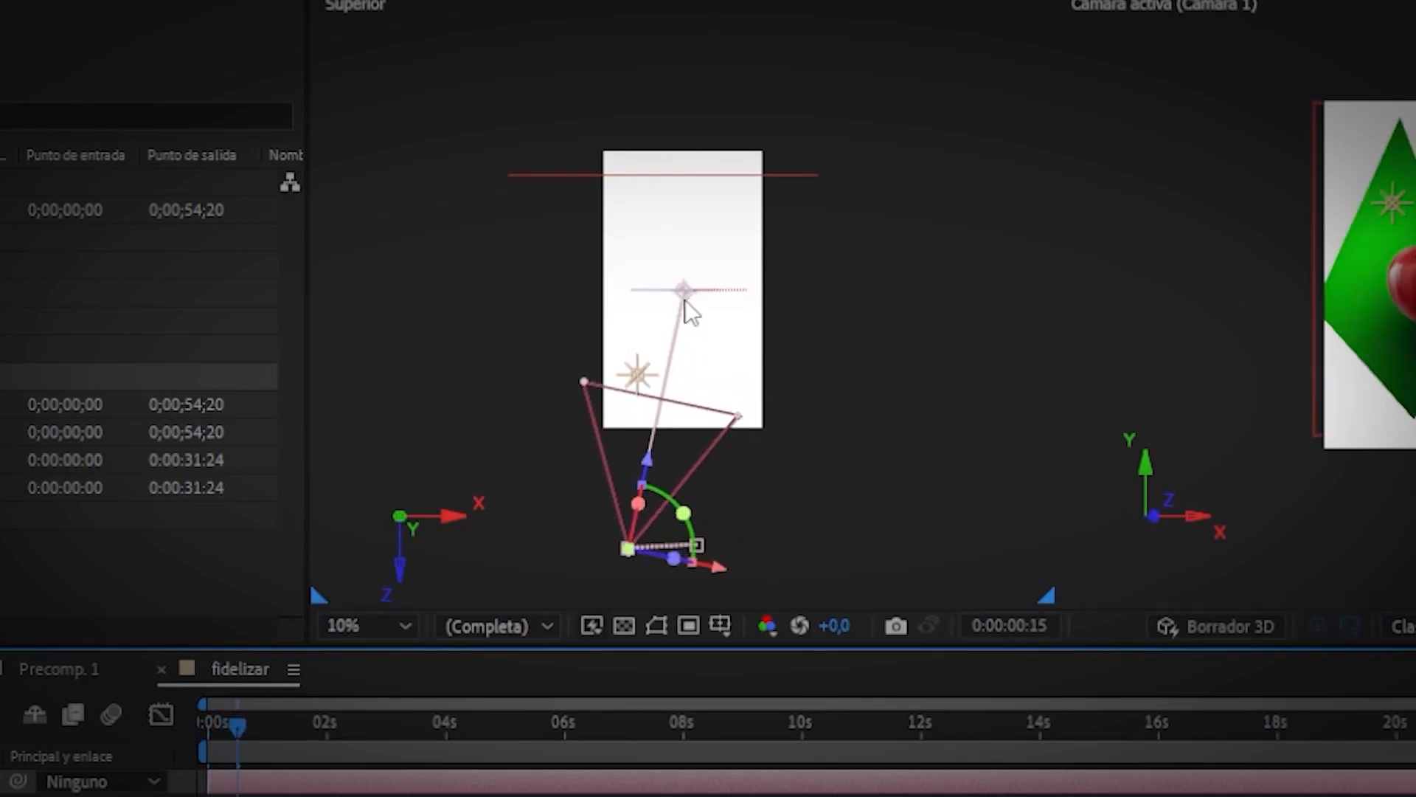
drag(685, 291, 632, 299)
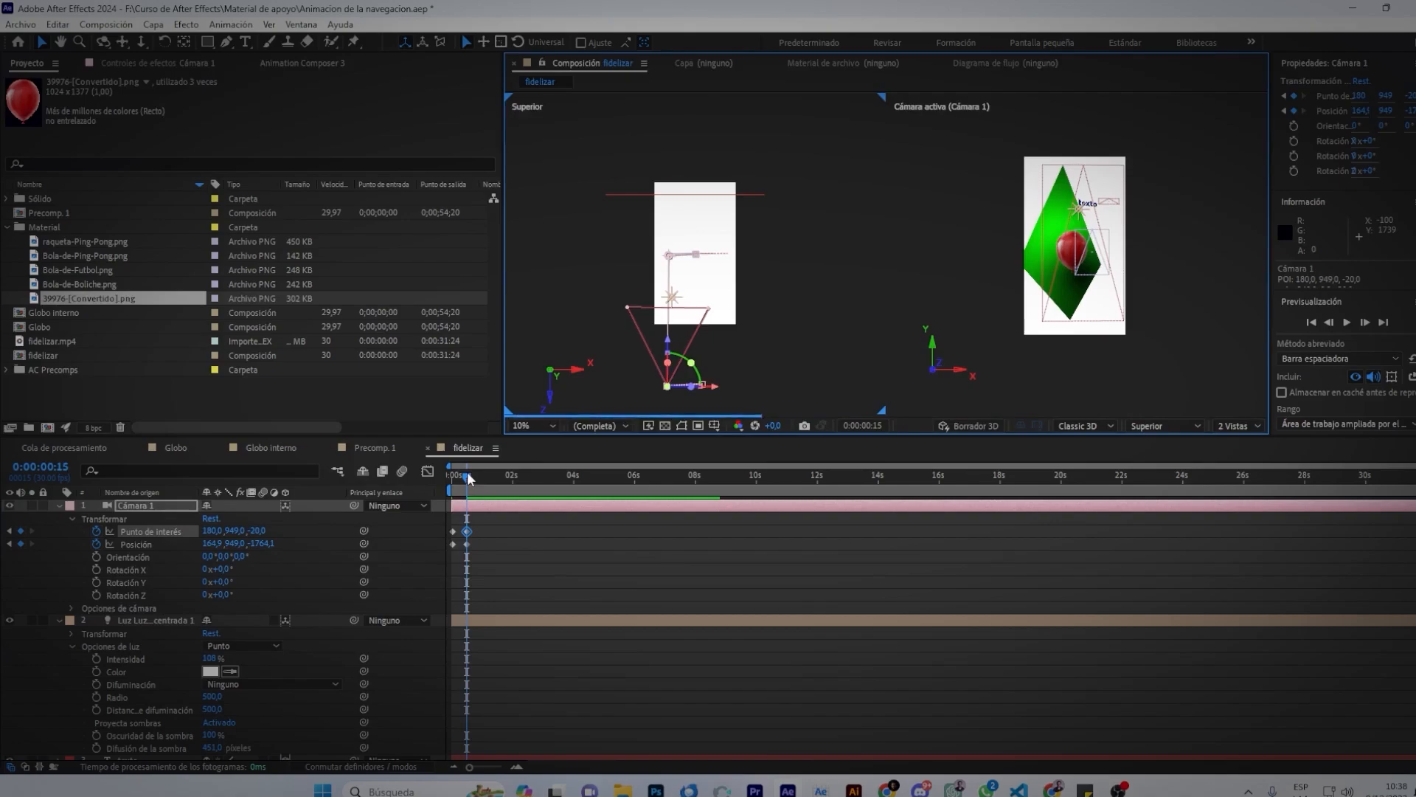
drag(468, 476, 451, 476)
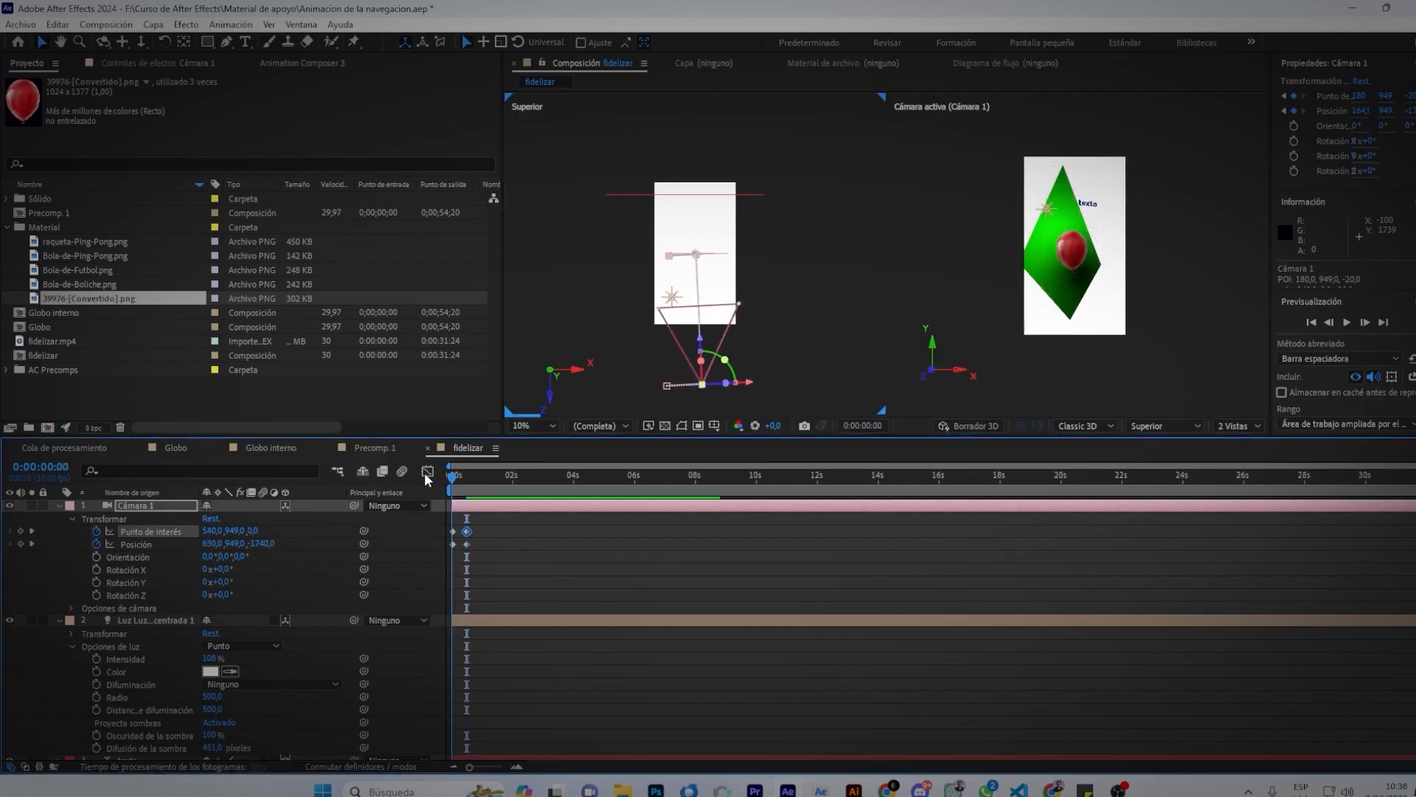
key(space)
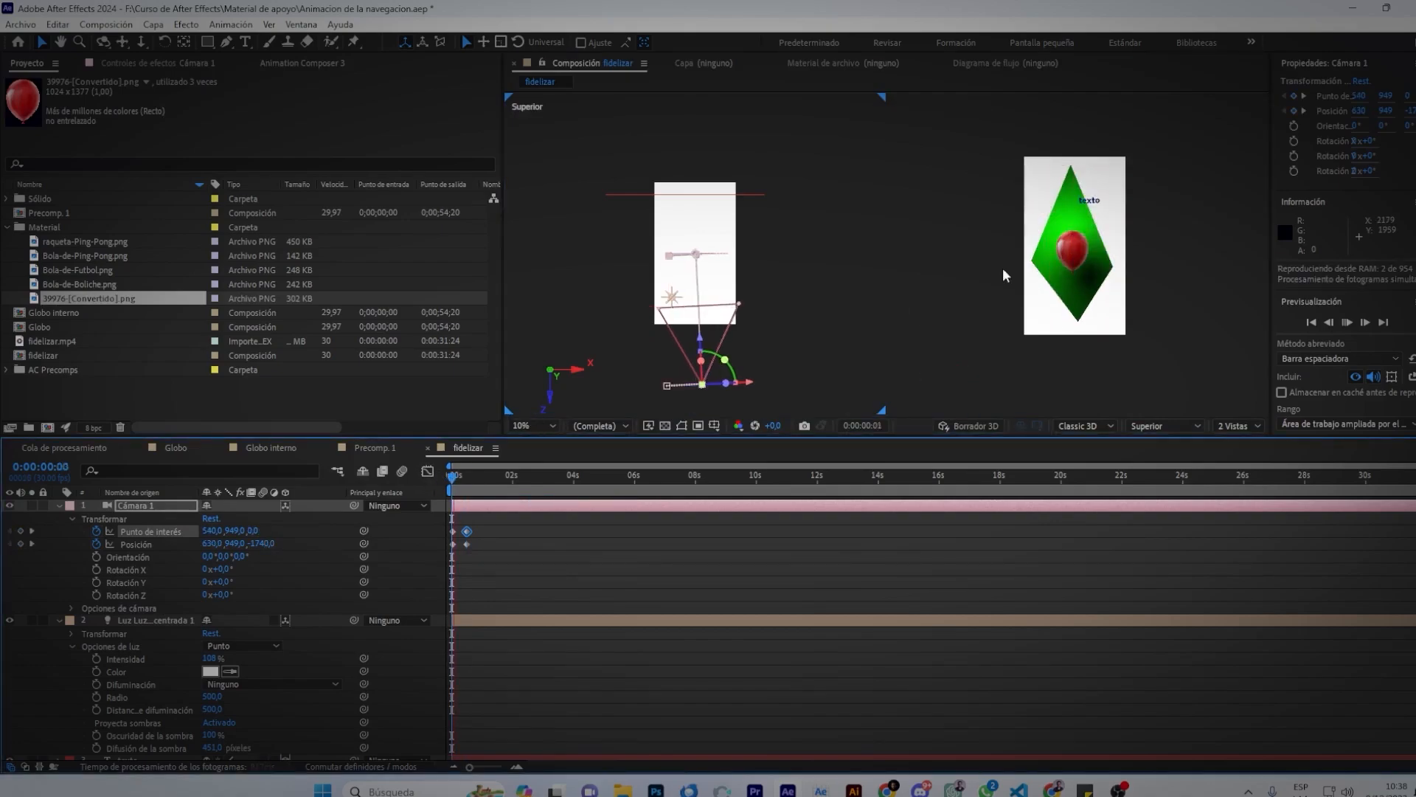
click(1099, 334)
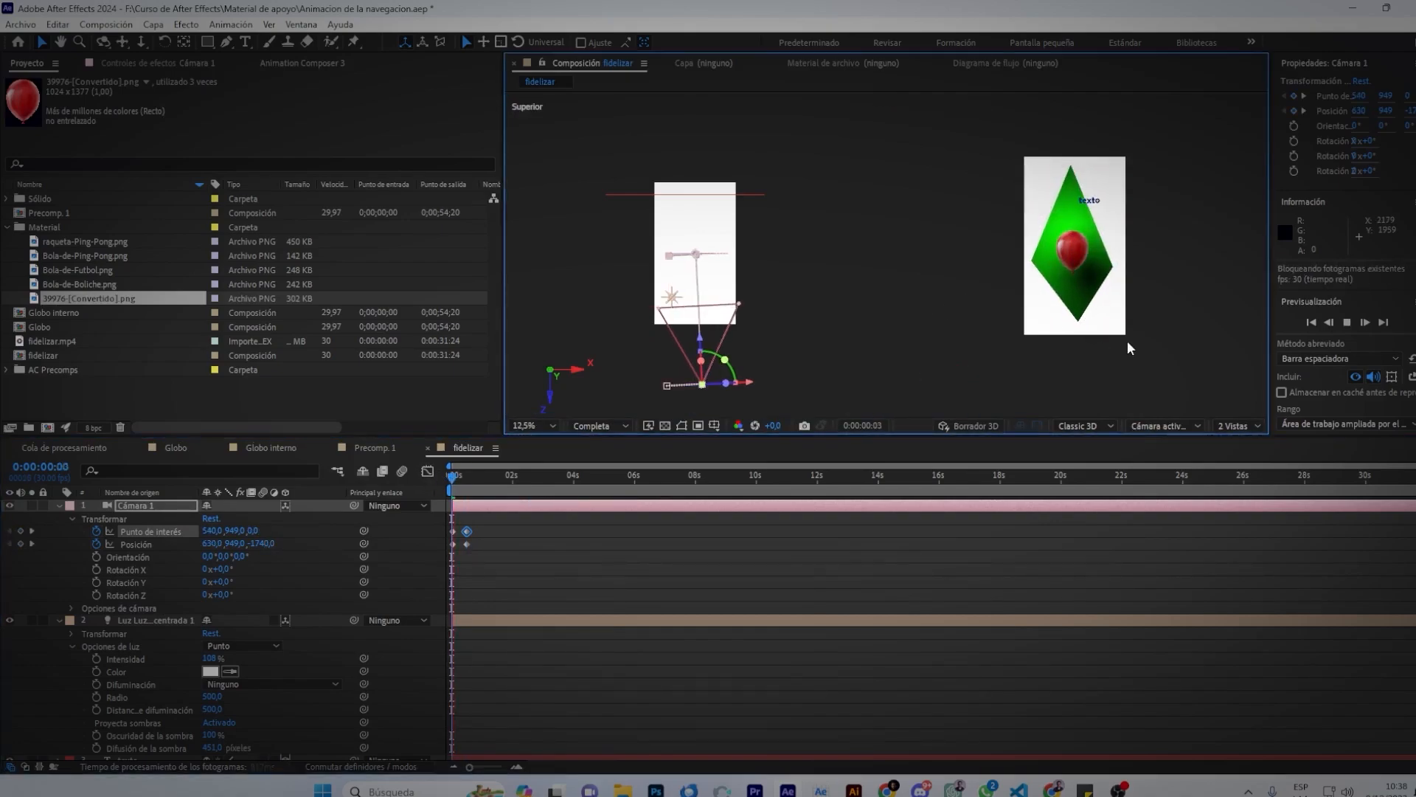
key(space)
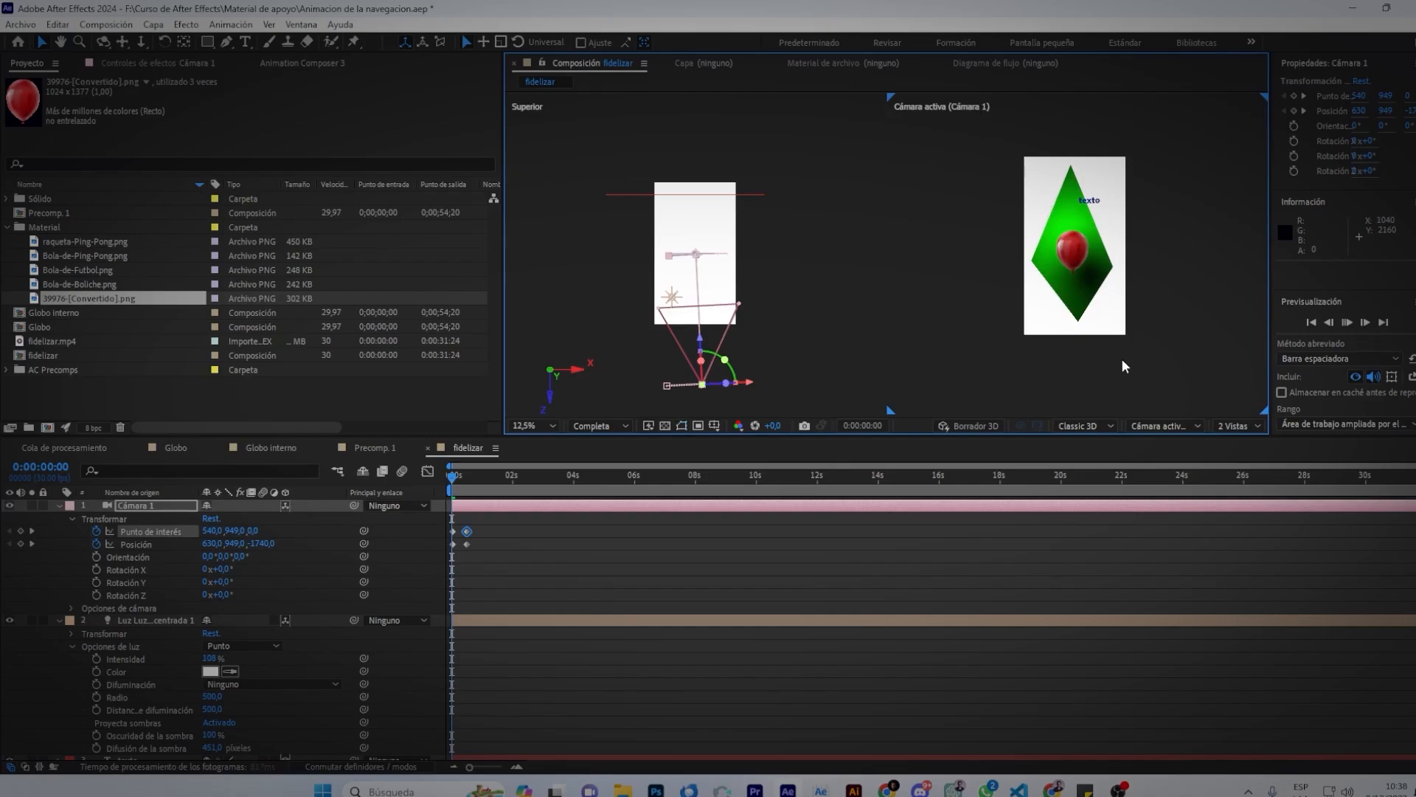
key(space)
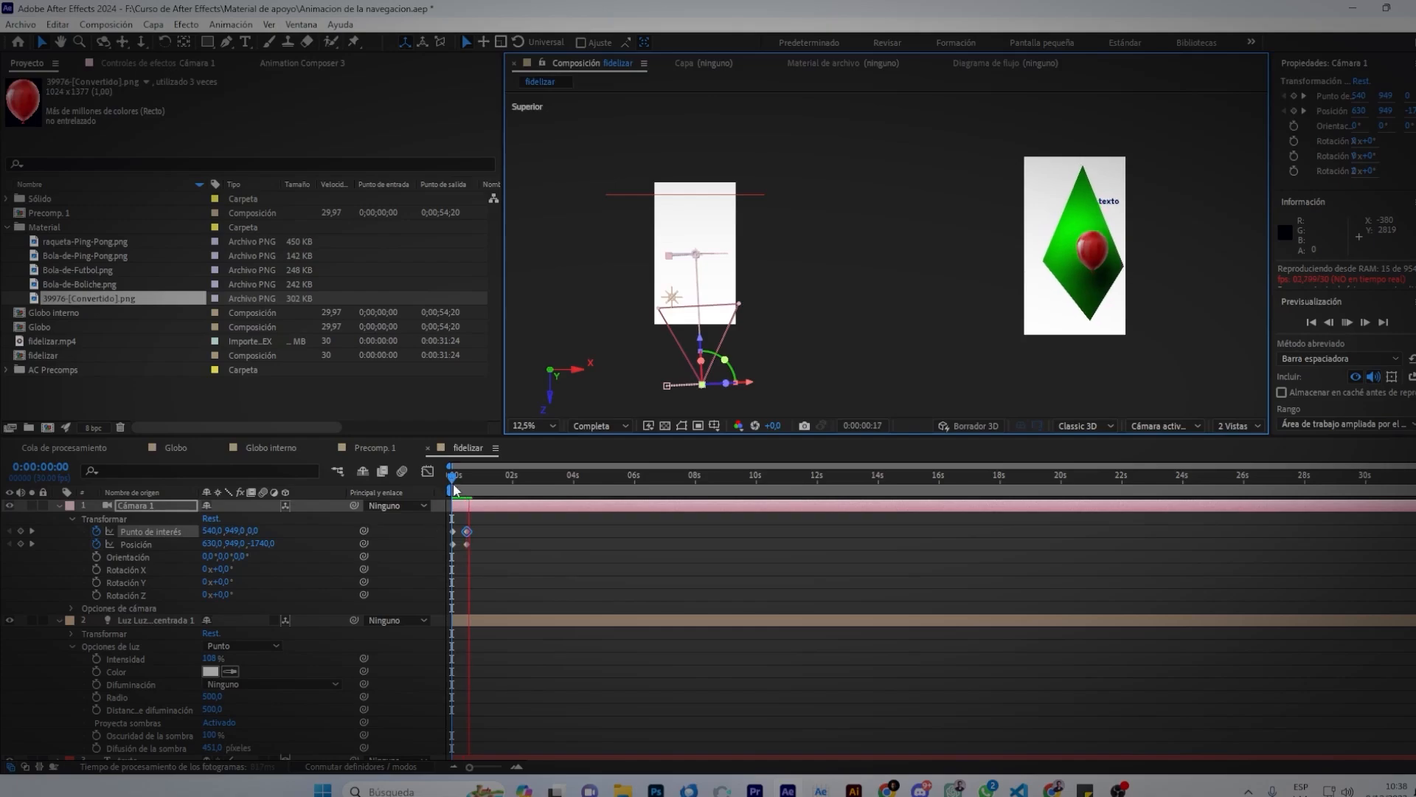
key(space)
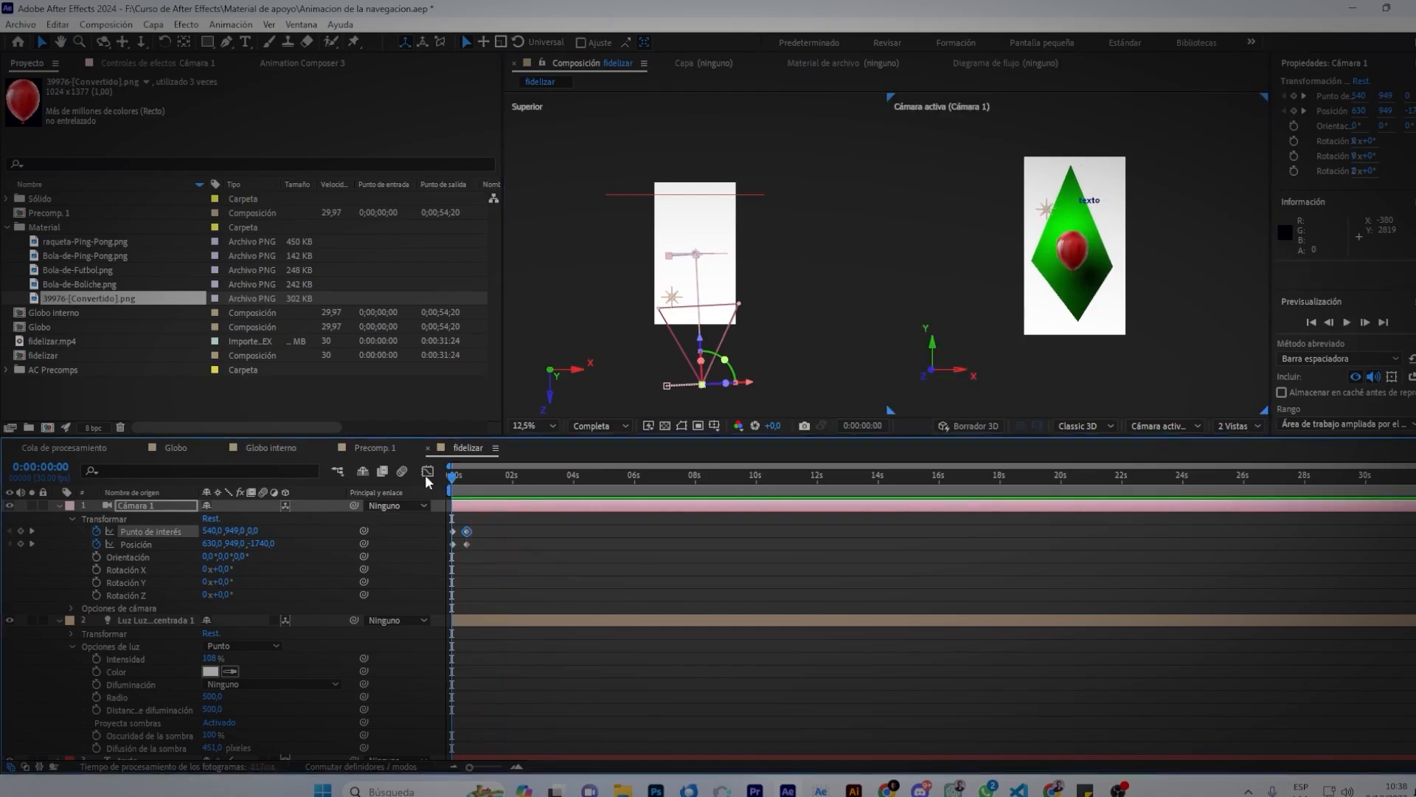
Split Cámara 1 at 0:00:01:29 with Ctrl+Shift+D, creating Cámara 2.
drag(453, 475, 490, 584)
click(153, 25)
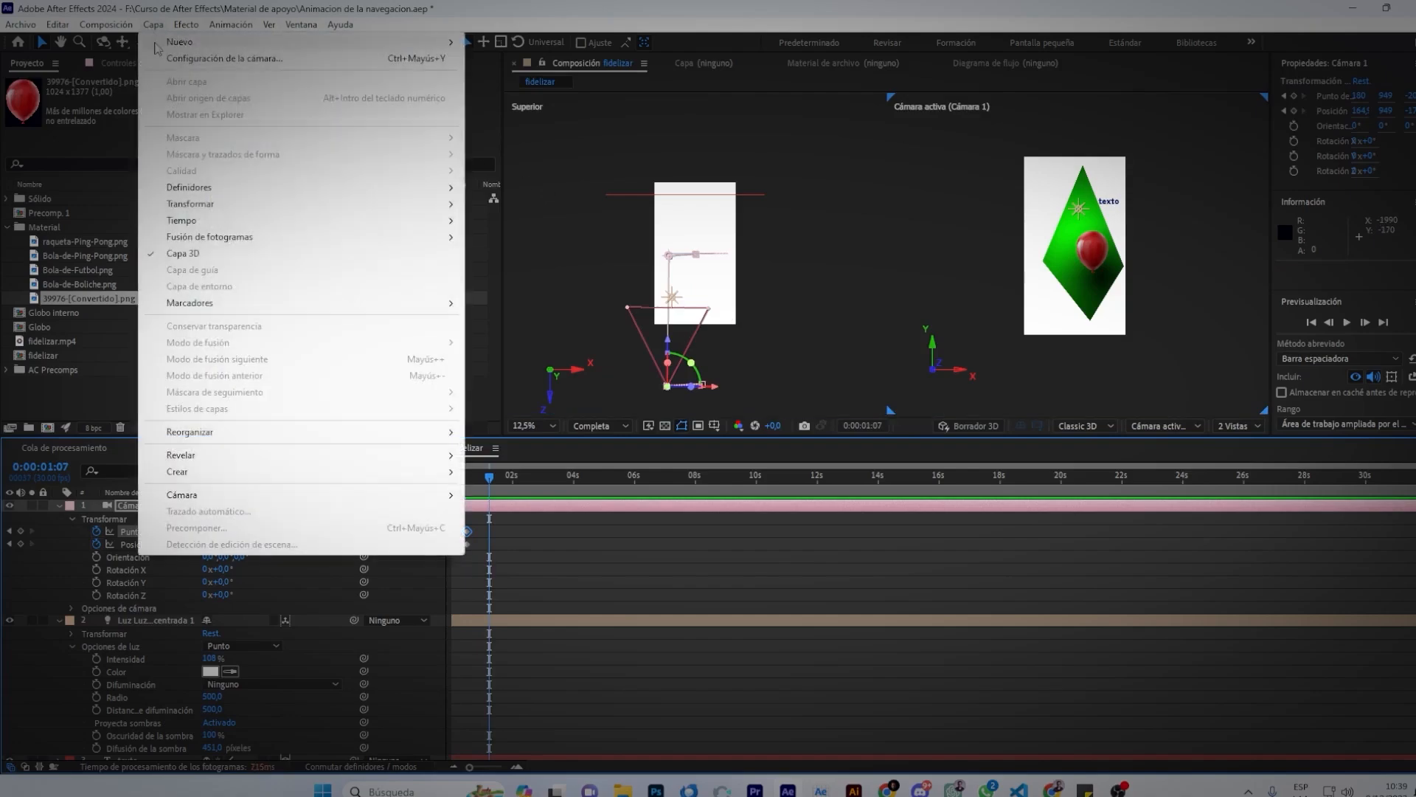
mouse_move(158, 47)
mouse_move(301, 24)
click(832, 673)
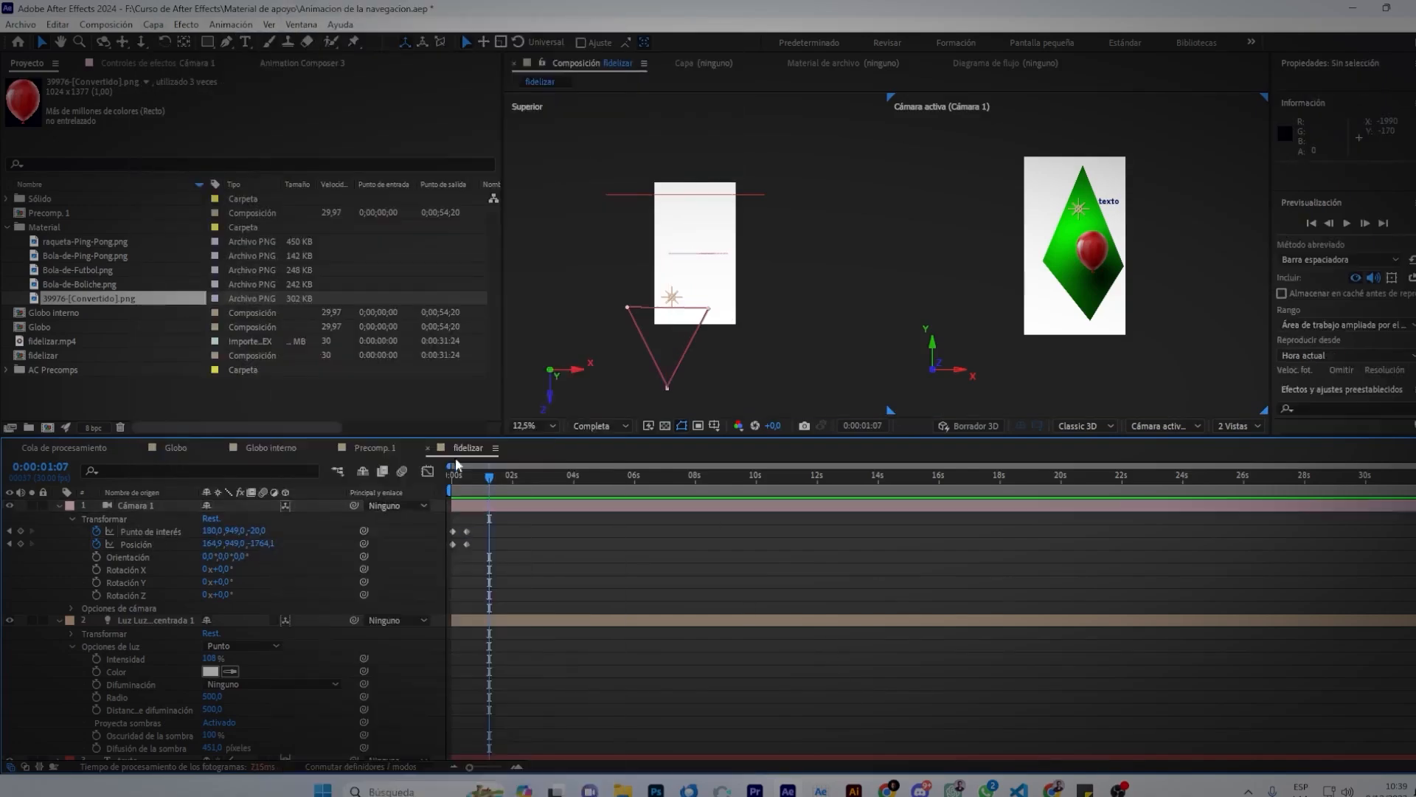
drag(486, 482, 512, 492)
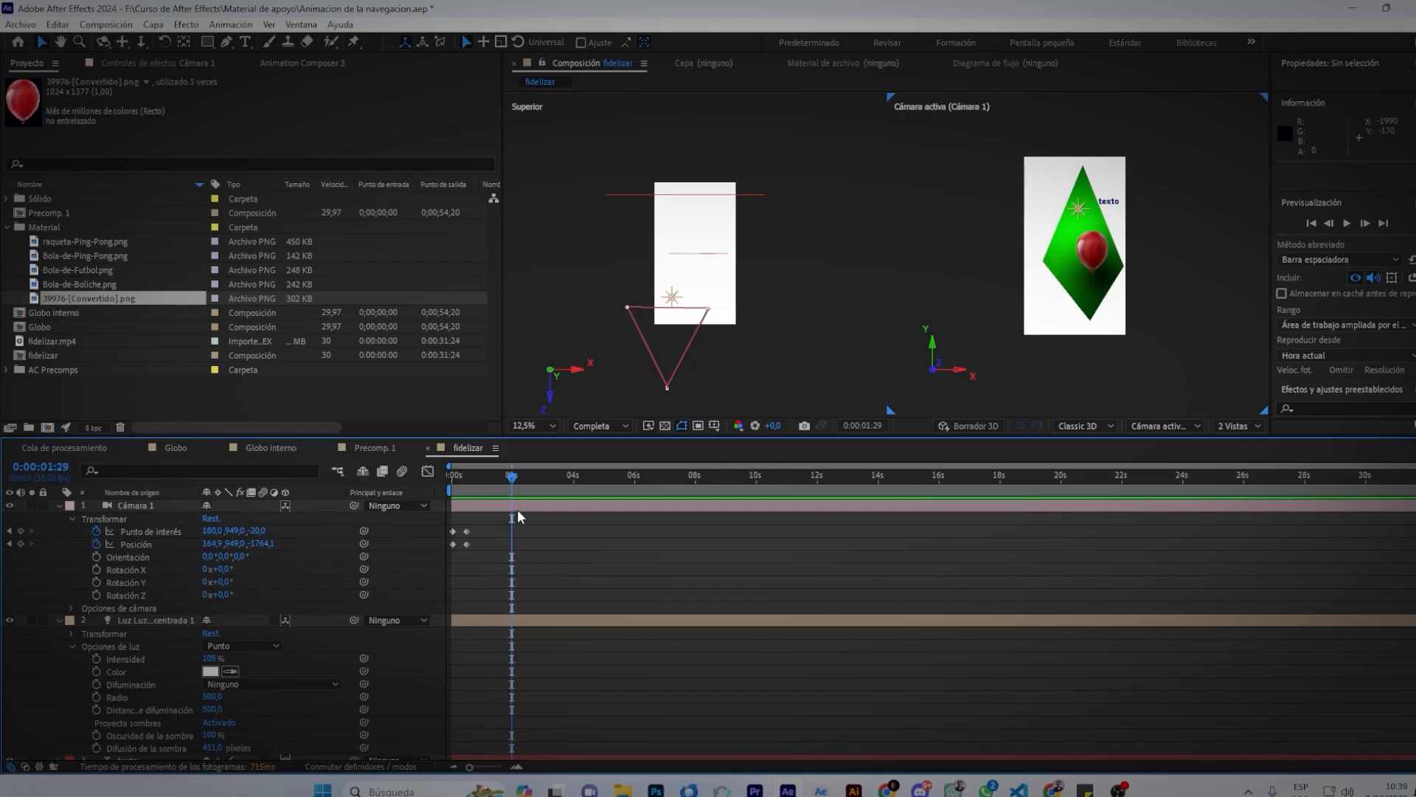
click(517, 509)
key(ctrl+shift+d)
drag(516, 480, 538, 478)
Push Cámara 2 back to Z -3125.9 and clear its Punto de interés and Posición keyframes.
mouse_move(662, 381)
mouse_down()
mouse_move(659, 402)
mouse_move(650, 375)
mouse_up()
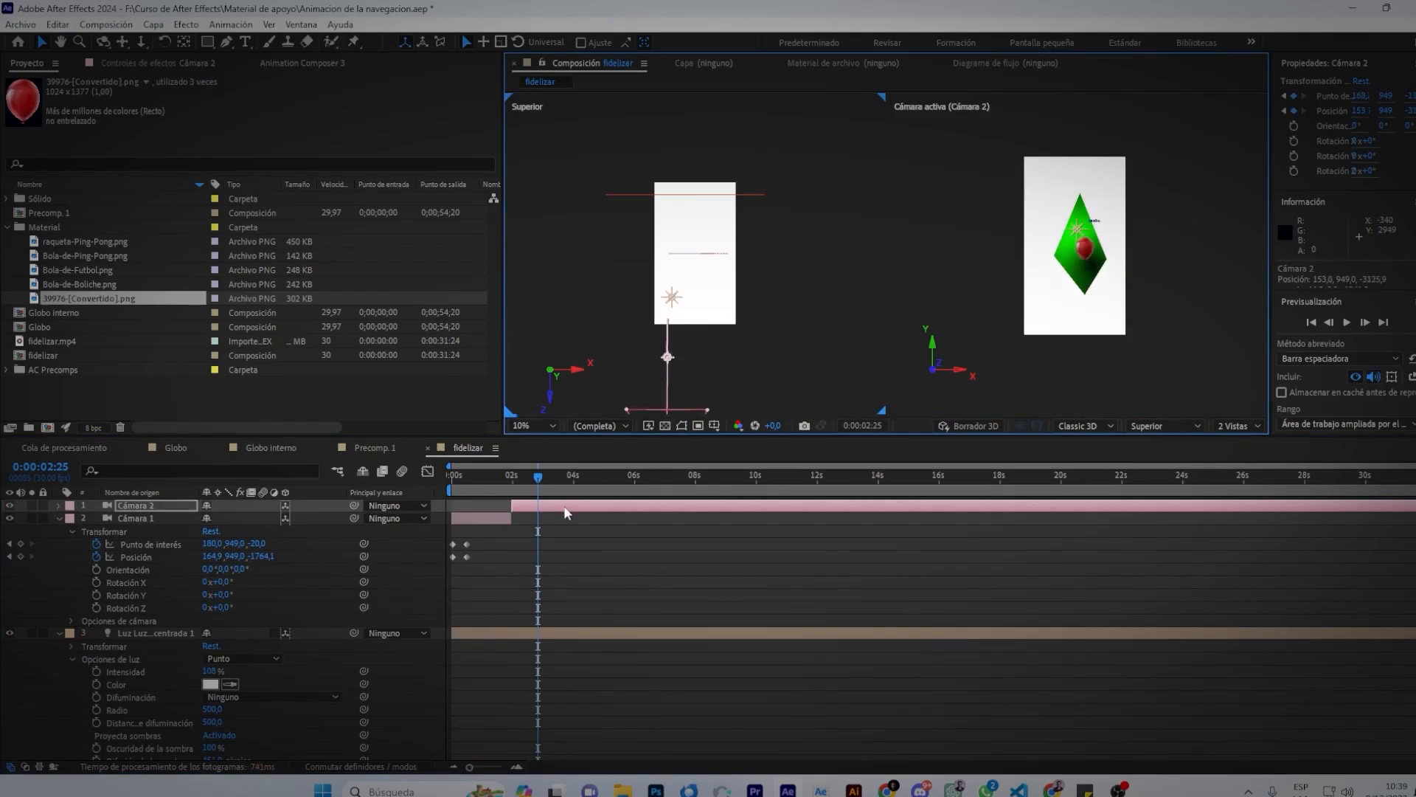
key(u)
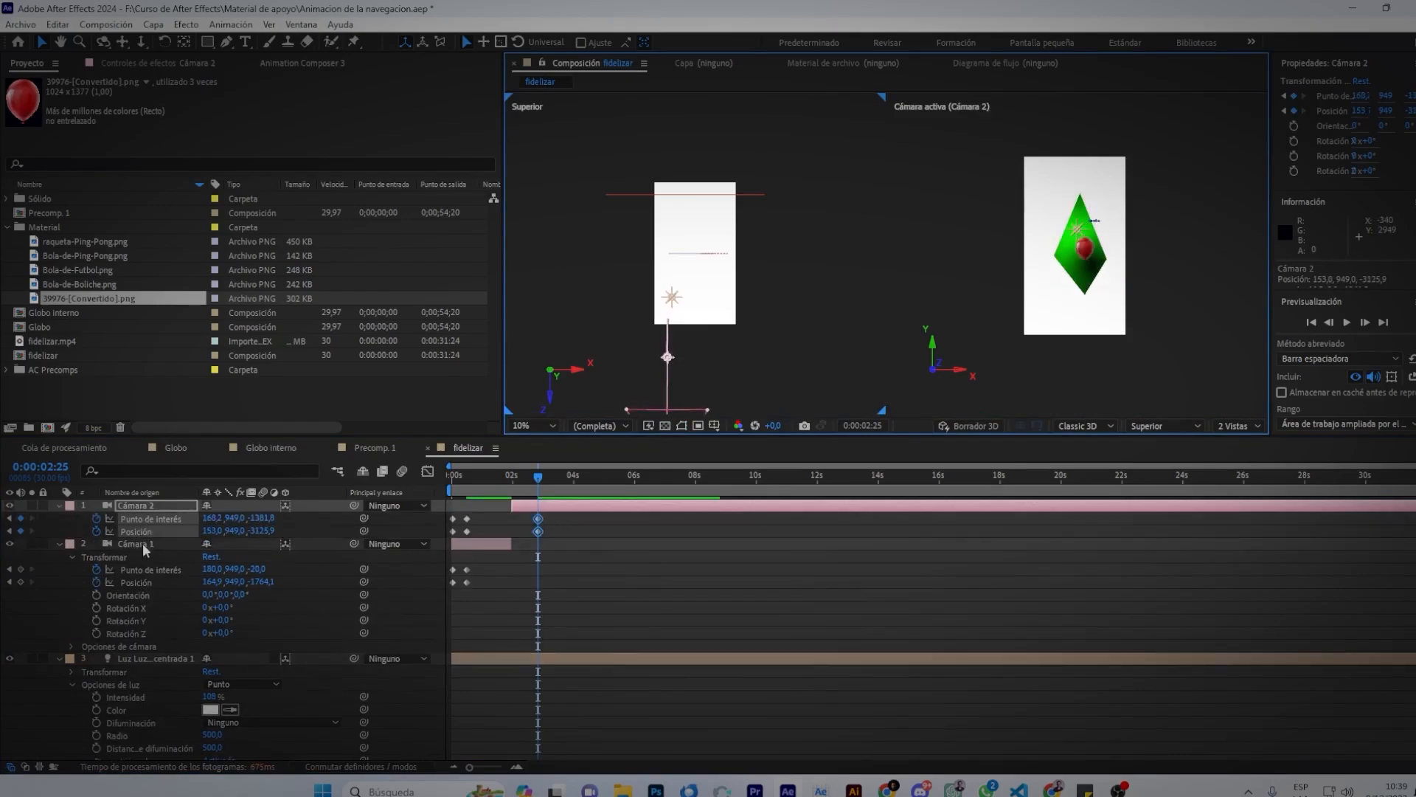
click(97, 518)
click(97, 531)
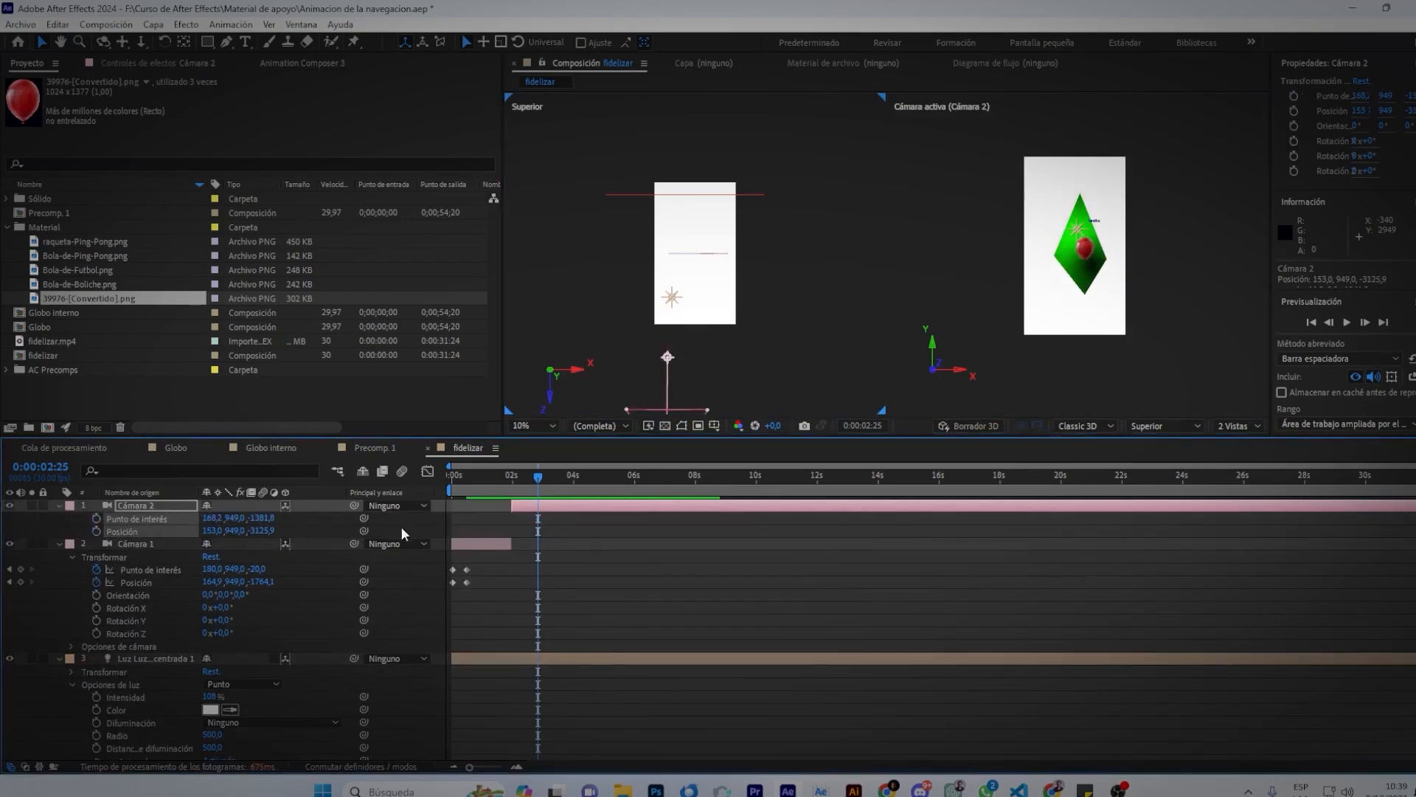
mouse_move(528, 481)
mouse_down()
mouse_move(506, 483)
mouse_move(523, 483)
mouse_up()
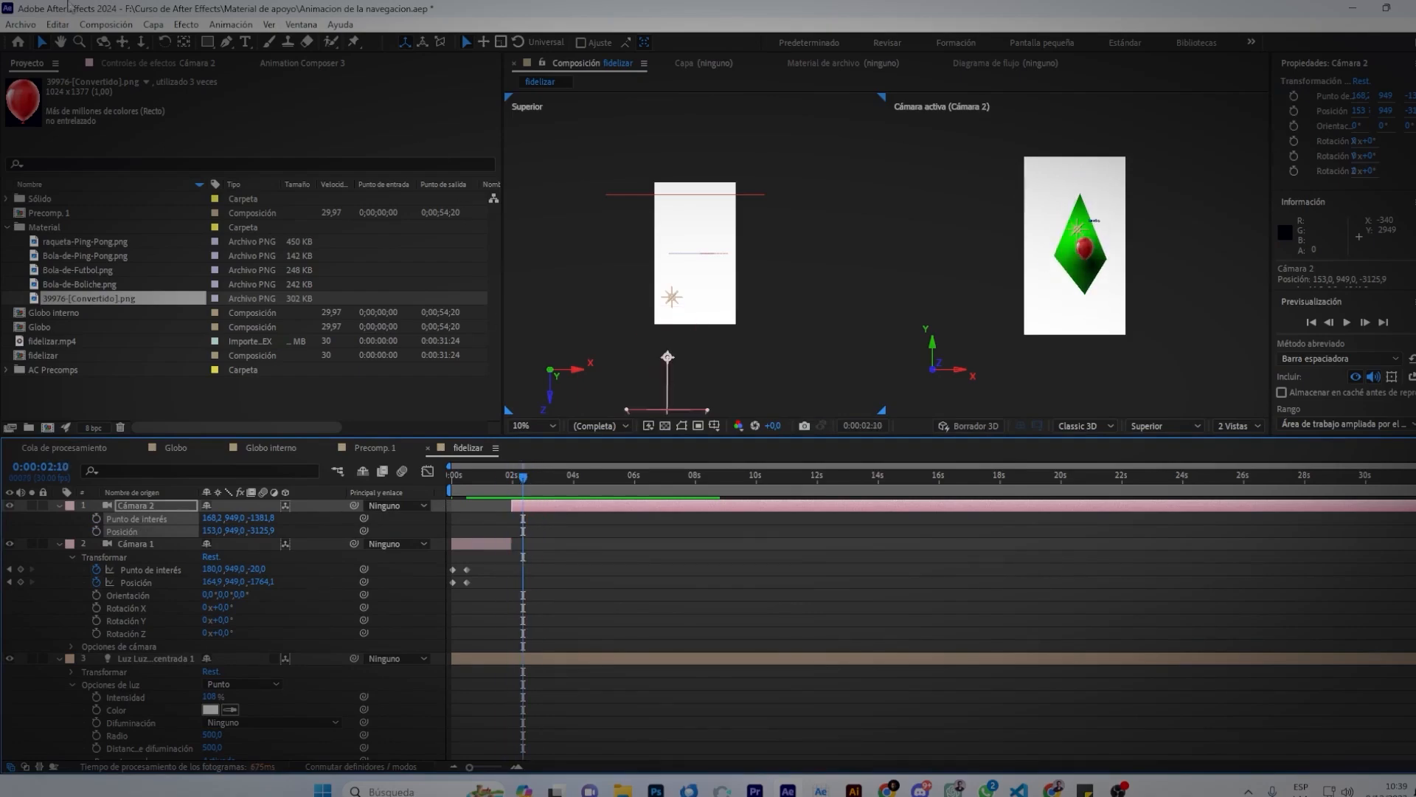
click(158, 26)
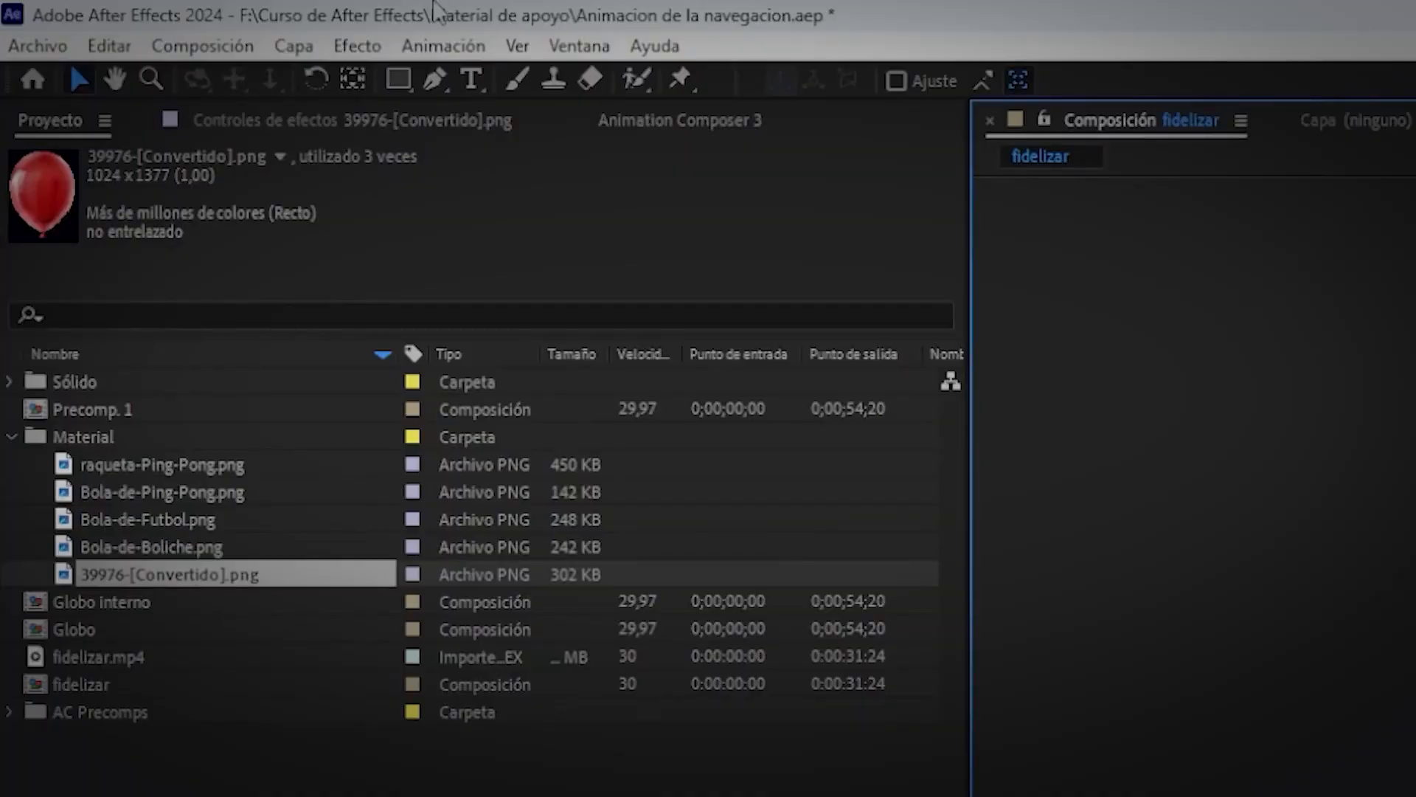
Add a null object layer, Nulo 2, to the fidelizar comp.
click(291, 48)
mouse_move(811, 79)
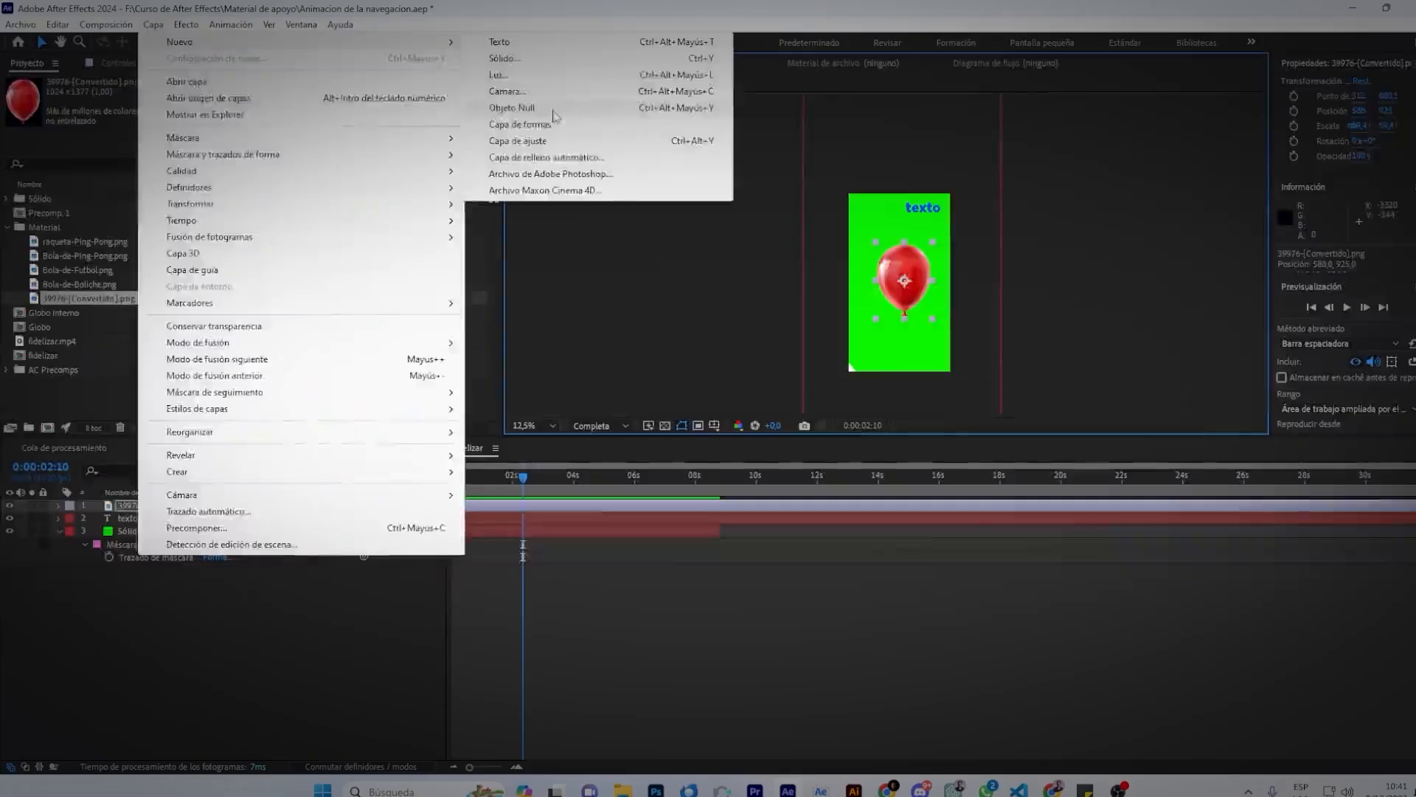
click(553, 109)
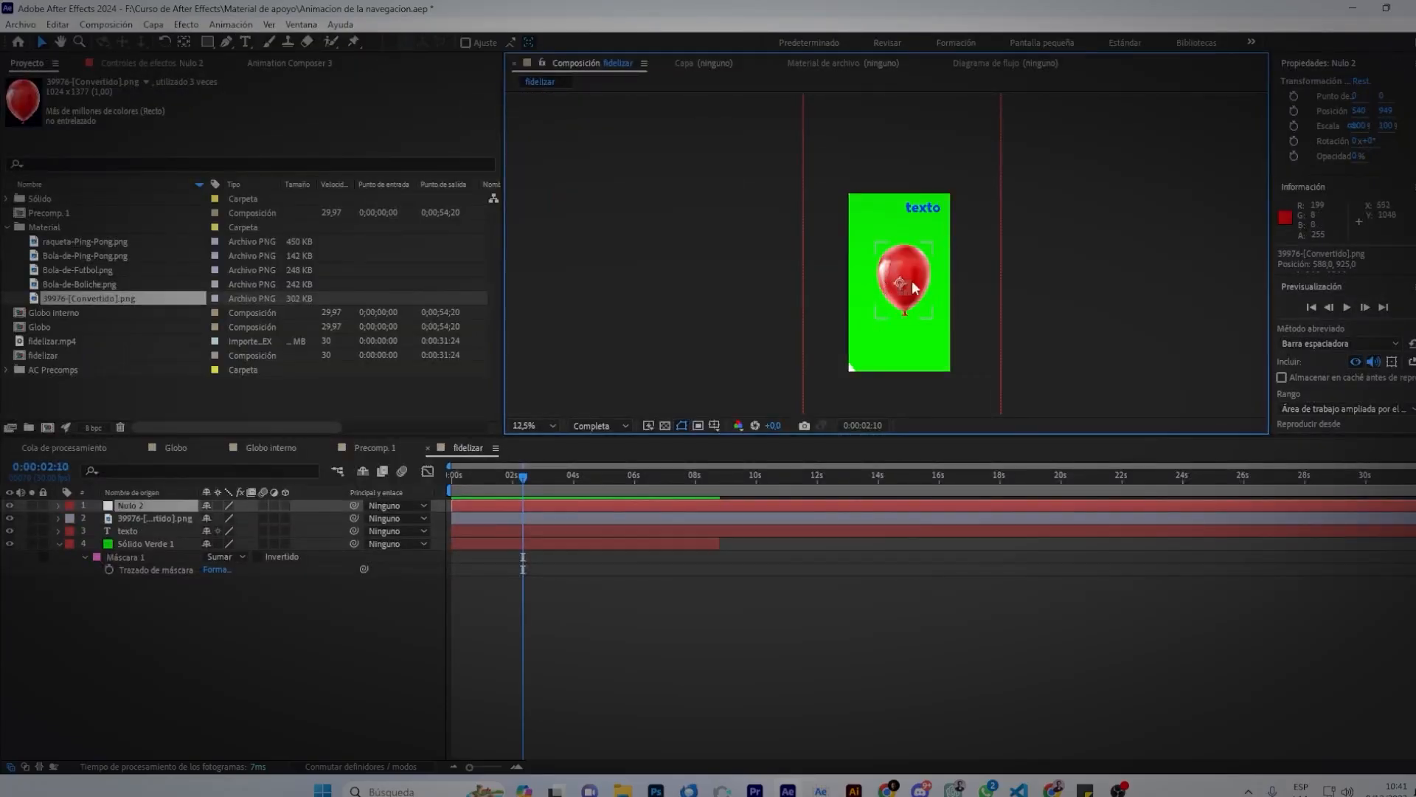
Parent the balloon image layer to Nulo 2 with the pick-whip.
scroll(910, 284, up, 3)
drag(979, 307, 910, 187)
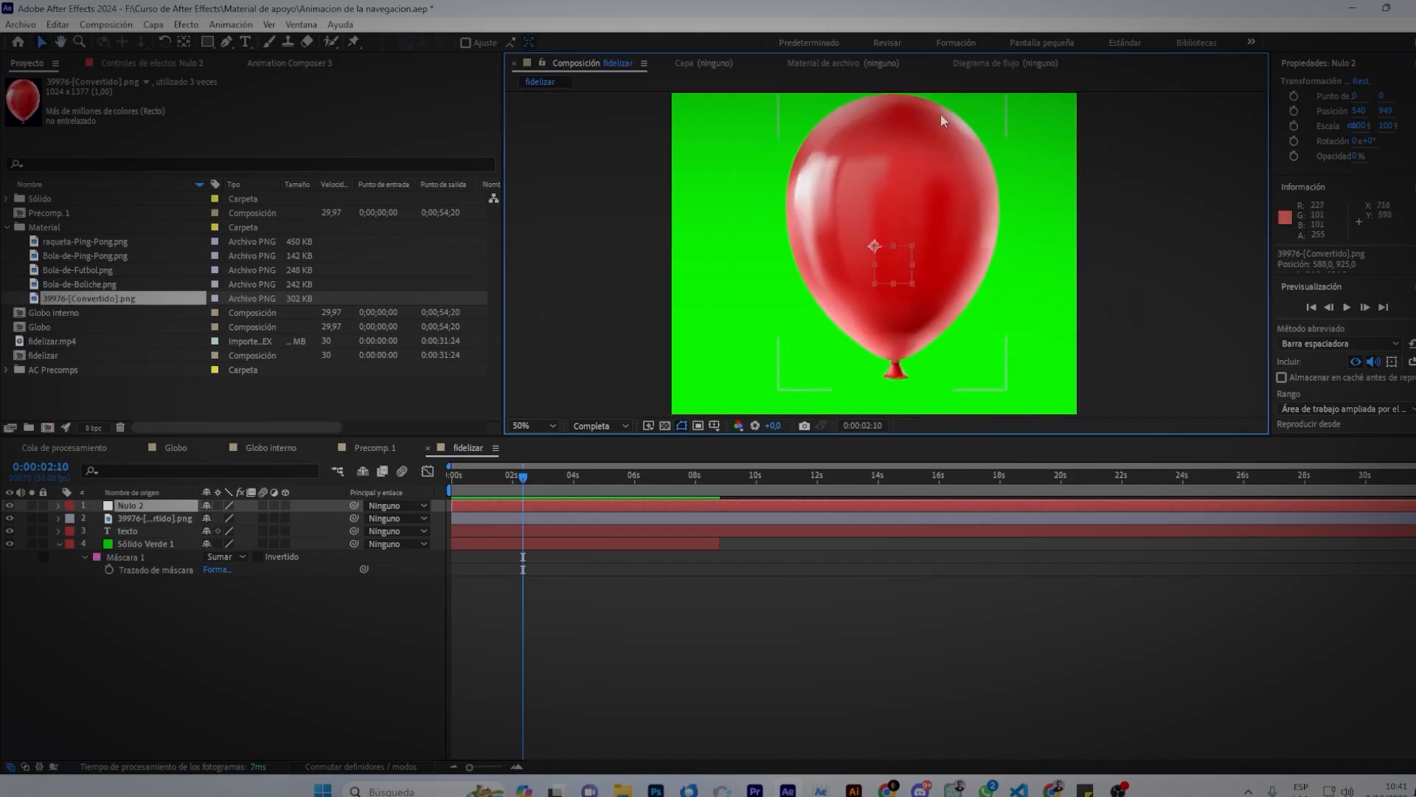
scroll(888, 162, down, 2)
click(507, 519)
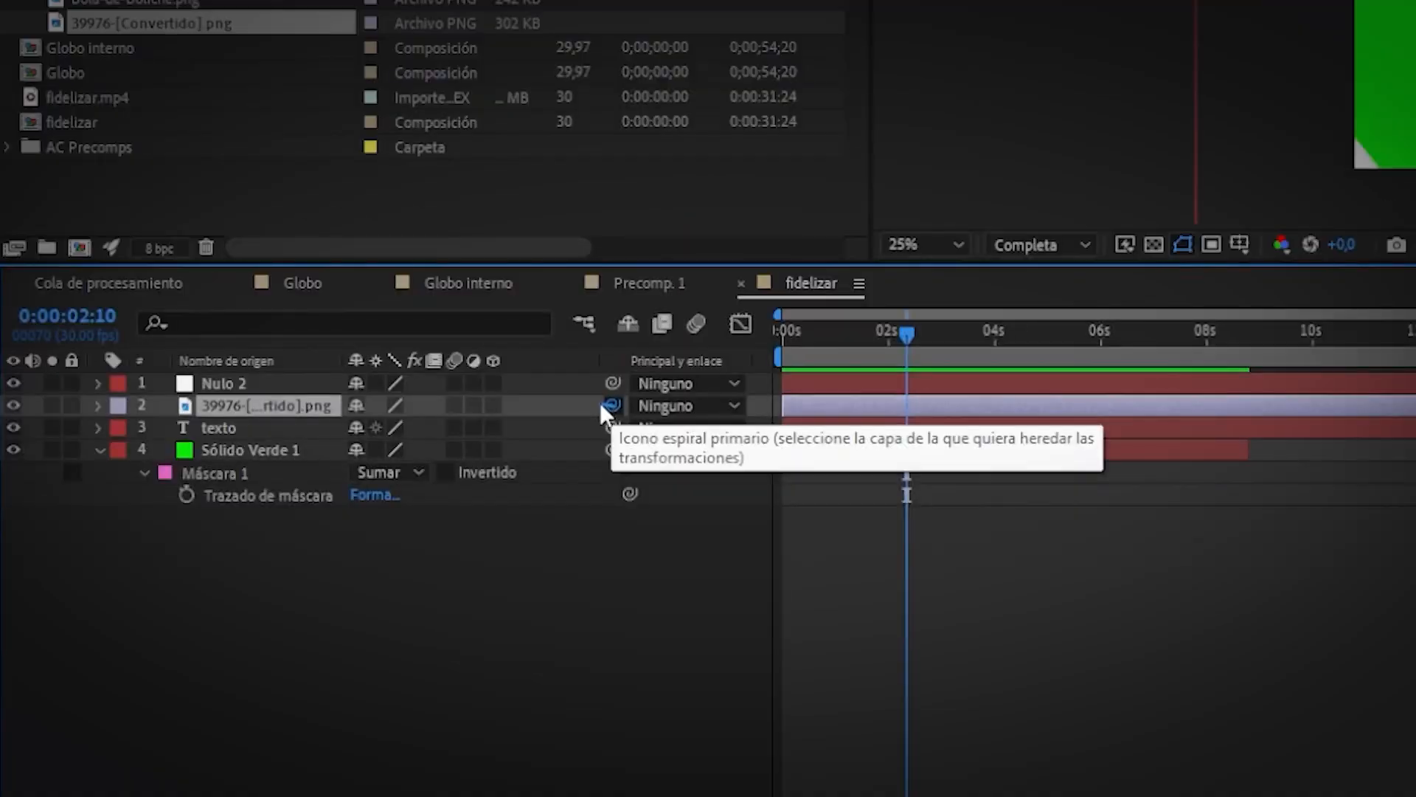
drag(599, 401, 205, 384)
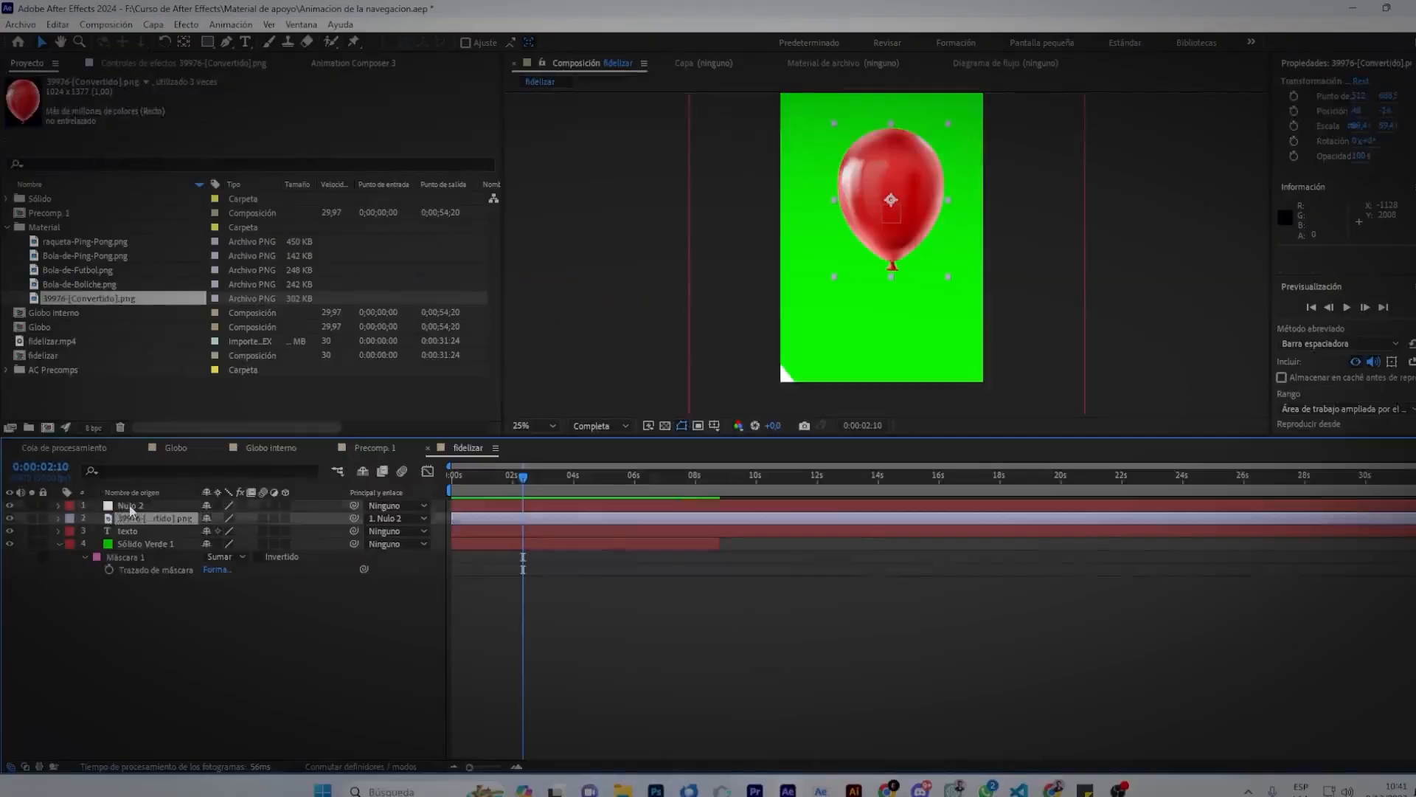
Move Nulo 2, carrying the balloon along, then reselect it.
click(893, 218)
drag(892, 219, 862, 246)
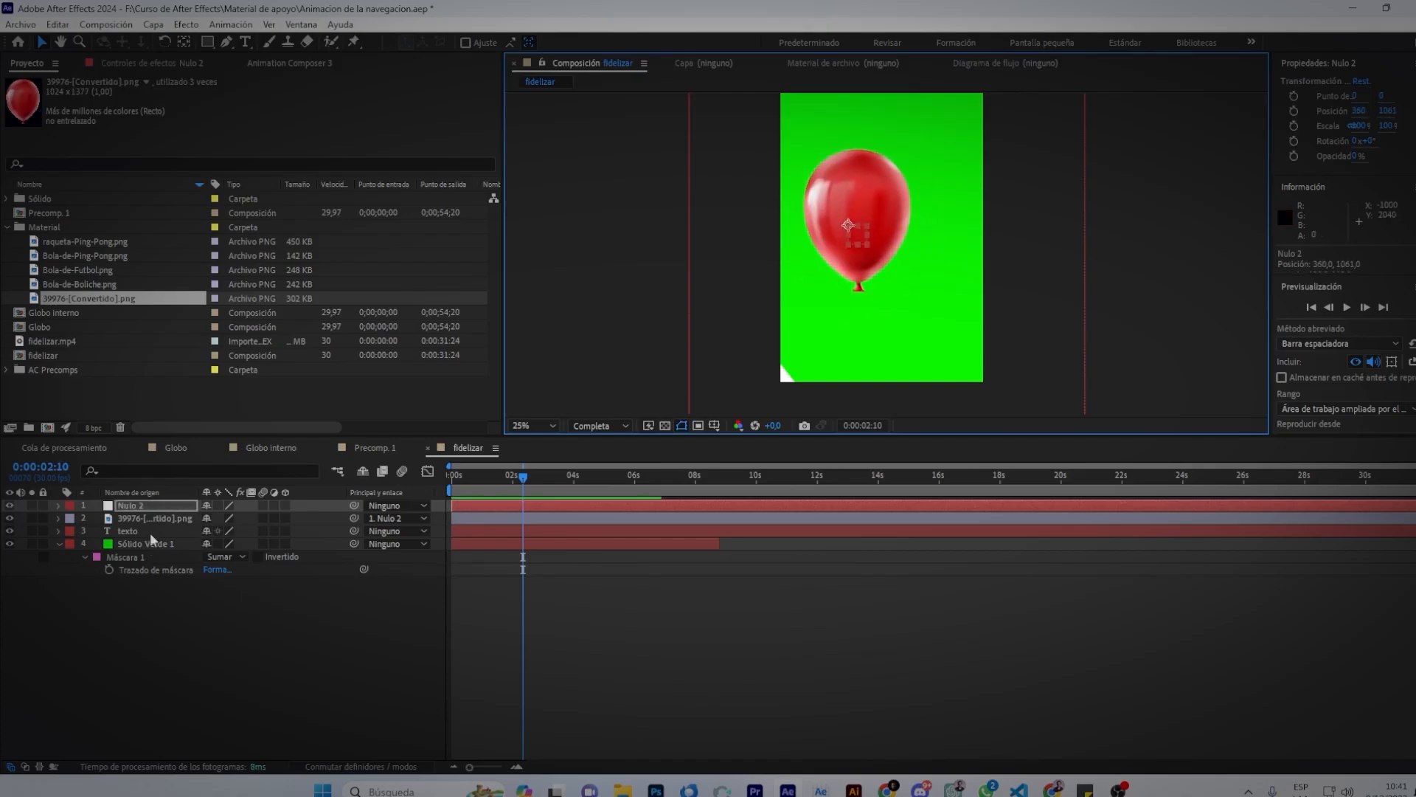
click(670, 593)
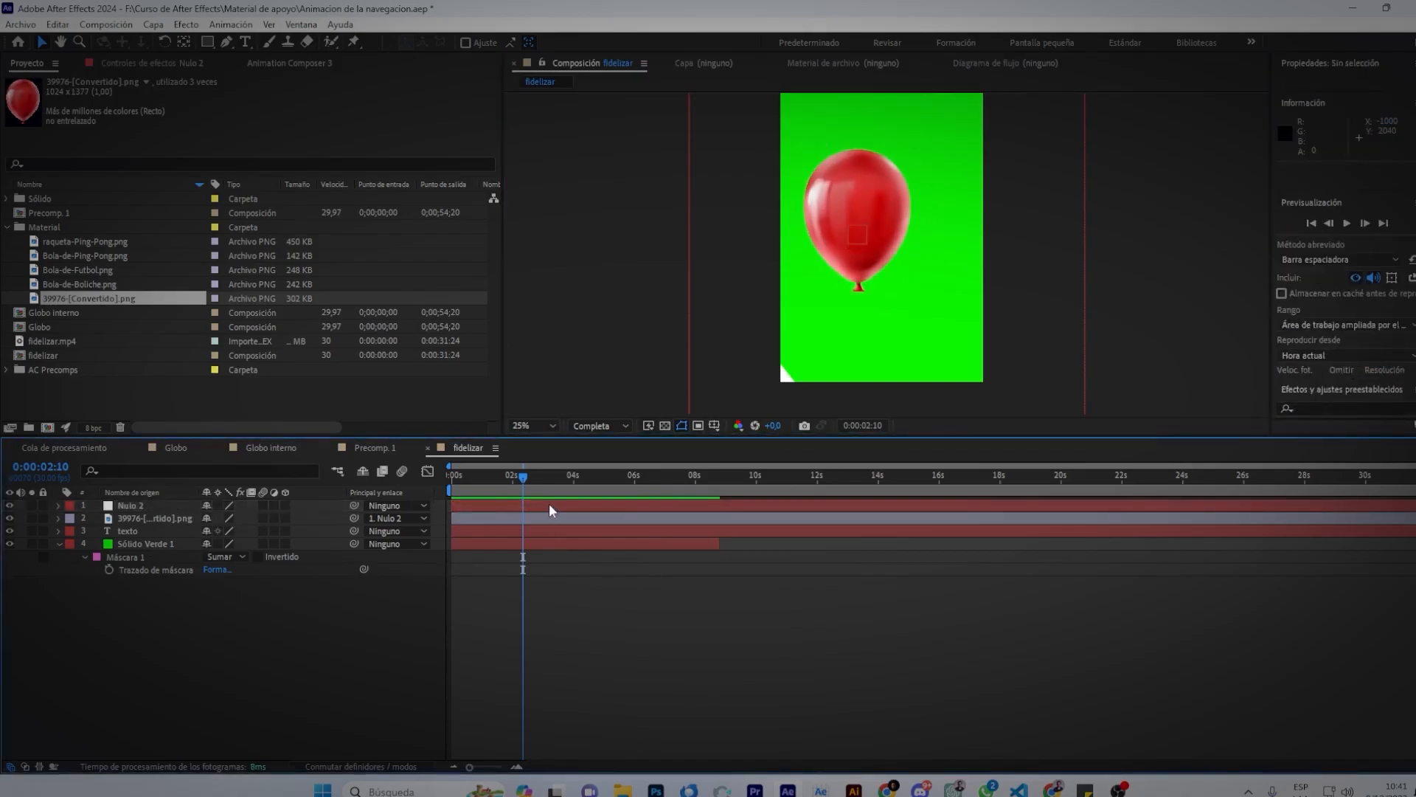
click(548, 506)
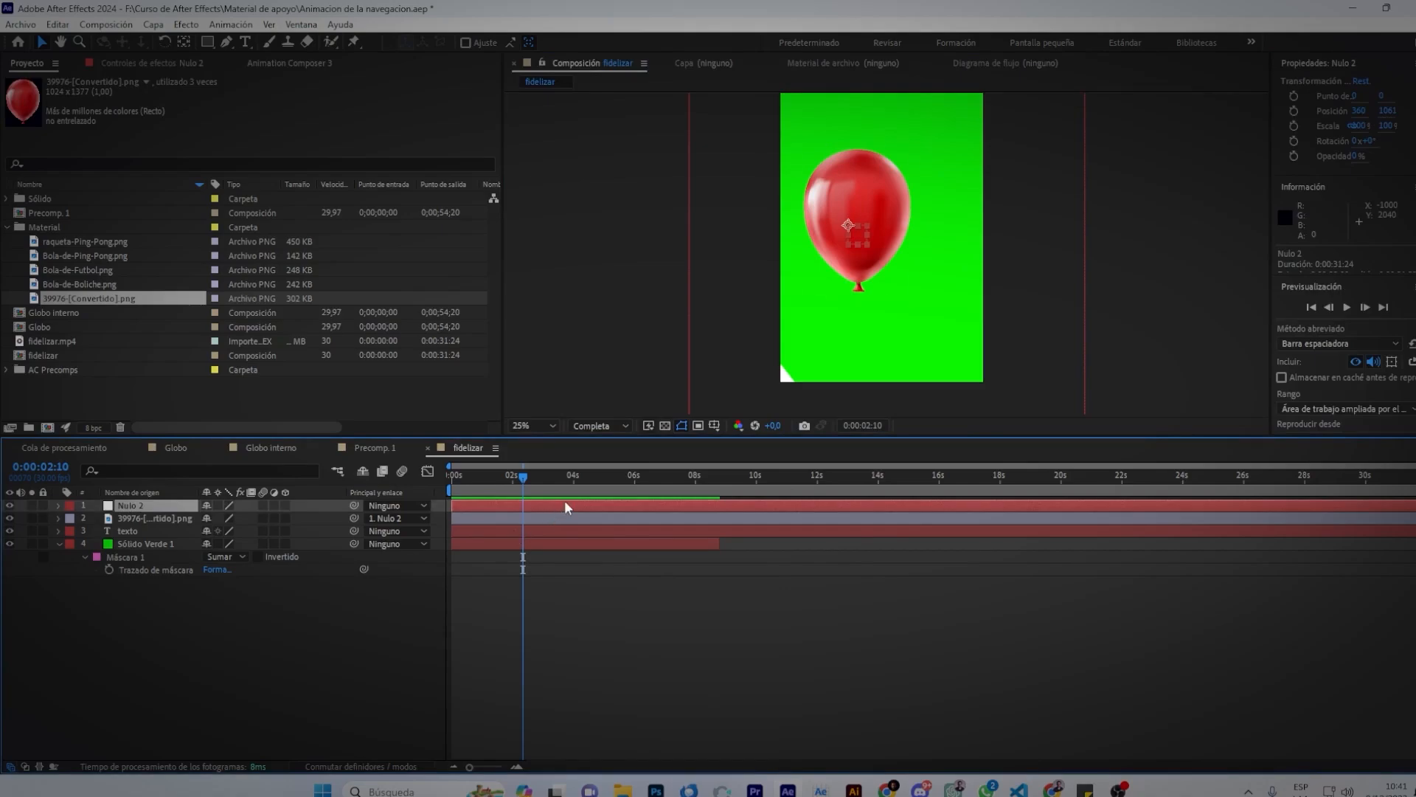
Duplicate Nulo 2, place the copy at the balloon's lower left, and parent layer 2 to it.
key(ctrl+d)
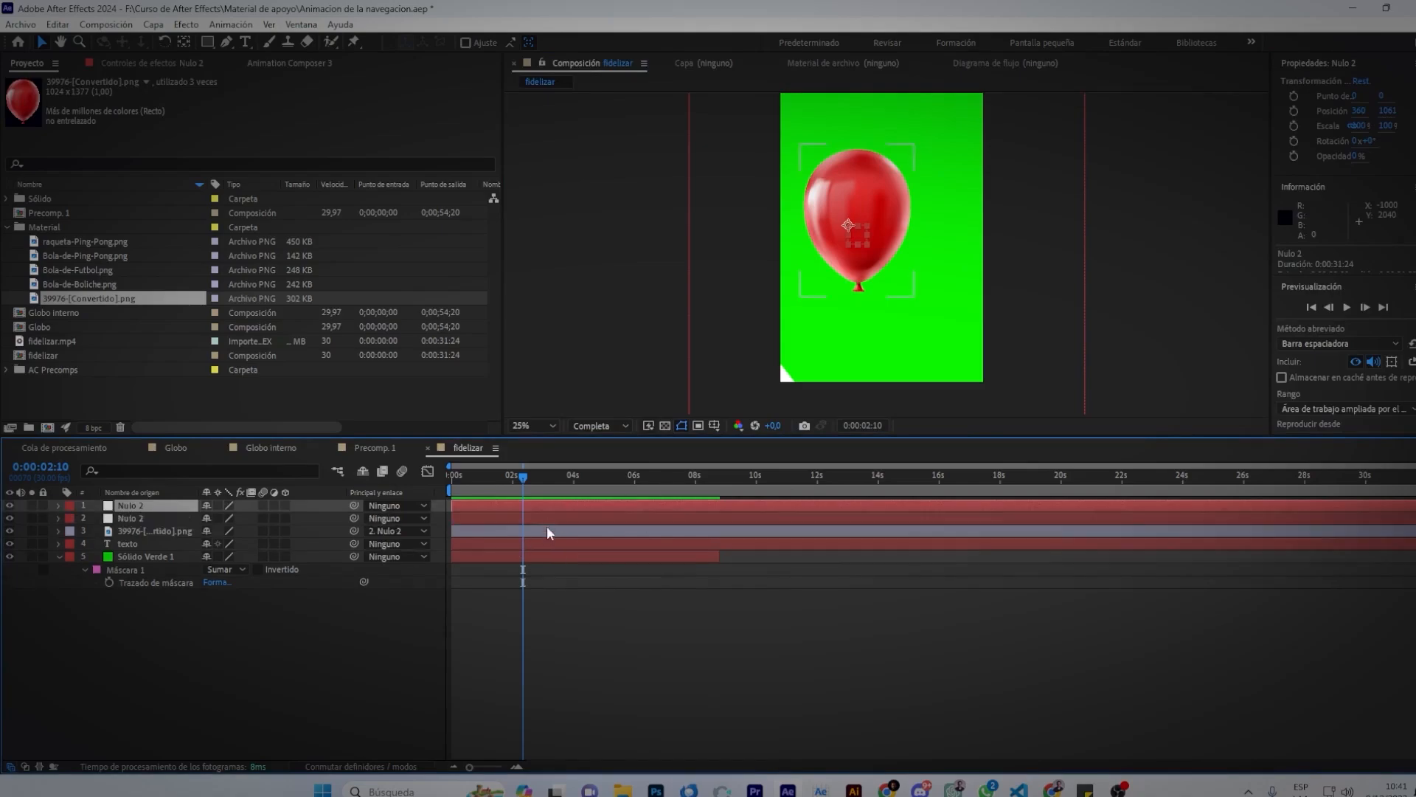
drag(856, 246, 856, 306)
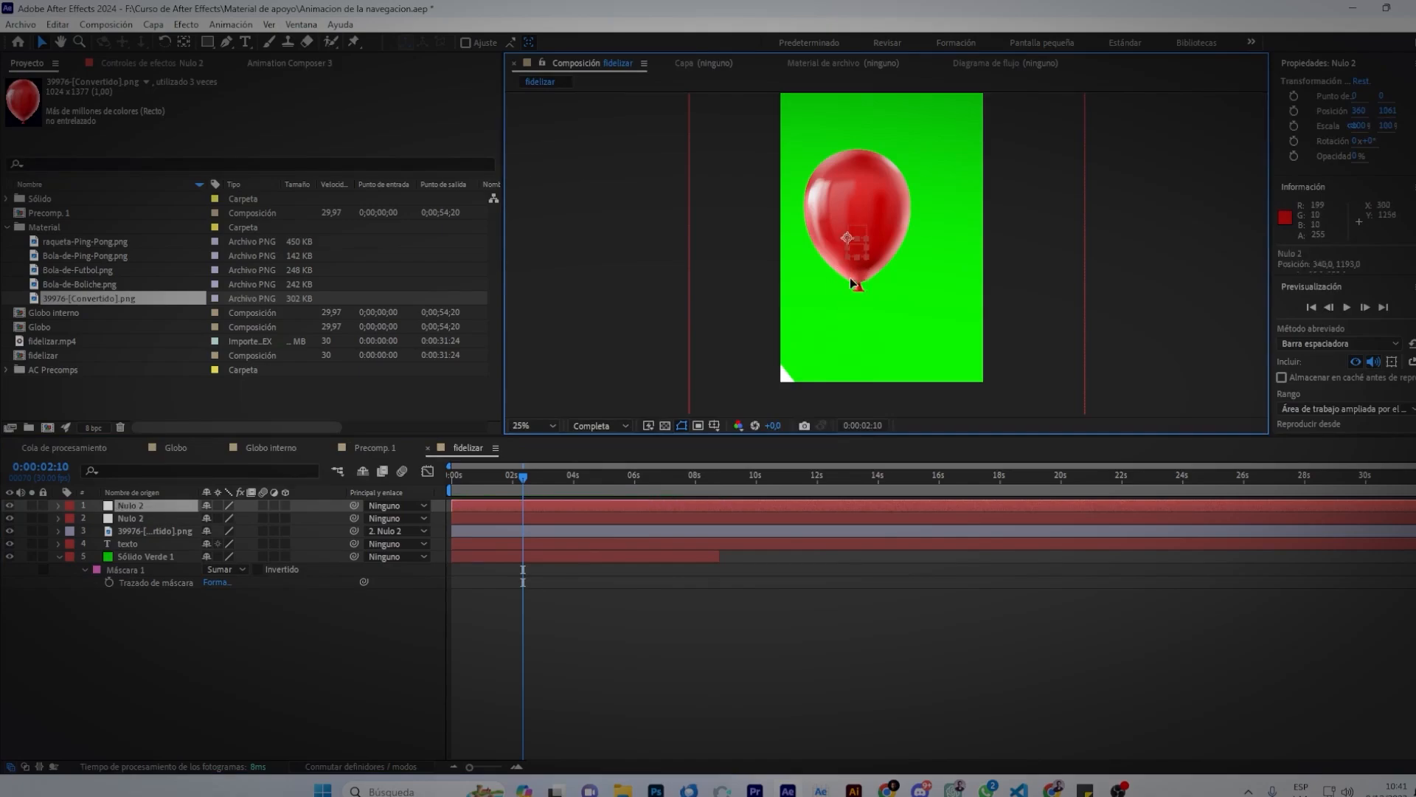
drag(864, 243, 825, 335)
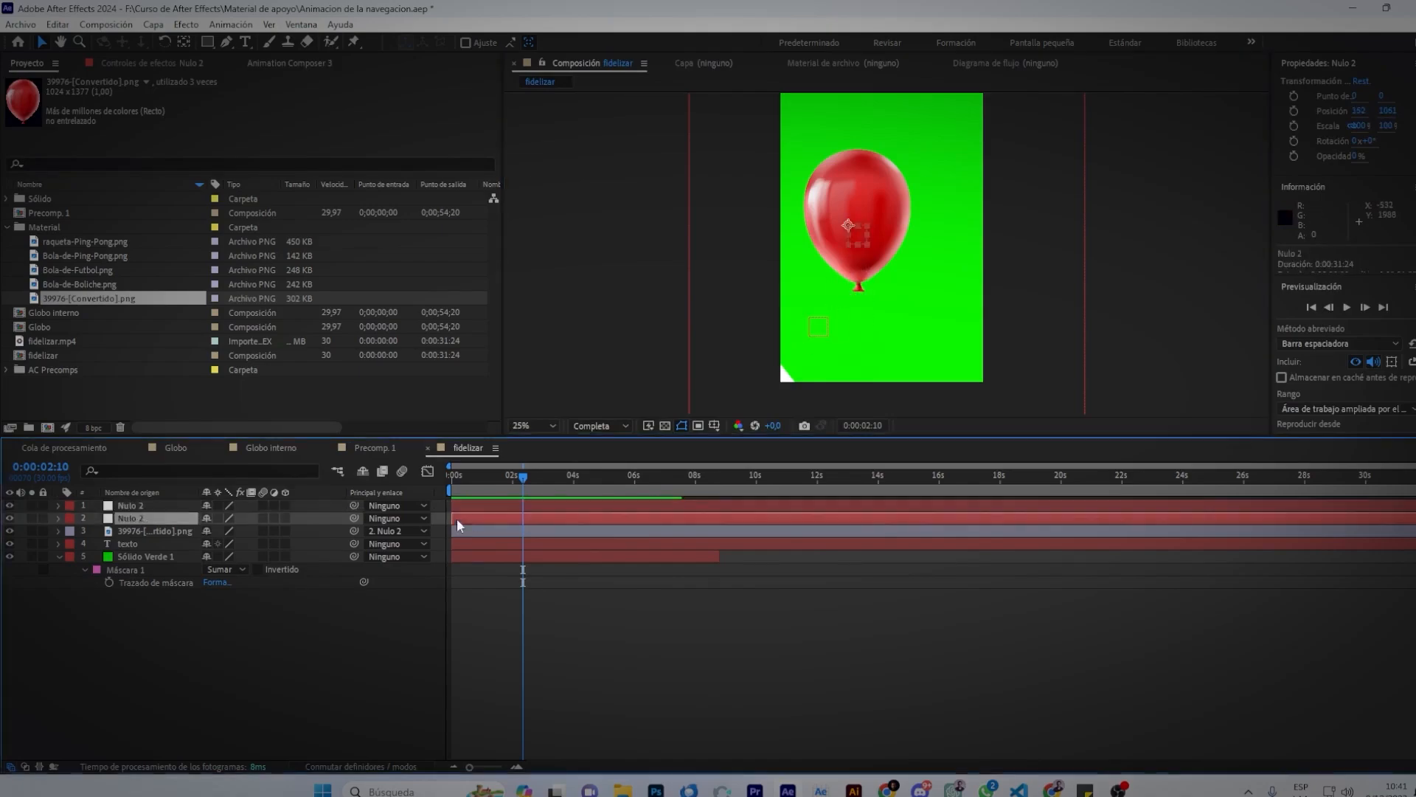
drag(354, 517, 354, 506)
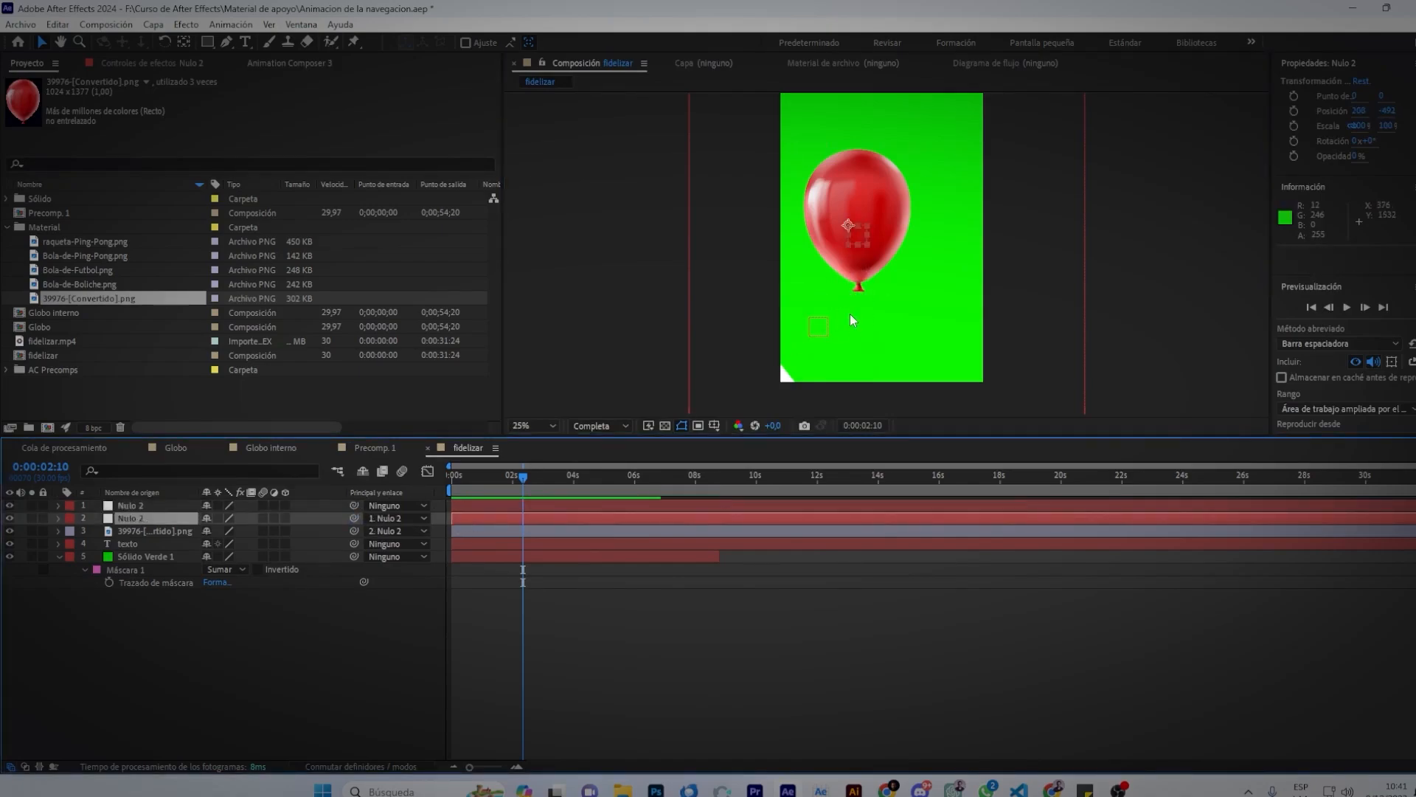
Test-rotate the nulls with W to swing the balloon, then undo the rotation.
click(819, 326)
key(w)
drag(836, 323, 810, 292)
click(831, 234)
drag(832, 232, 835, 253)
click(820, 322)
mouse_move(835, 338)
mouse_down()
mouse_move(814, 384)
mouse_move(834, 333)
mouse_up()
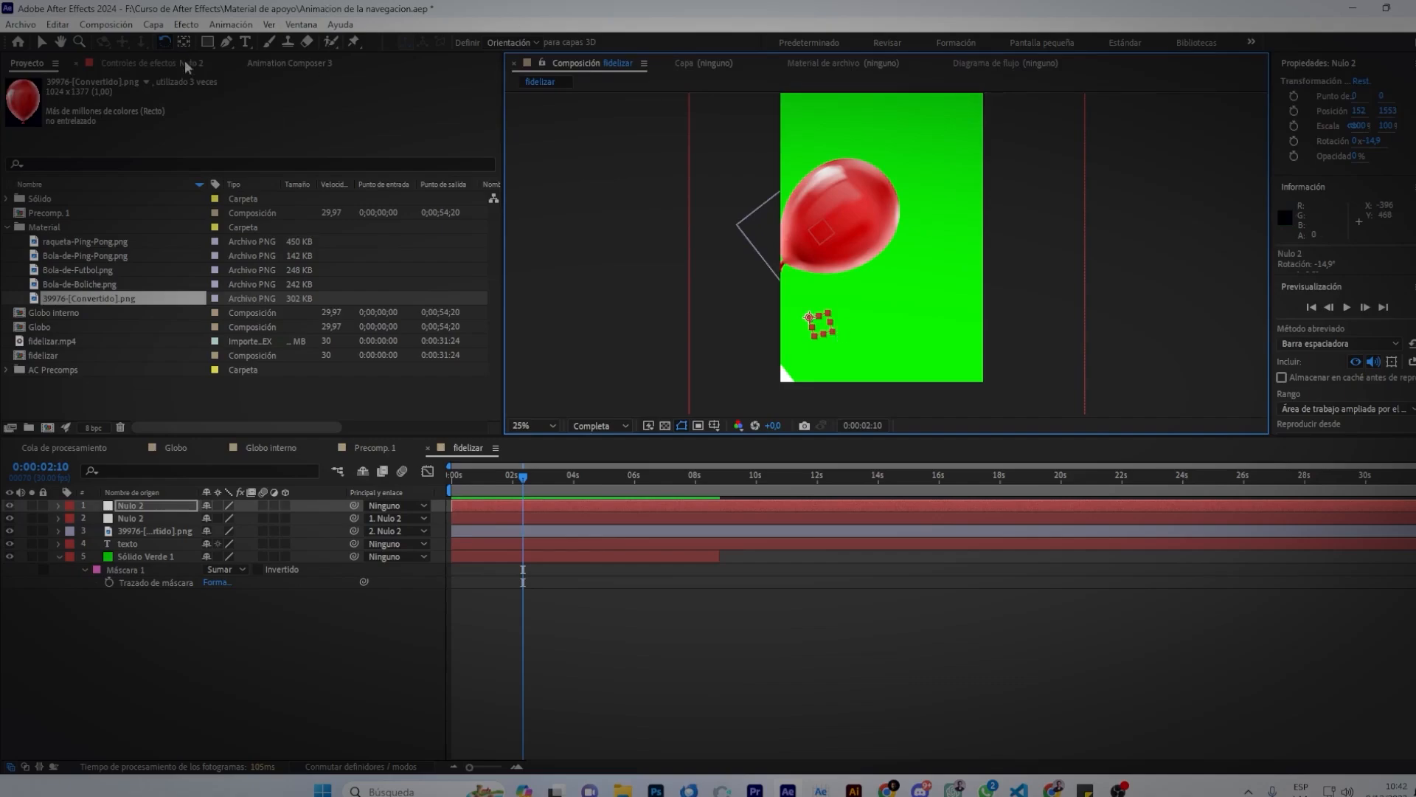
key(ctrl+z)
key(ctrl+z)
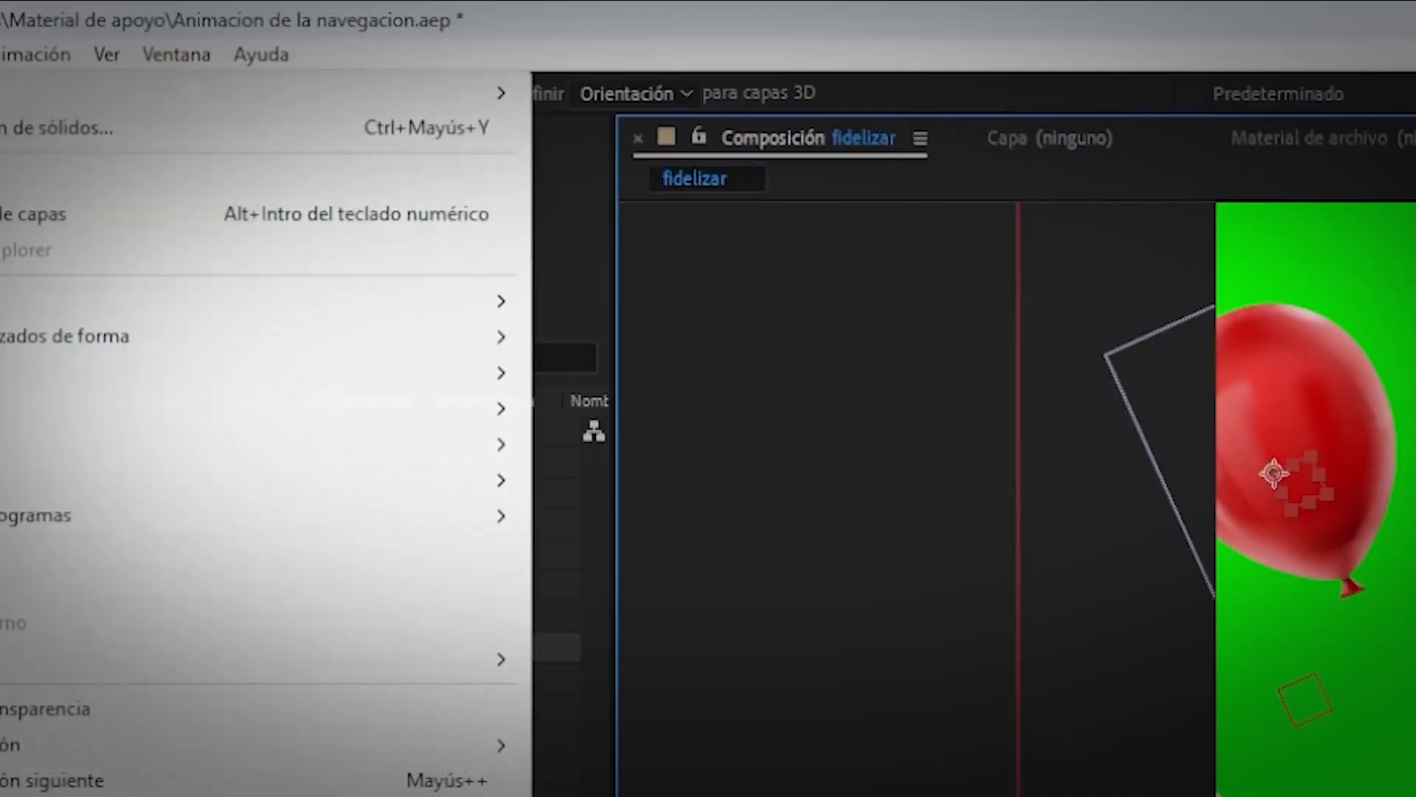
Add a rectangle shape layer, Capa de formas 1, then deselect it.
mouse_move(222, 93)
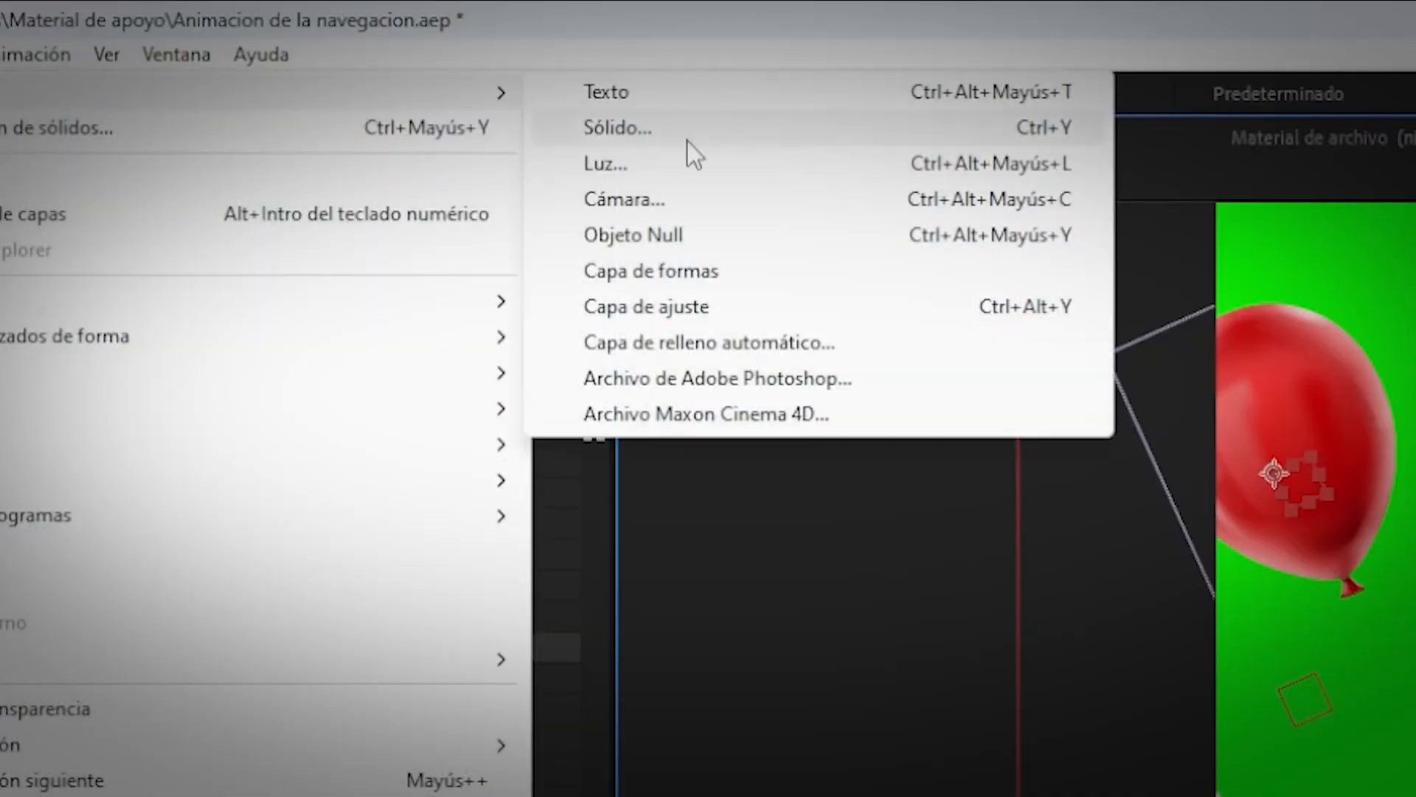
click(664, 275)
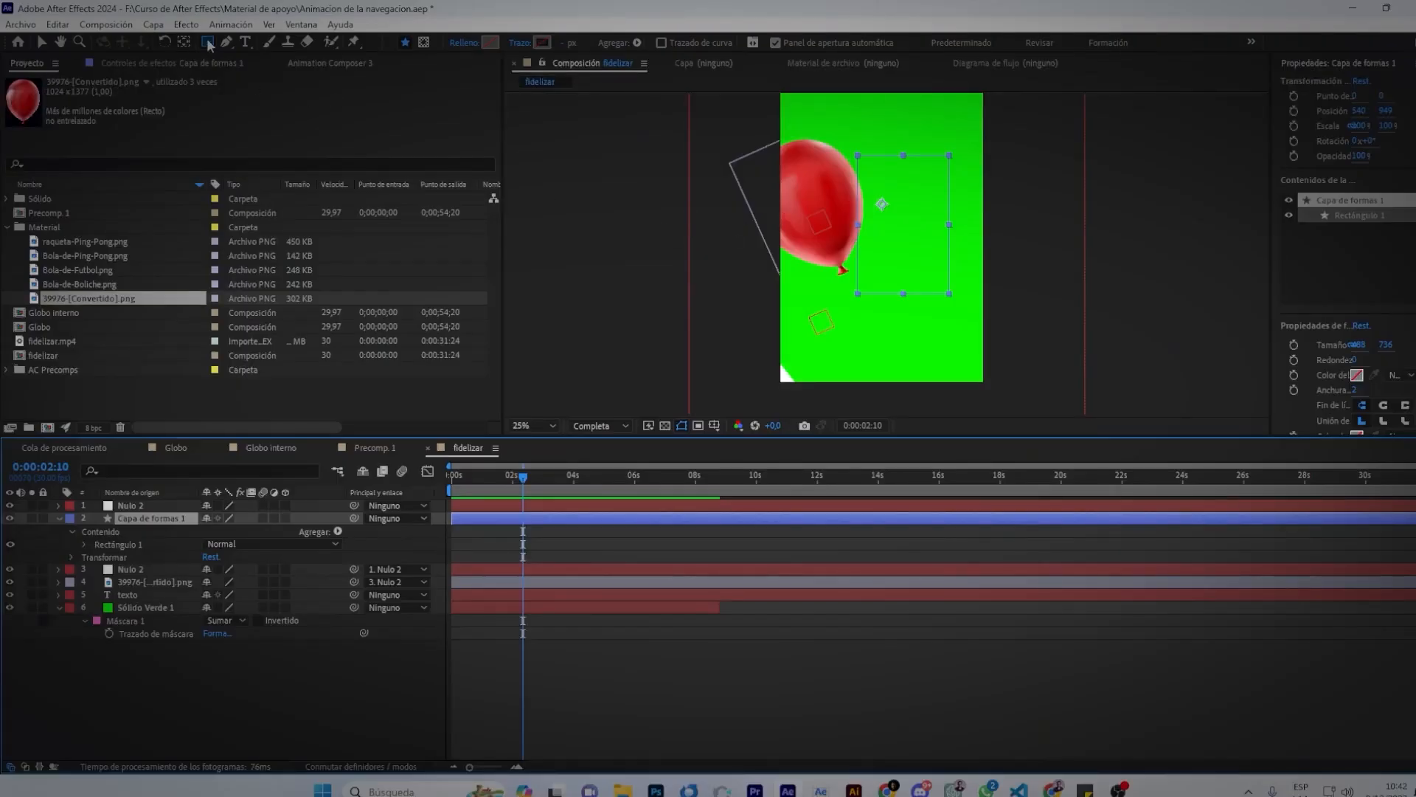
click(591, 672)
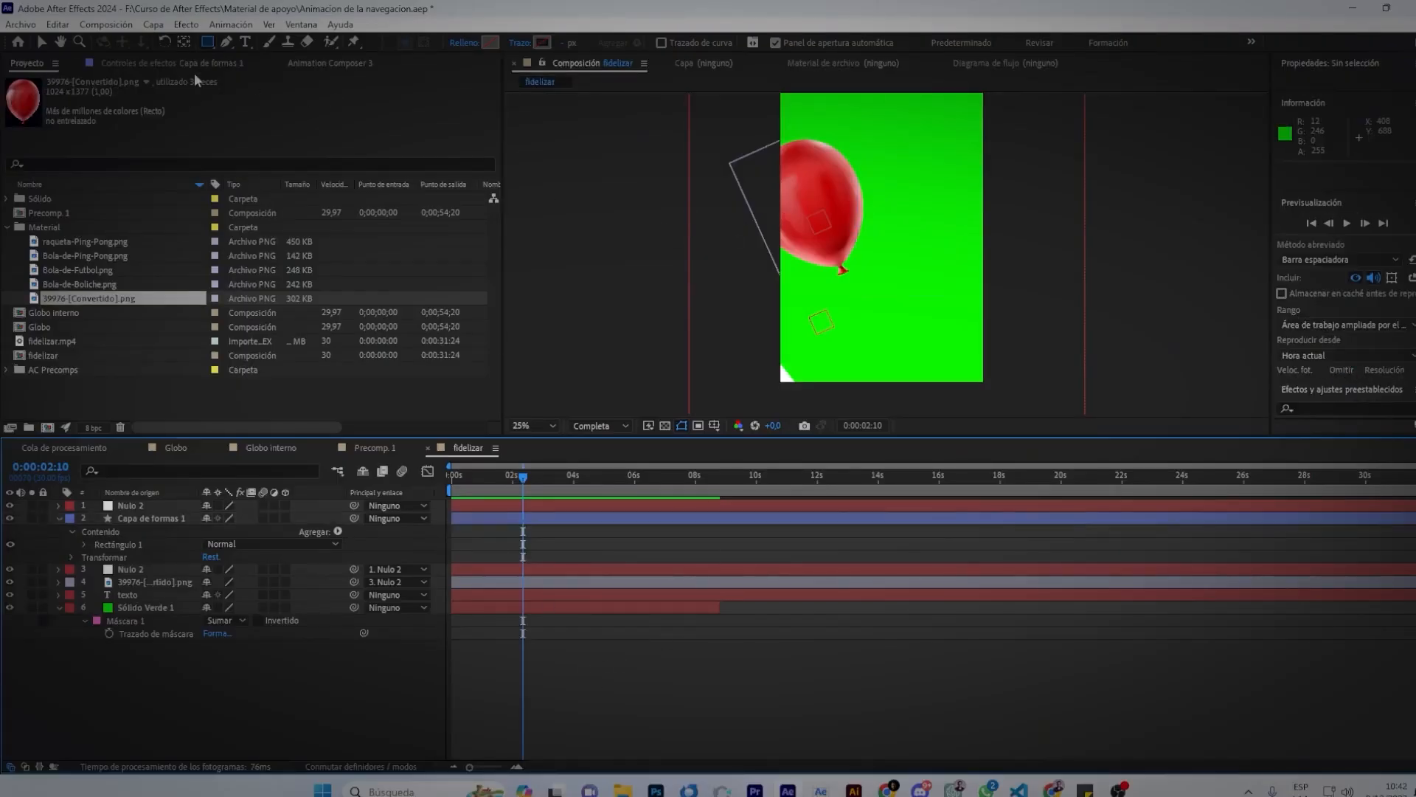
Clear the layer selection and choose the Pen tool for freeform paths.
click(209, 43)
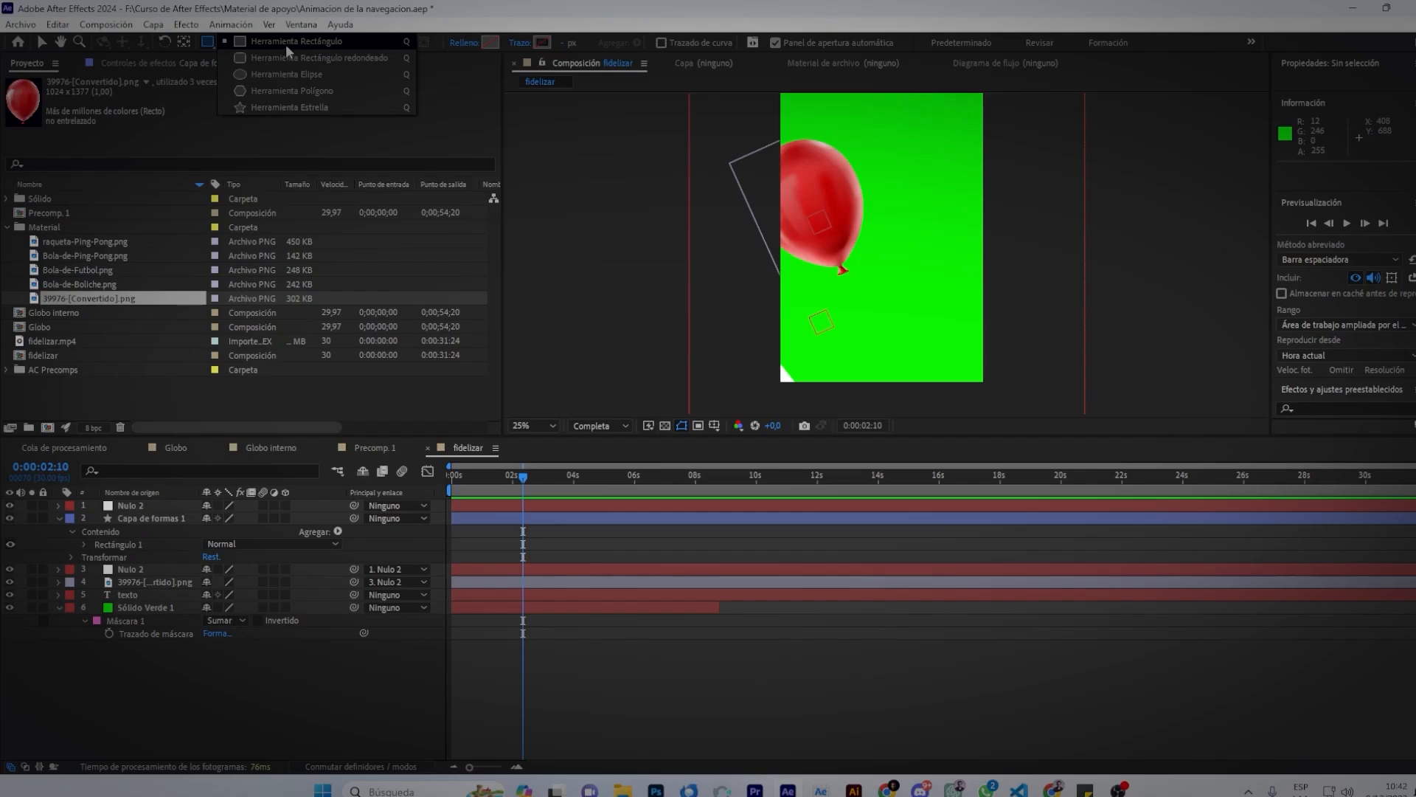
click(259, 42)
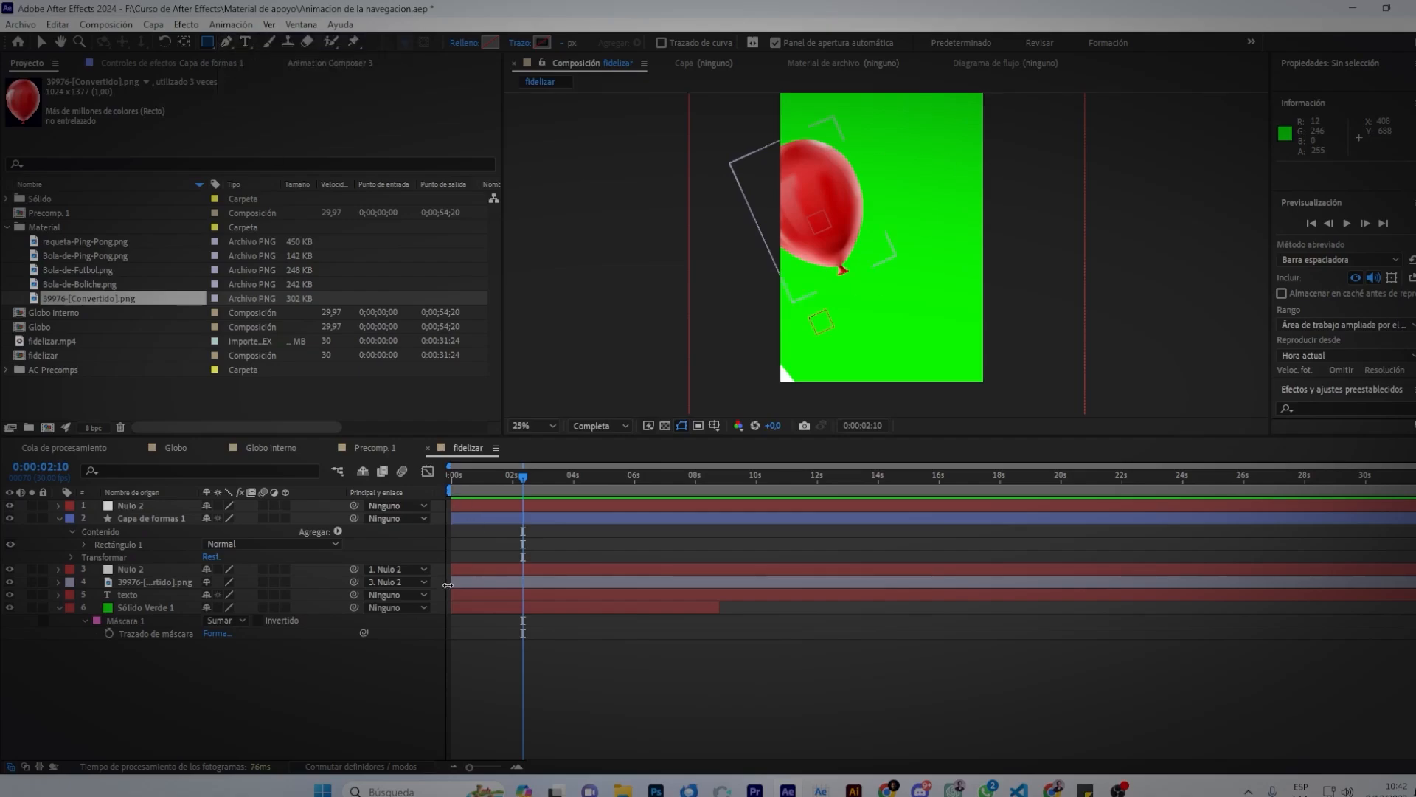
click(463, 578)
click(476, 544)
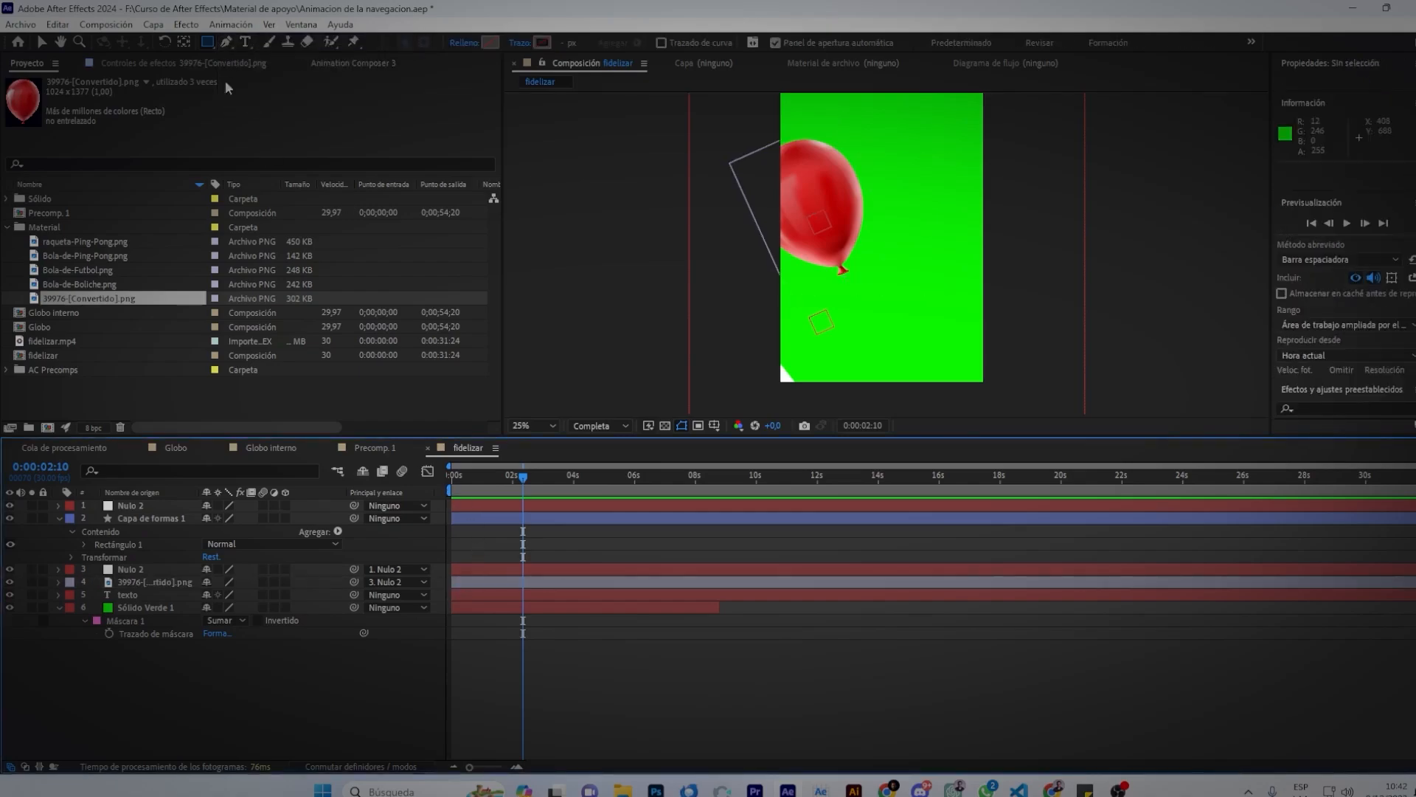
click(225, 44)
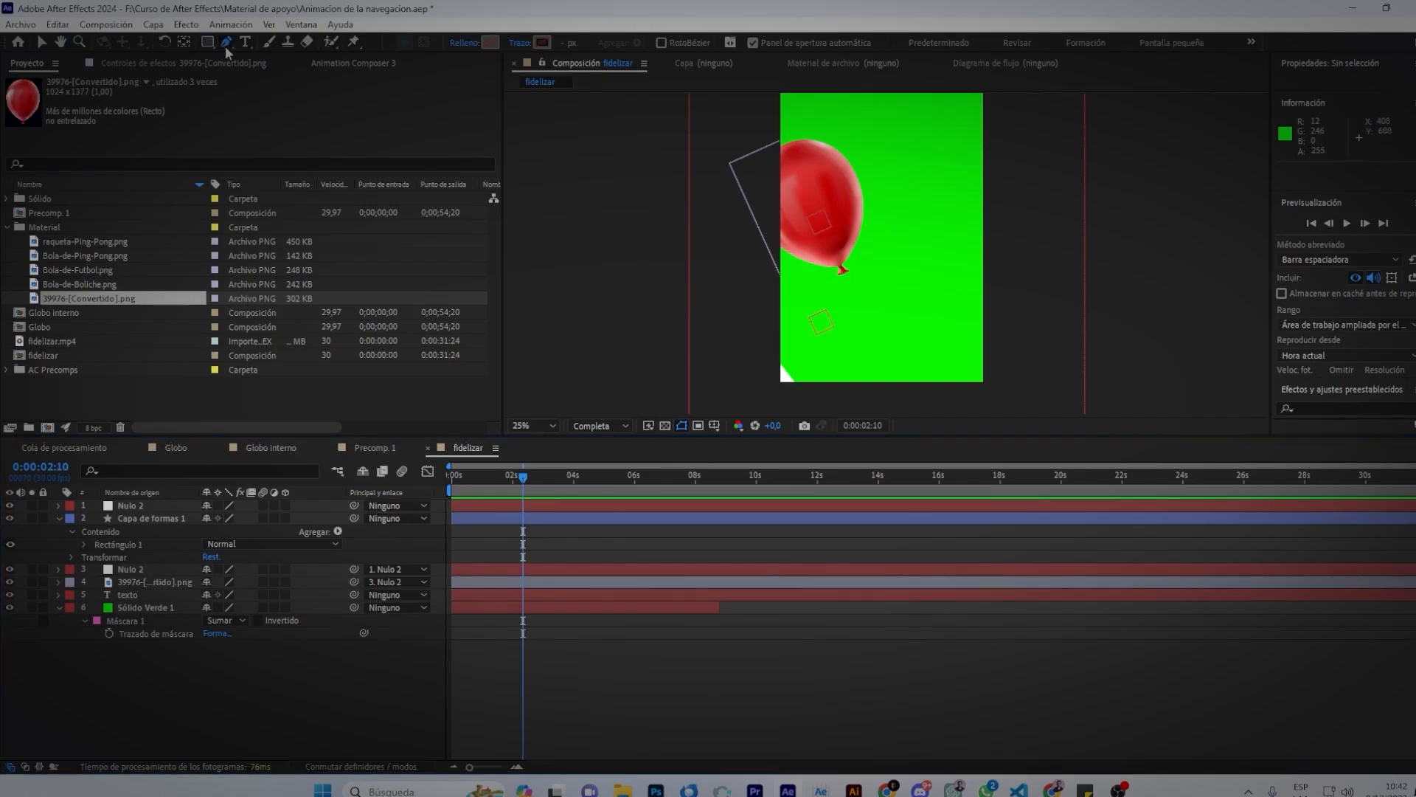
Draw a closed three-point triangle path beside the balloon with the Pen tool.
click(892, 129)
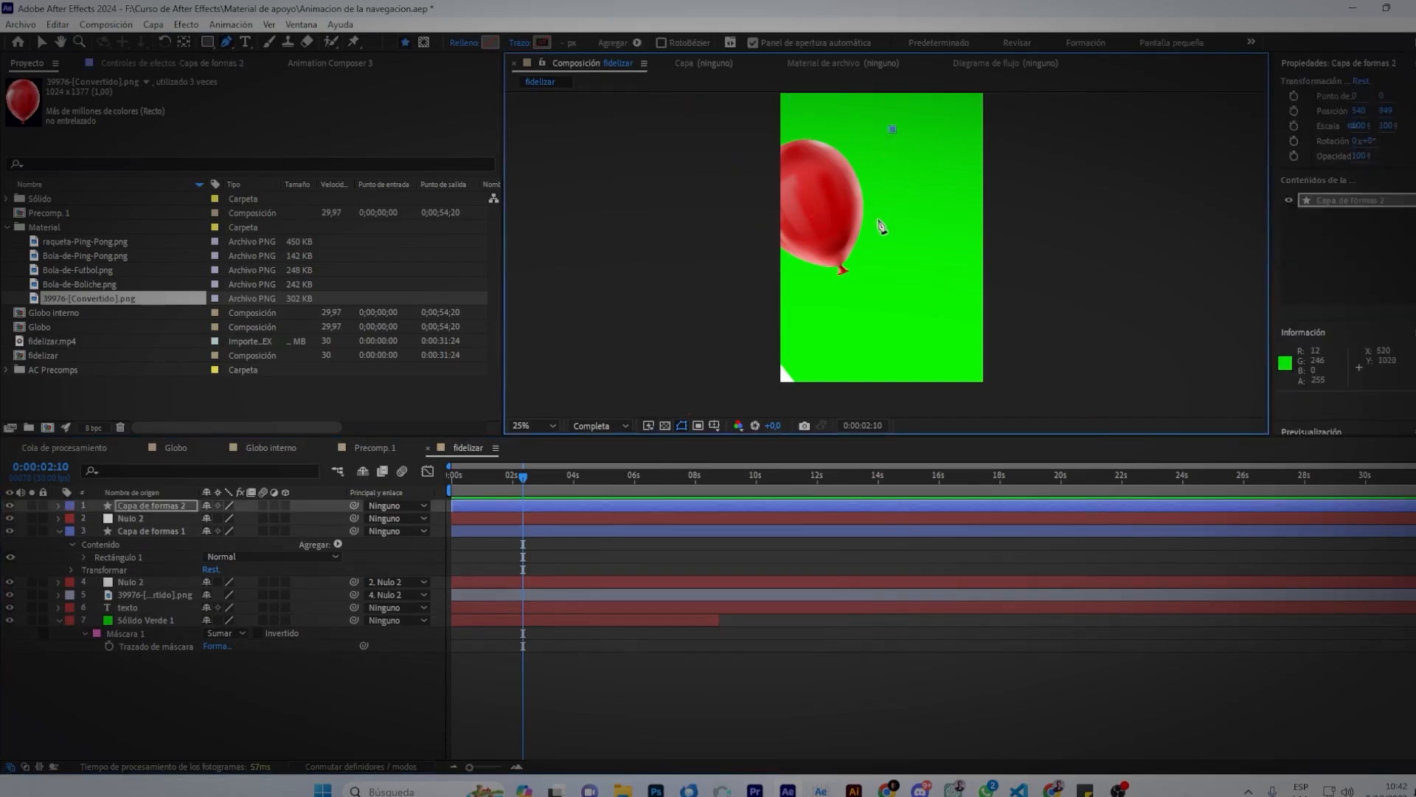
click(877, 219)
click(947, 229)
click(892, 129)
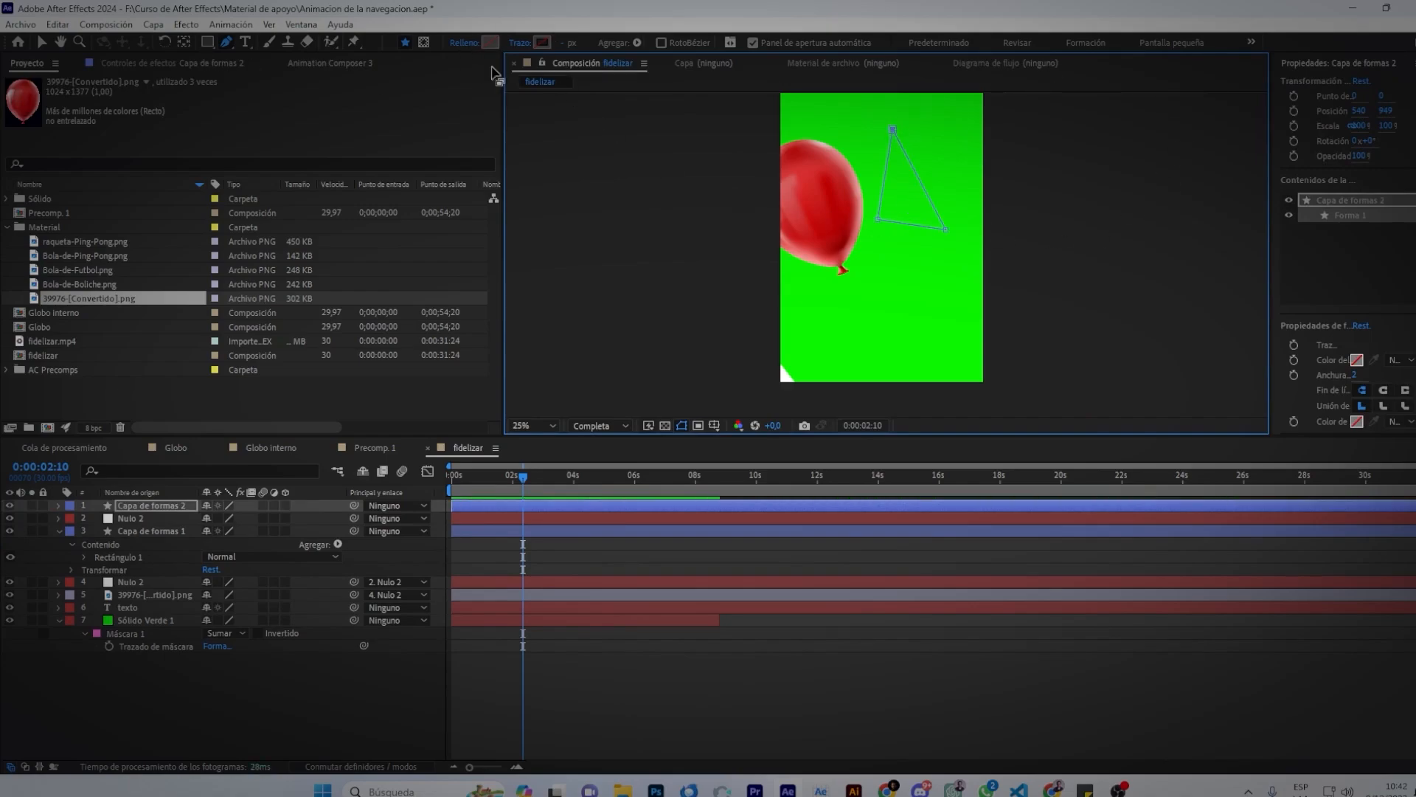
Give the triangle a solid colour fill and a red 46 px stroke.
click(468, 43)
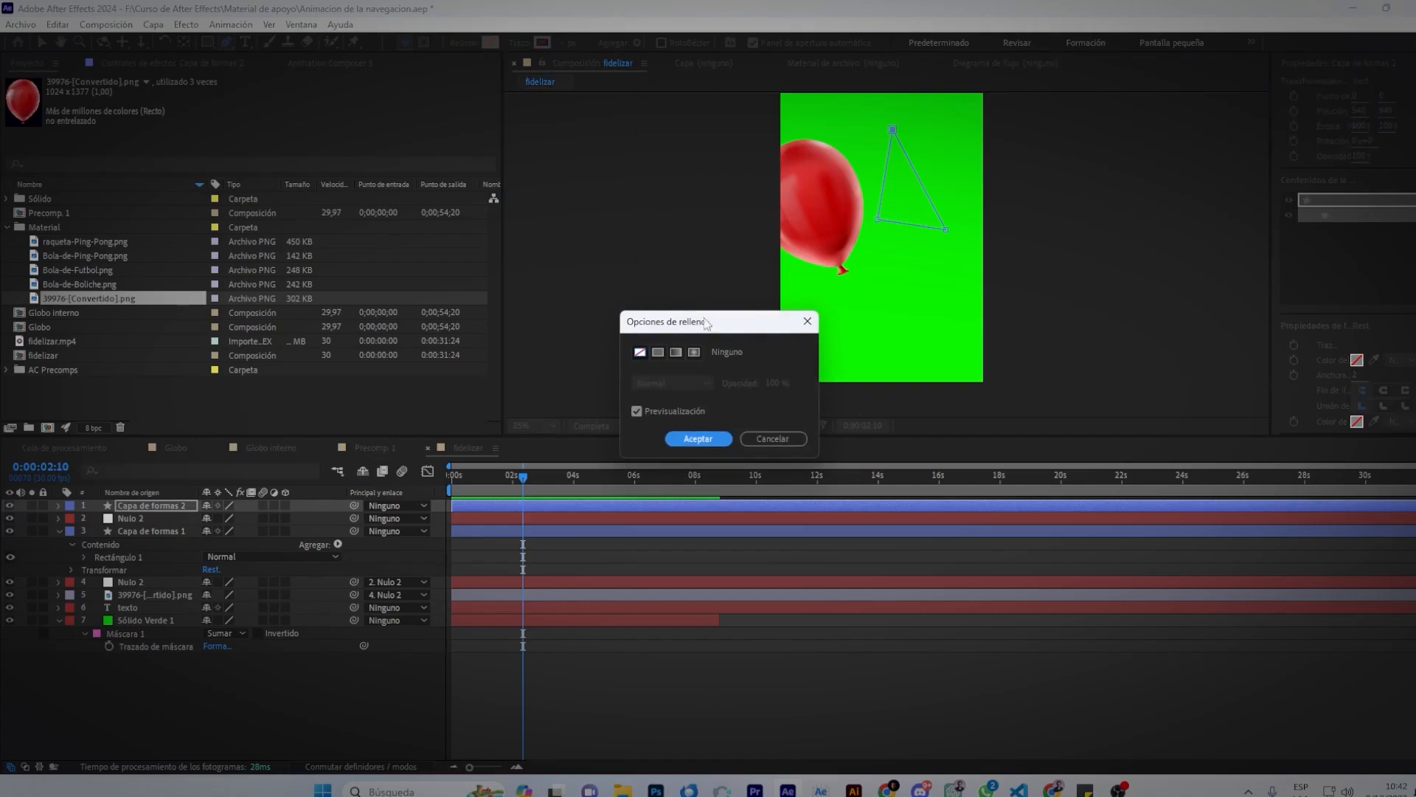
click(658, 353)
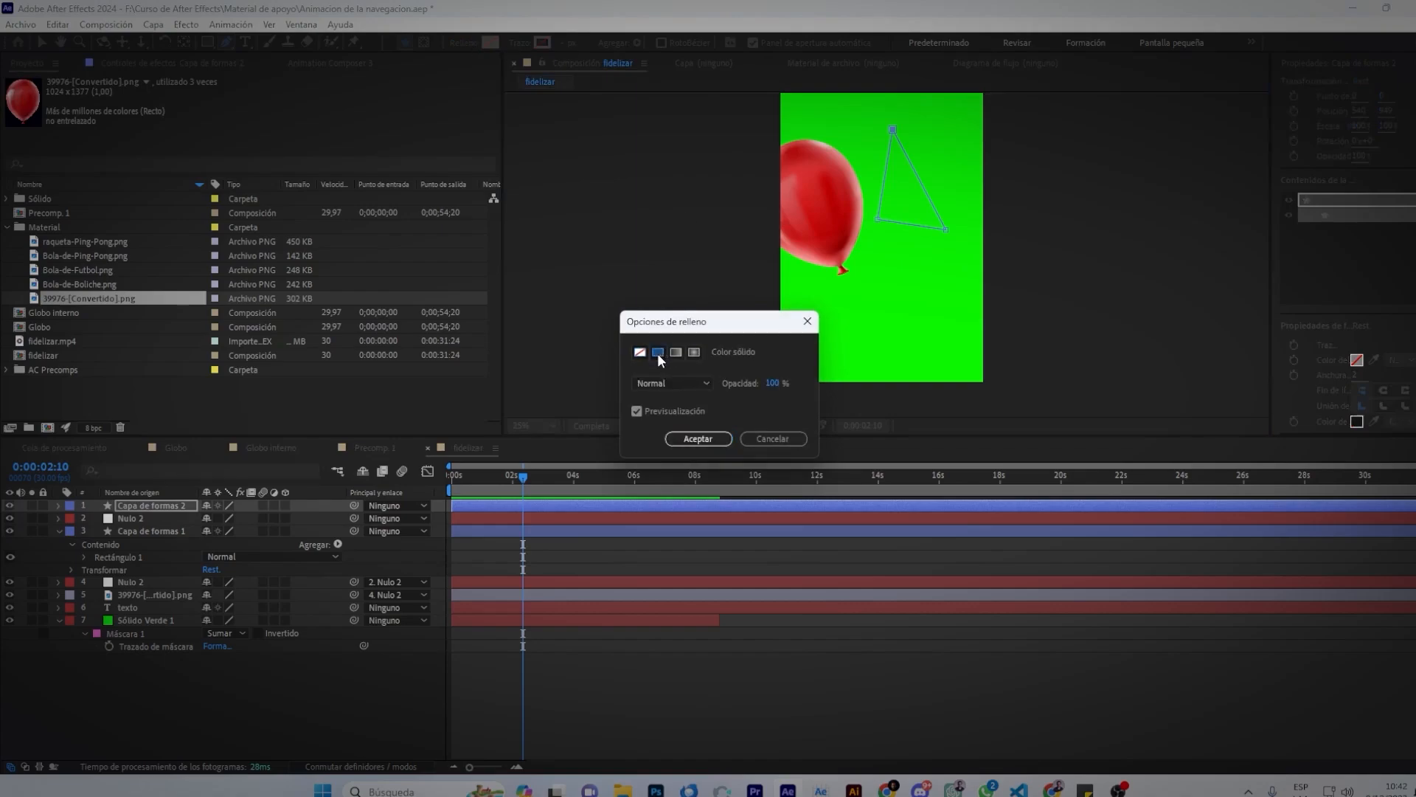
click(698, 439)
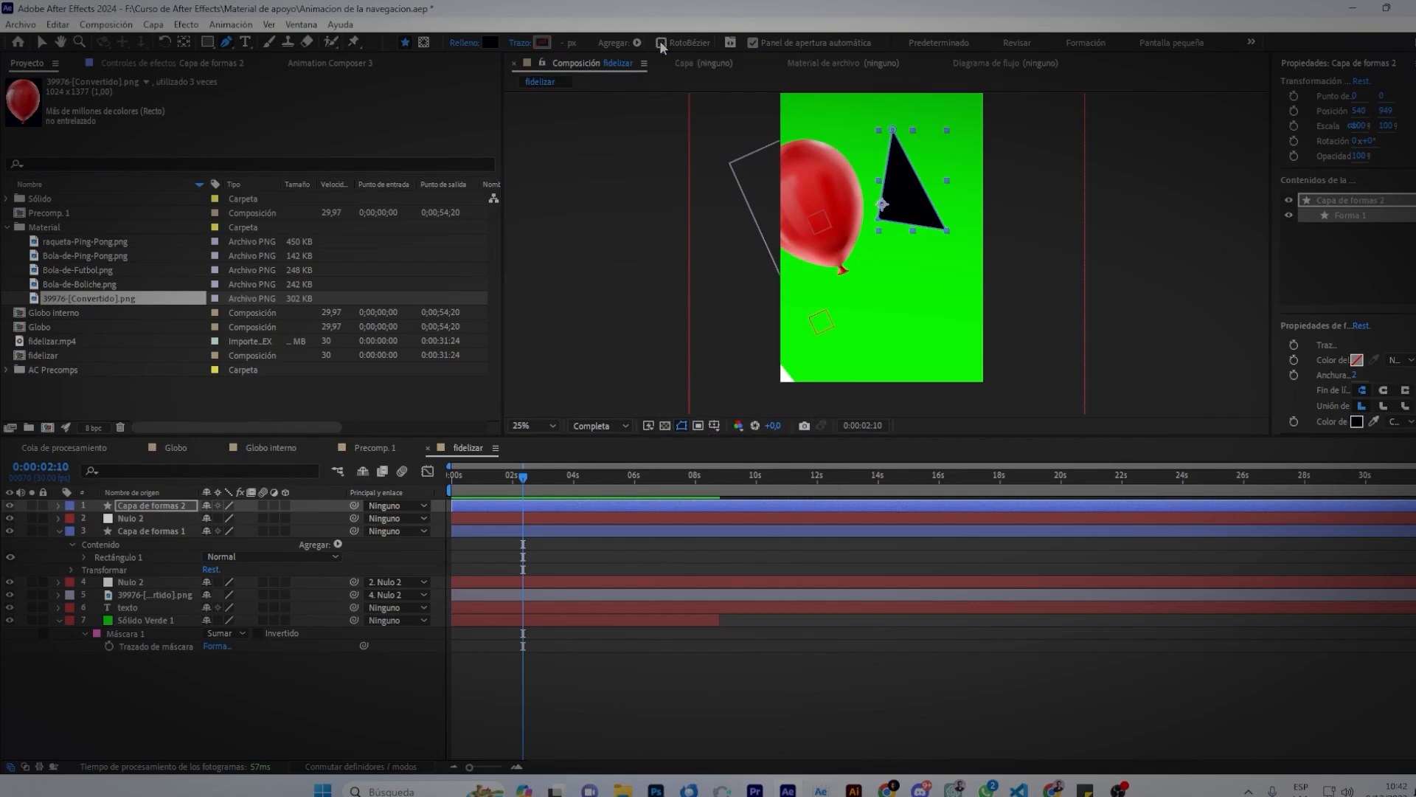
click(542, 44)
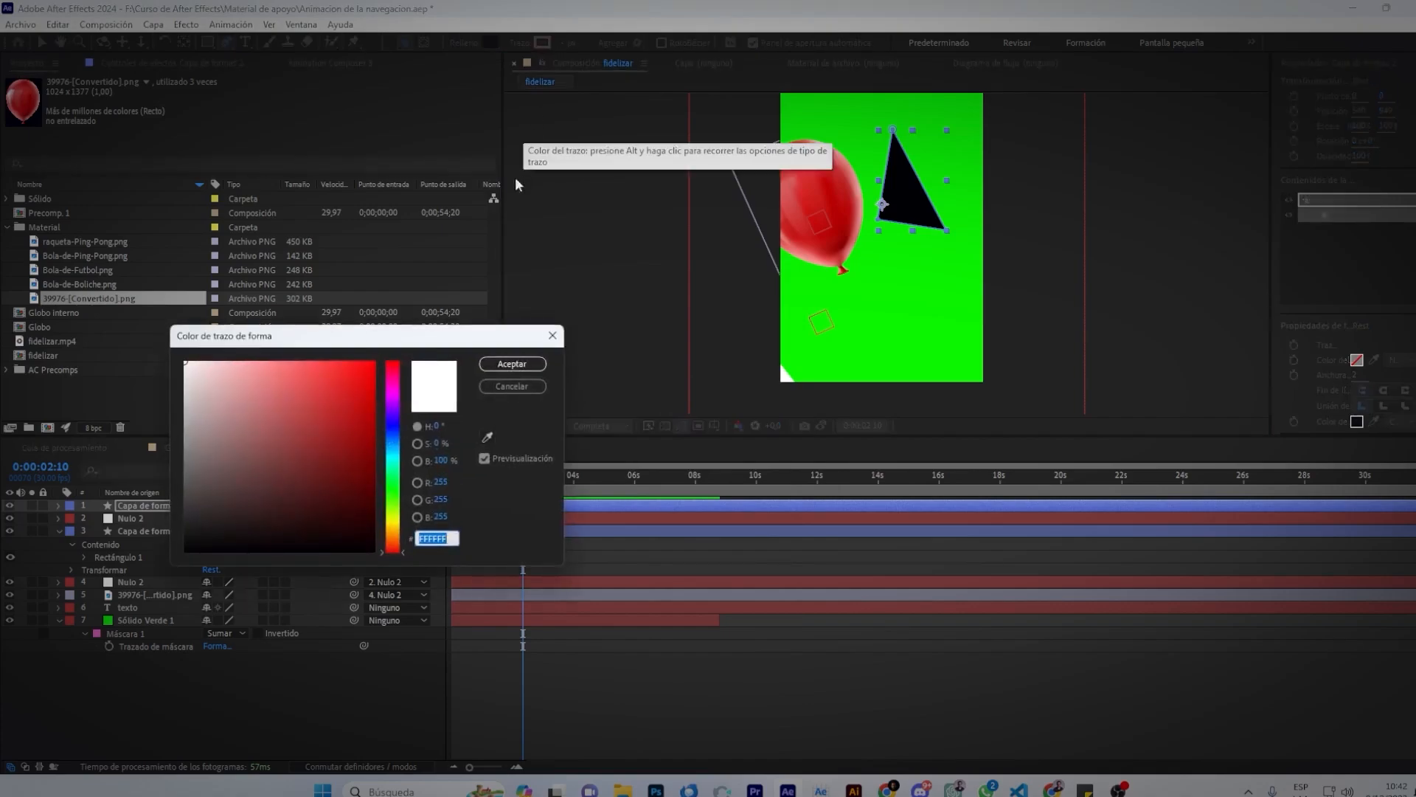
click(372, 363)
click(512, 364)
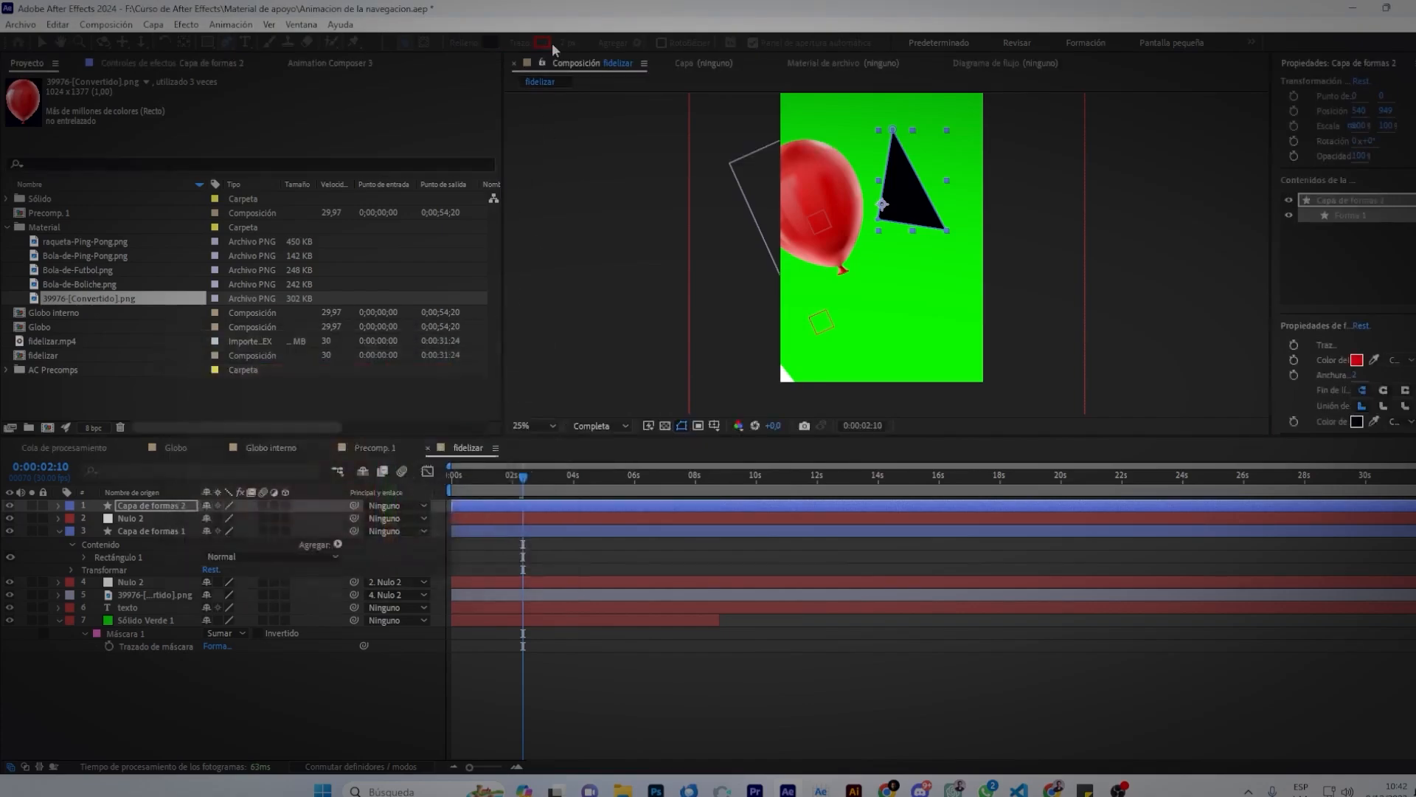
scroll(908, 210, up, 4)
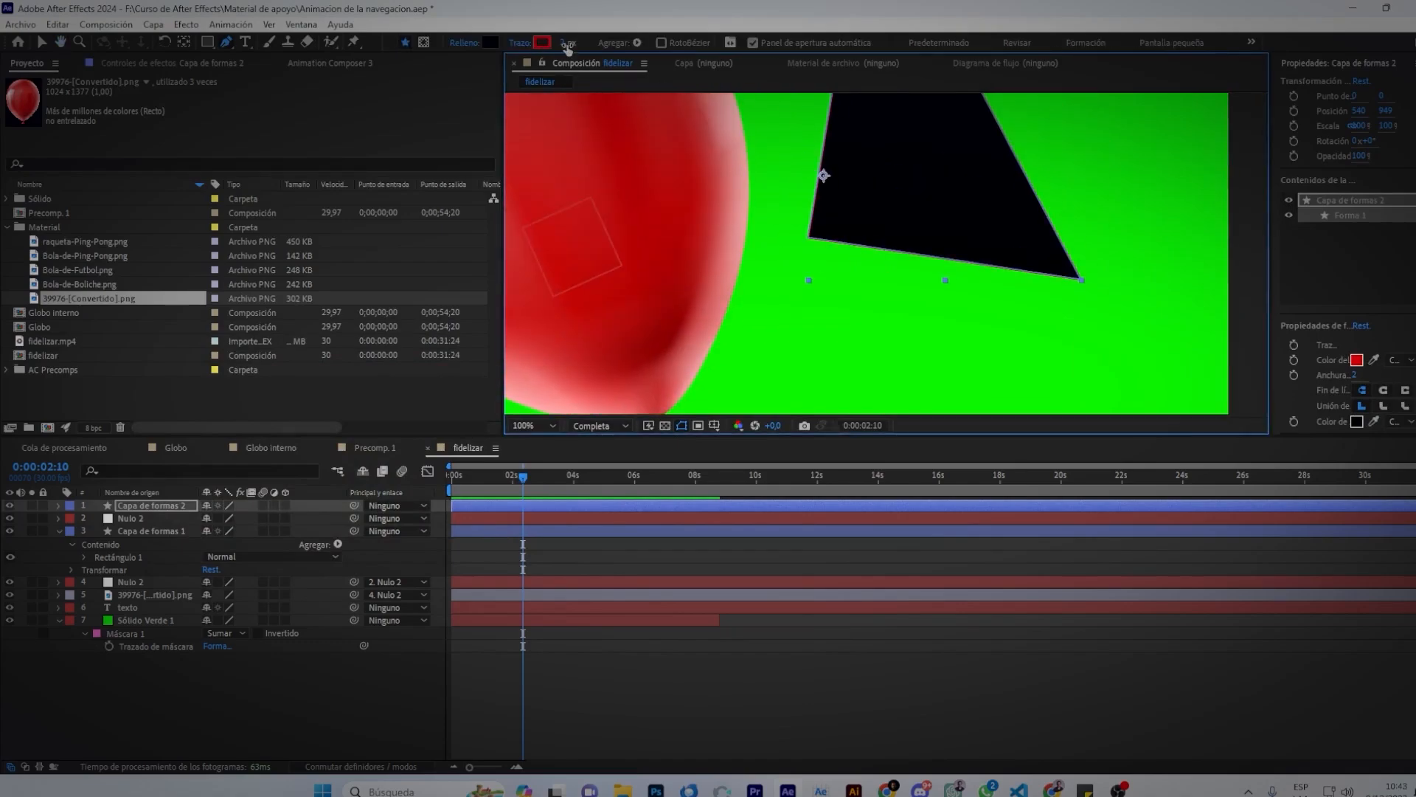
drag(569, 42, 602, 43)
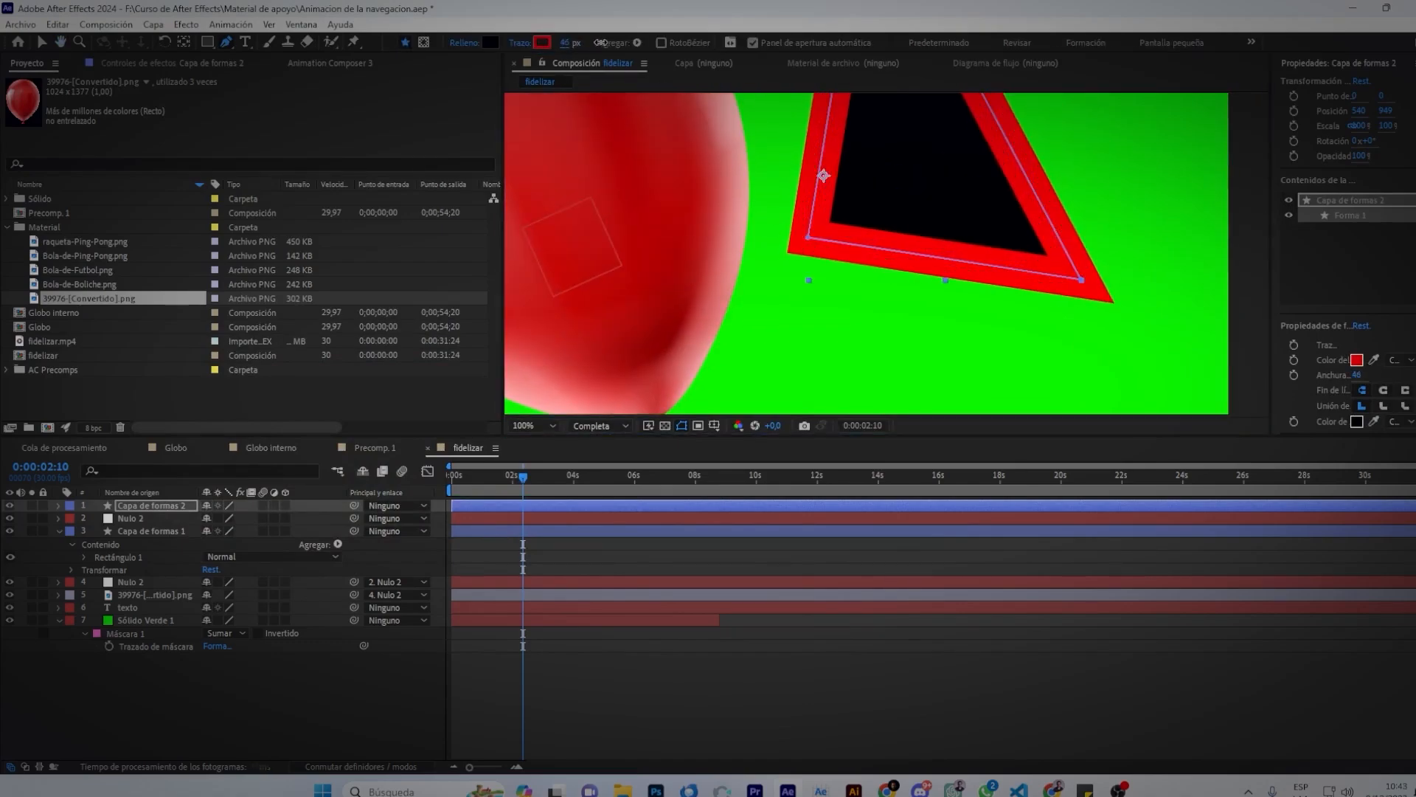
Change the triangle's fill colour to blue.
click(490, 42)
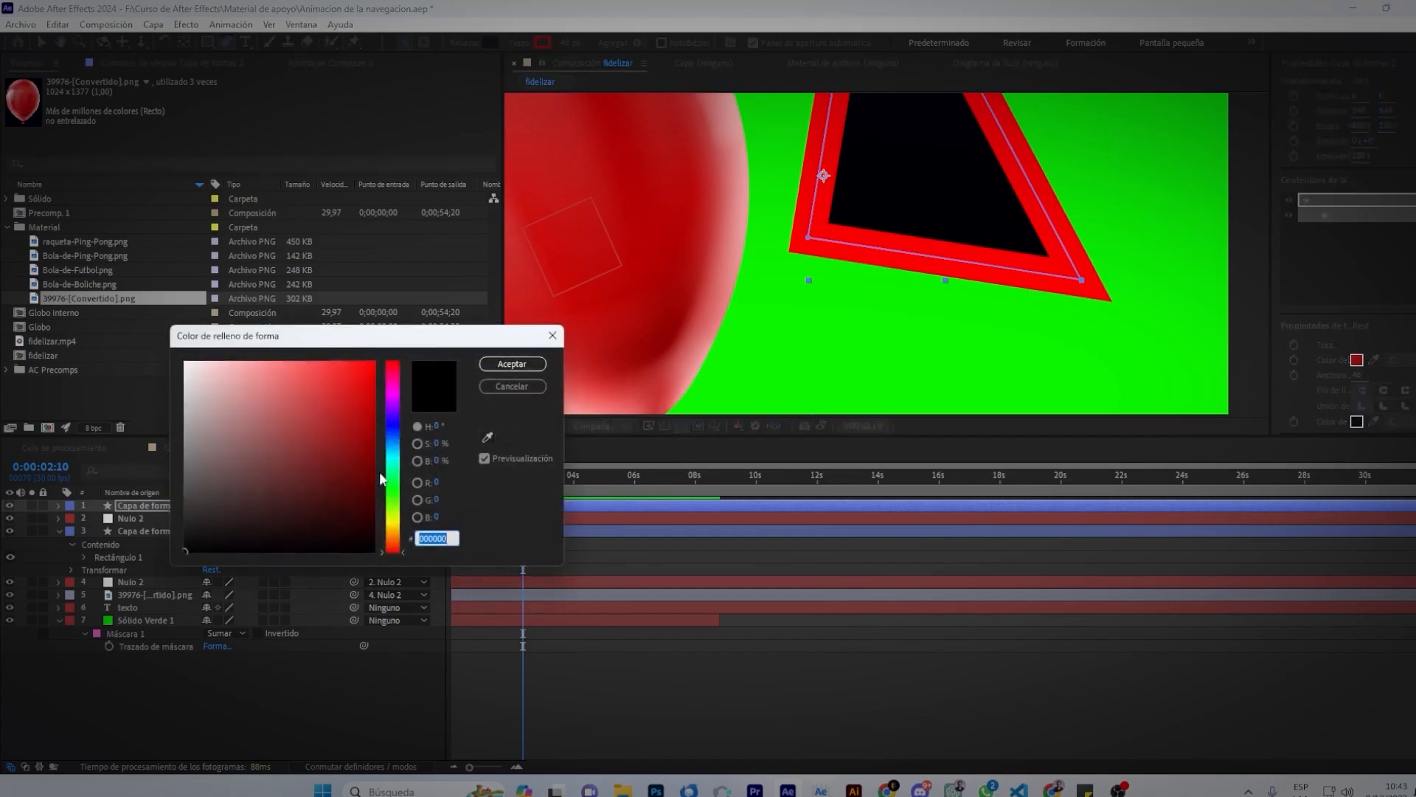
click(395, 447)
click(366, 439)
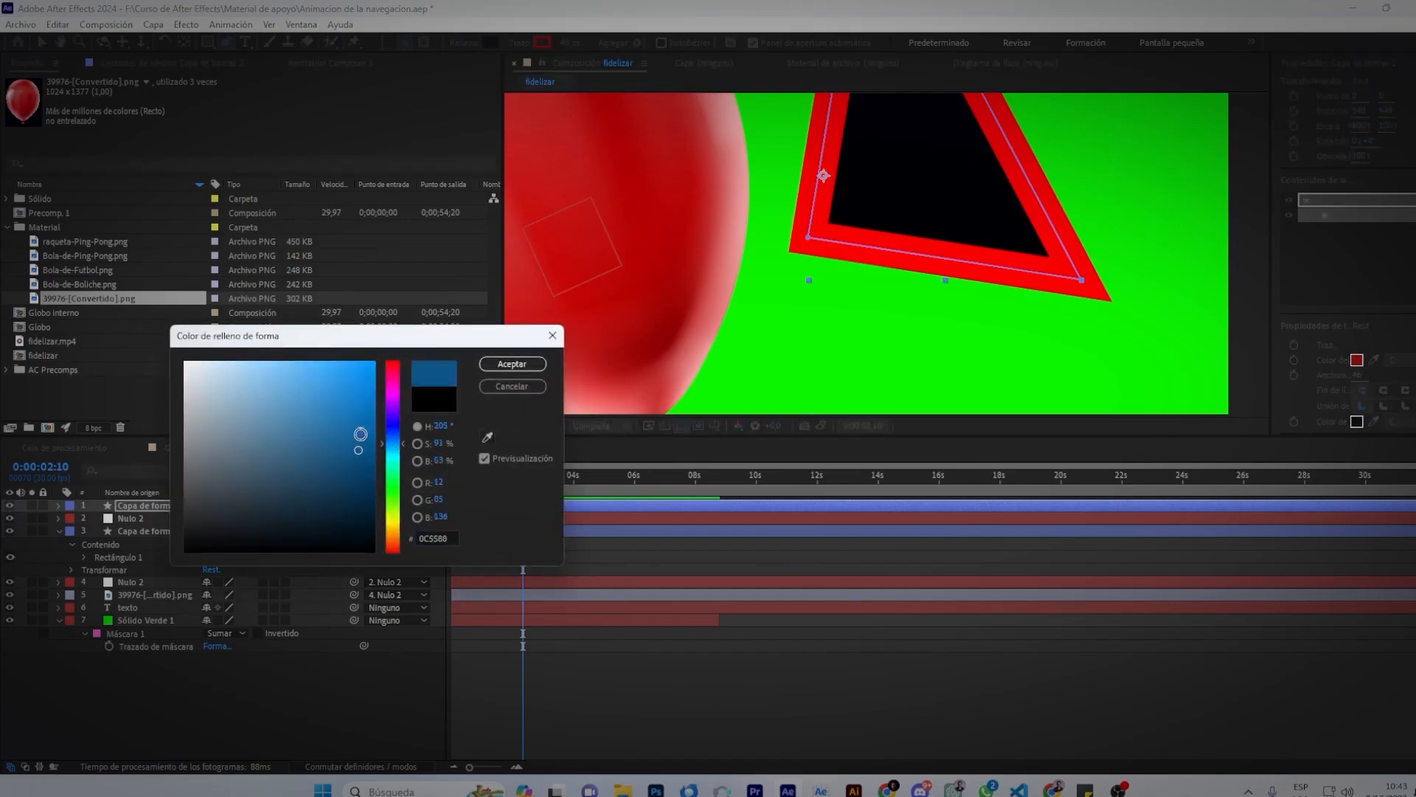
click(512, 363)
scroll(838, 180, down, 2)
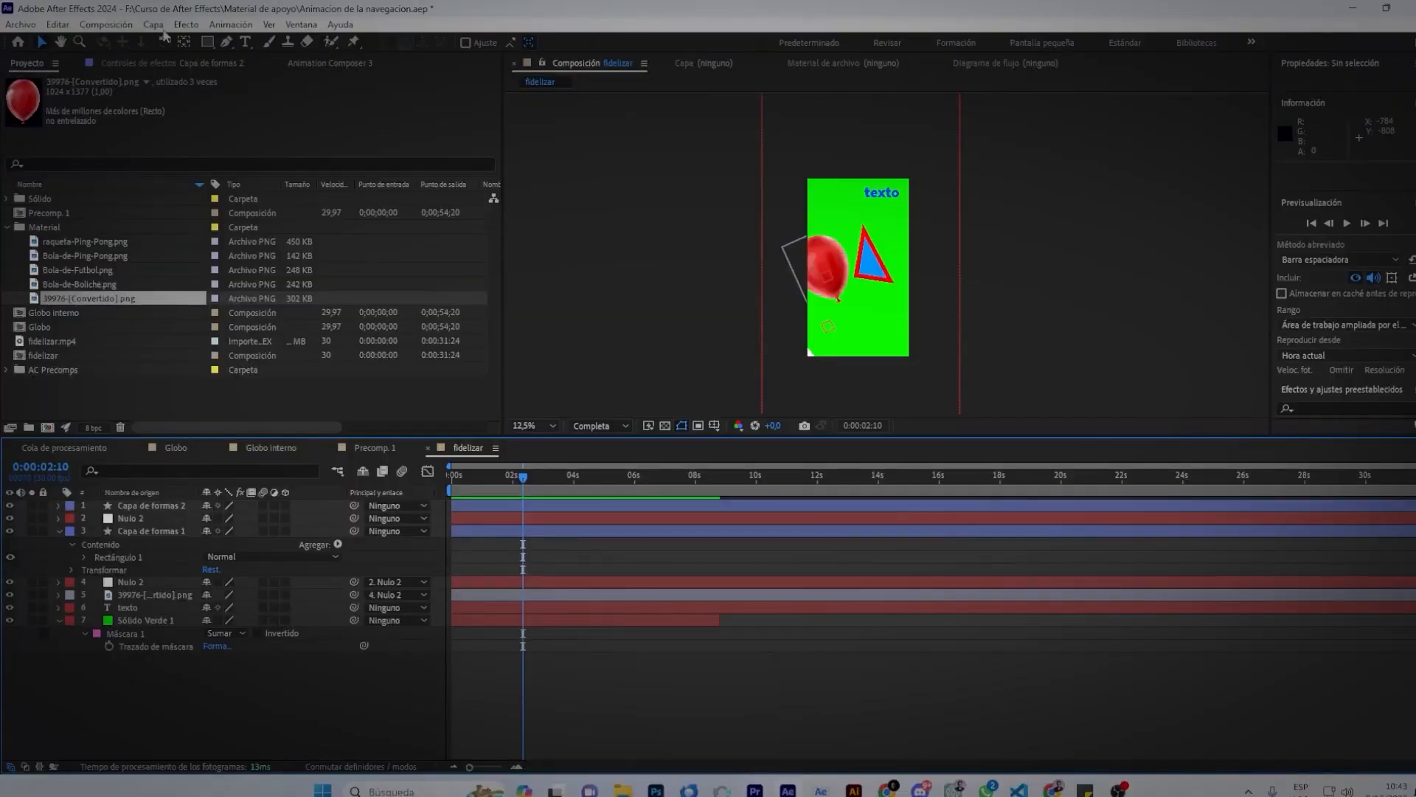
Add 'Capa de ajuste 1' via Capa > Nuevo > Capa de ajuste at the top of the stack.
click(153, 25)
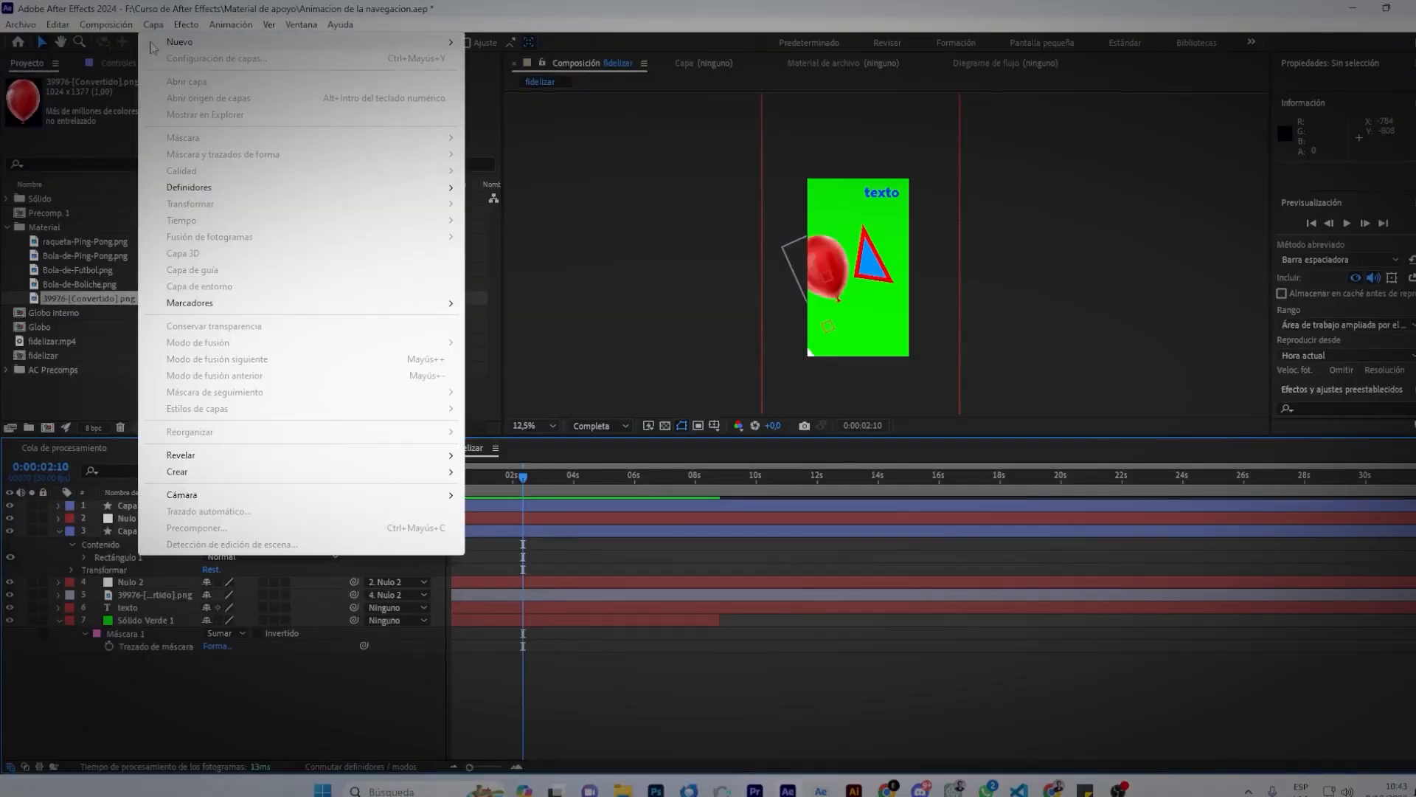
mouse_move(438, 49)
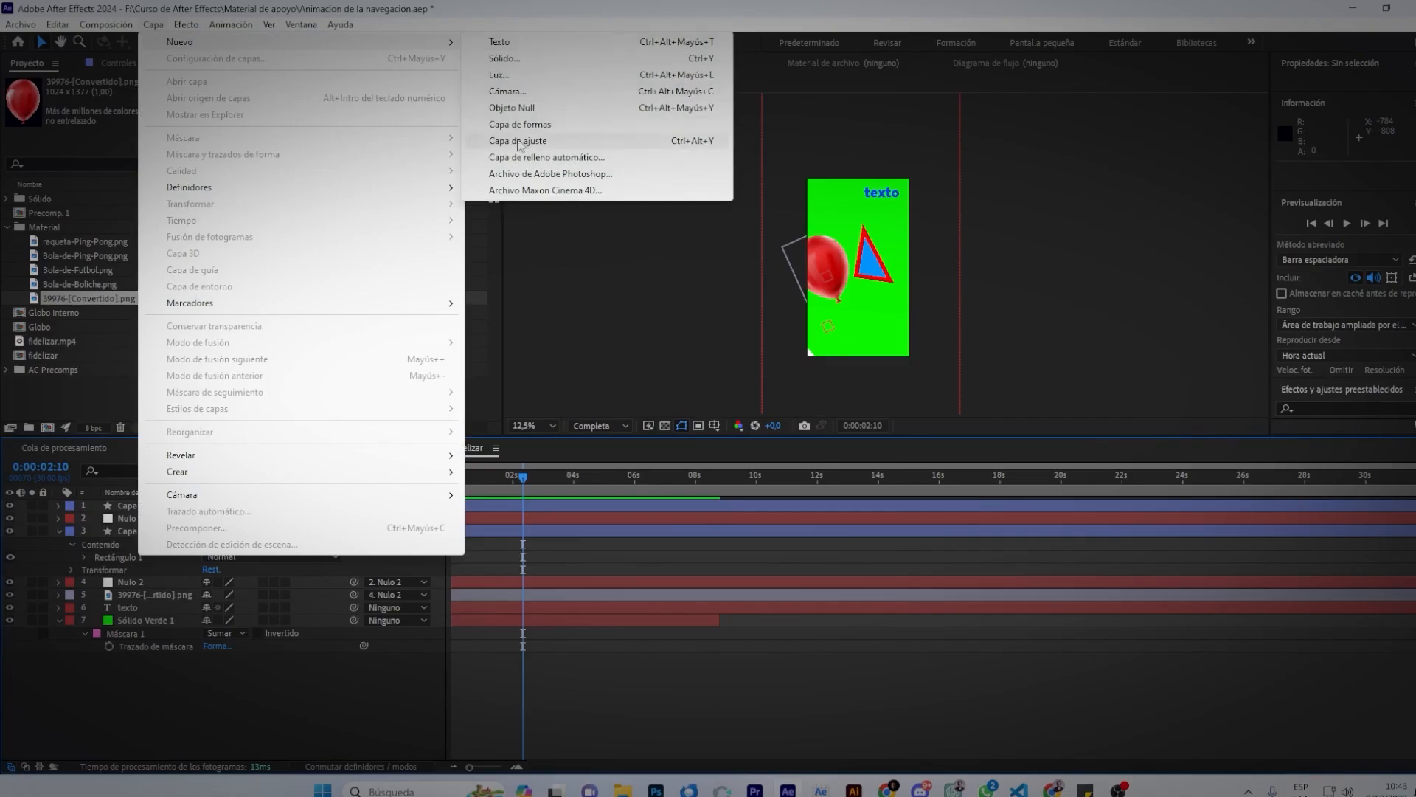
click(519, 141)
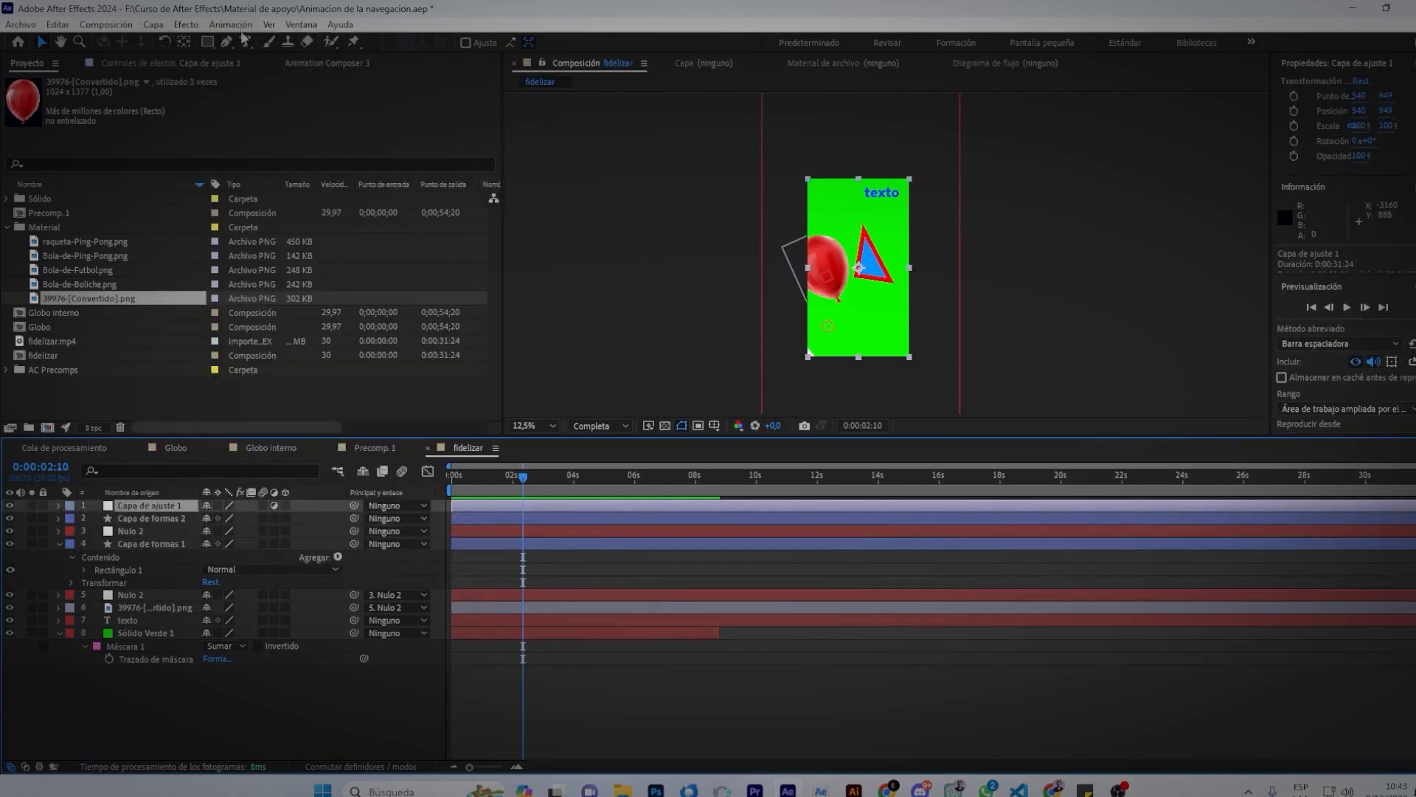
click(185, 25)
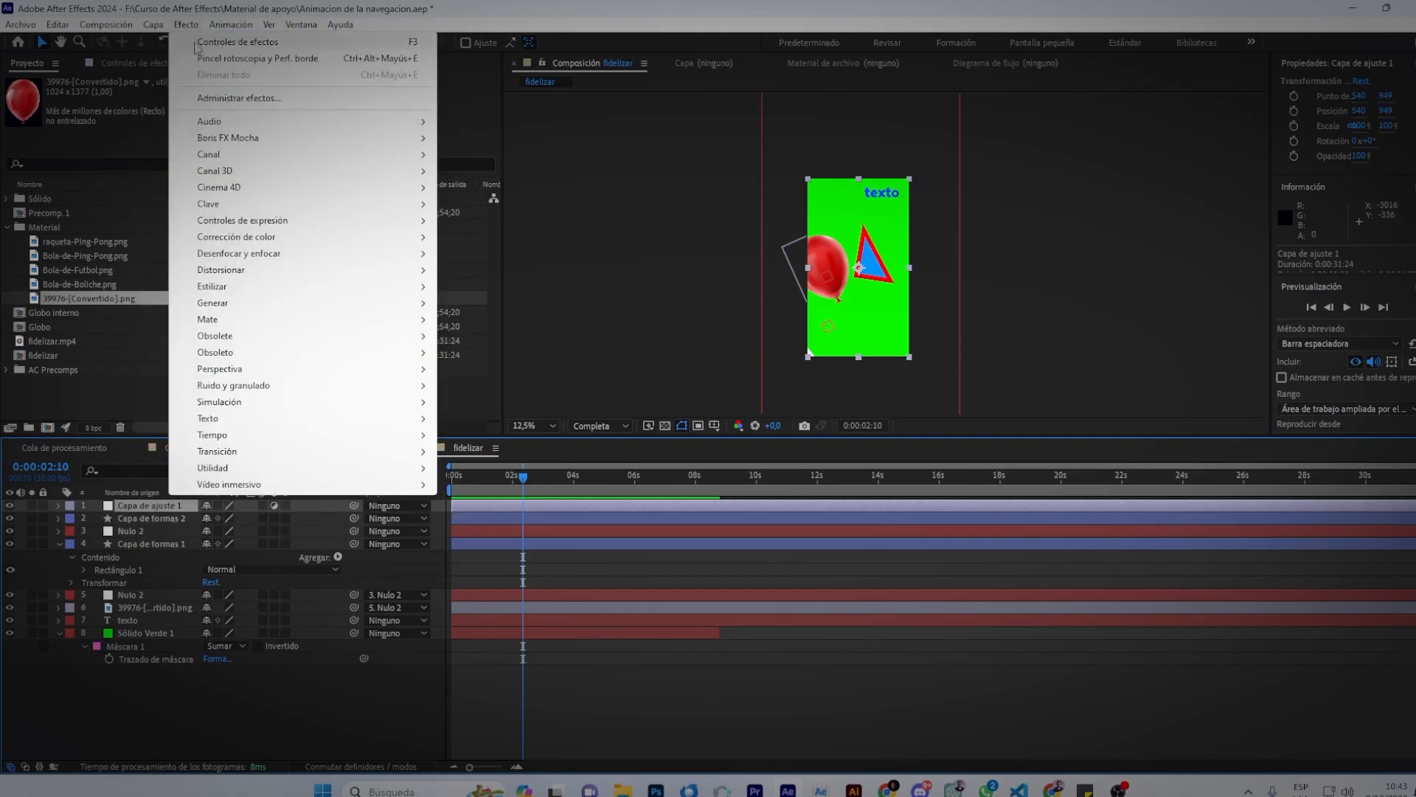
Apply Desenfocar y enfocar > Desenfoque gaussiano to Capa de ajuste 1, keeping it selected.
click(221, 42)
right_click(99, 180)
mouse_move(133, 385)
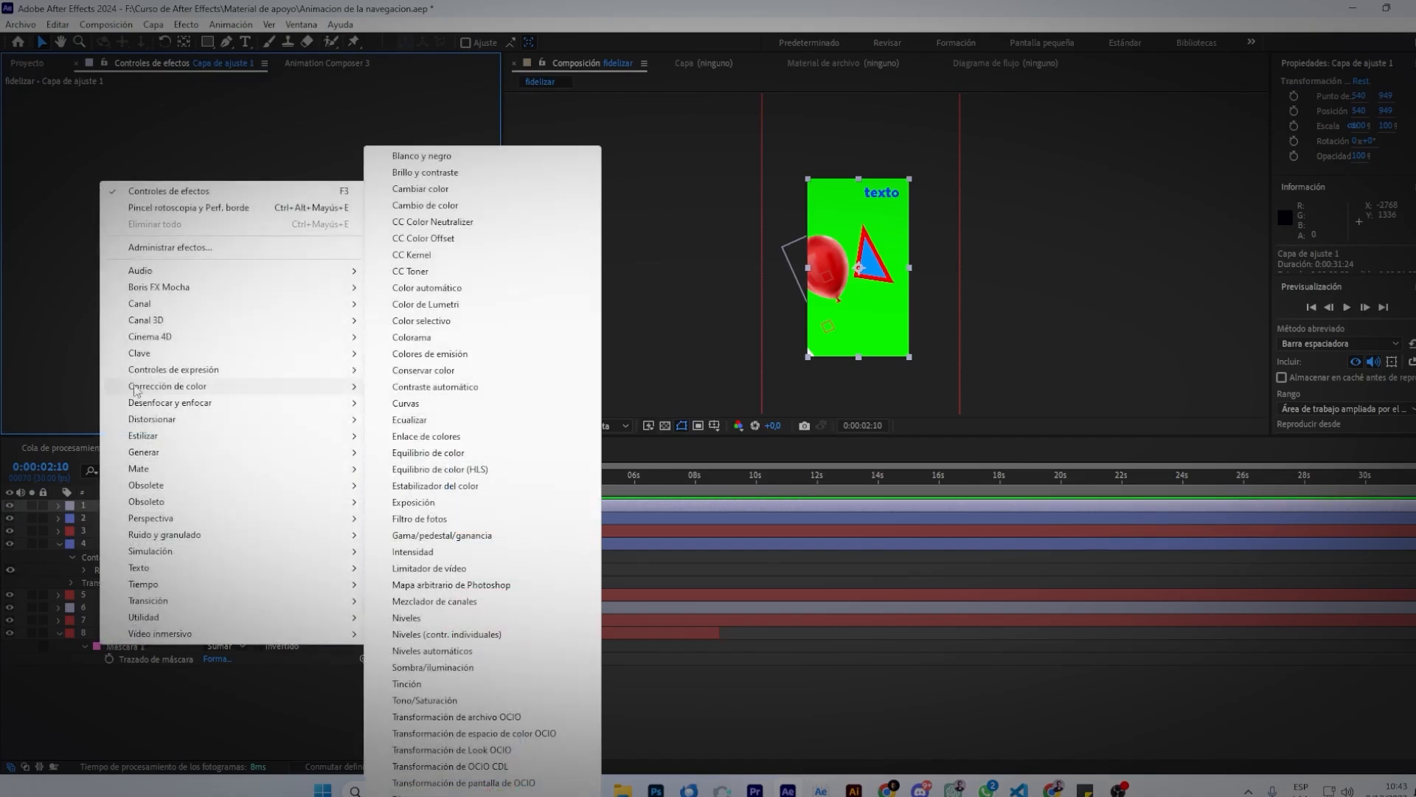
mouse_move(347, 403)
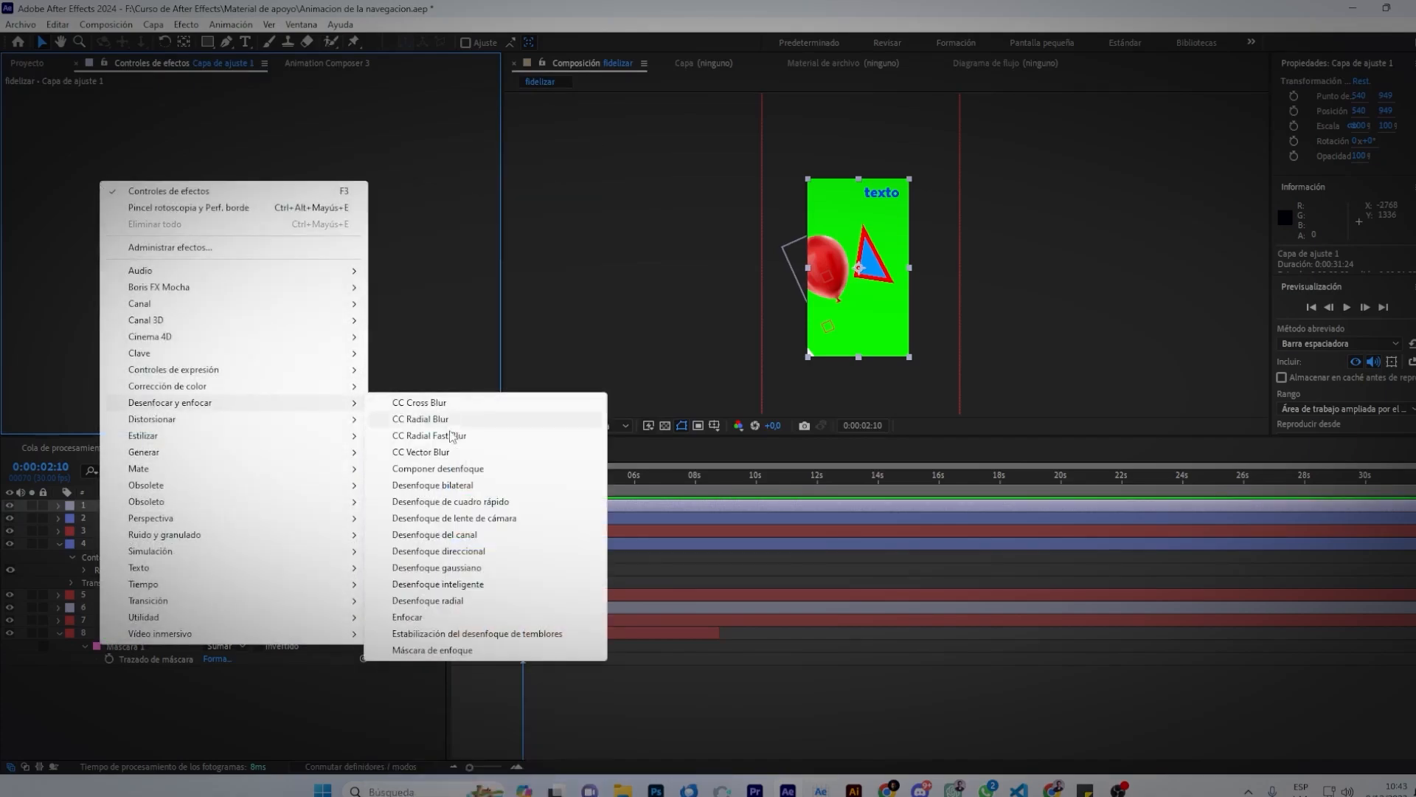
click(455, 568)
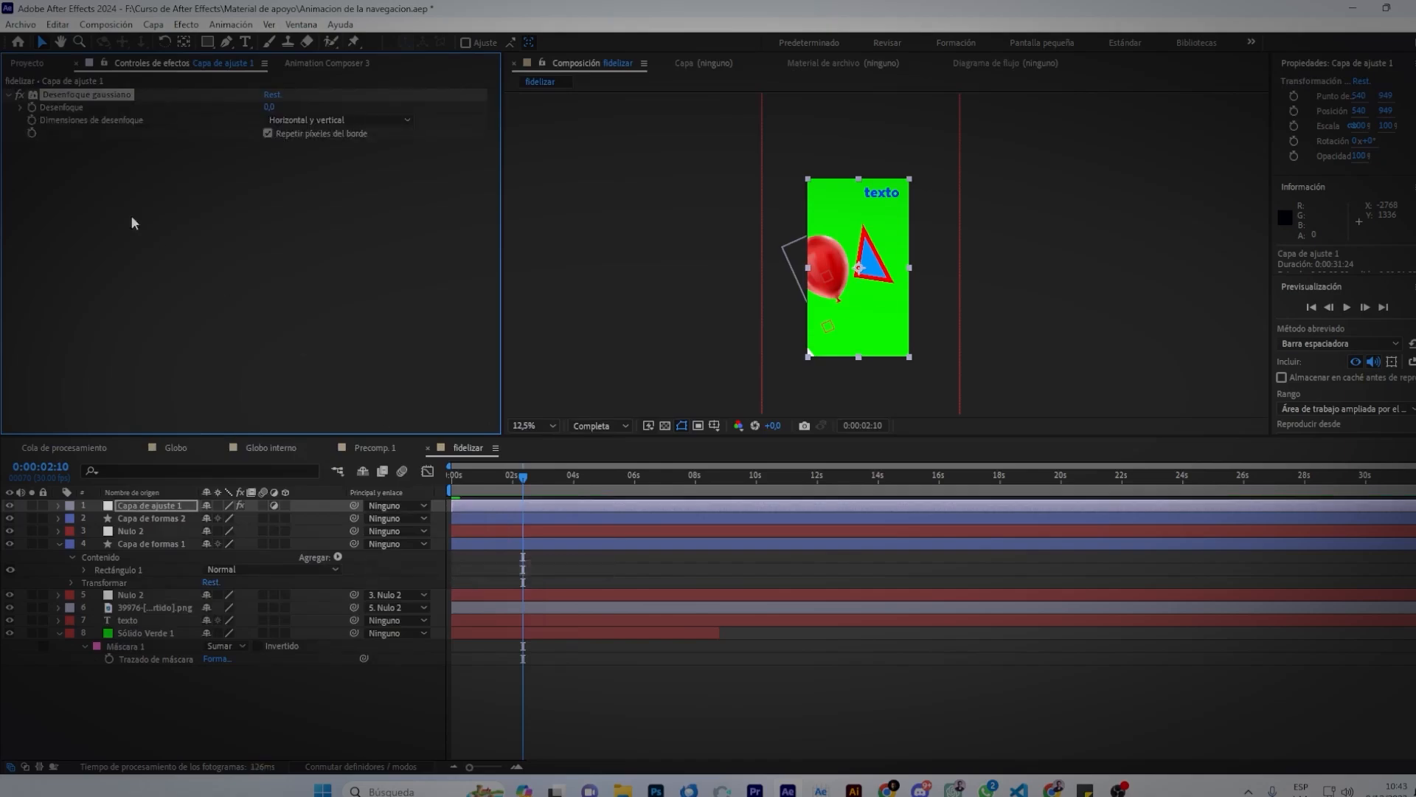
click(461, 514)
scroll(887, 268, up, 5)
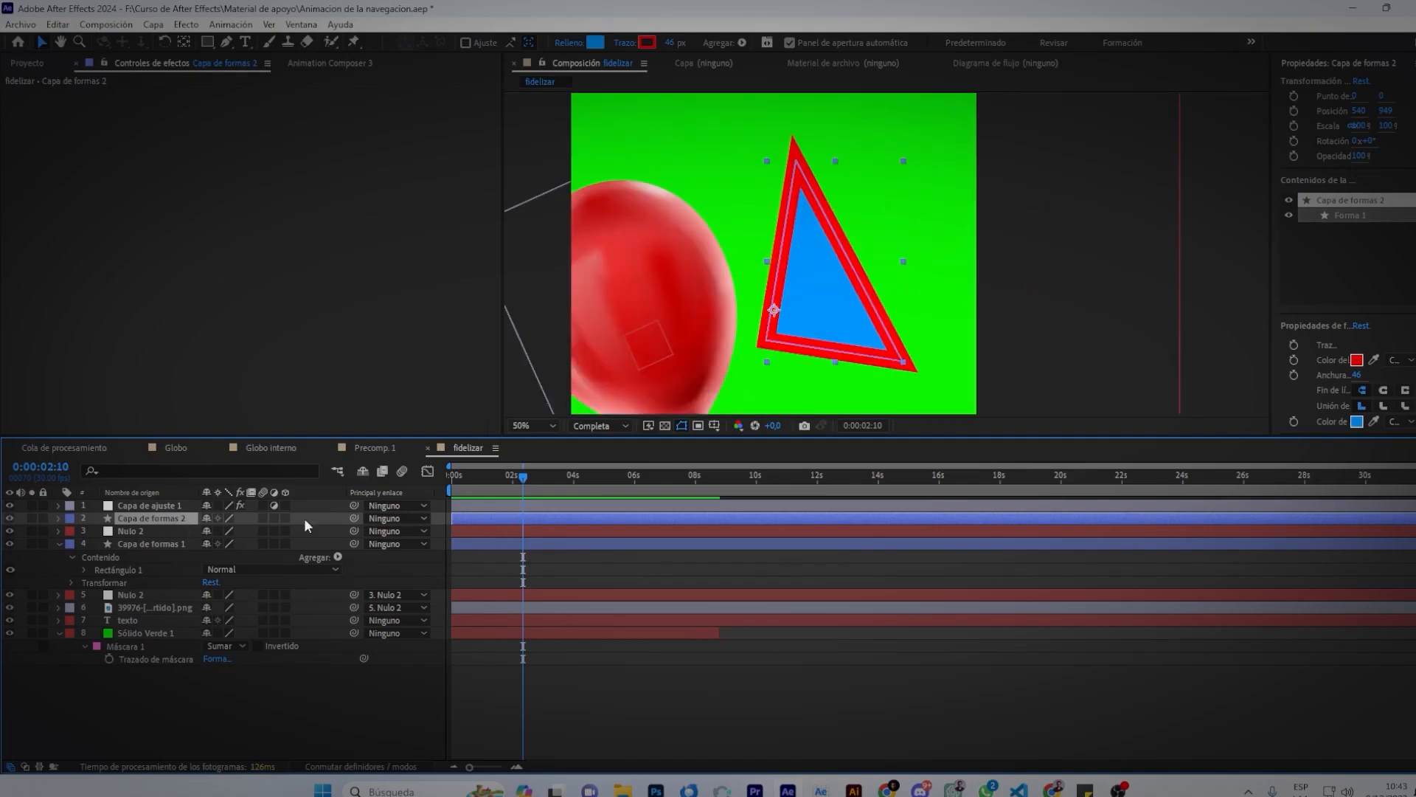
click(144, 504)
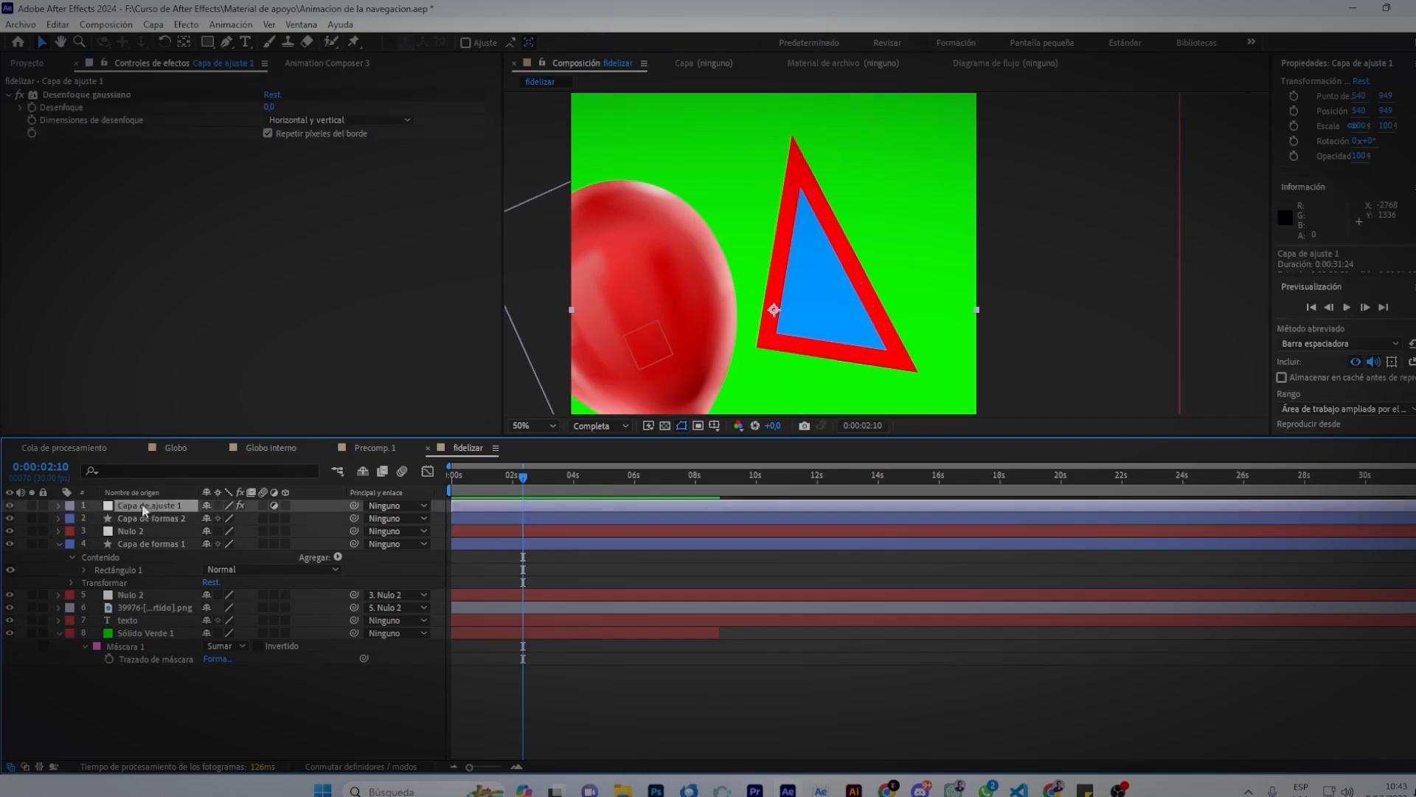
Set Desenfoque to 35 and drag Capa de ajuste 1 below the triangle layer.
click(269, 107)
text(5)
key(Return)
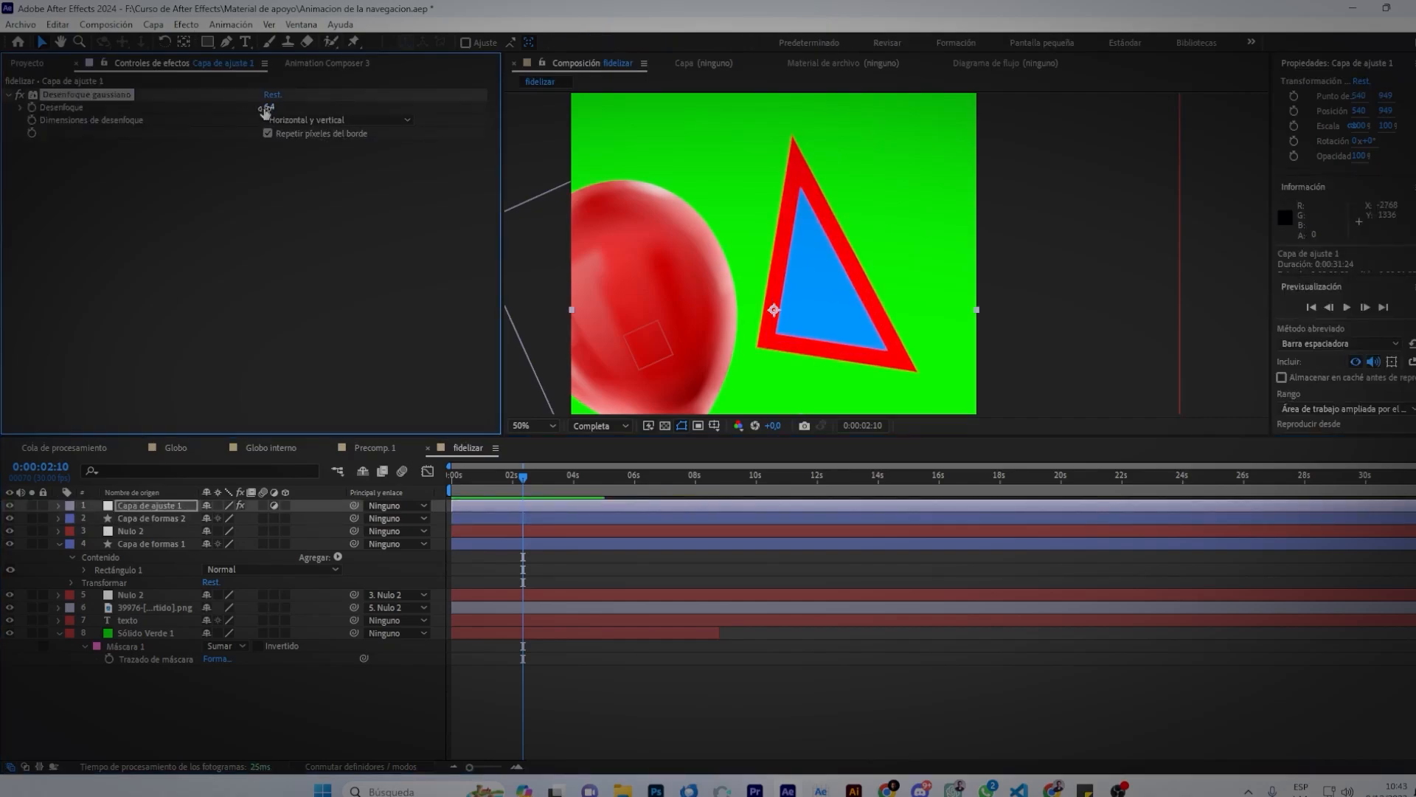
drag(267, 109, 375, 104)
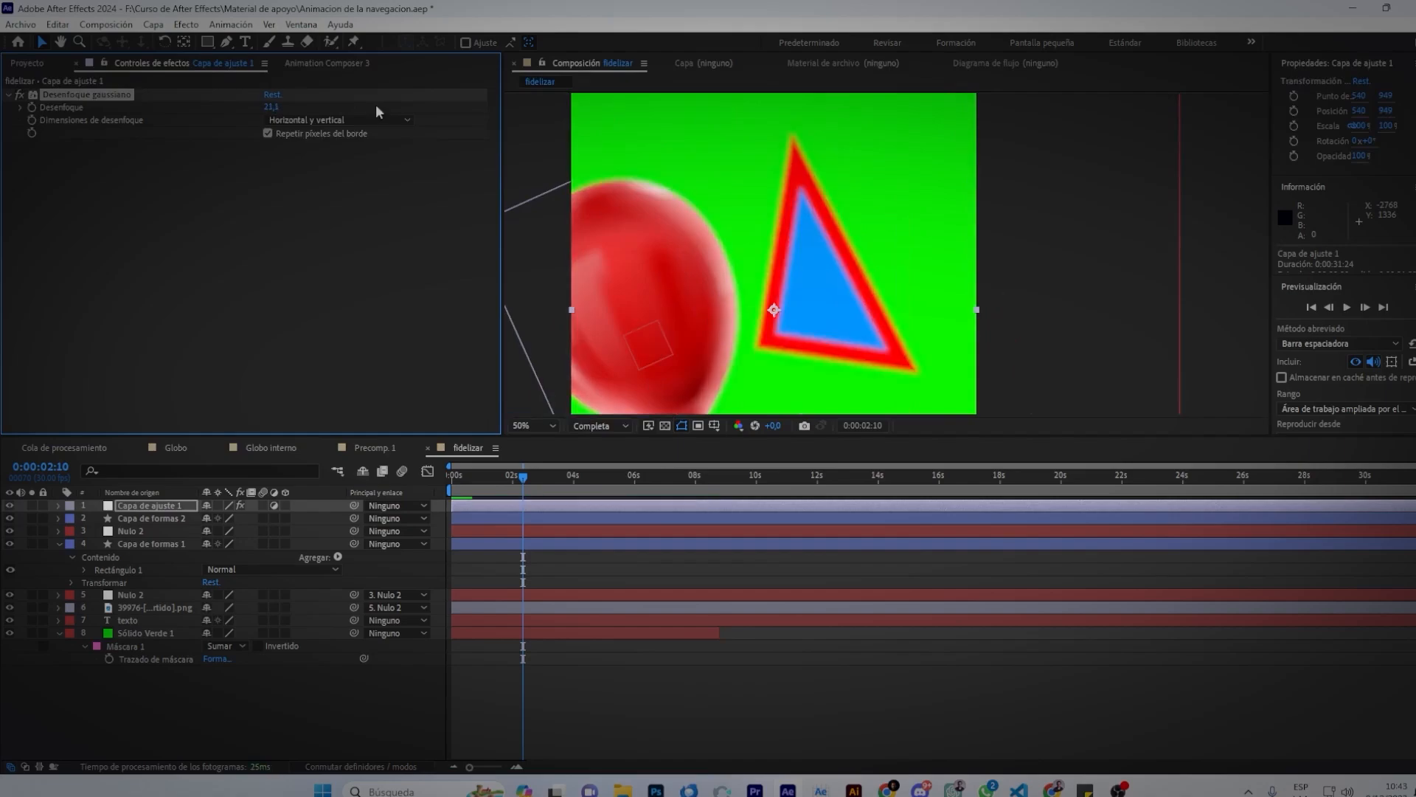
click(270, 107)
text(35)
key(Return)
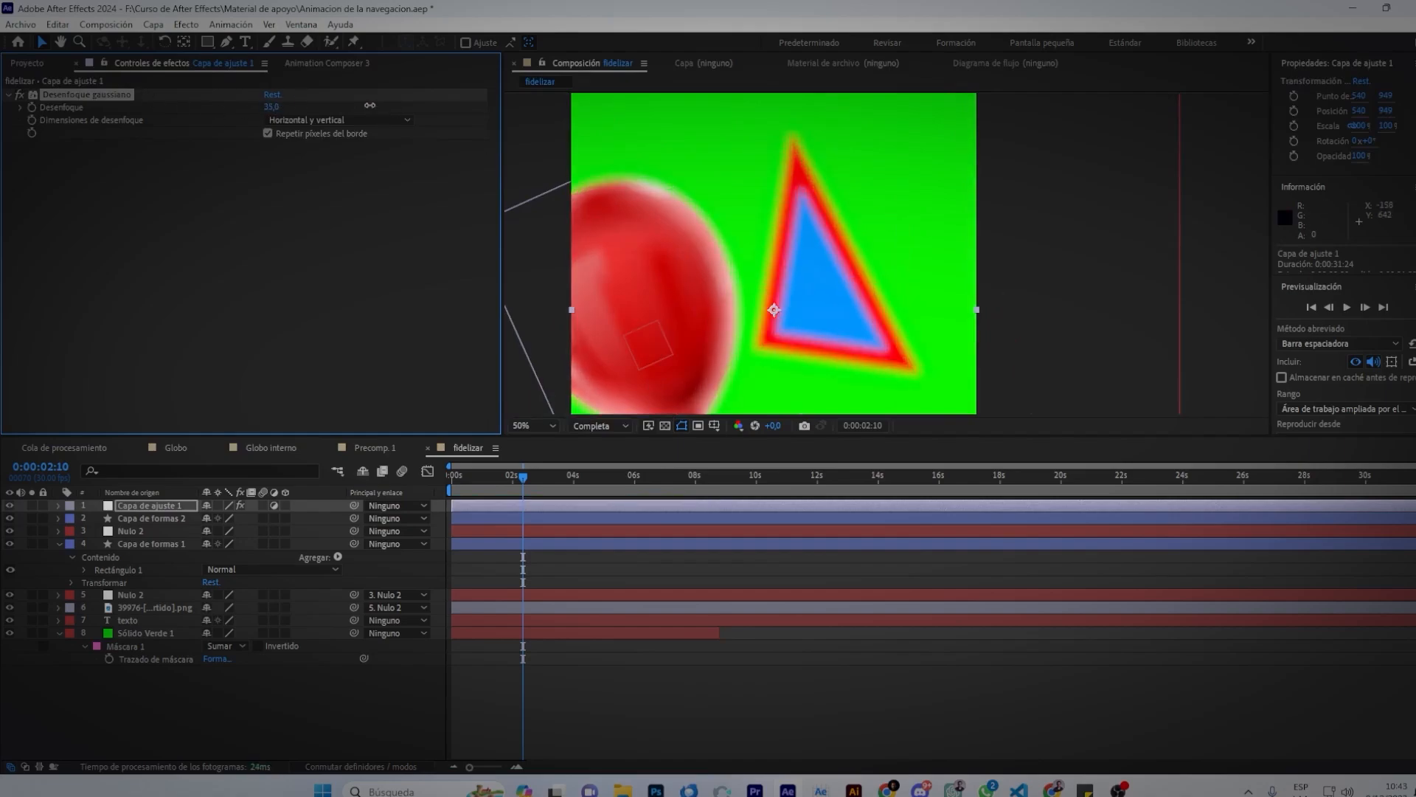
key(comma)
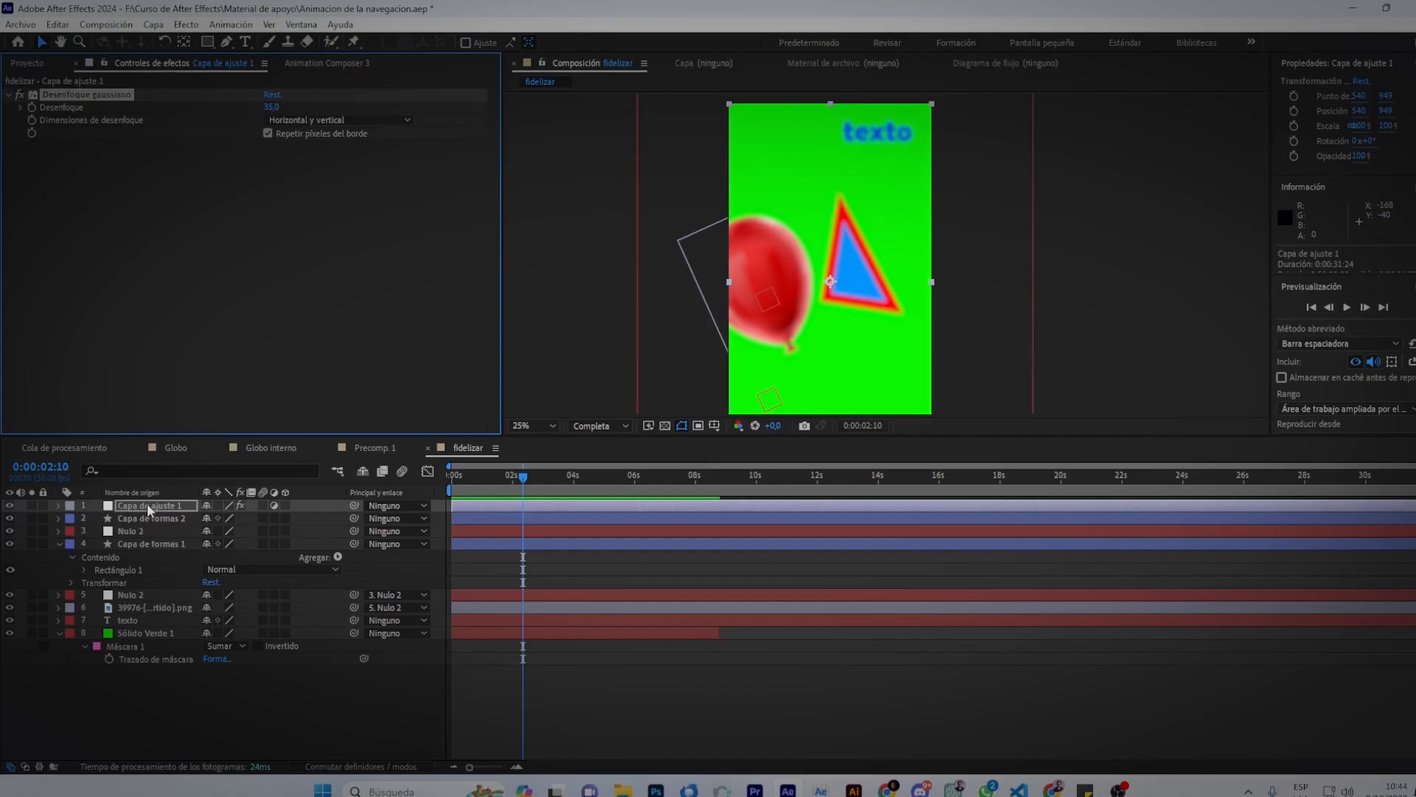
drag(148, 503, 147, 523)
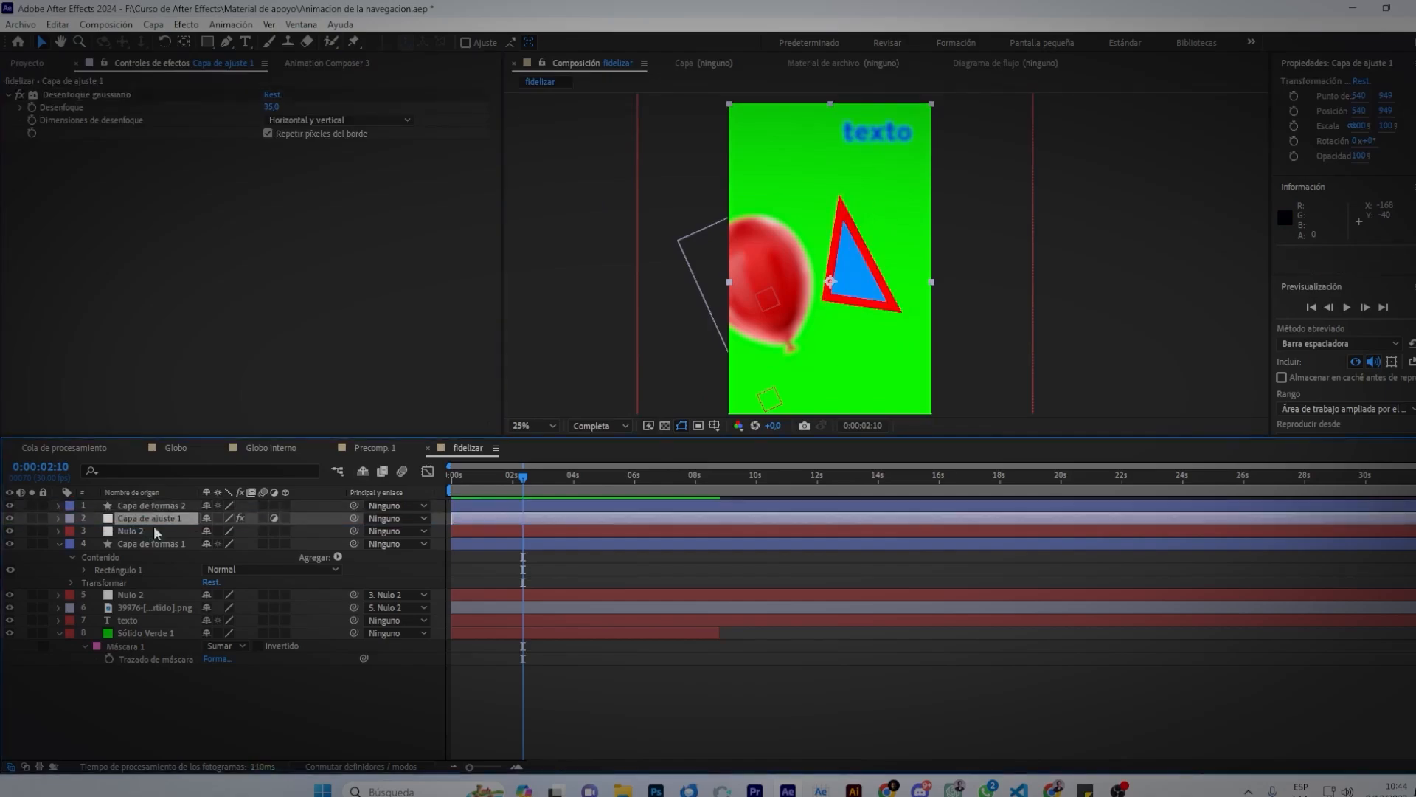
Move the blur adjustment layer down in the stack to sit just above texto.
scroll(888, 243, up, 2)
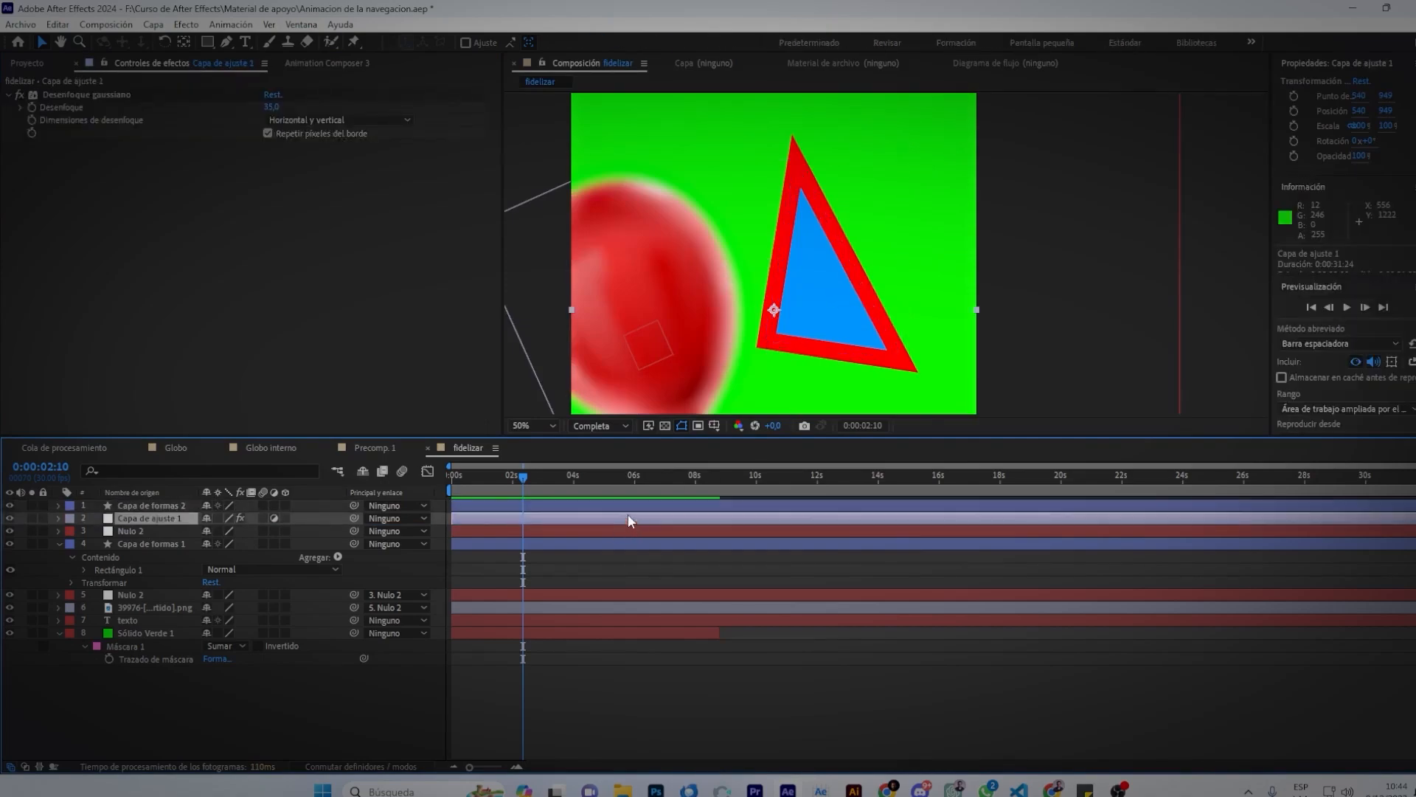
click(543, 532)
click(541, 544)
click(540, 595)
click(540, 607)
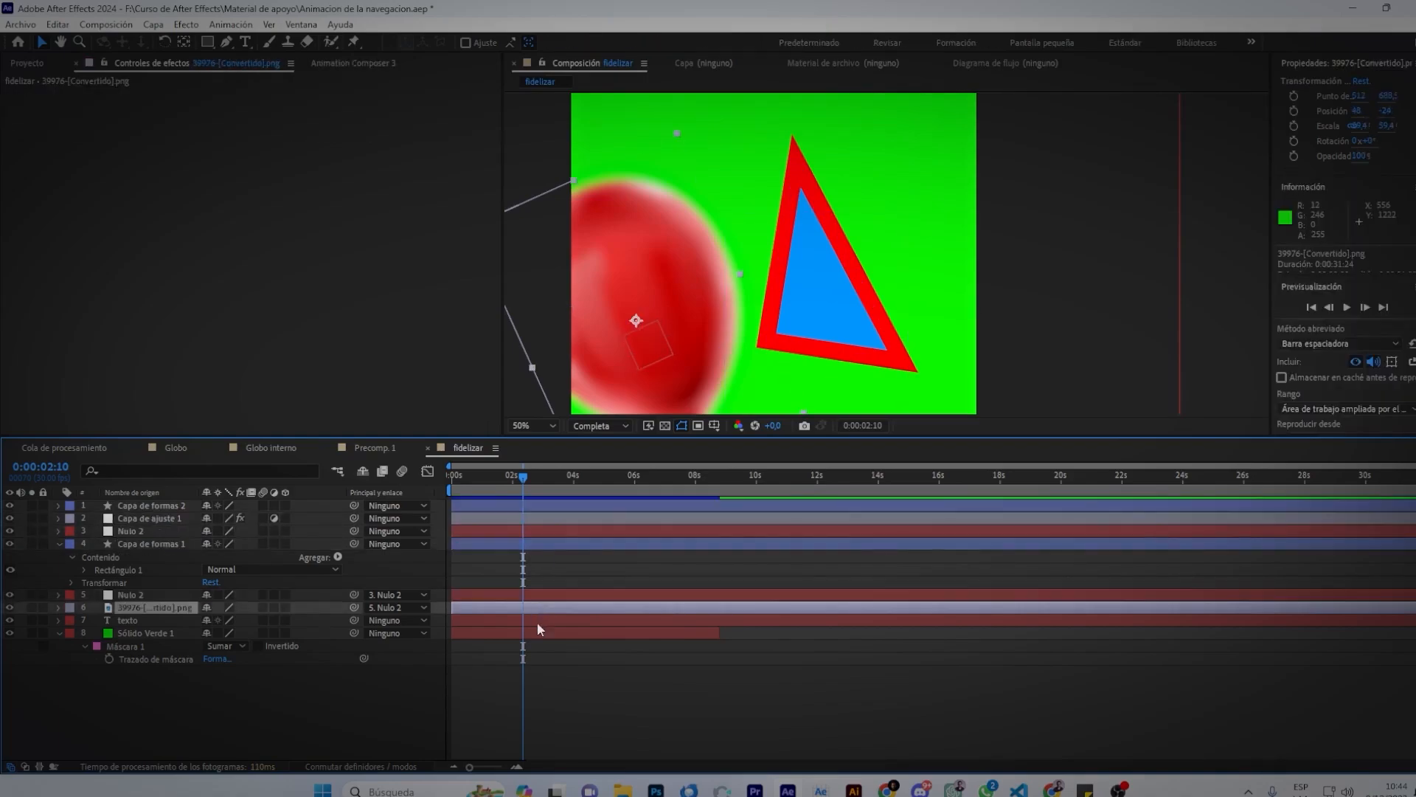
click(537, 621)
click(532, 633)
click(537, 521)
drag(167, 519, 166, 627)
scroll(736, 281, down, 1)
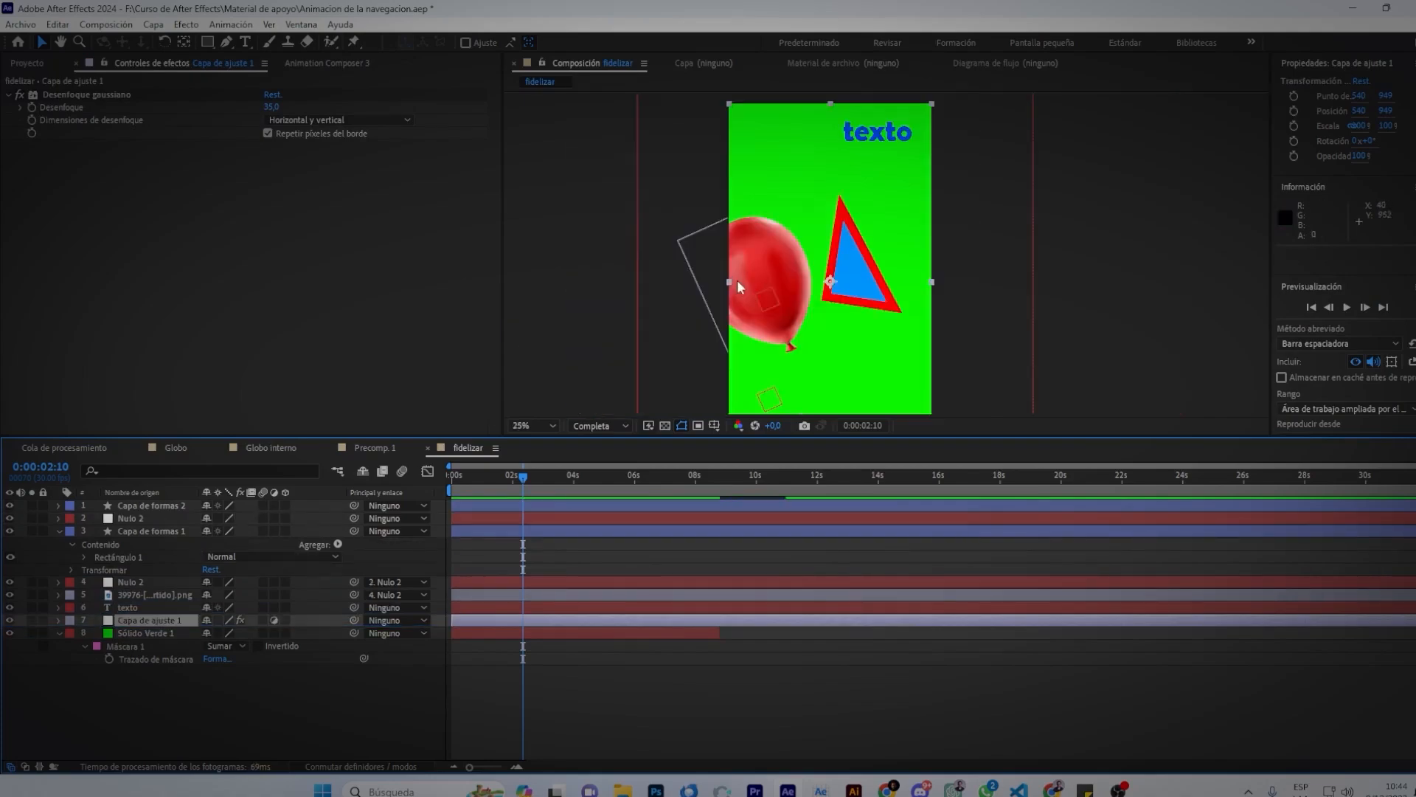
drag(147, 625, 148, 605)
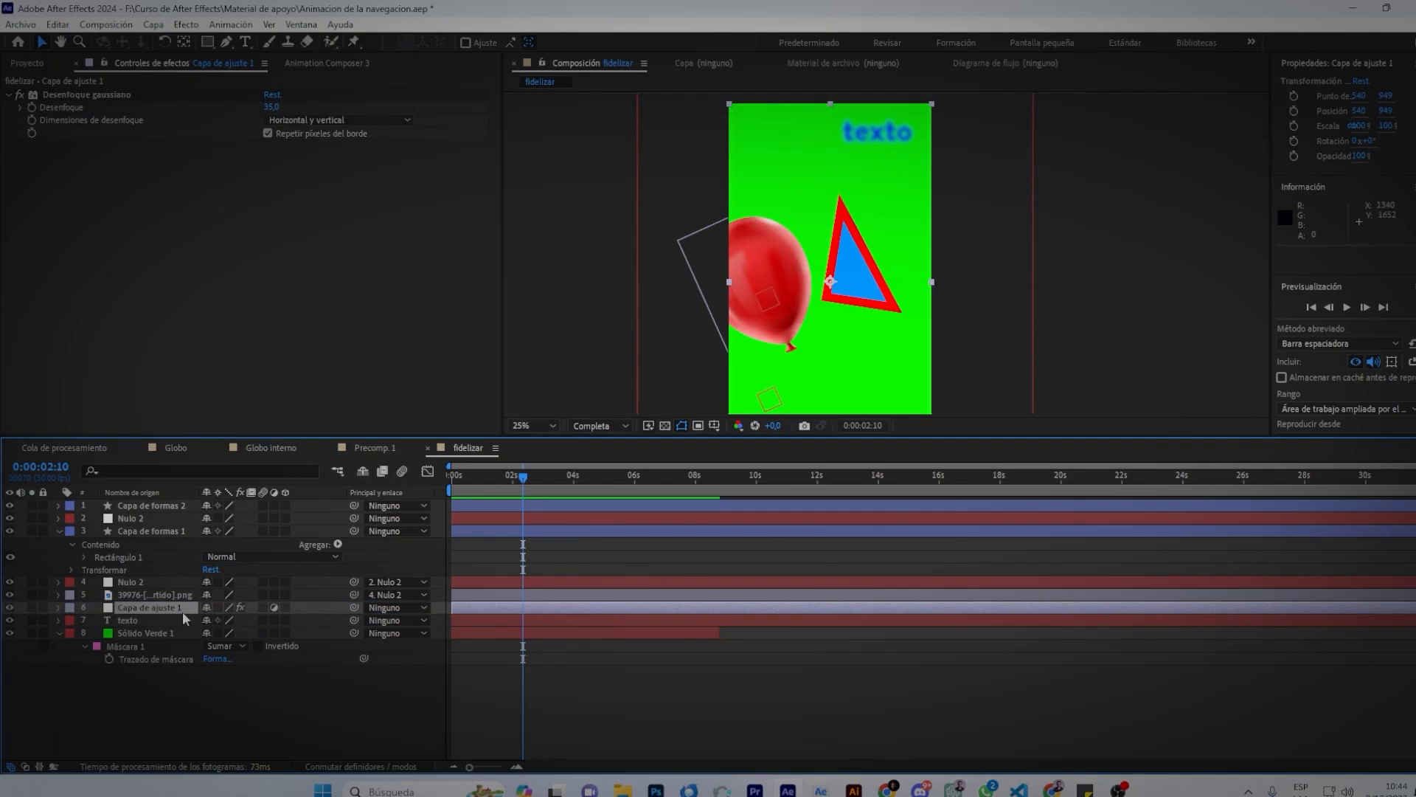
Duplicate the adjustment layer, place the copy under Nulo 2, and lower the blur.
key(ctrl+d)
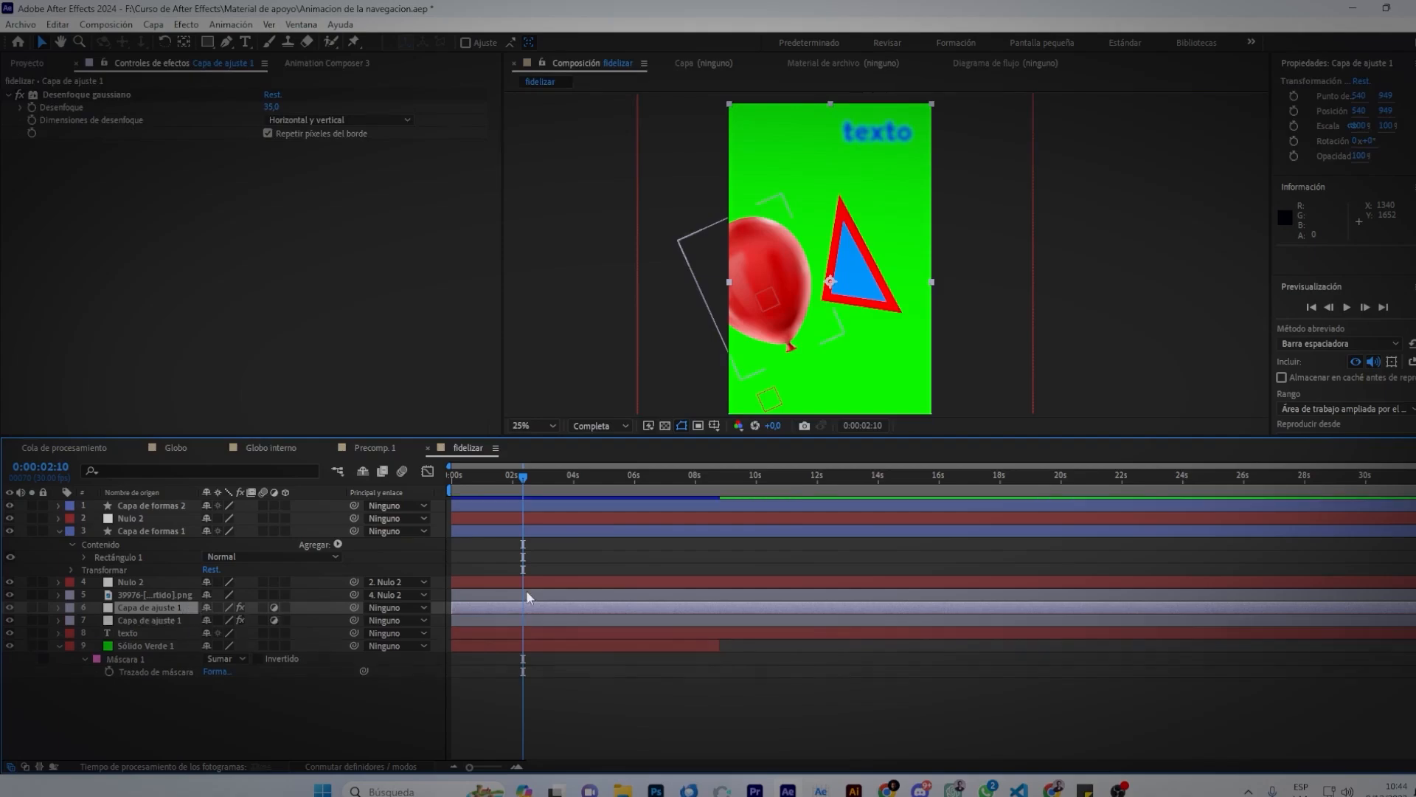
drag(167, 614, 185, 528)
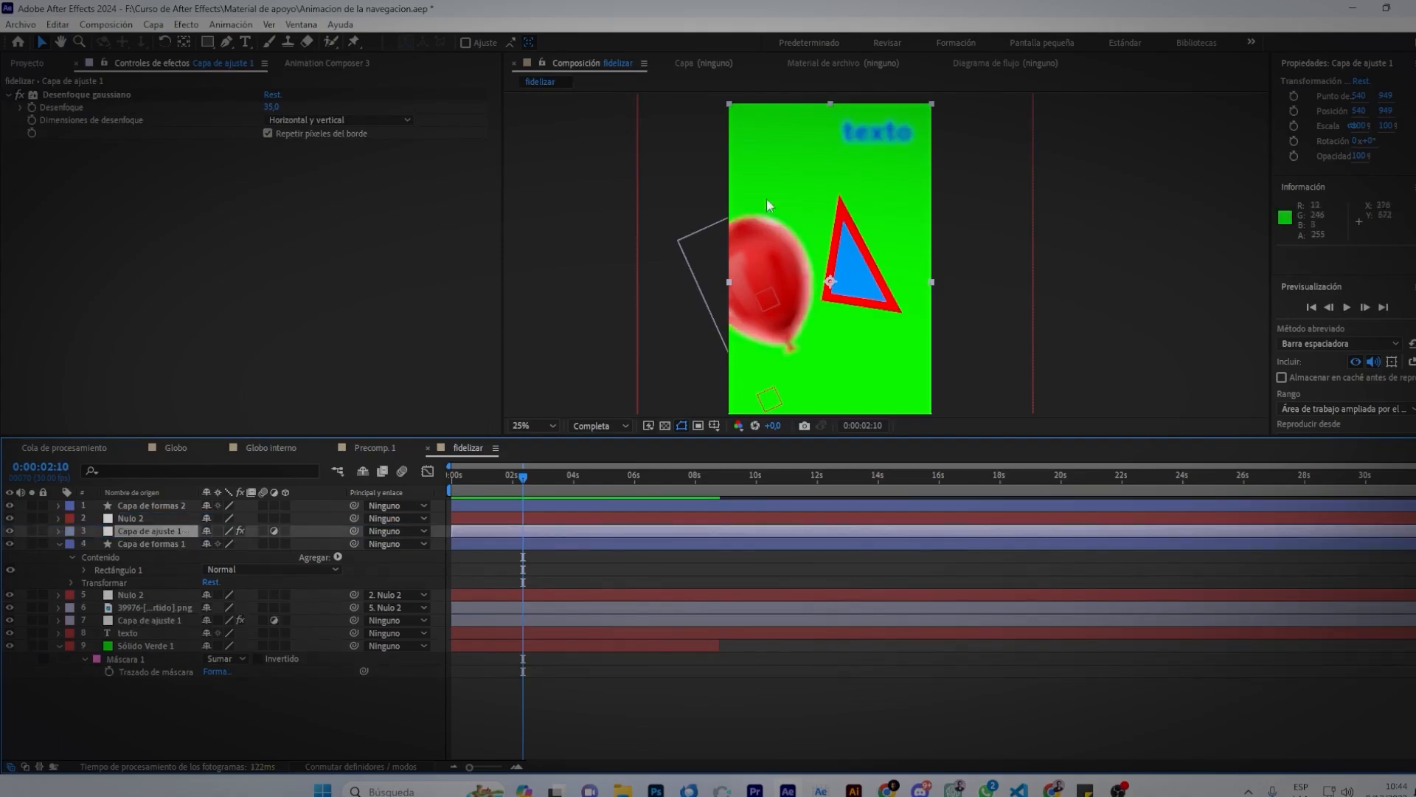
drag(271, 107, 175, 117)
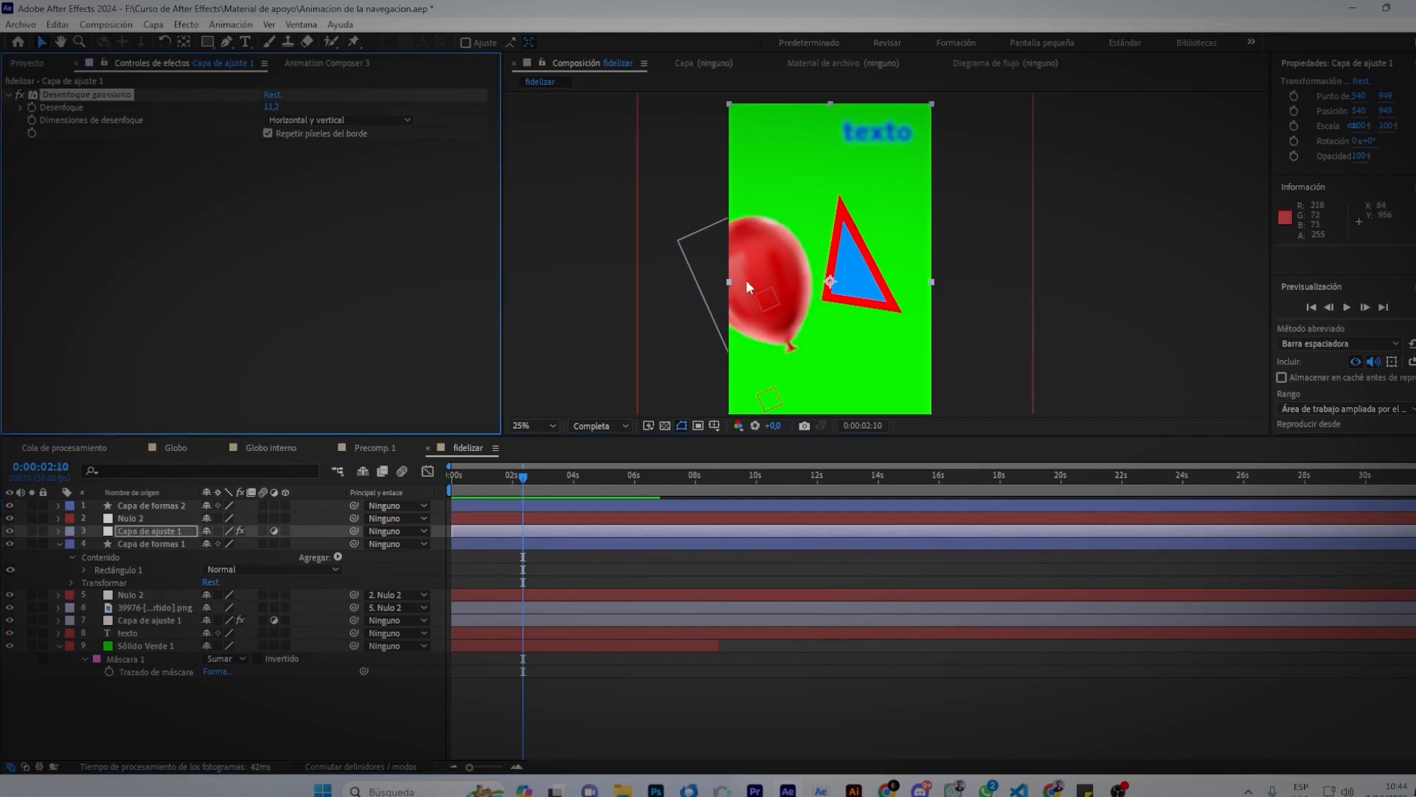
In the viewer, nudge the triangle slightly lower and move the balloon upward.
click(877, 298)
click(944, 285)
click(866, 294)
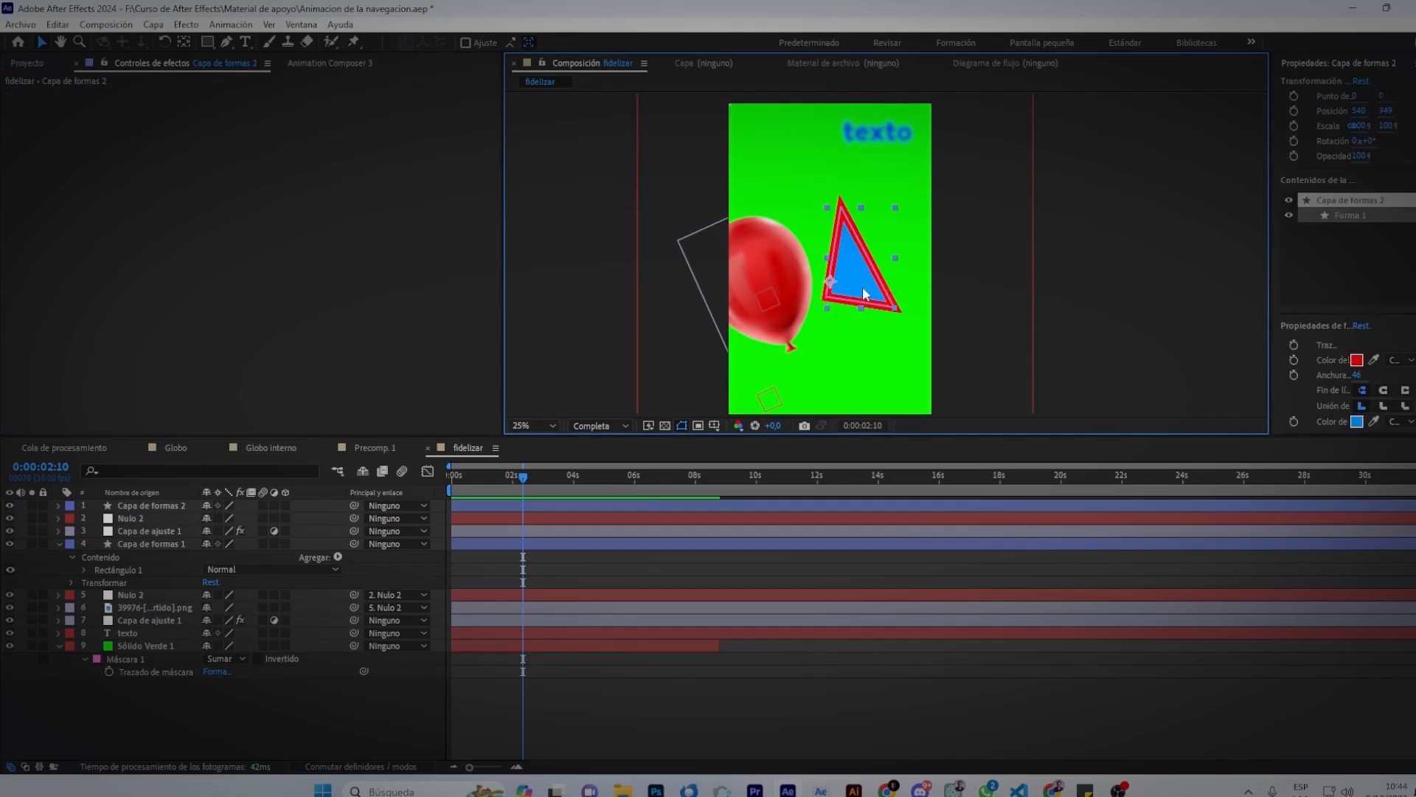
drag(884, 296, 879, 329)
click(756, 282)
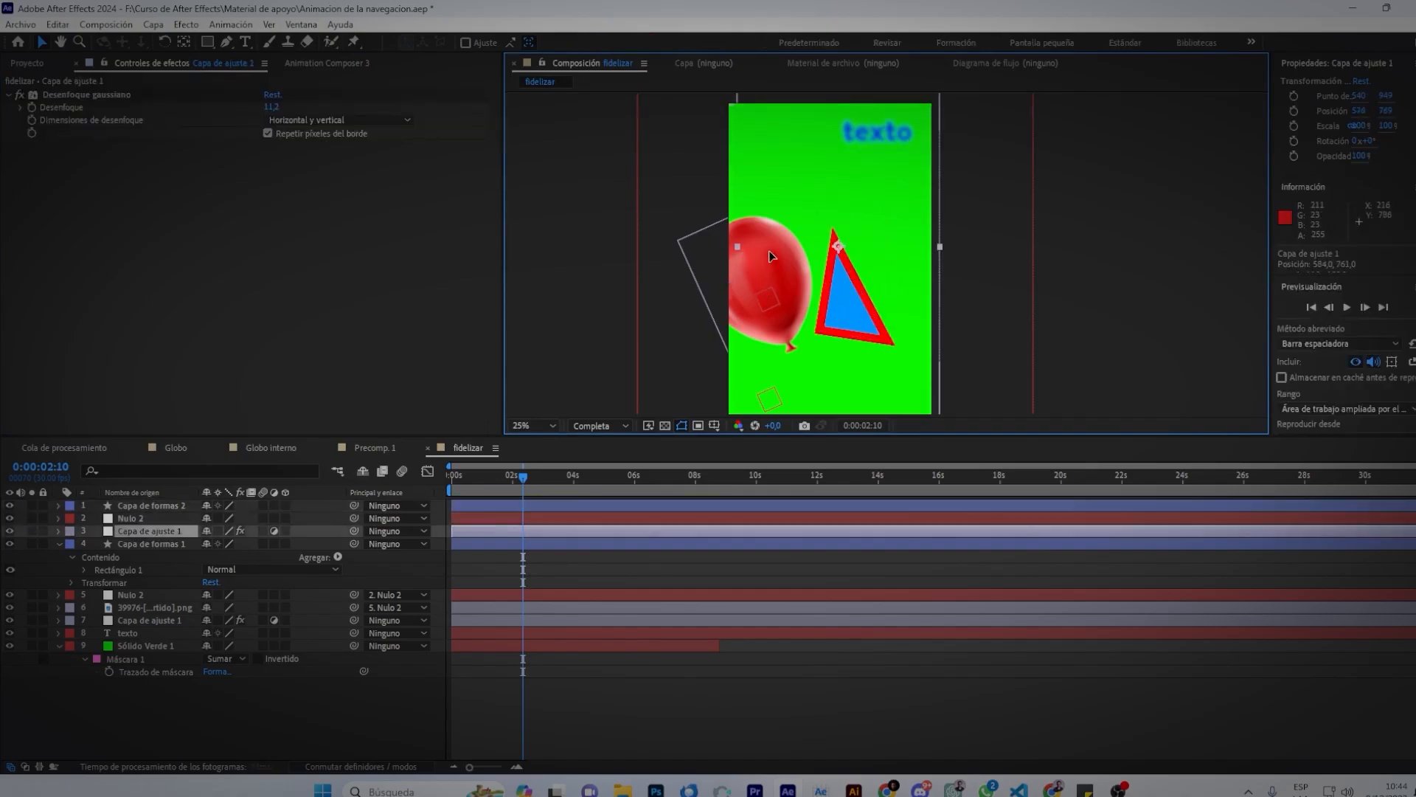
click(1079, 221)
drag(684, 250, 685, 181)
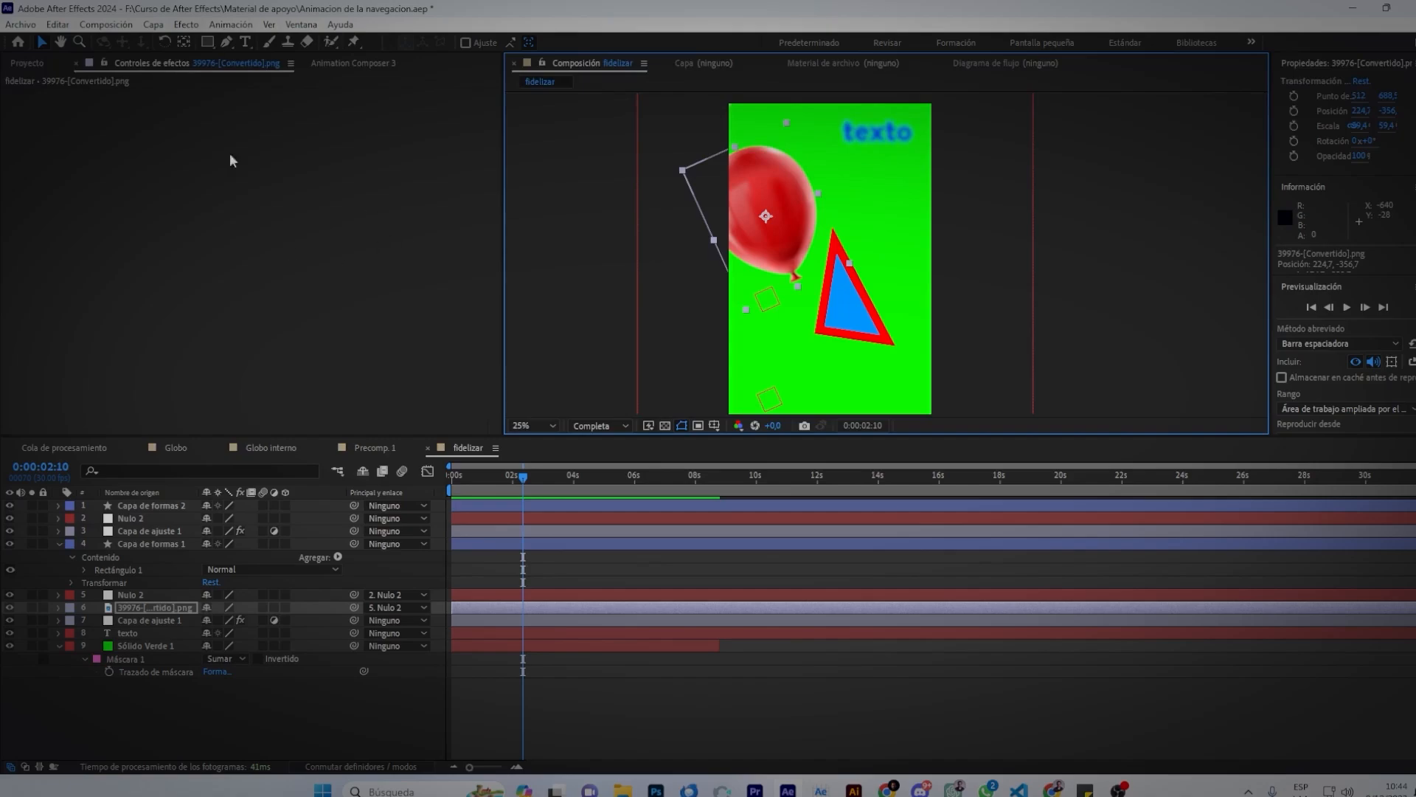
right_click(146, 162)
mouse_move(339, 362)
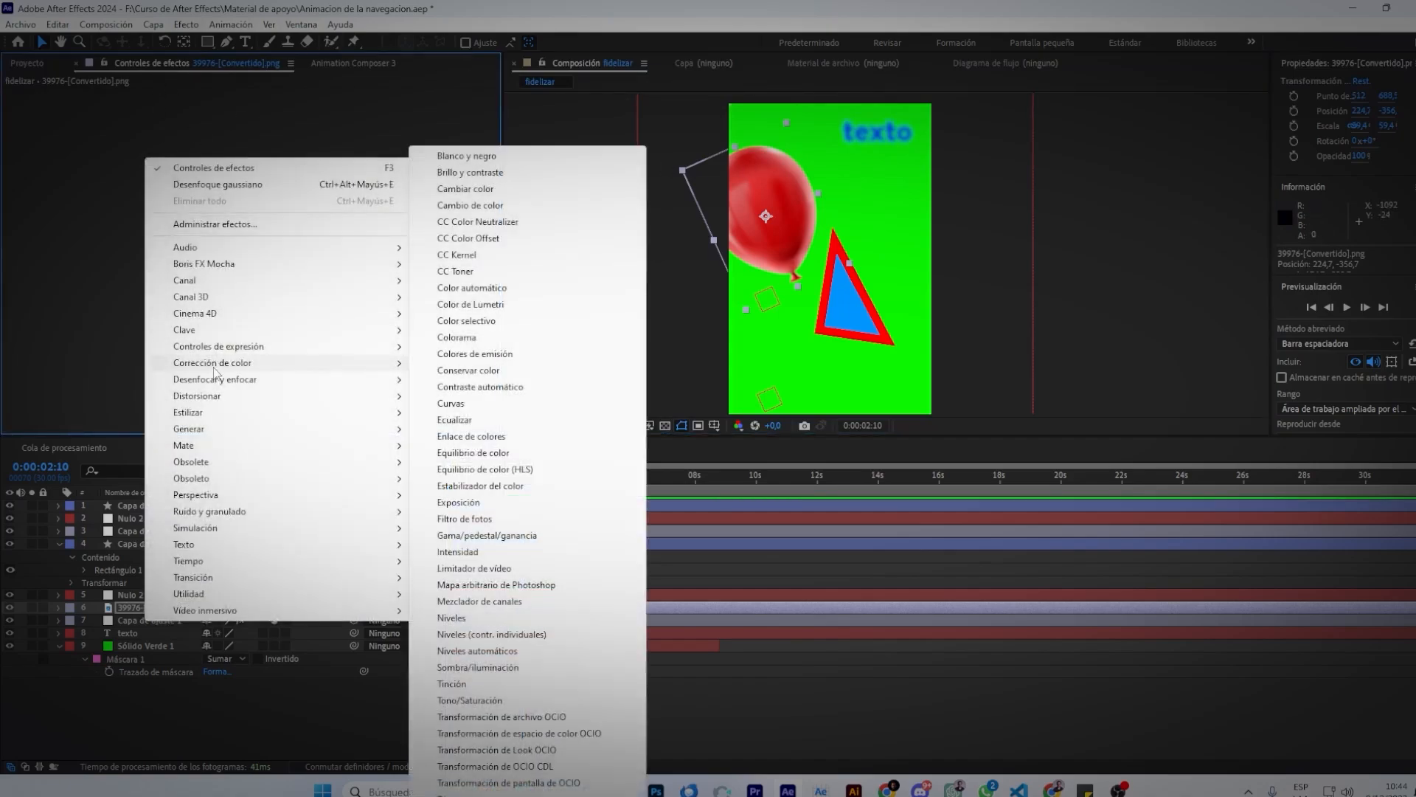
click(469, 700)
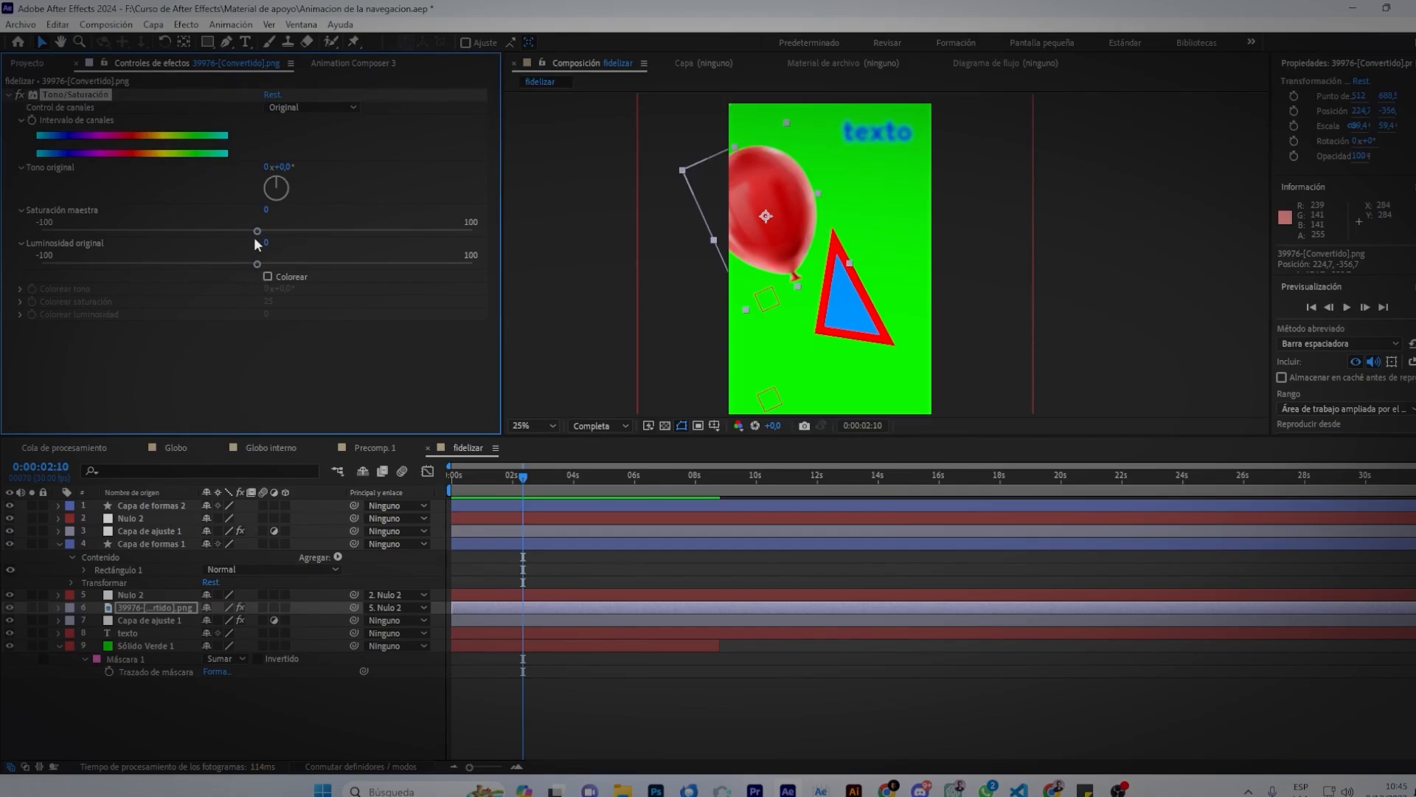
drag(241, 233, 159, 237)
drag(82, 249, 3, 251)
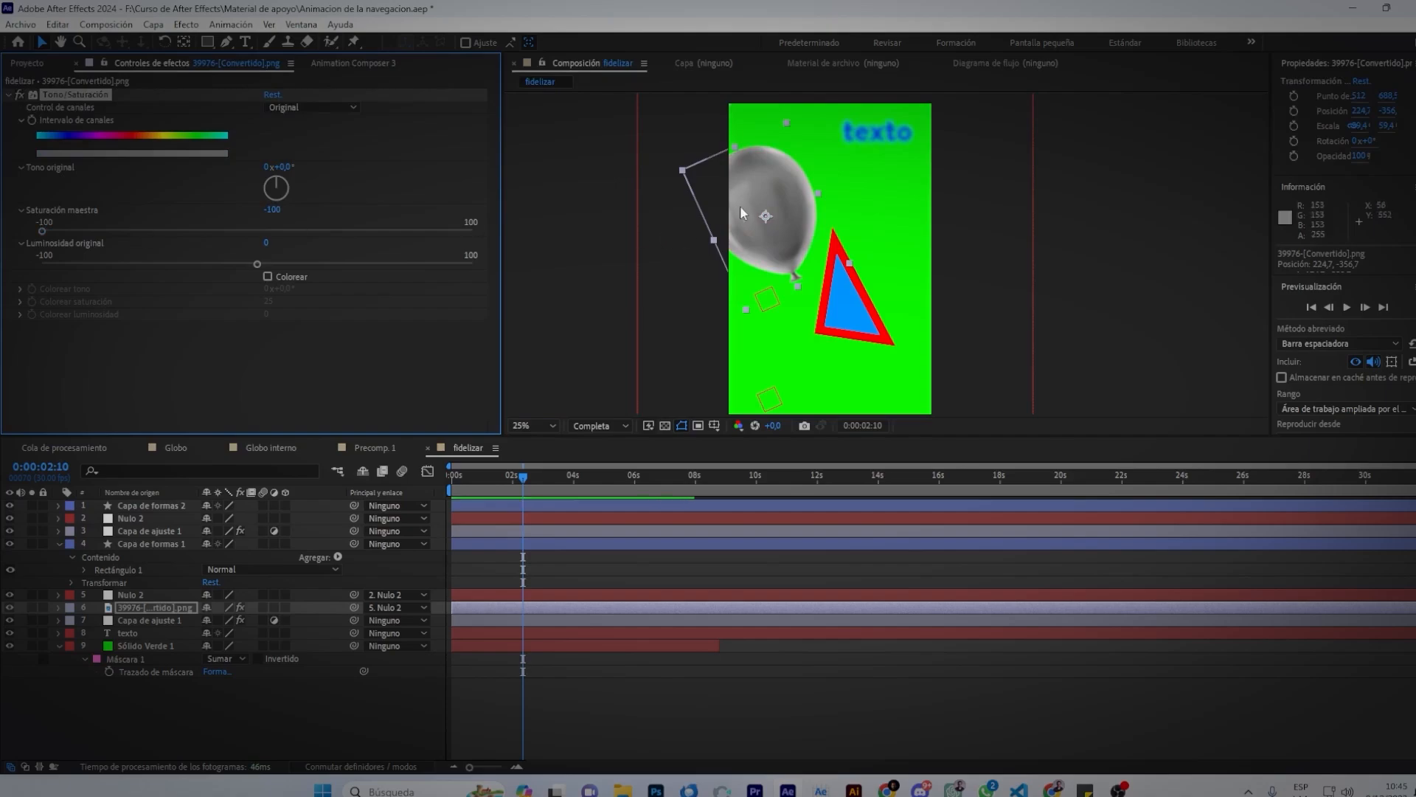
click(472, 622)
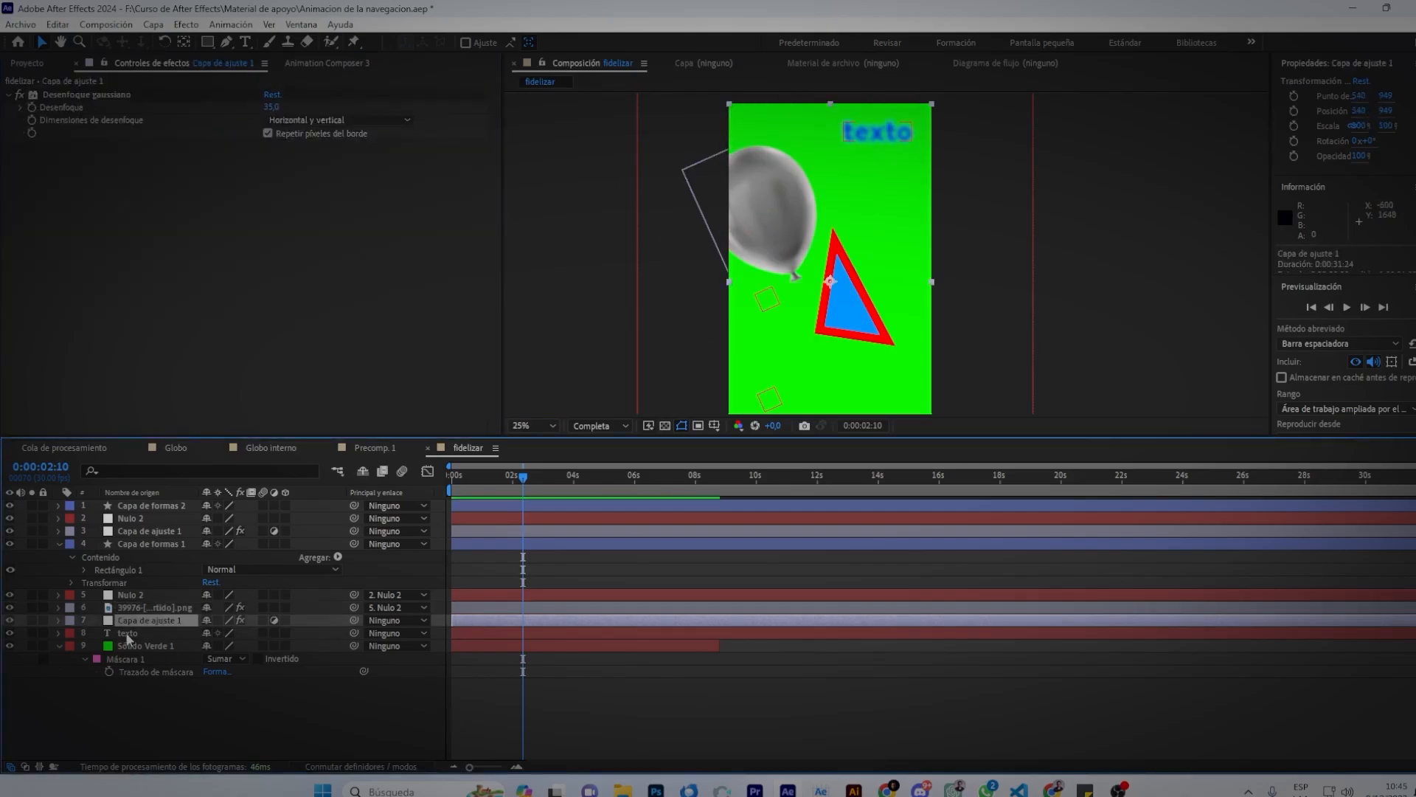
click(482, 609)
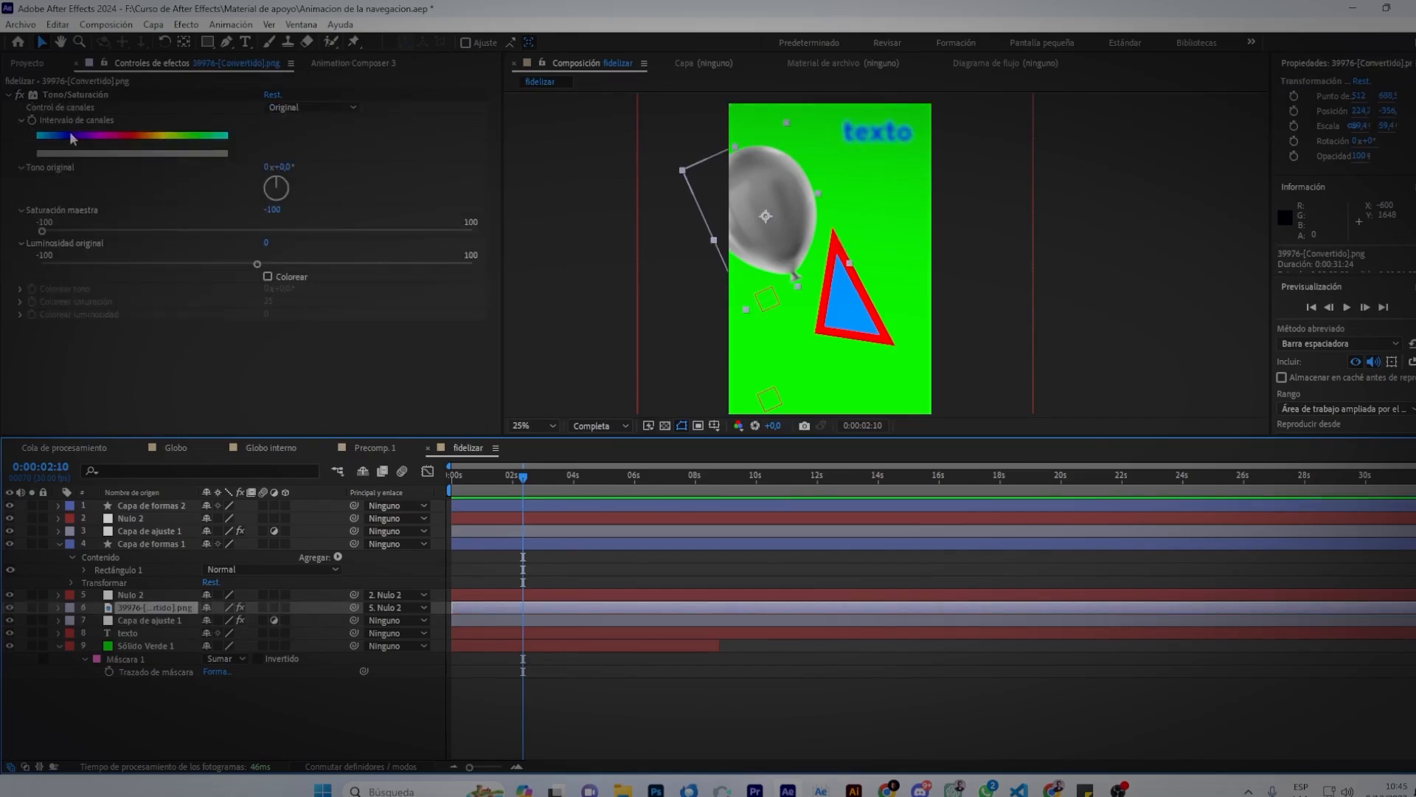
click(19, 94)
click(20, 94)
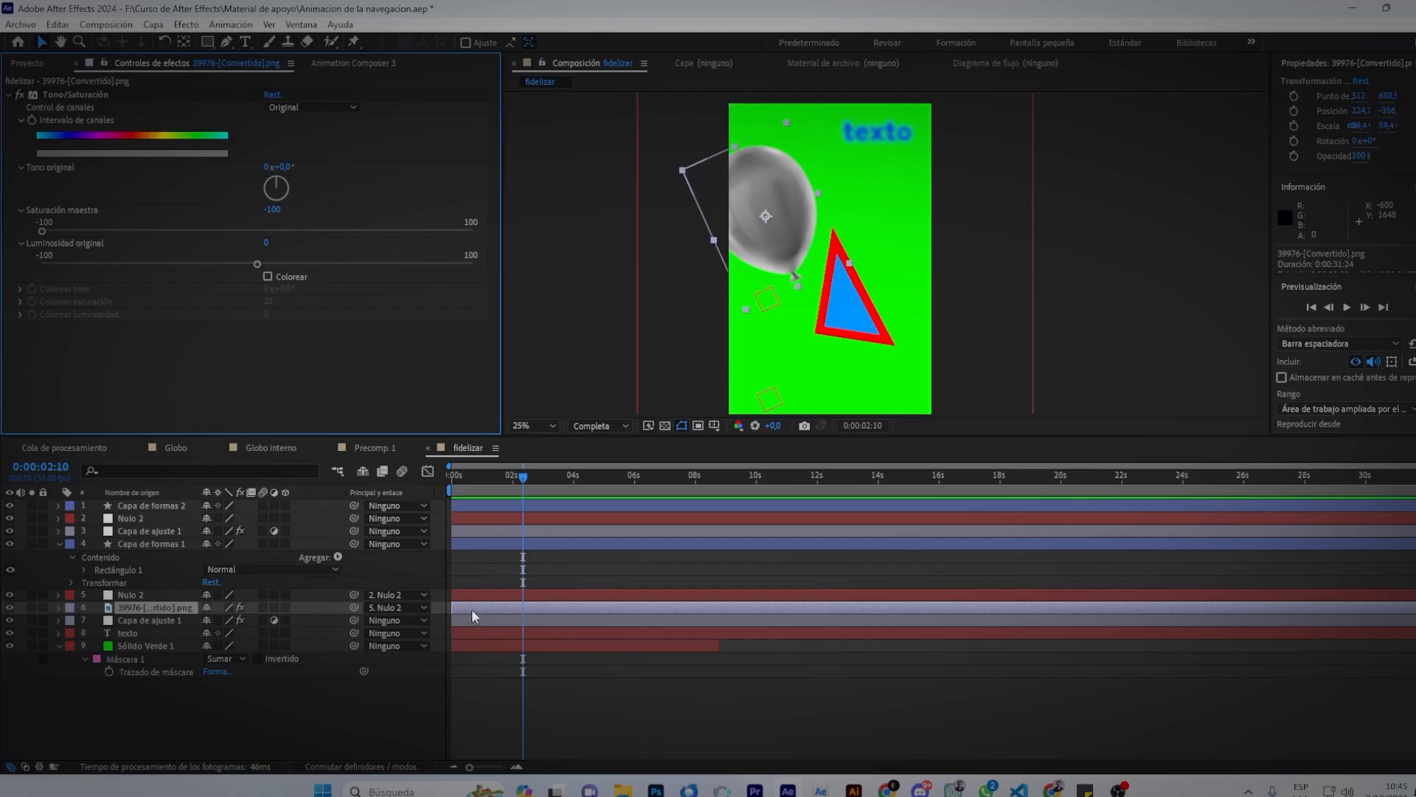
click(76, 95)
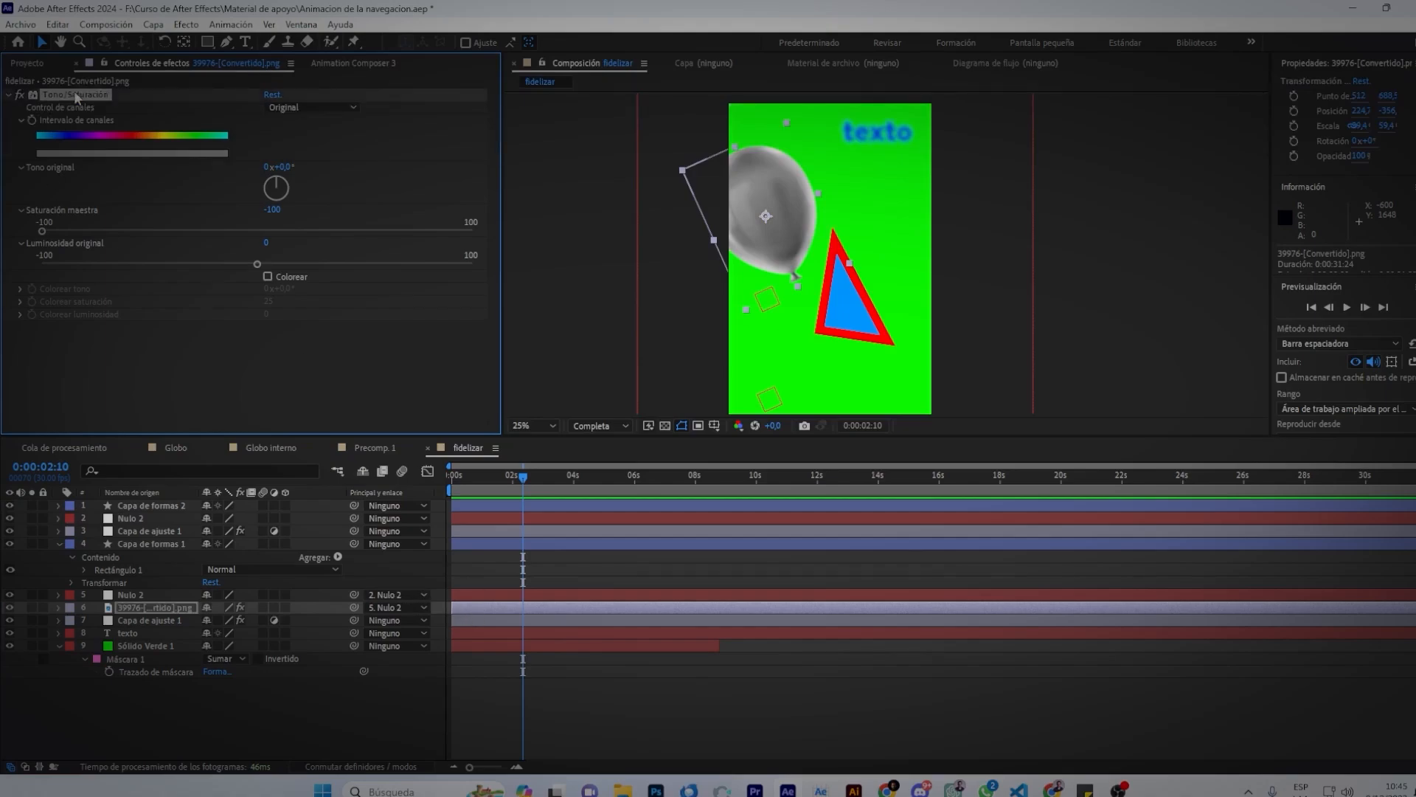
key(Delete)
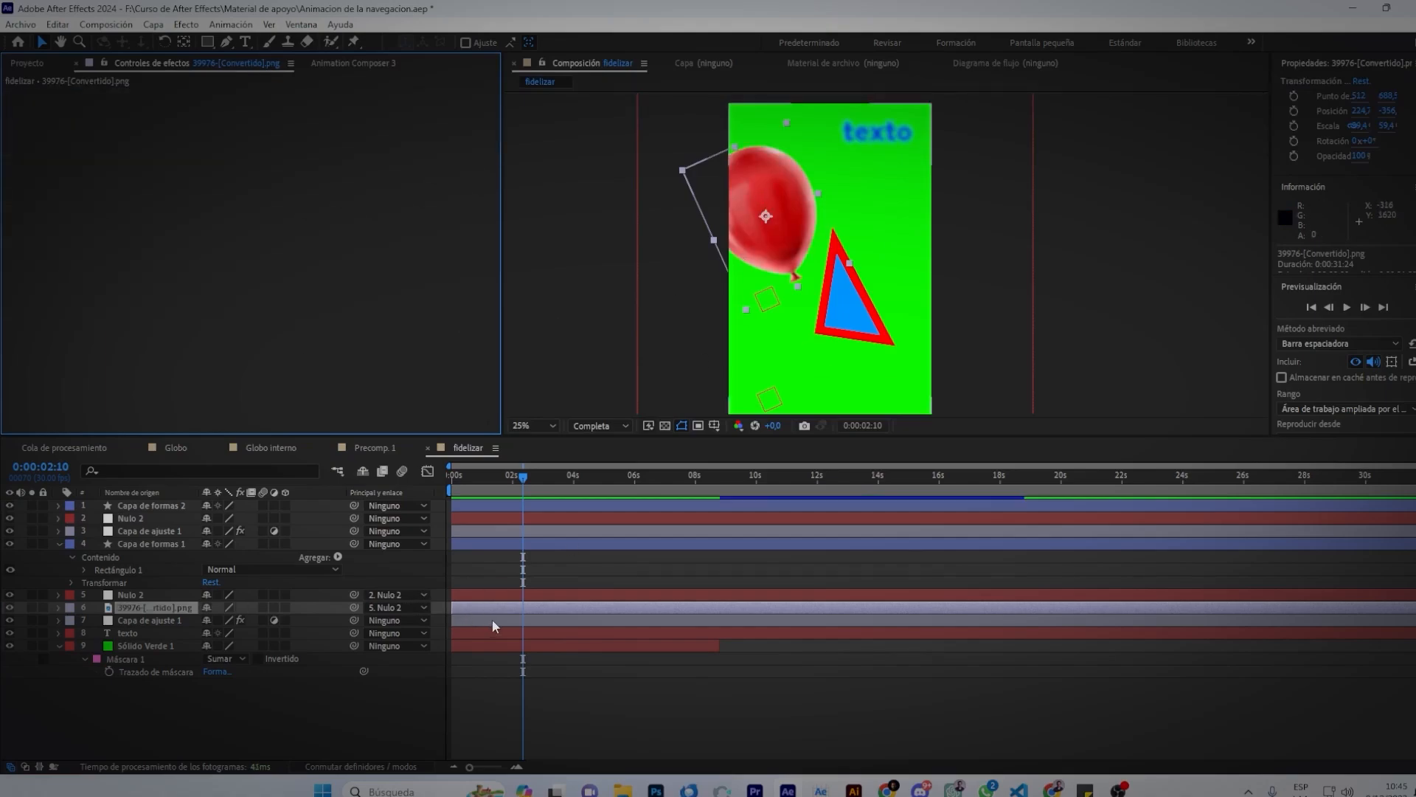
click(487, 618)
click(87, 216)
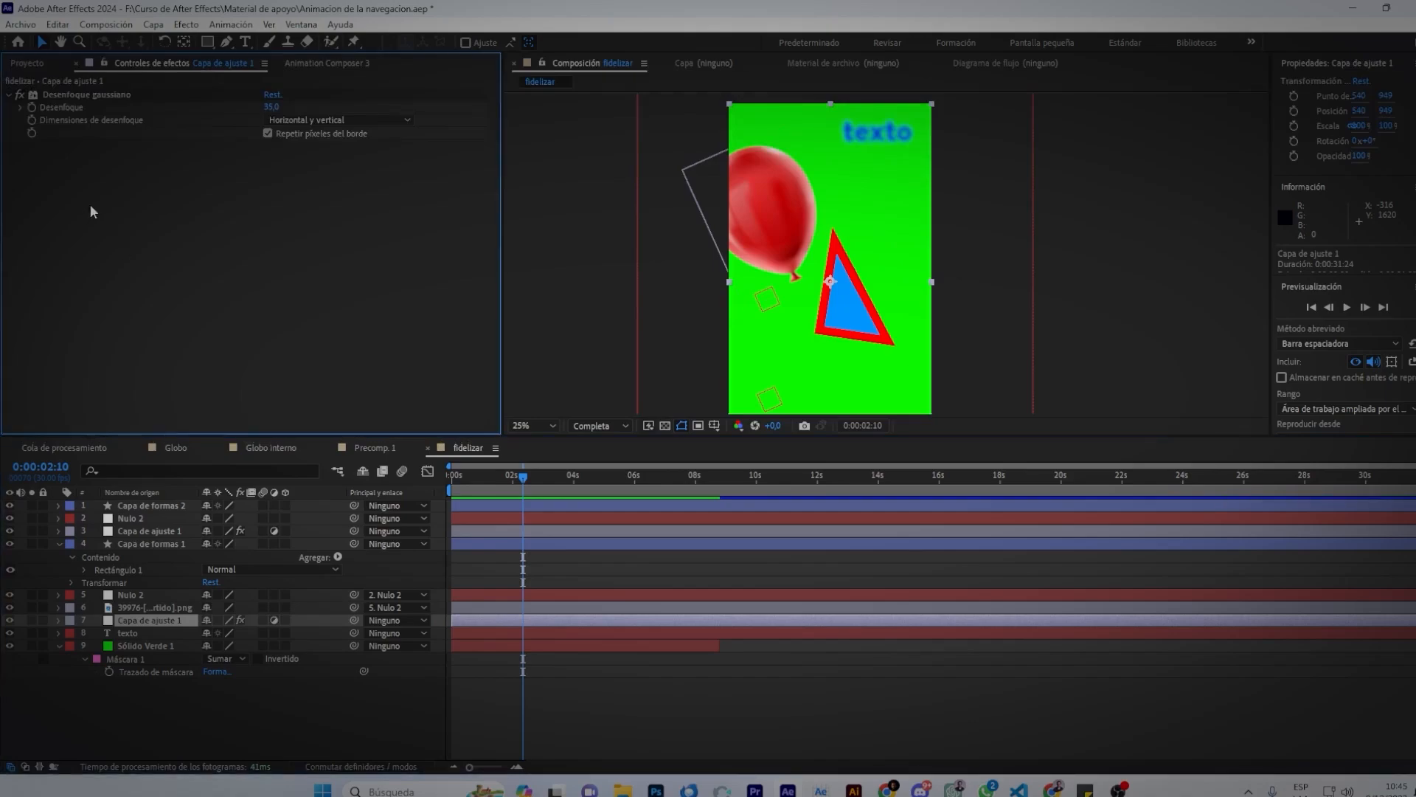
Paste Tono/Saturación onto the lower adjustment layer with master saturation at -46, then collapse it.
key(ctrl+v)
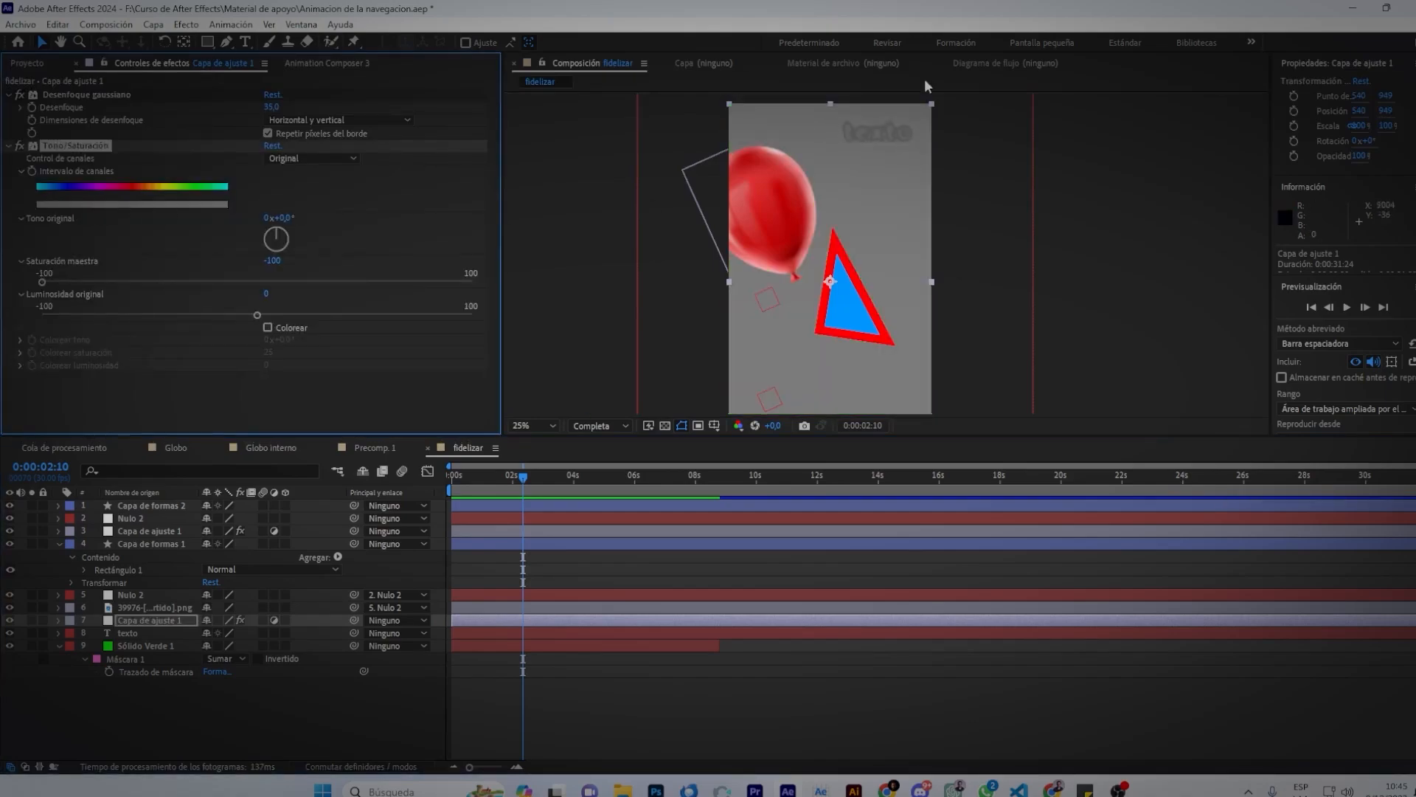
drag(43, 283, 160, 282)
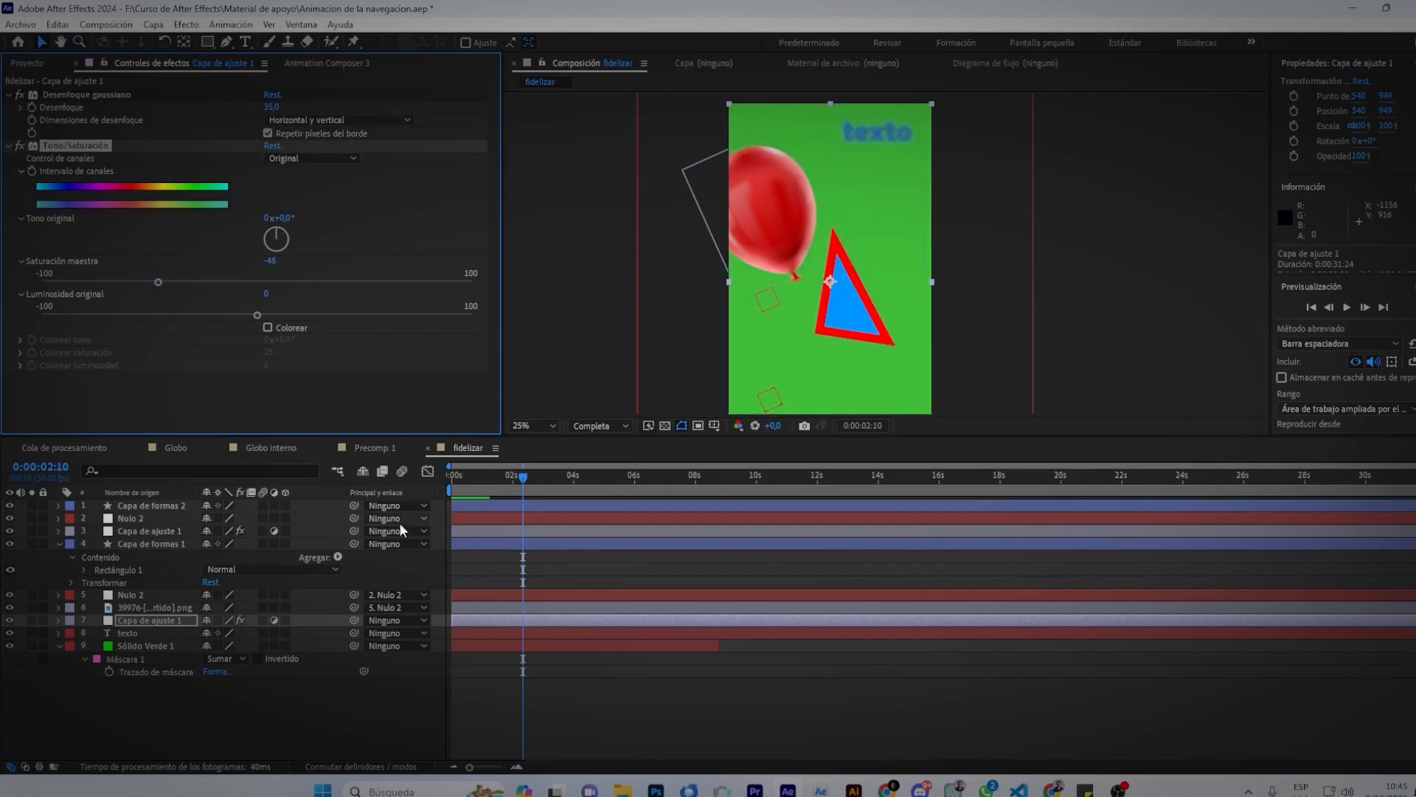
click(11, 147)
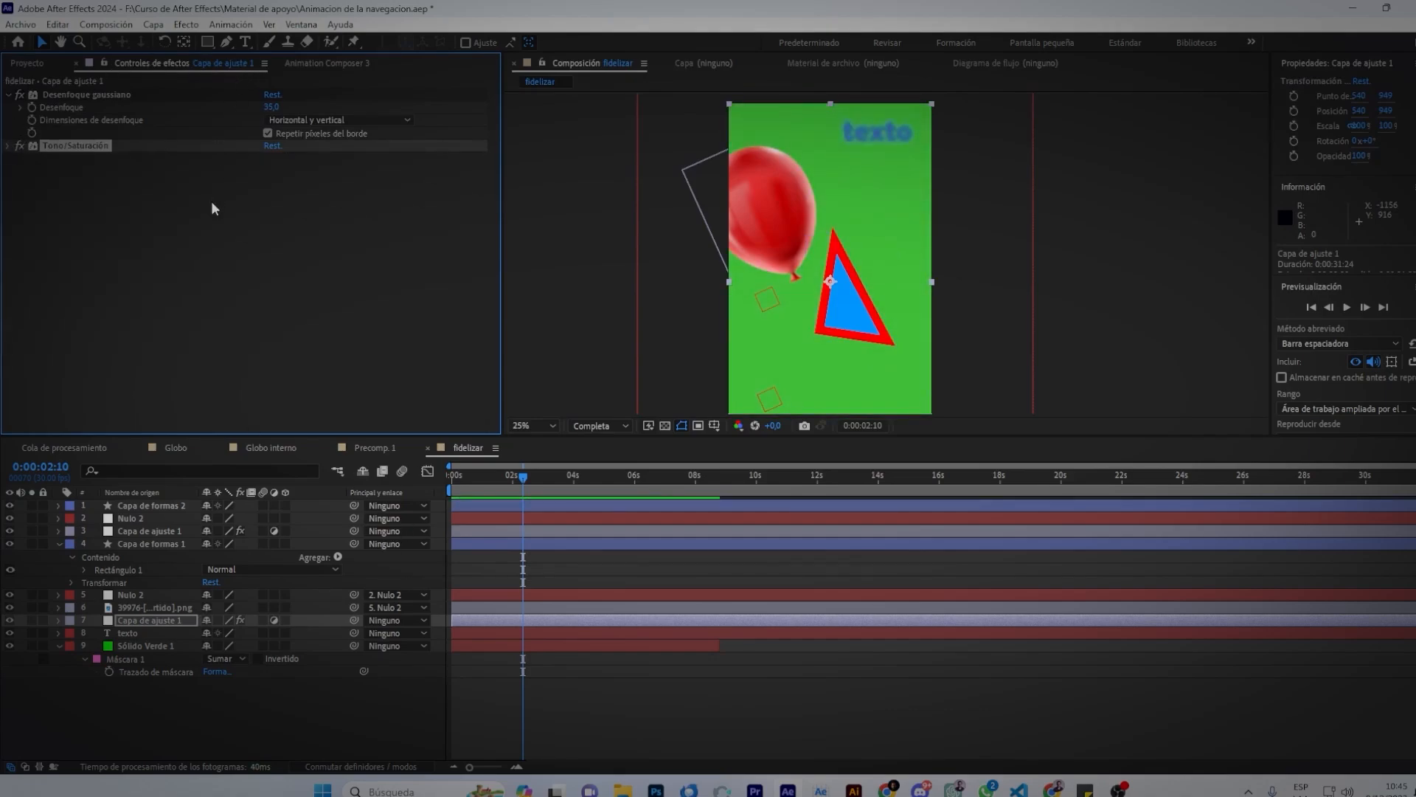
click(153, 25)
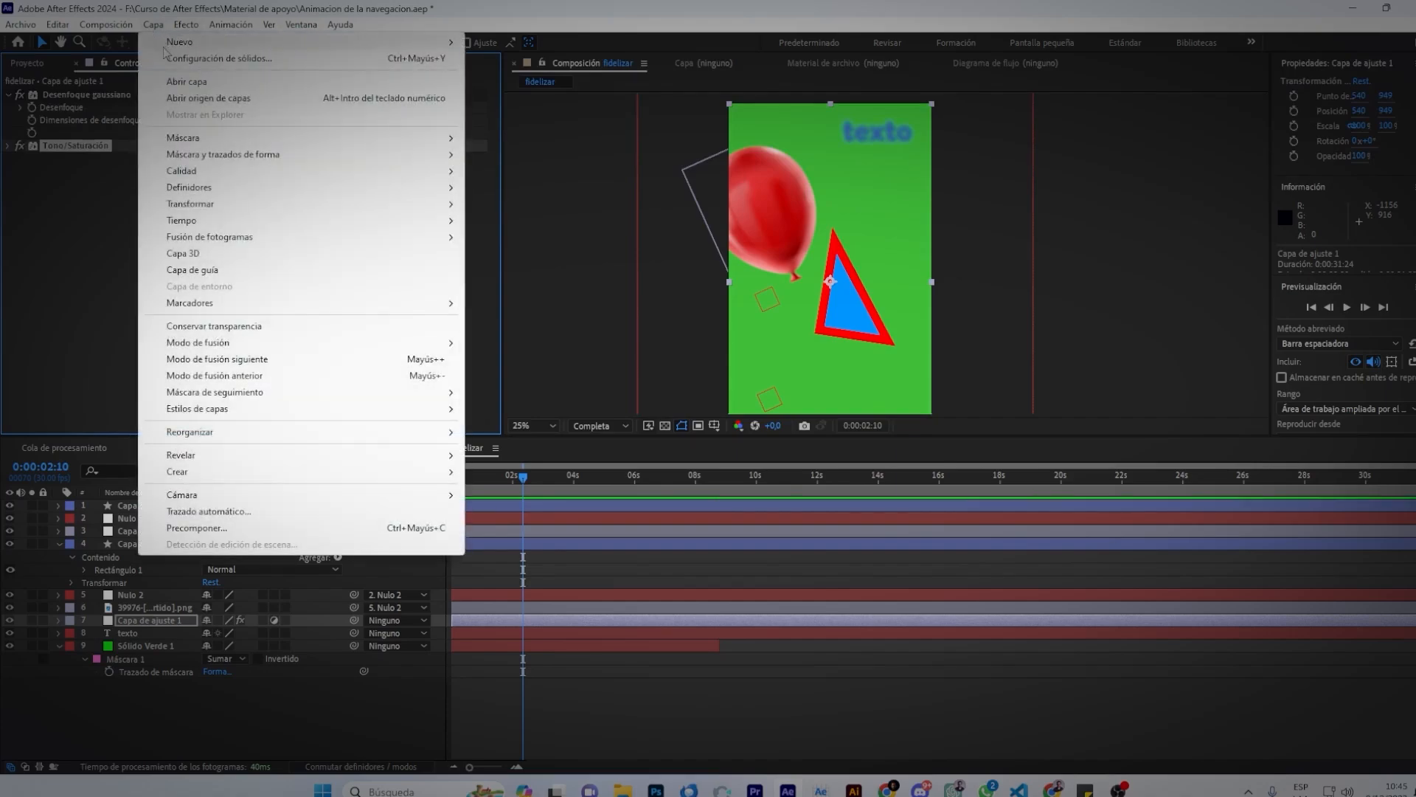
Dismiss the Capa > Nuevo submenu without adding a layer.
mouse_move(164, 45)
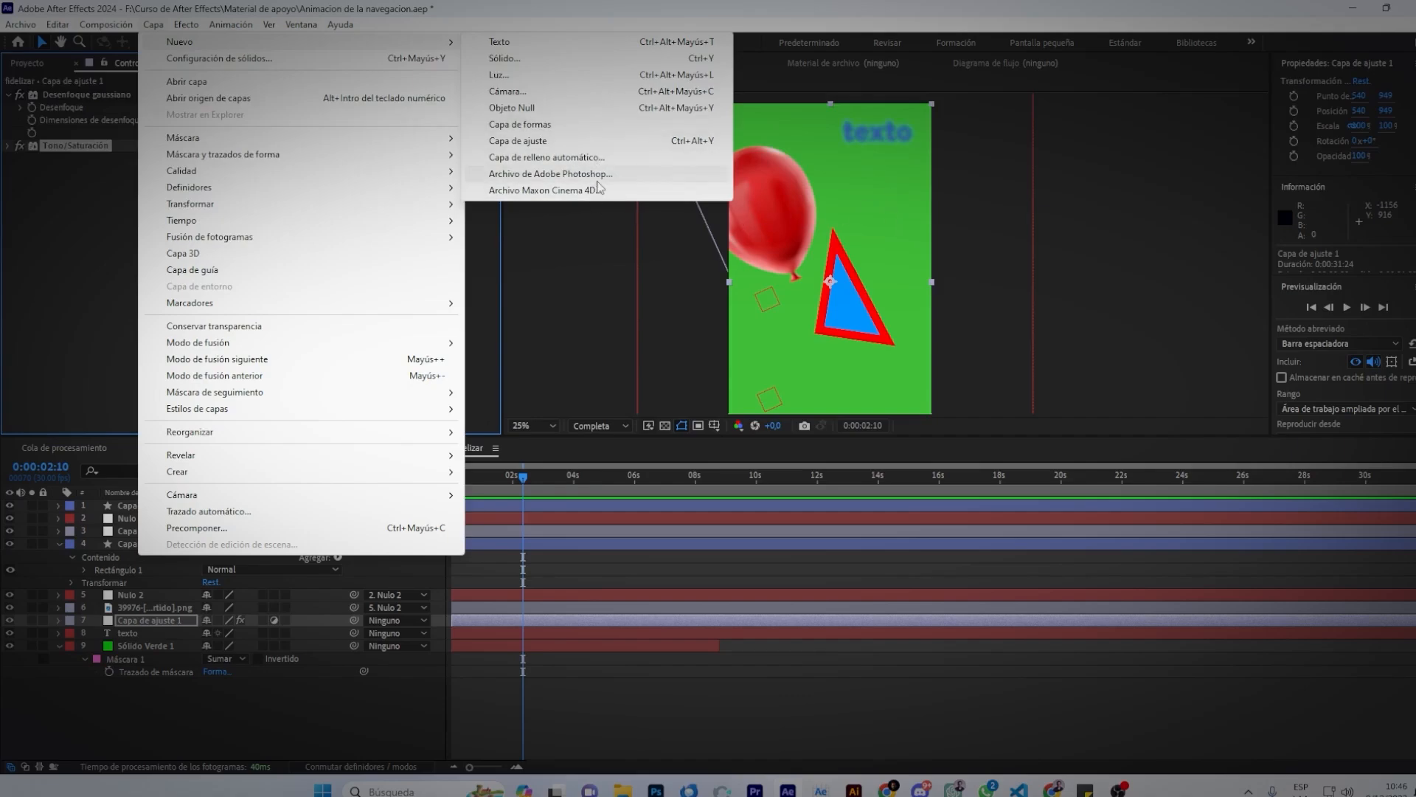
click(924, 188)
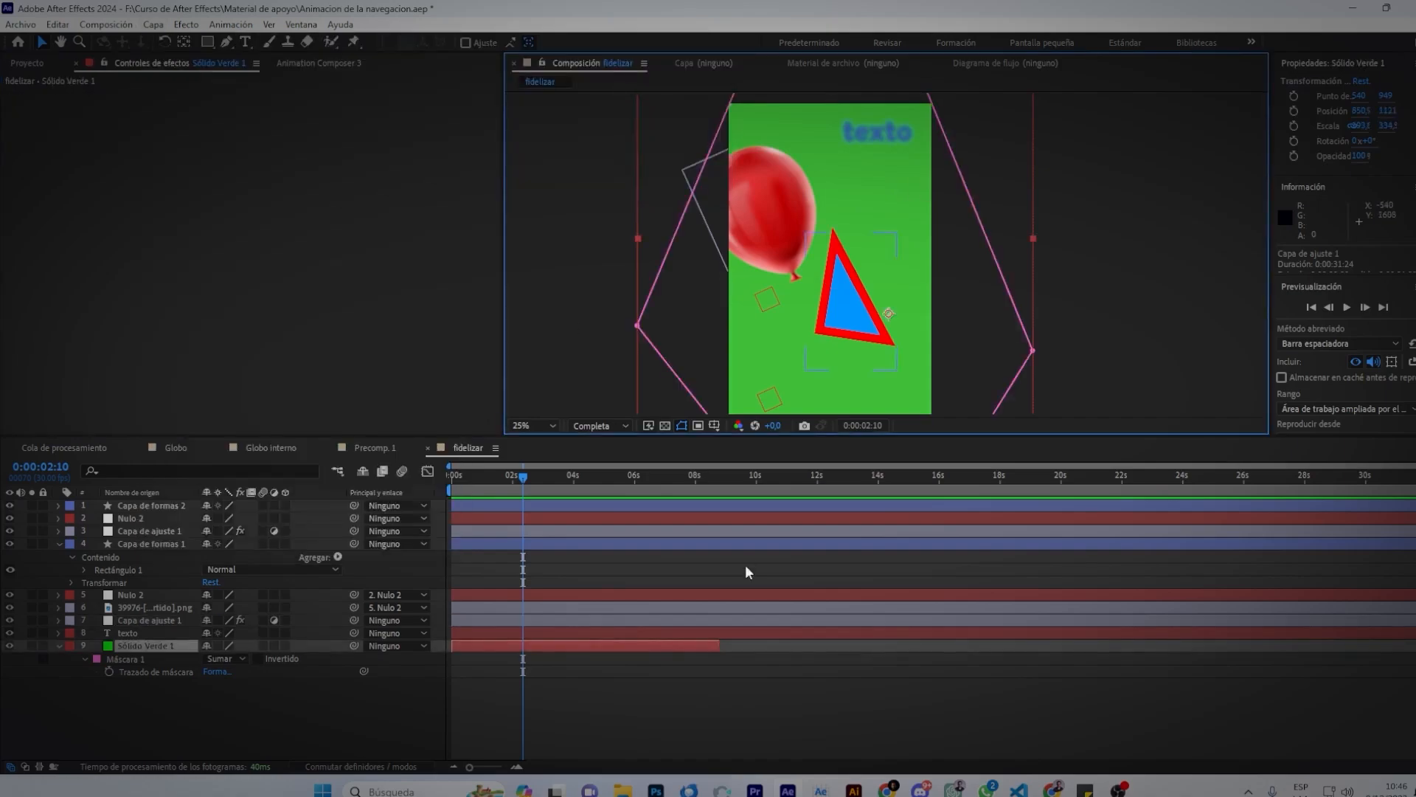